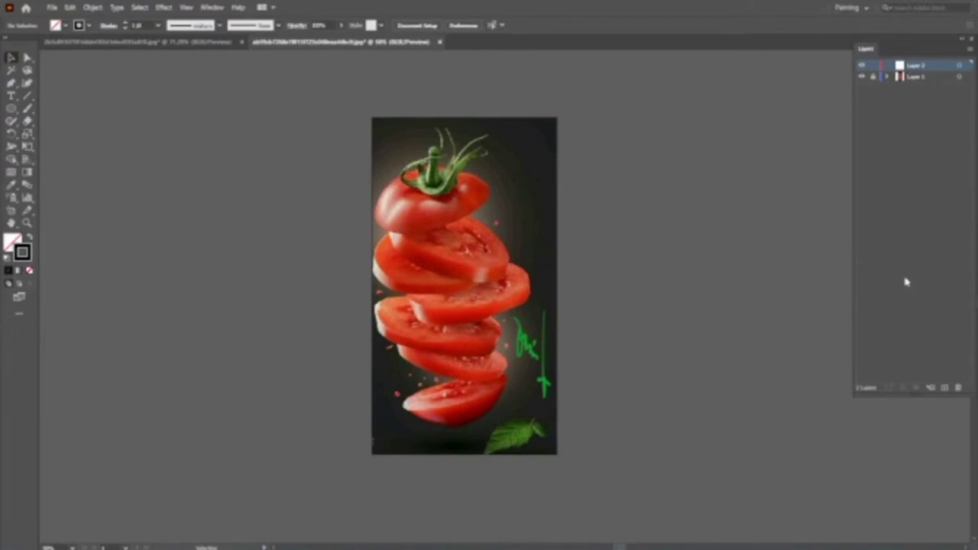
# Zoom in close on the tomato stem and top piece, then return to the Selection tool
pyautogui.press('z')
pyautogui.moveTo(350, 123)
pyautogui.mouseDown()
pyautogui.moveTo(501, 336)
pyautogui.moveTo(509, 285)
pyautogui.mouseUp()
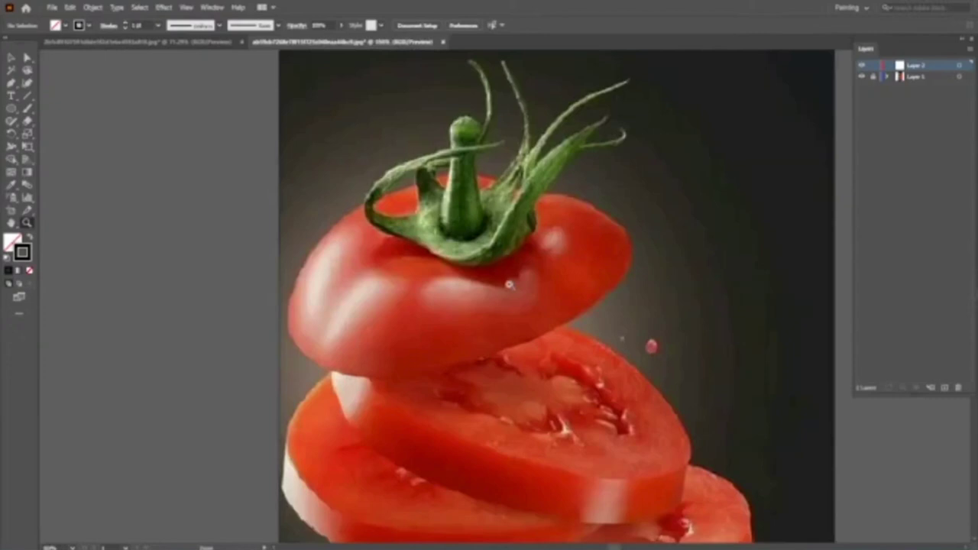
pyautogui.keyDown('alt'); pyautogui.click(509, 285); pyautogui.keyUp('alt')
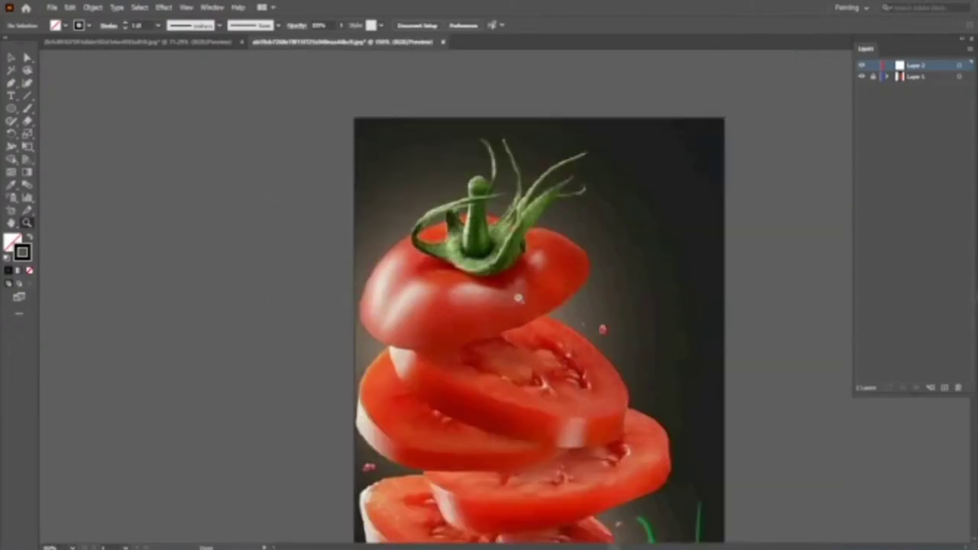
pyautogui.moveTo(520, 297); pyautogui.dragTo(399, 225)
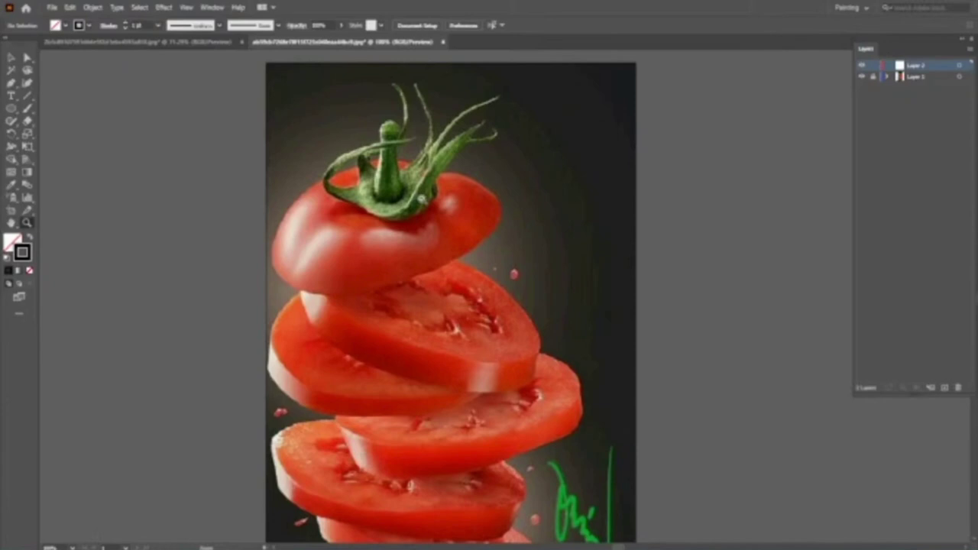
pyautogui.moveTo(421, 199); pyautogui.dragTo(515, 286)
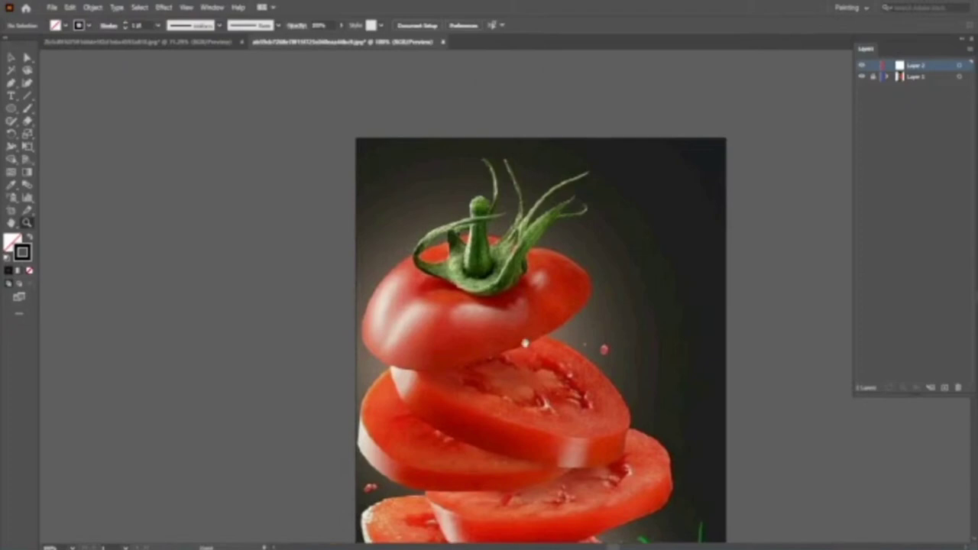
pyautogui.moveTo(525, 344); pyautogui.dragTo(445, 203)
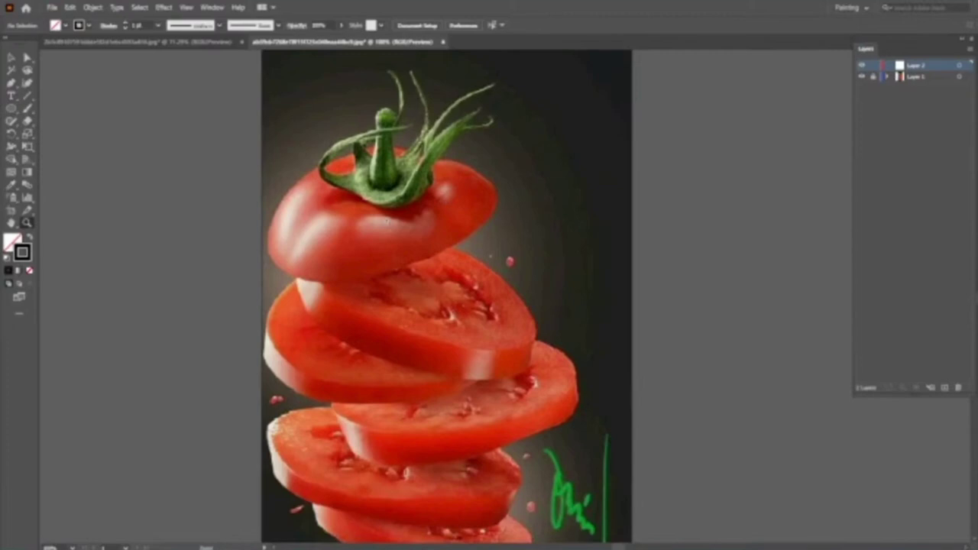
pyautogui.moveTo(451, 307)
pyautogui.mouseDown()
pyautogui.moveTo(479, 306)
pyautogui.moveTo(434, 363)
pyautogui.moveTo(488, 326)
pyautogui.moveTo(496, 280)
pyautogui.moveTo(527, 246)
pyautogui.mouseUp()
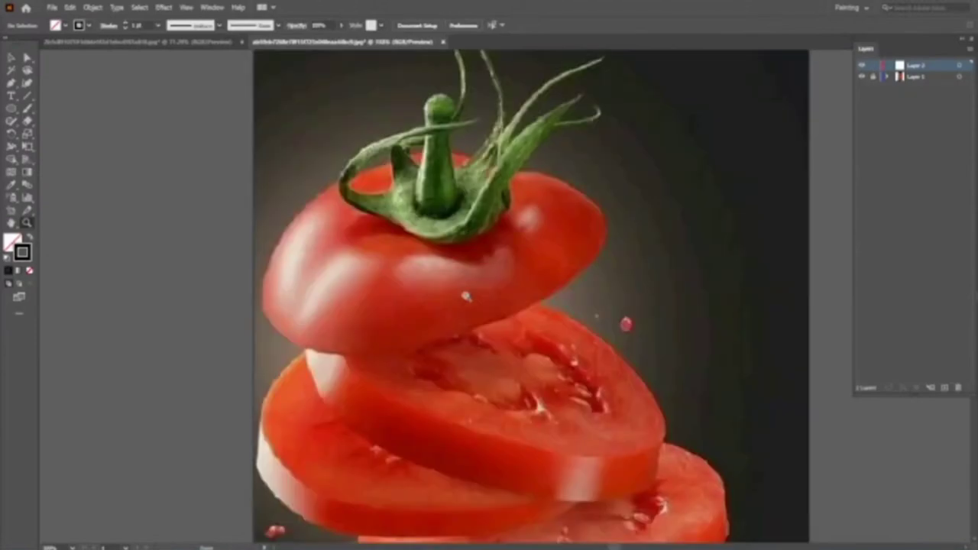
pyautogui.moveTo(466, 296); pyautogui.dragTo(415, 340)
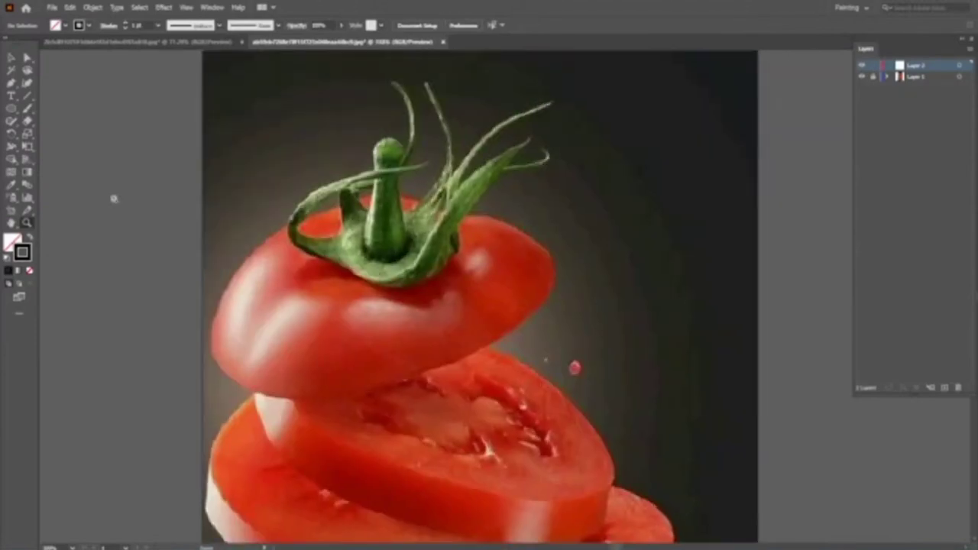
pyautogui.click(11, 58)
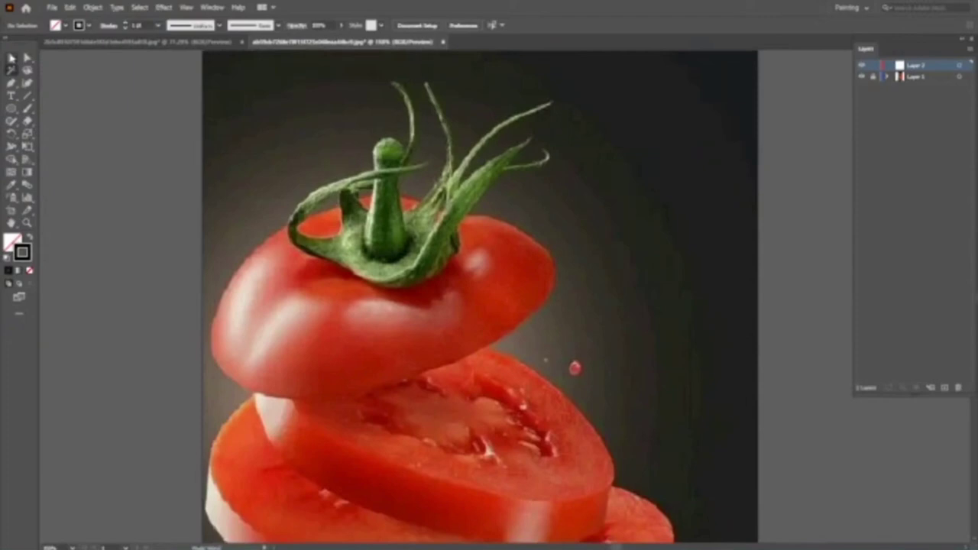
# With the Pen tool, outline the top tomato piece with black anchors
pyautogui.rightClick(12, 109)
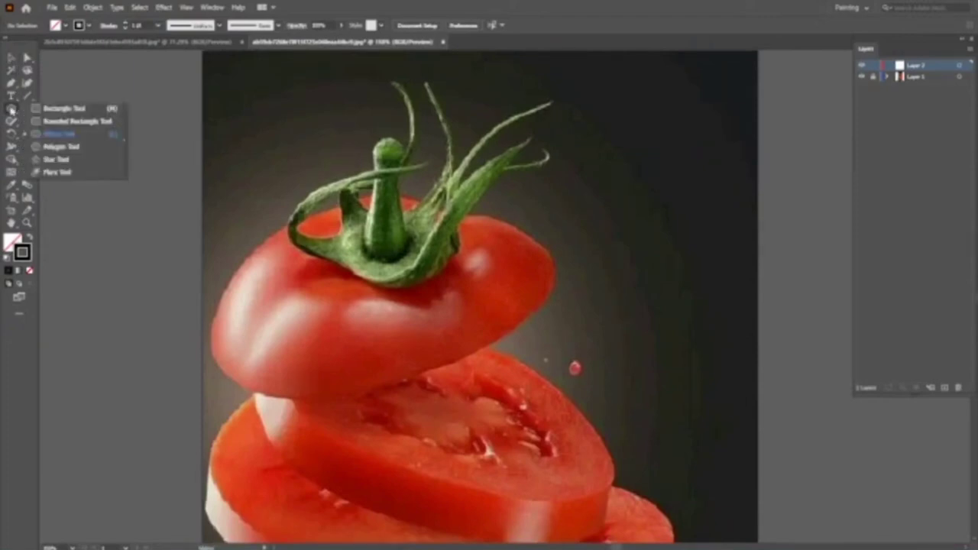
pyautogui.press('Escape')
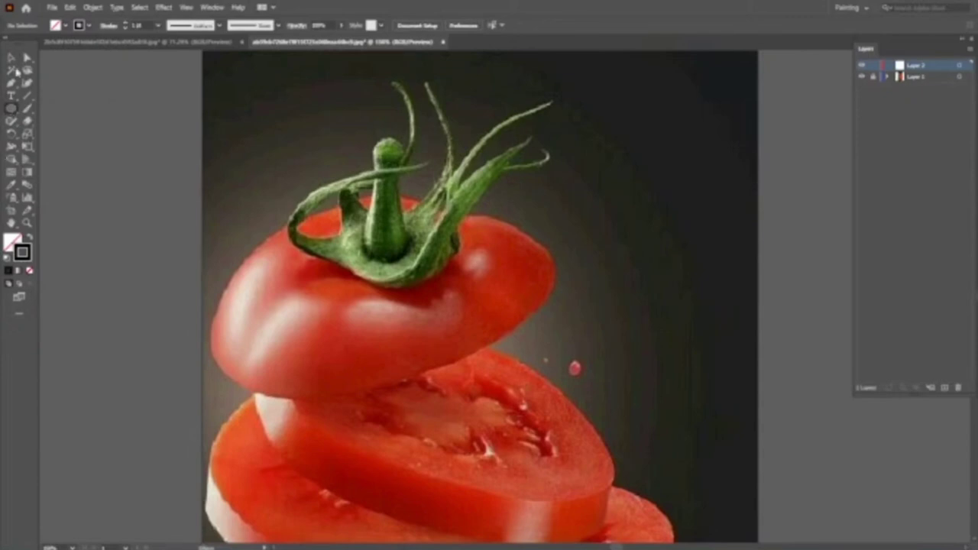
pyautogui.click(11, 83)
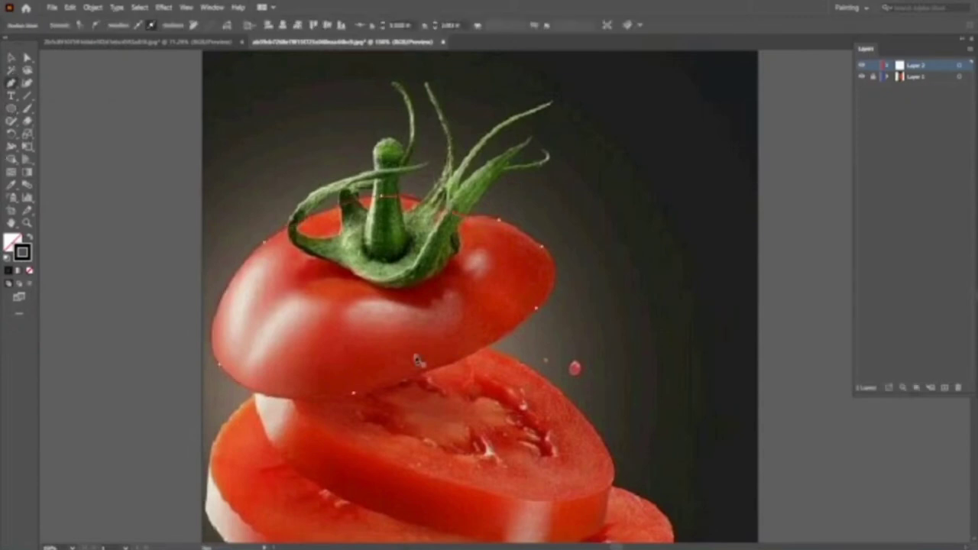
pyautogui.click(347, 200)
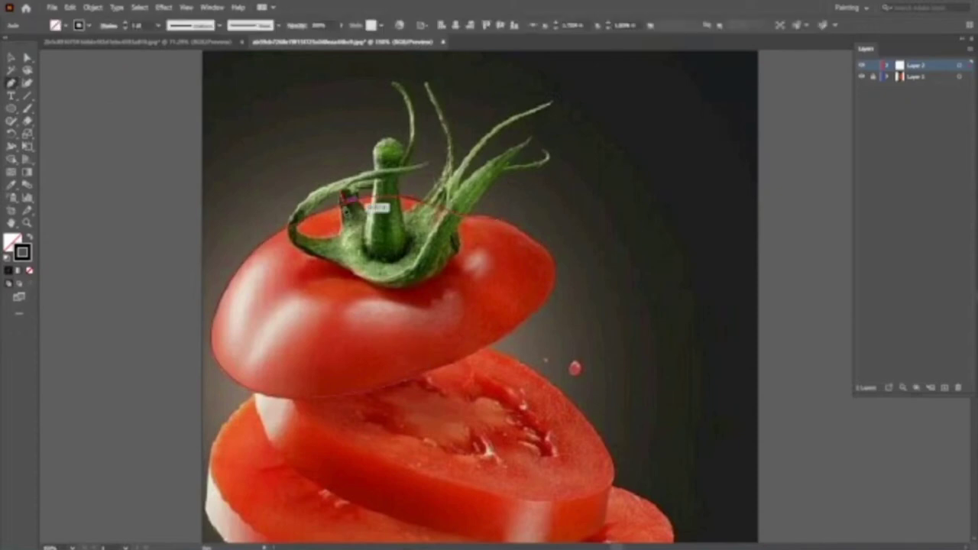
pyautogui.click(350, 198)
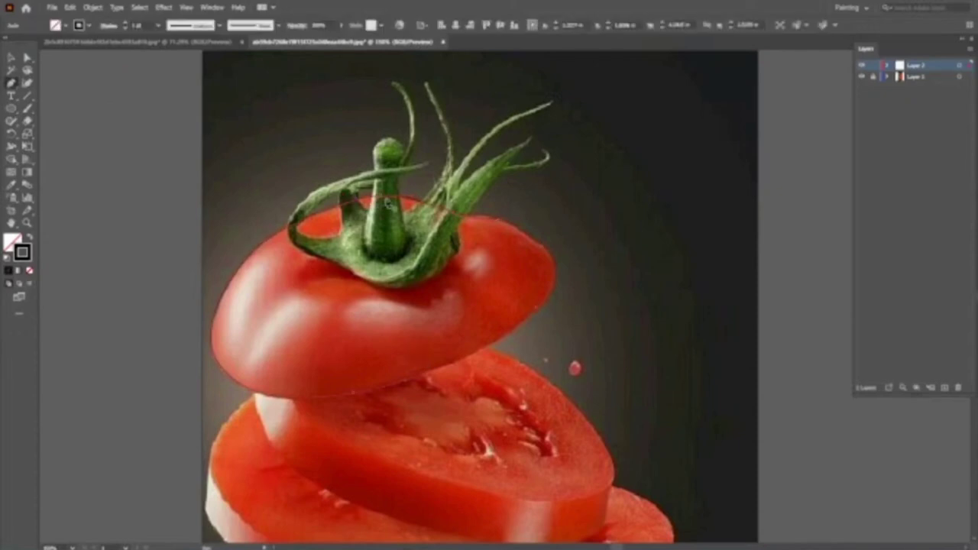
pyautogui.click(430, 169)
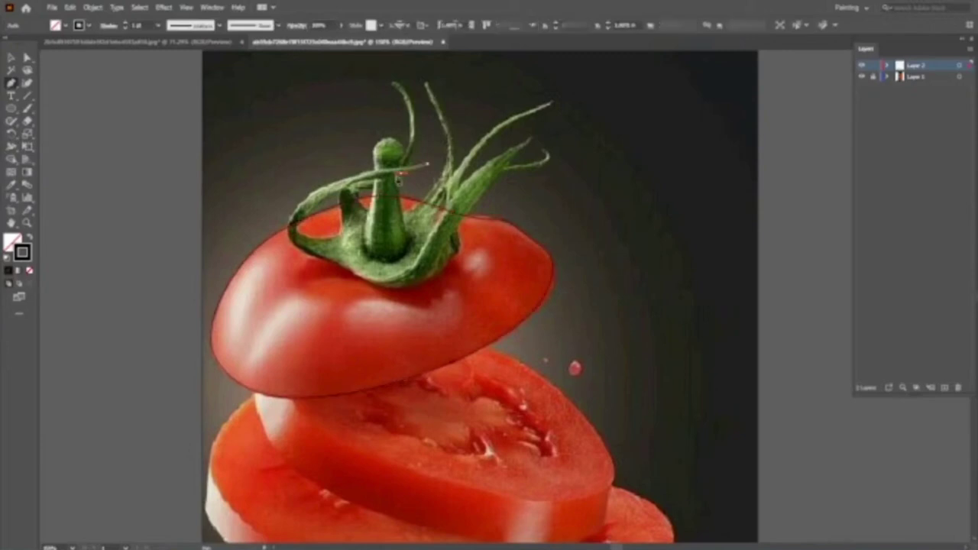
# Trace the stem's left and right tendrils with Pen paths out to their tips
pyautogui.click(460, 185)
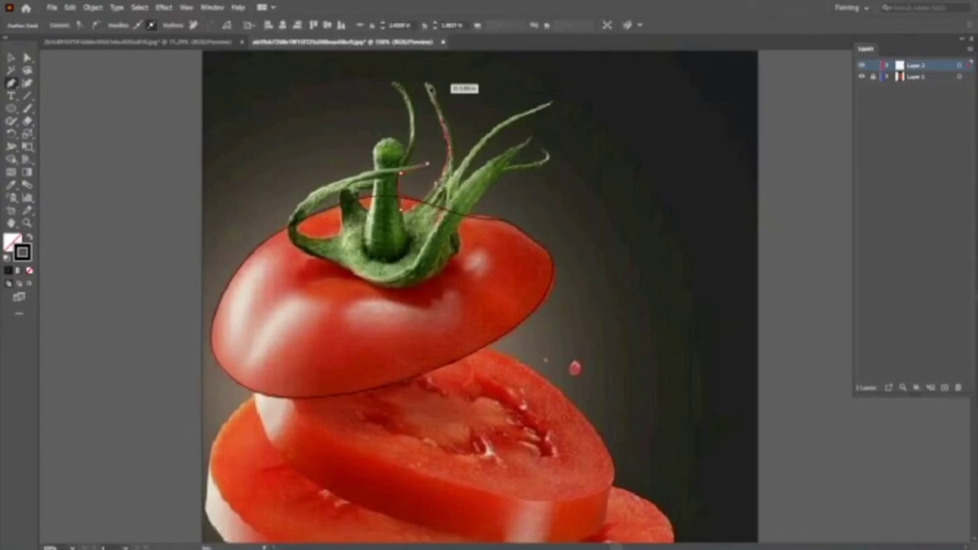
pyautogui.click(431, 89)
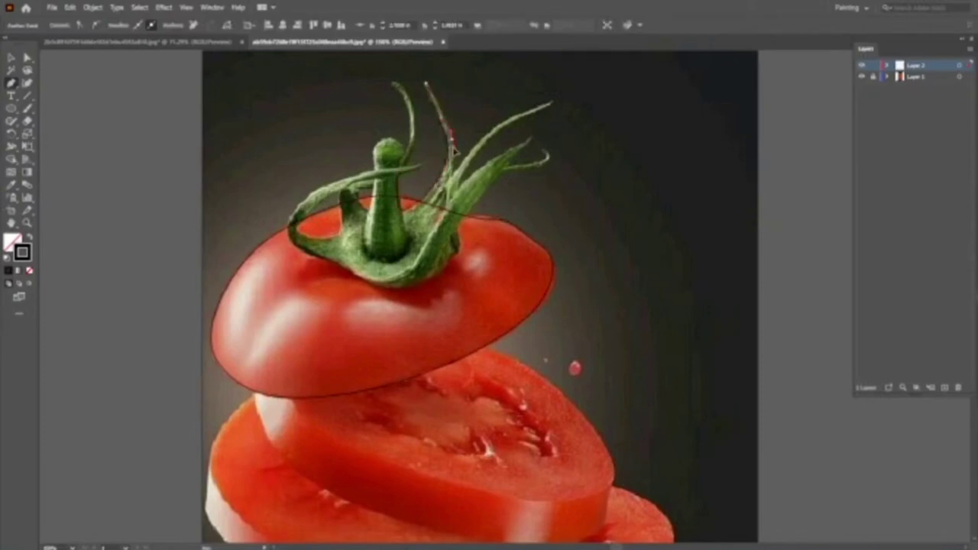
pyautogui.click(501, 125)
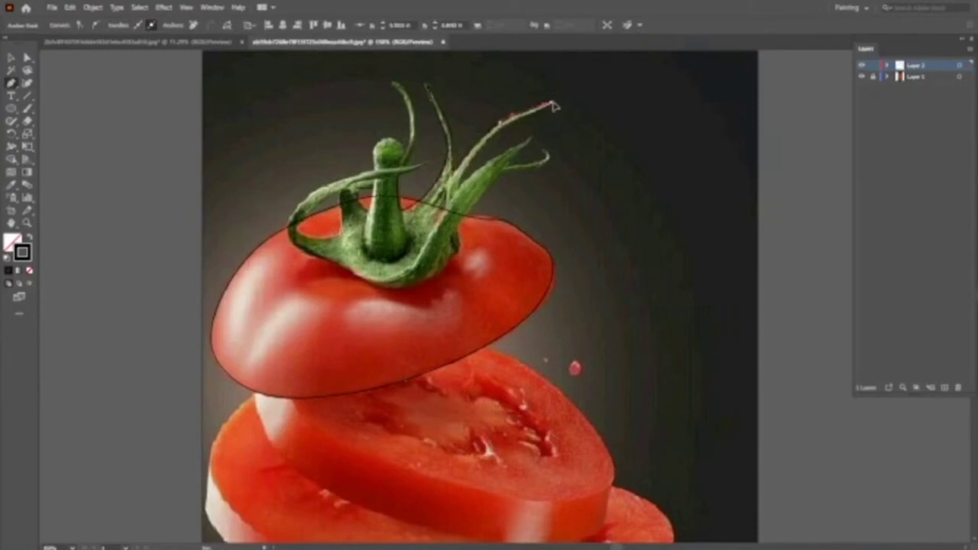
pyautogui.click(552, 104)
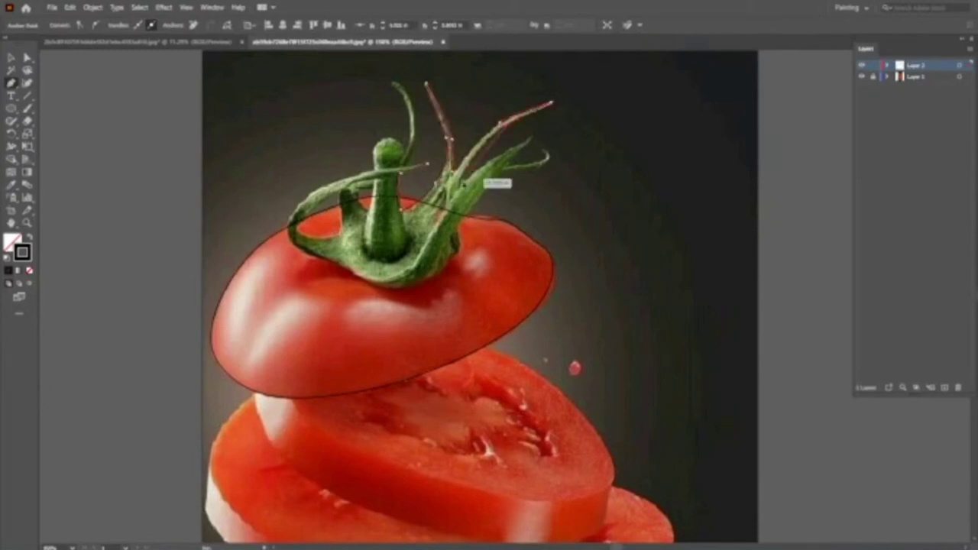
pyautogui.click(463, 184)
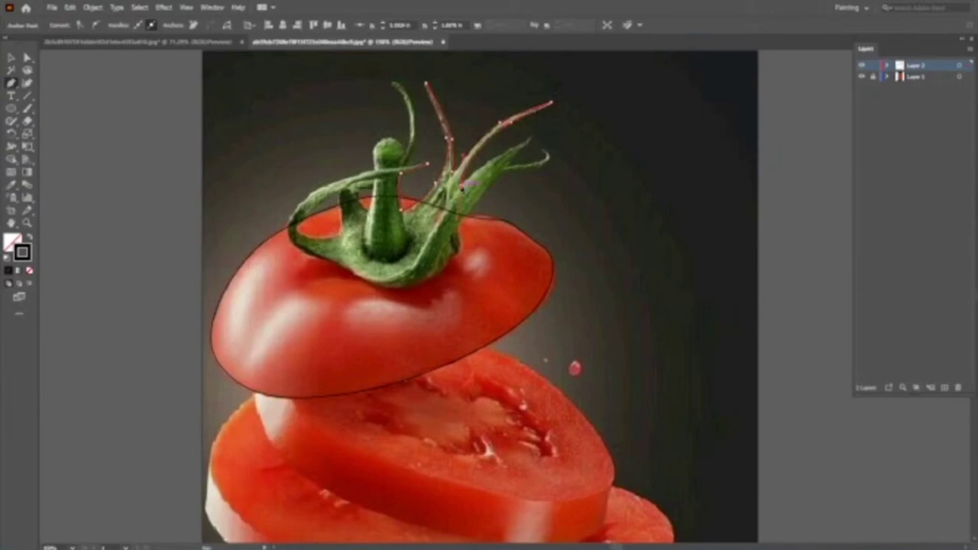
pyautogui.click(517, 153)
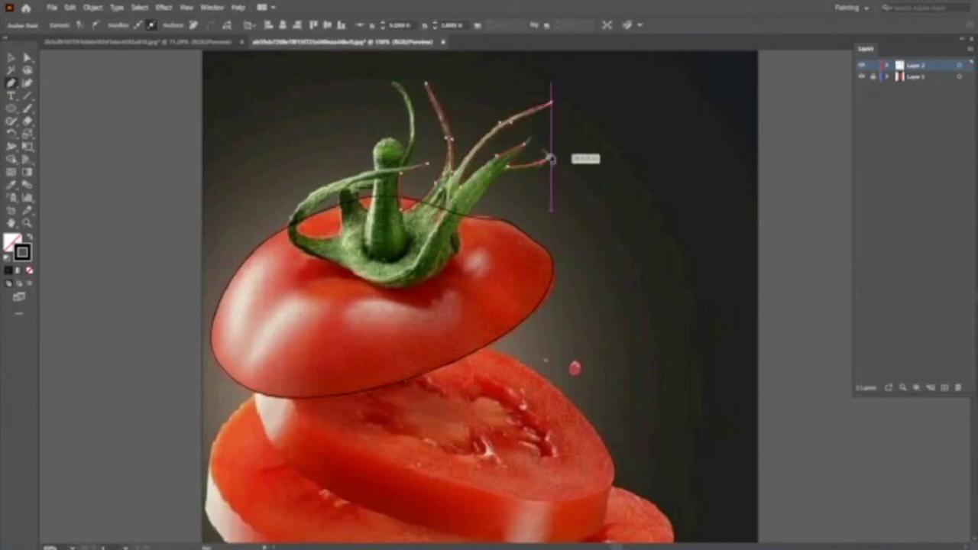
pyautogui.click(550, 159)
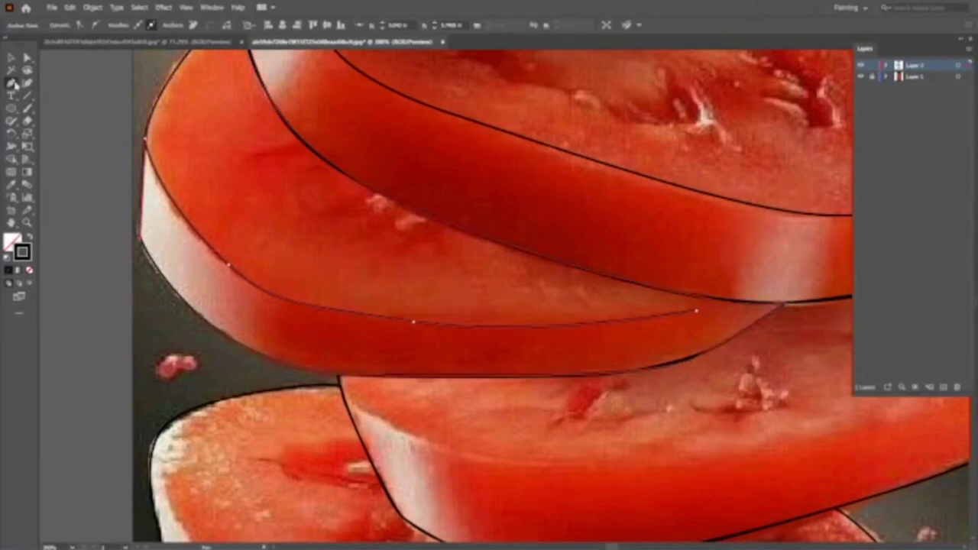
# Continue the open path from its end with curved anchors along the middle slice's lower edge
pyautogui.rightClick(14, 85)
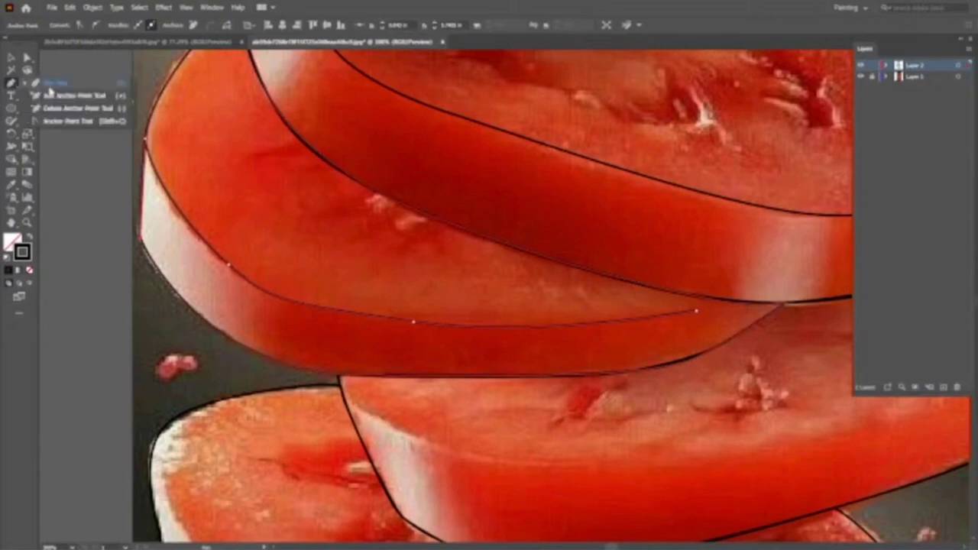
pyautogui.click(52, 83)
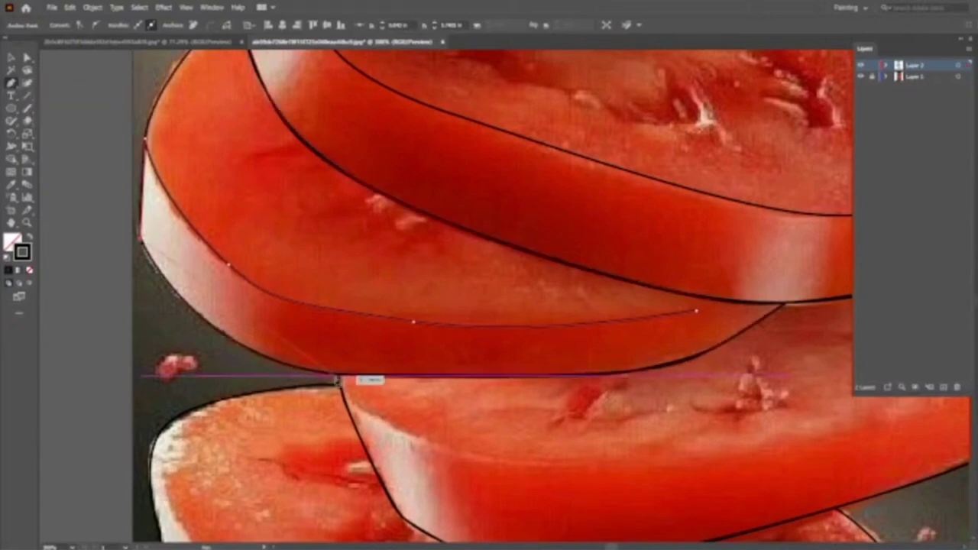
pyautogui.click(337, 379)
pyautogui.moveTo(337, 379)
pyautogui.mouseDown()
pyautogui.moveTo(422, 372)
pyautogui.moveTo(486, 398)
pyautogui.mouseUp()
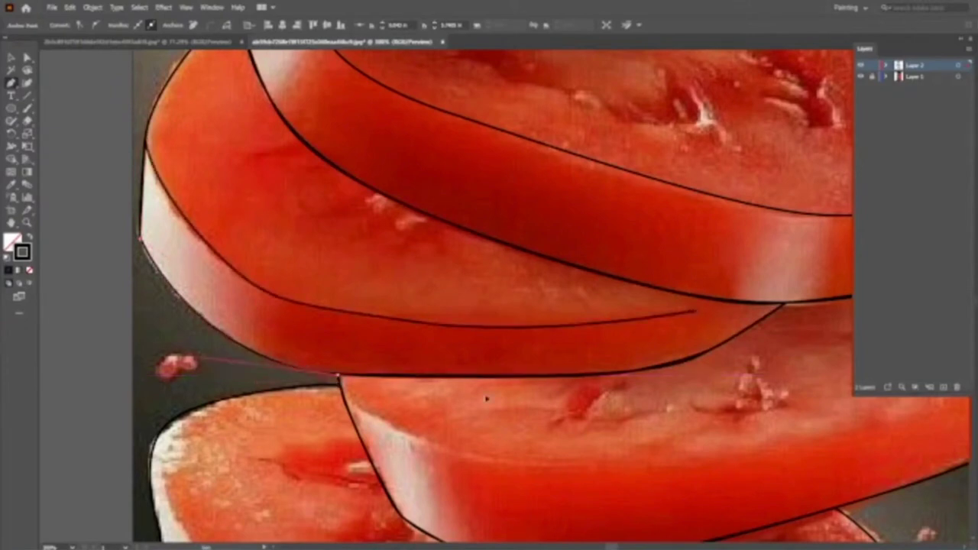
pyautogui.click(689, 361)
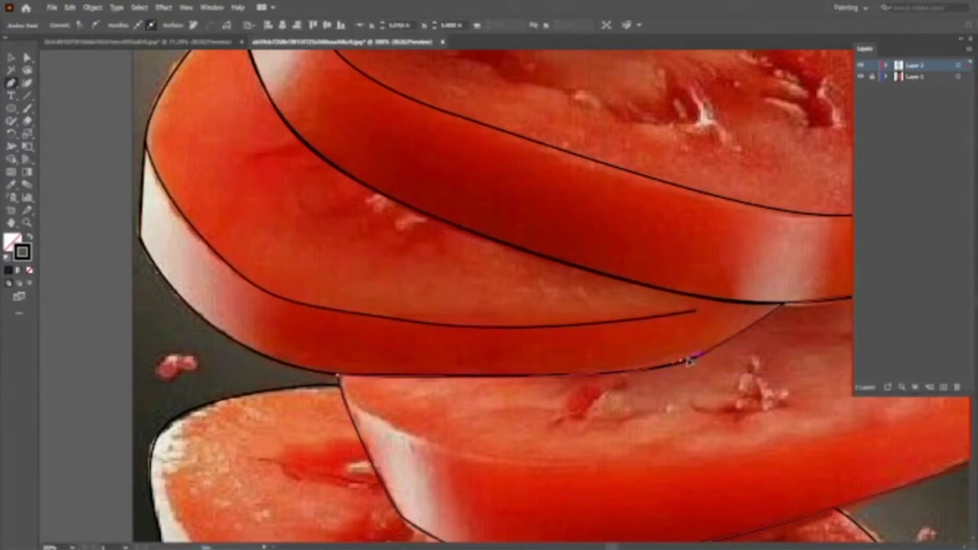
pyautogui.click(689, 361)
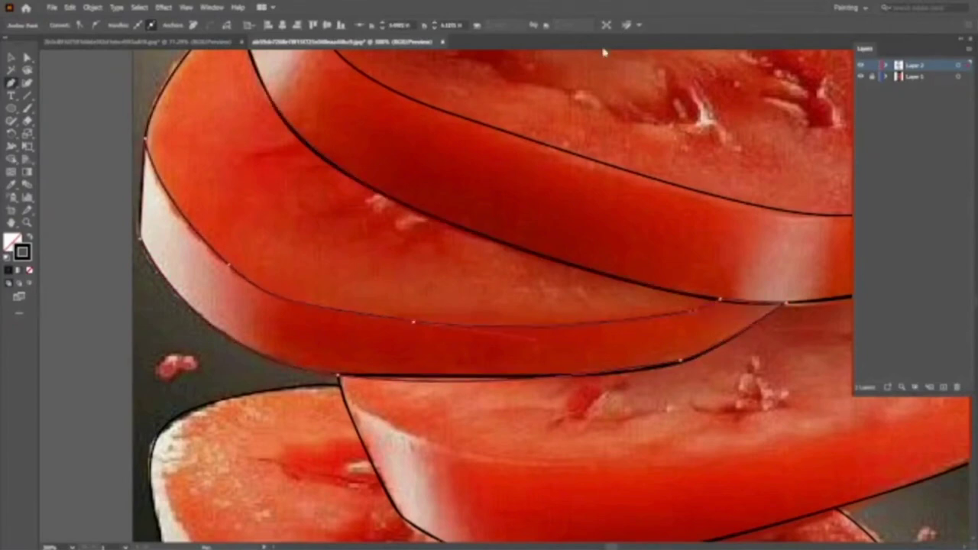
# Zoom onto the middle slices and trace a curved outline along a slice's right edge and across it
pyautogui.hotkey('ctrl', '-')
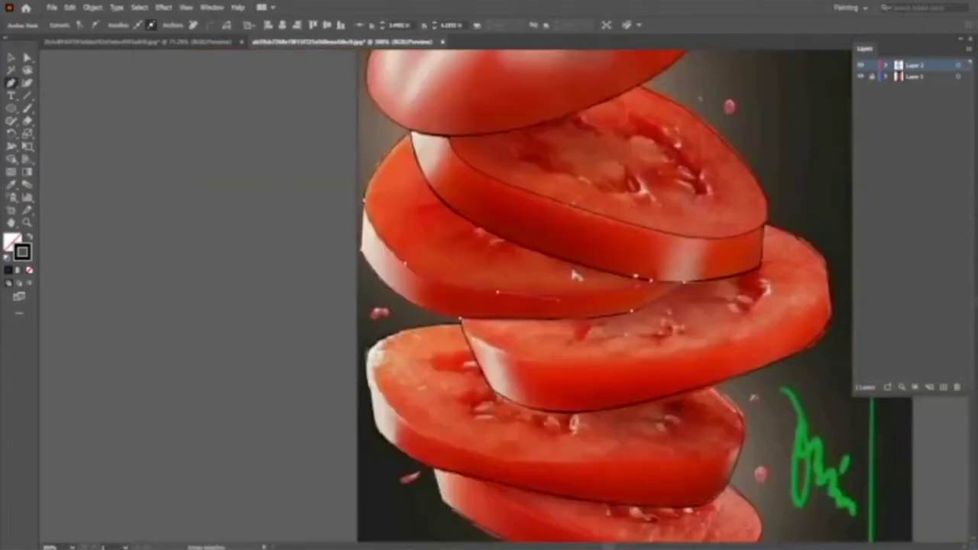
pyautogui.hotkey('ctrl', '-')
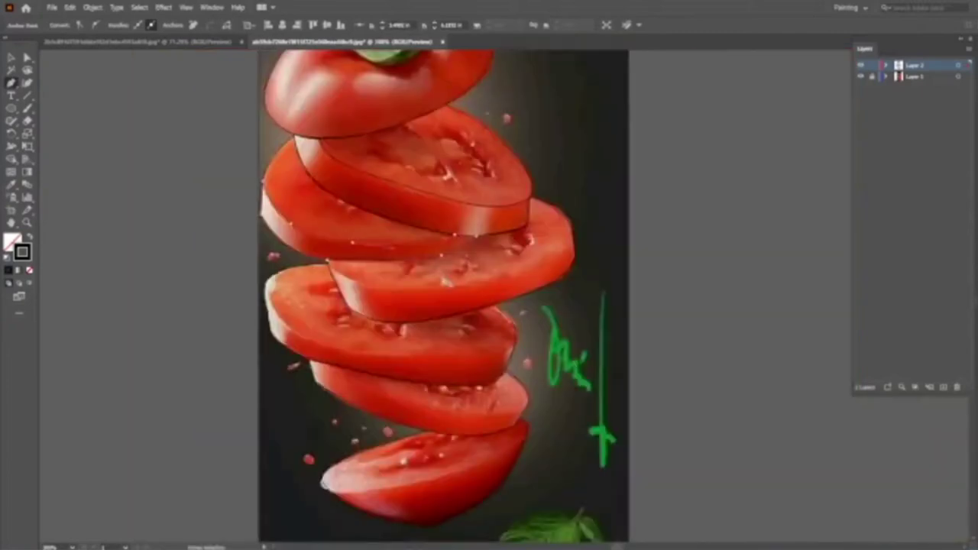
pyautogui.hotkey('ctrl', '+')
pyautogui.hotkey('ctrl', '+')
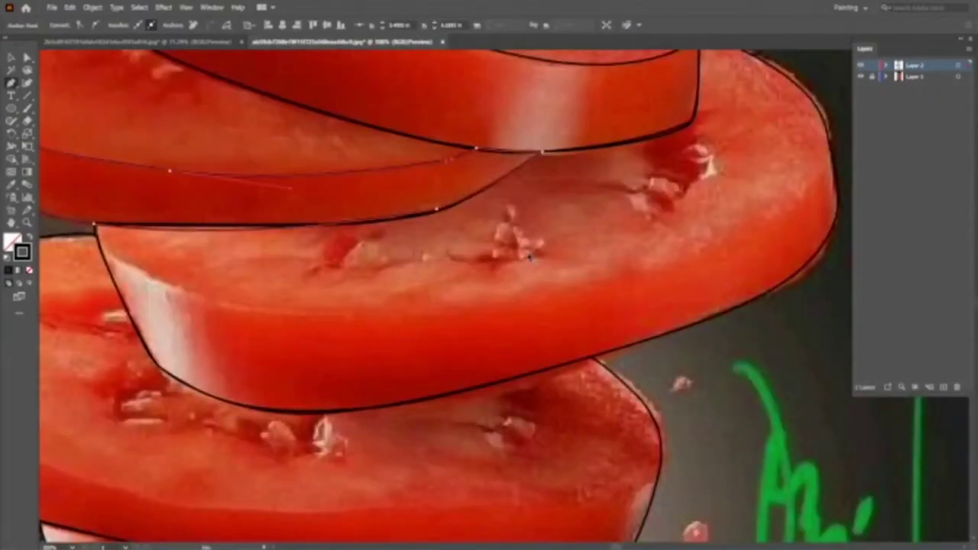
pyautogui.click(833, 141)
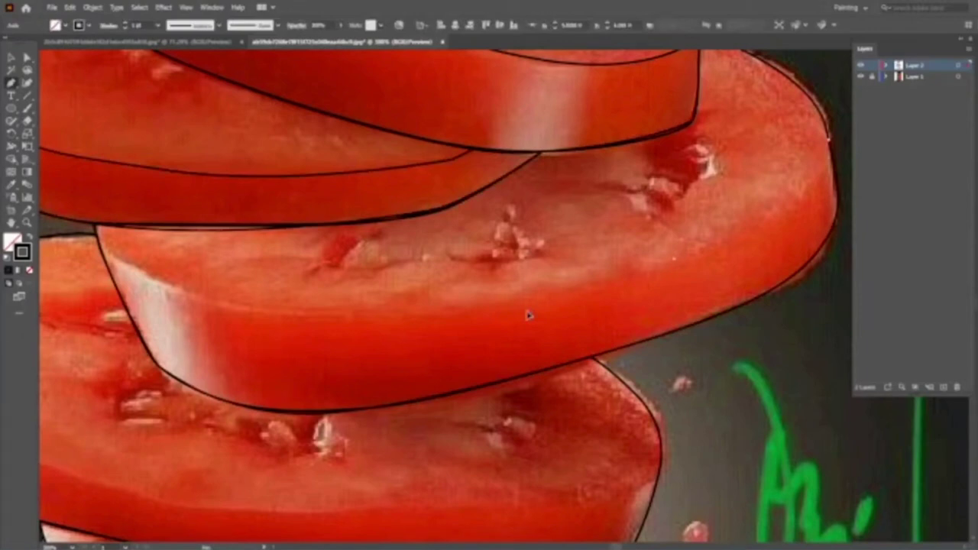
pyautogui.moveTo(753, 209); pyautogui.dragTo(676, 258)
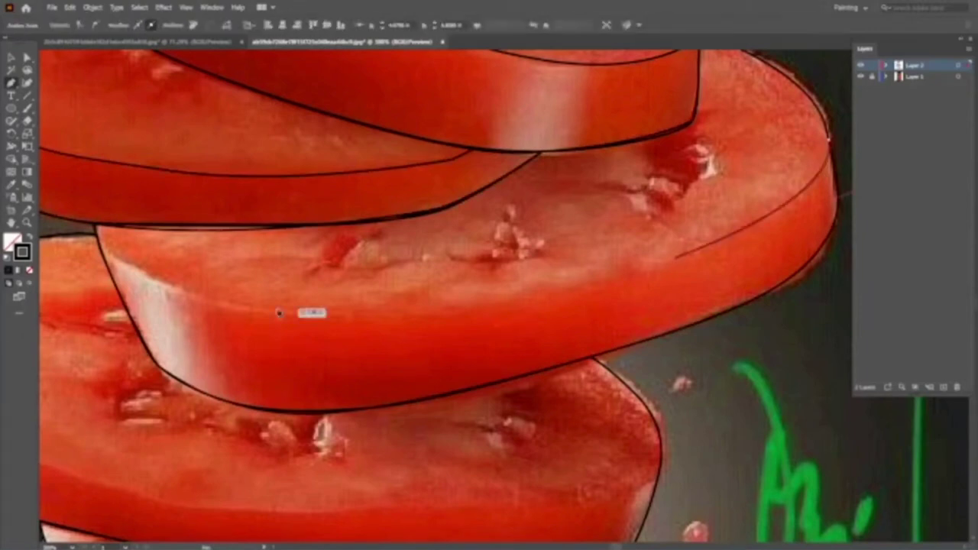
pyautogui.moveTo(277, 313); pyautogui.dragTo(105, 252)
pyautogui.click(105, 252)
# Curve the outline along the slice's lower edge and close it up the right edge
pyautogui.moveTo(367, 409); pyautogui.dragTo(524, 392)
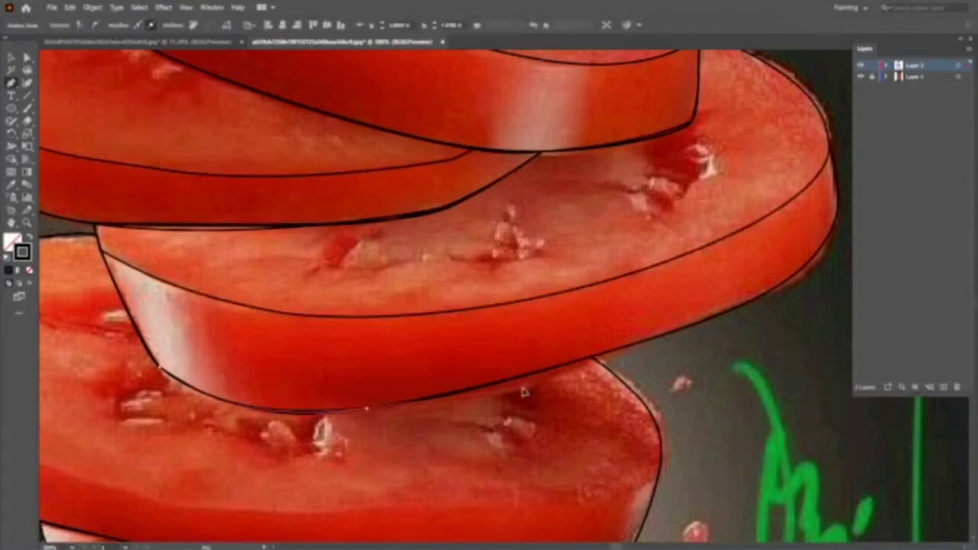
pyautogui.click(621, 356)
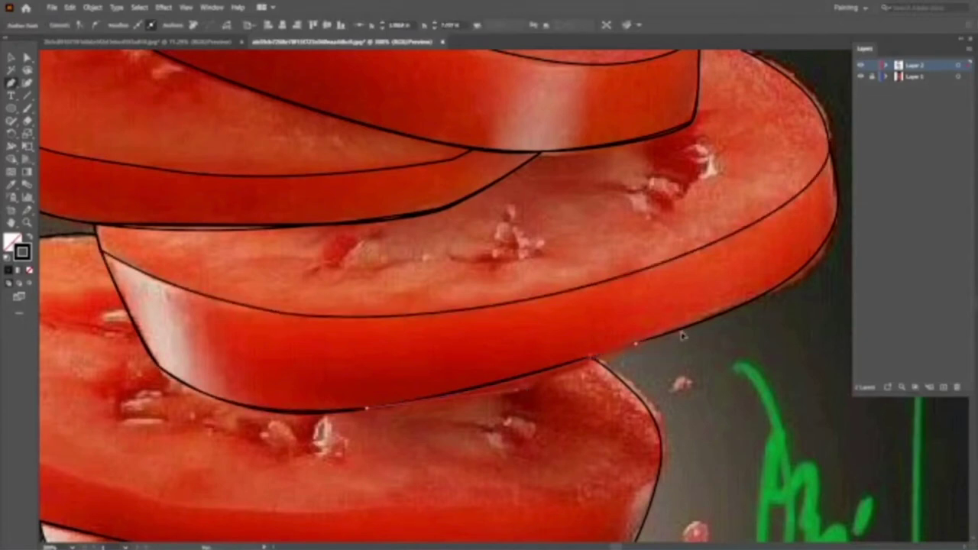
pyautogui.click(683, 336)
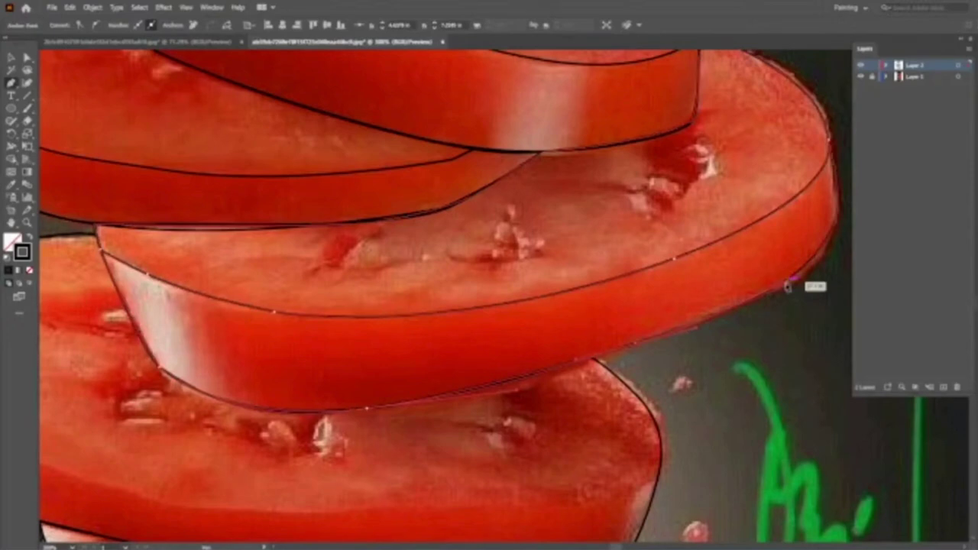
pyautogui.click(787, 286)
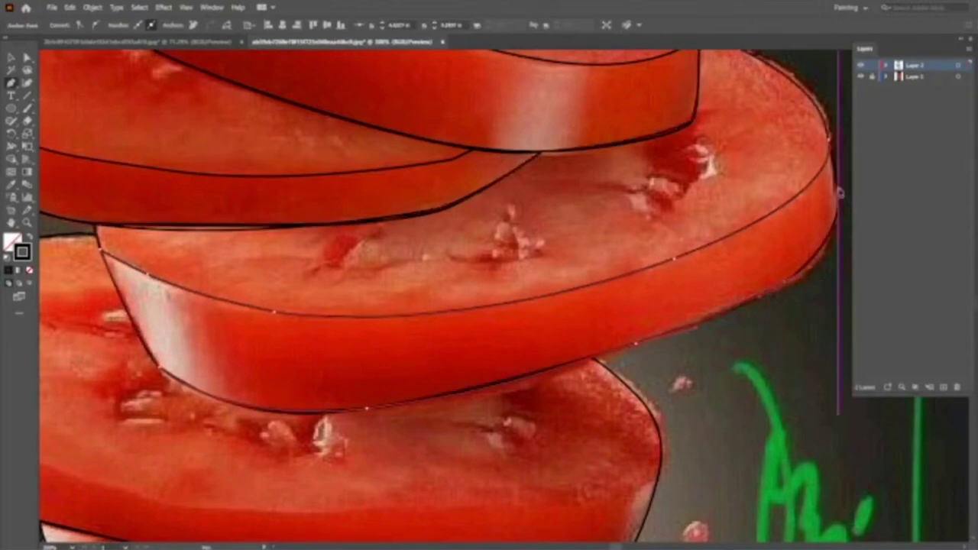
pyautogui.click(839, 193)
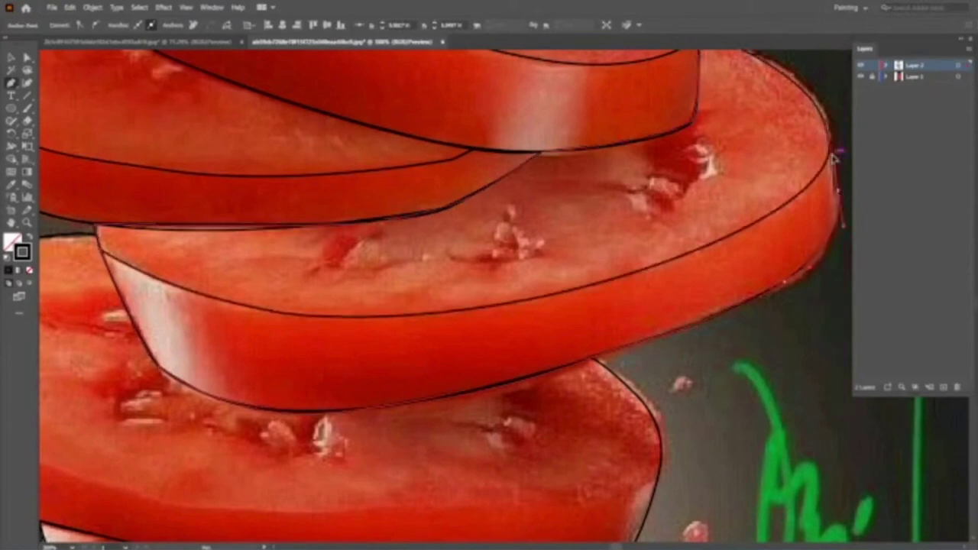
pyautogui.moveTo(834, 156); pyautogui.dragTo(688, 350)
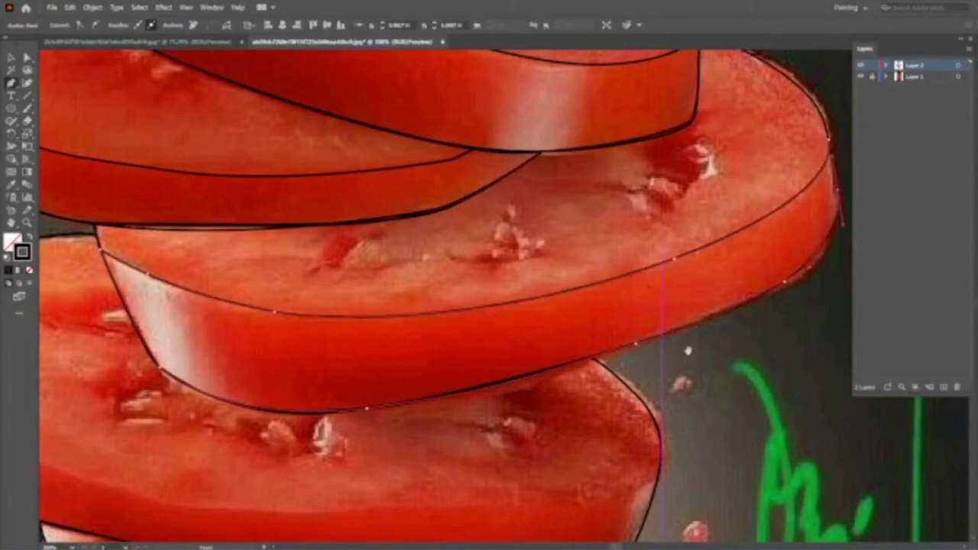
# Add anchors down the slice's right edge, along its bottom edge and around its rim
pyautogui.hscroll(5, 633, 228)
pyautogui.scroll(2, 633, 228)
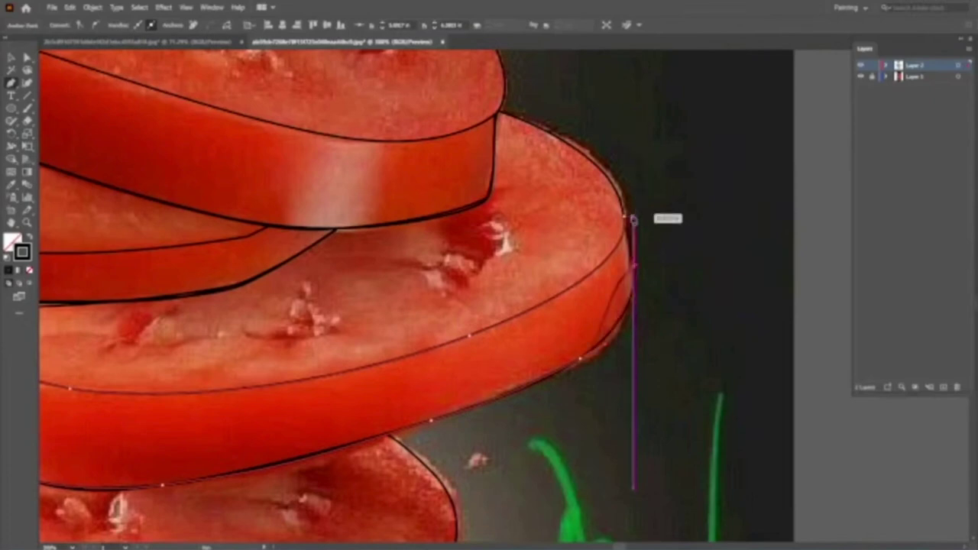
pyautogui.click(634, 220)
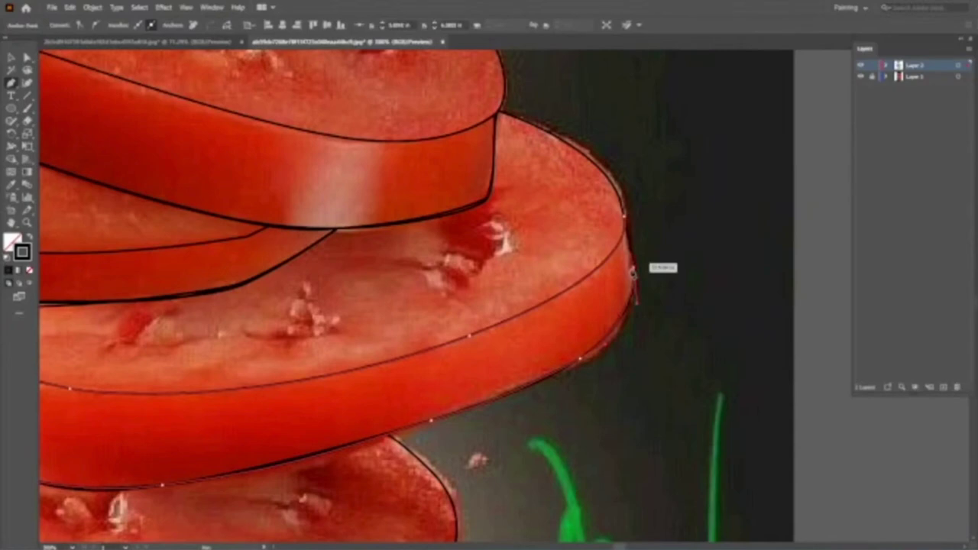
pyautogui.click(633, 271)
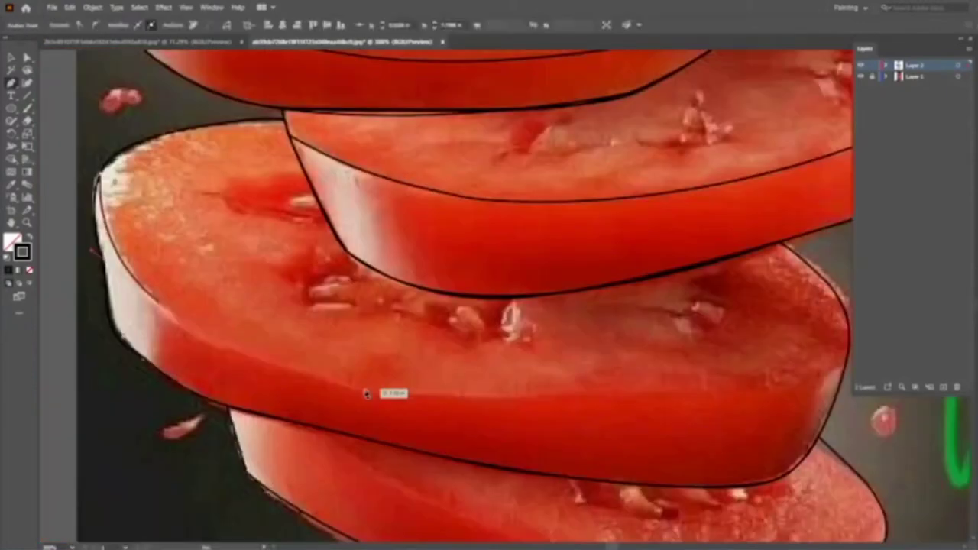
pyautogui.moveTo(366, 394); pyautogui.dragTo(665, 391)
pyautogui.scroll(-2, 772, 336)
pyautogui.hscroll(3, 789, 349)
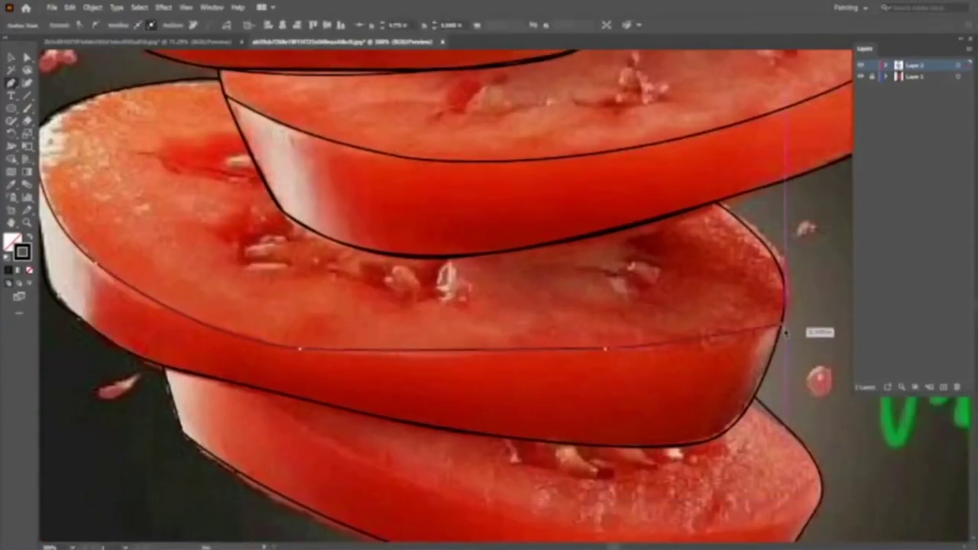
pyautogui.click(785, 329)
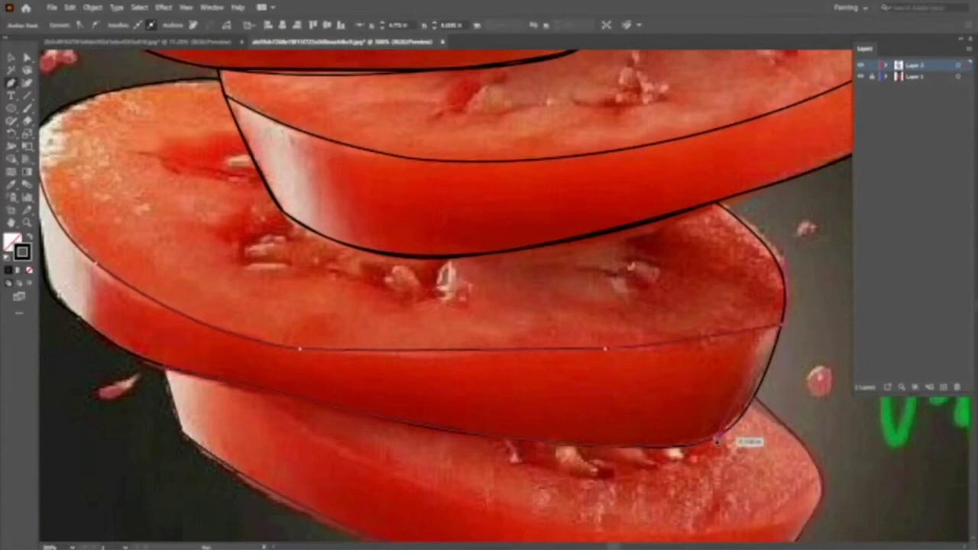
pyautogui.click(718, 441)
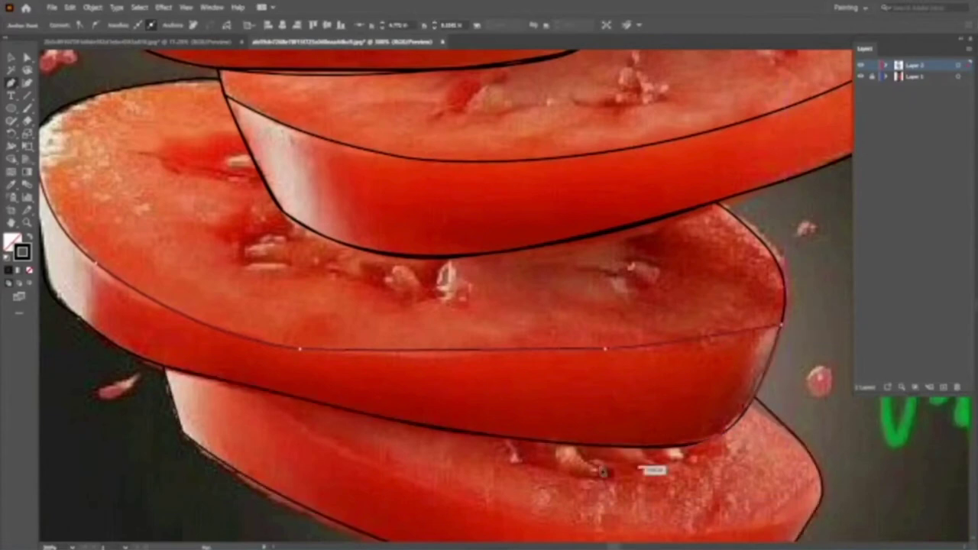
# Outline the slice's lower edge, then trace its left edge up to the top edge
pyautogui.click(382, 418)
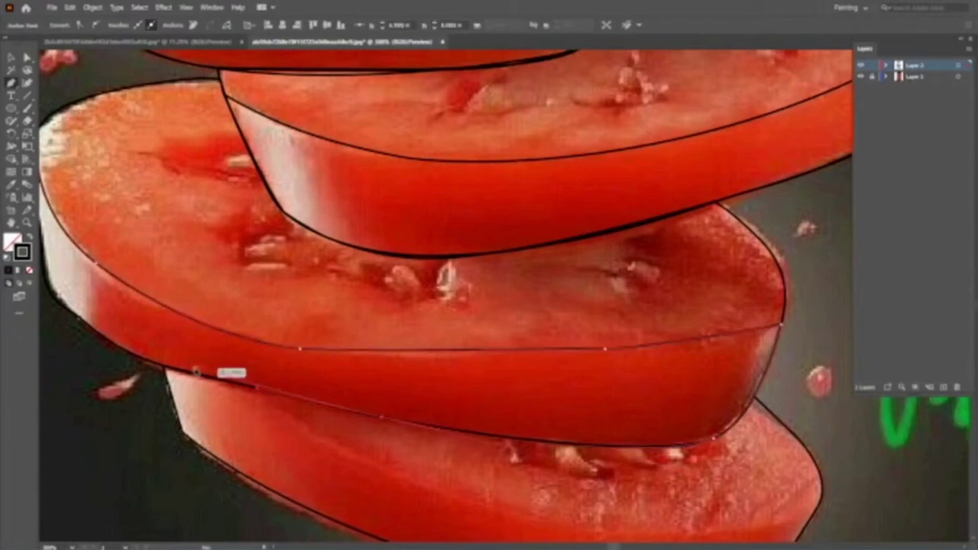
pyautogui.click(197, 371)
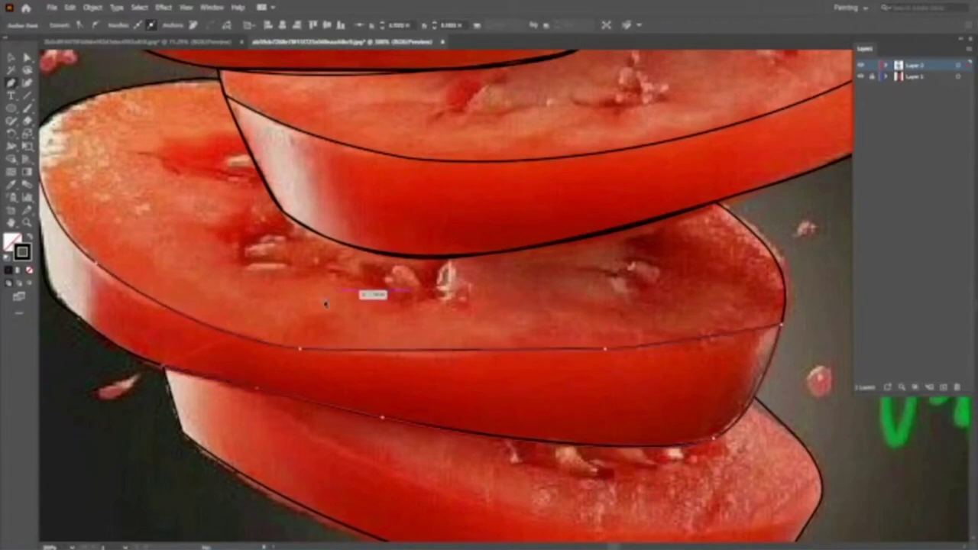
pyautogui.hscroll(-3, 326, 304)
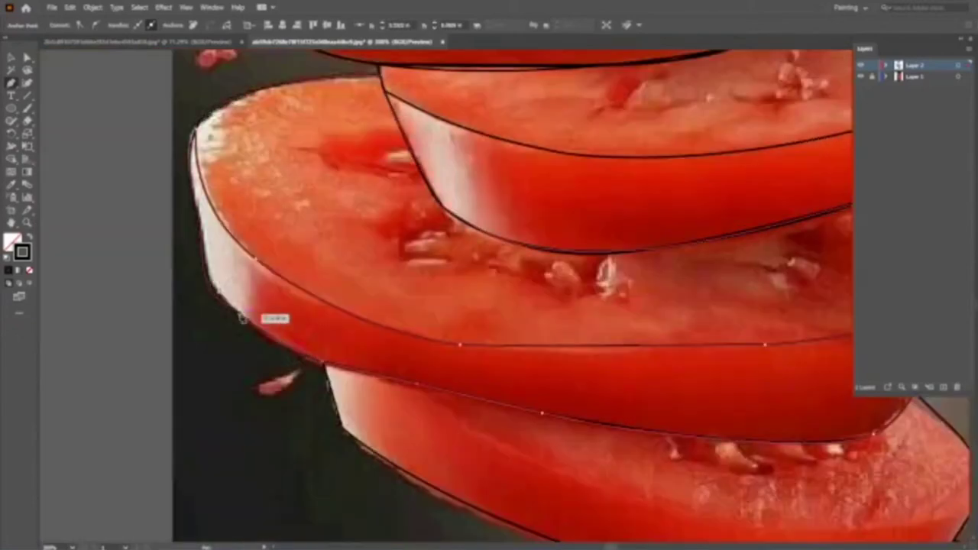
pyautogui.click(241, 318)
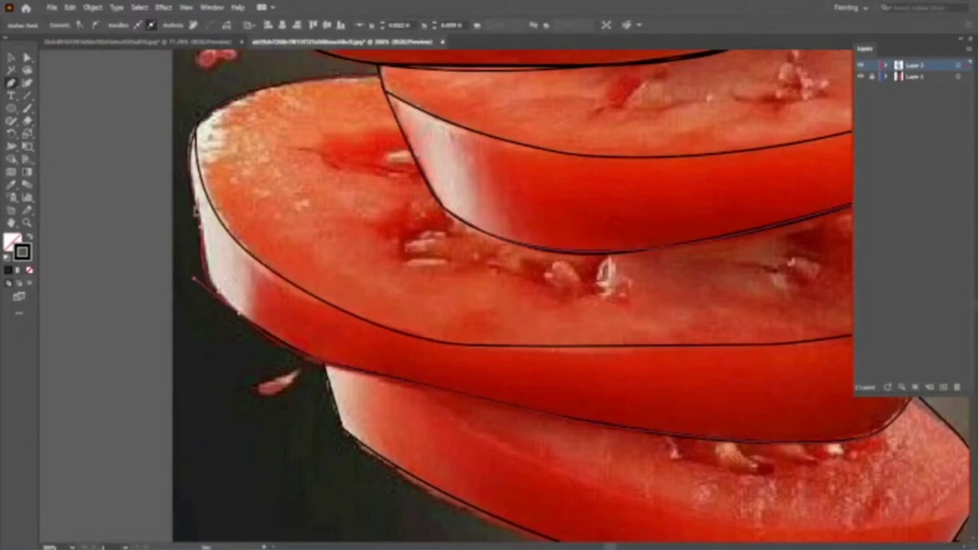
pyautogui.click(201, 122)
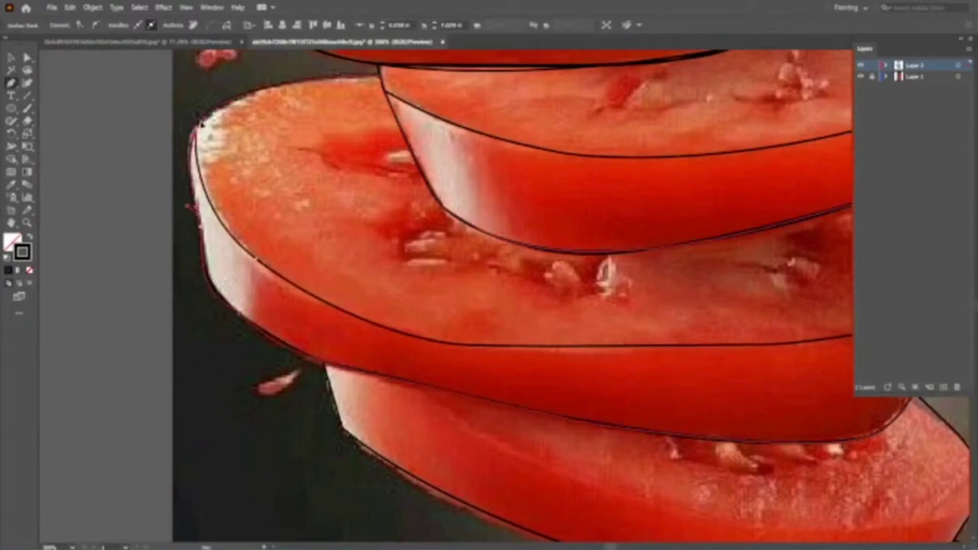
pyautogui.click(285, 107)
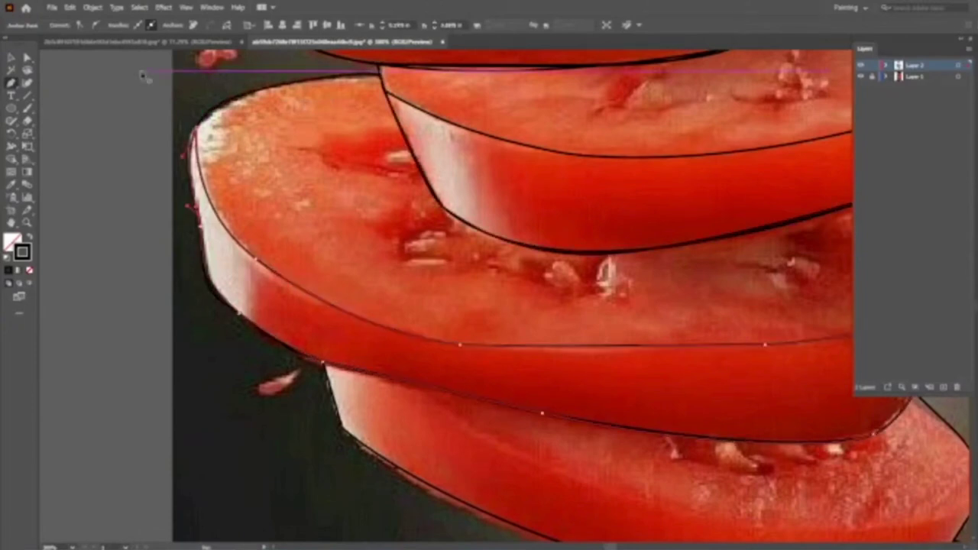
# Trace a curved outline from the lower slice's right edge along its face and close it
pyautogui.scroll(-5, 143, 74)
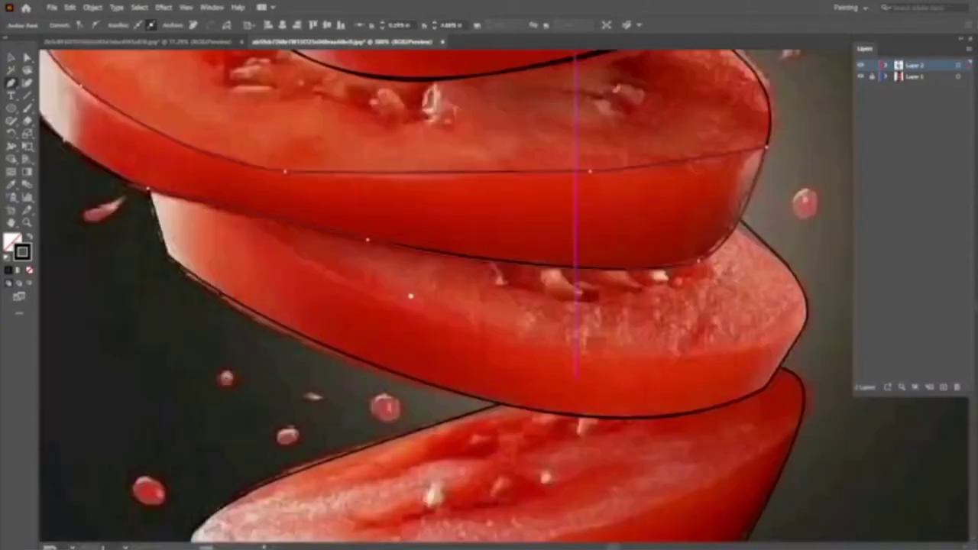
pyautogui.scroll(-2, 822, 302)
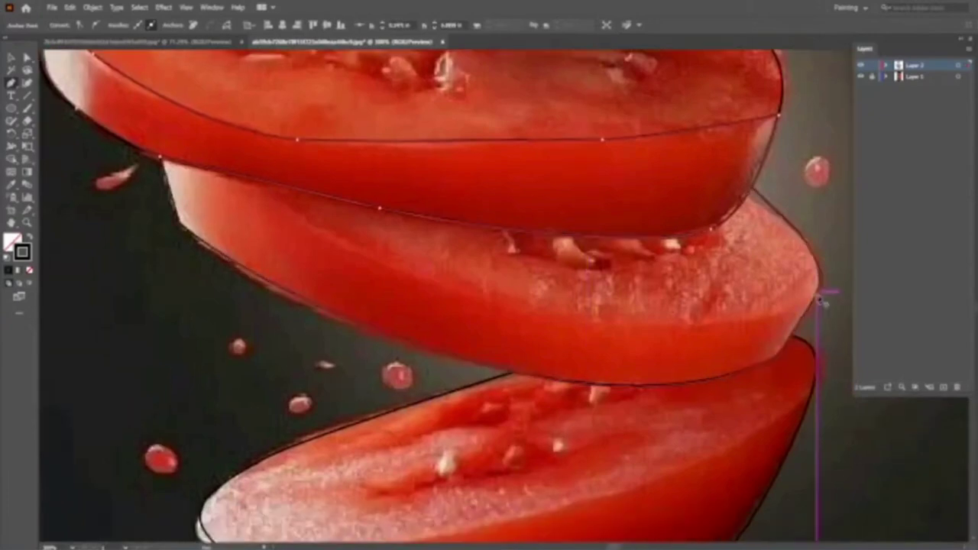
pyautogui.keyDown('ctrl'); pyautogui.click(569, 322); pyautogui.keyUp('ctrl')
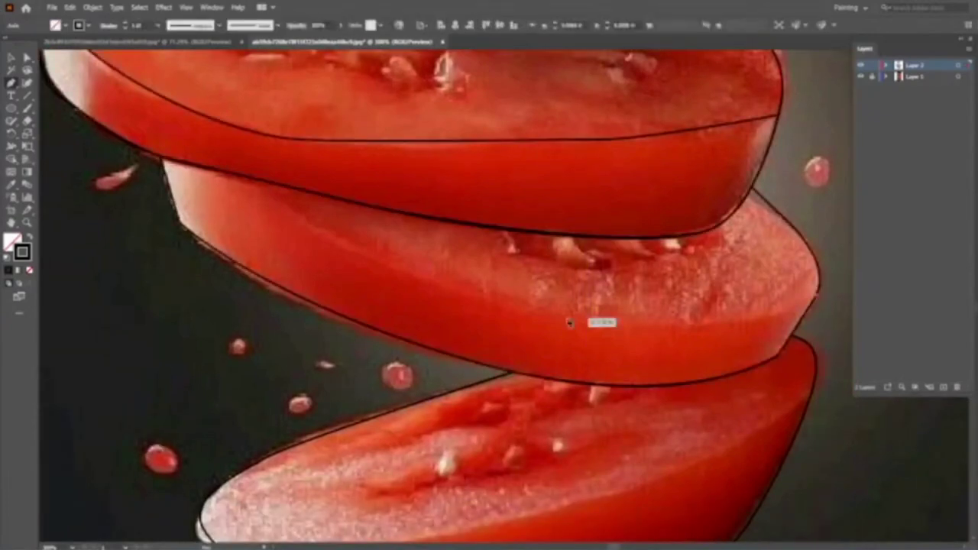
pyautogui.moveTo(570, 322); pyautogui.dragTo(319, 239)
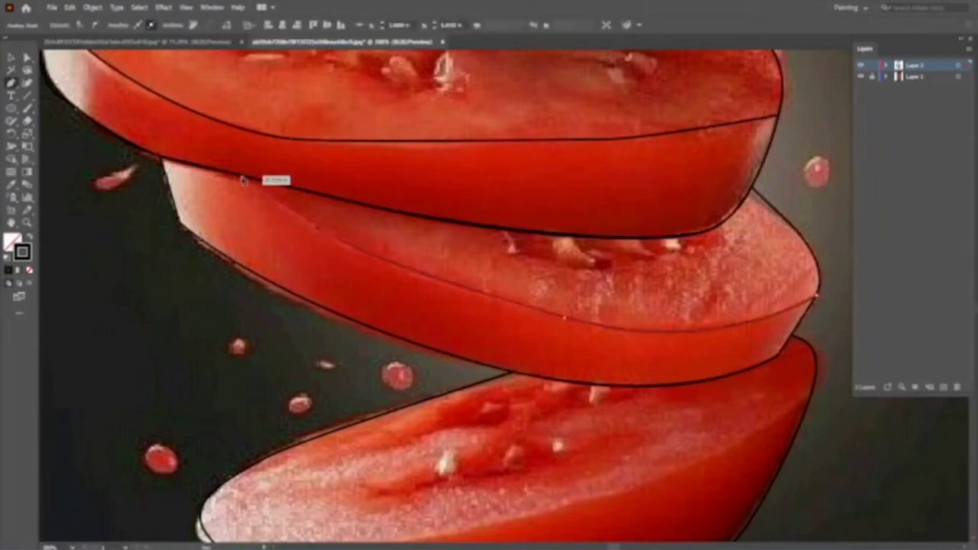
pyautogui.moveTo(248, 224); pyautogui.dragTo(182, 224)
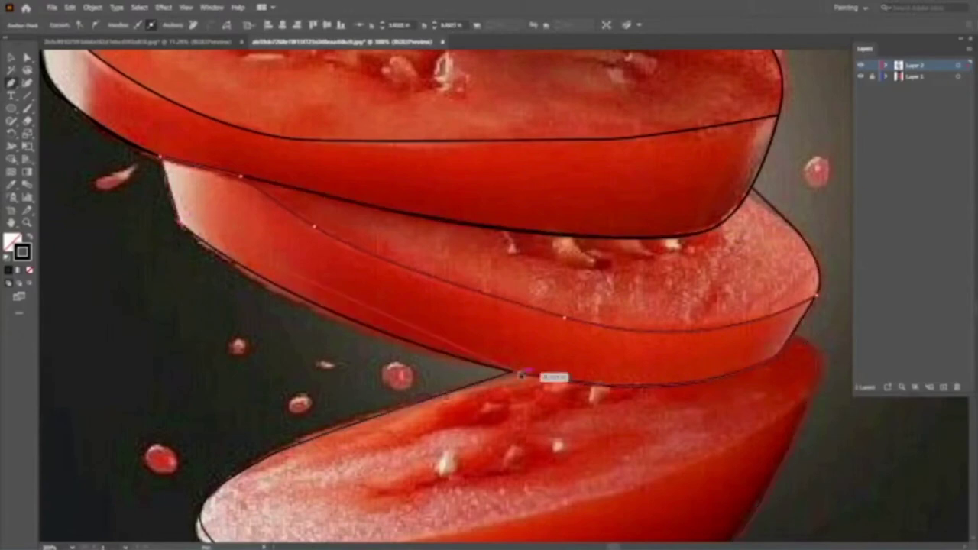
pyautogui.click(521, 375)
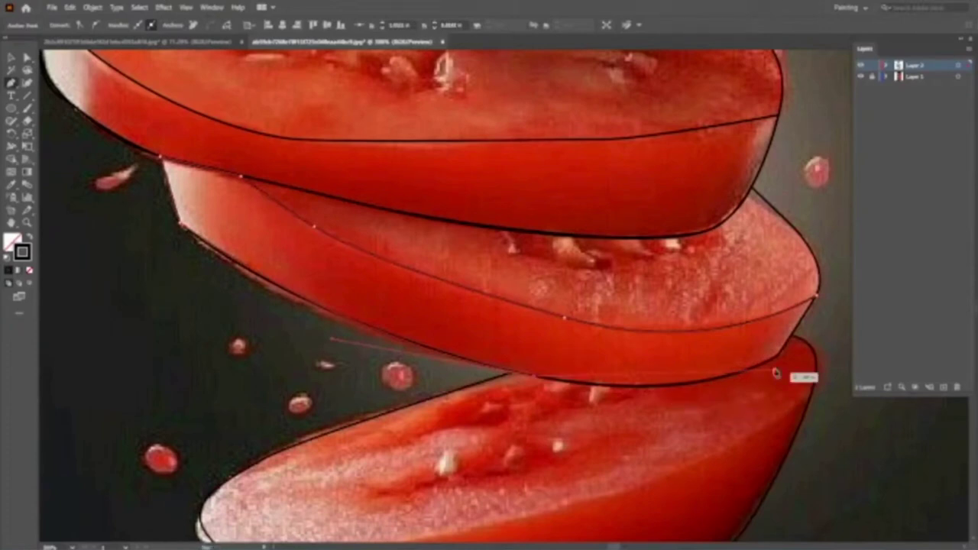
# Add a curved anchor at the right rim, end the path, then extend it up the right edge
pyautogui.moveTo(776, 373)
pyautogui.mouseDown()
pyautogui.moveTo(814, 346)
pyautogui.moveTo(769, 363)
pyautogui.mouseUp()
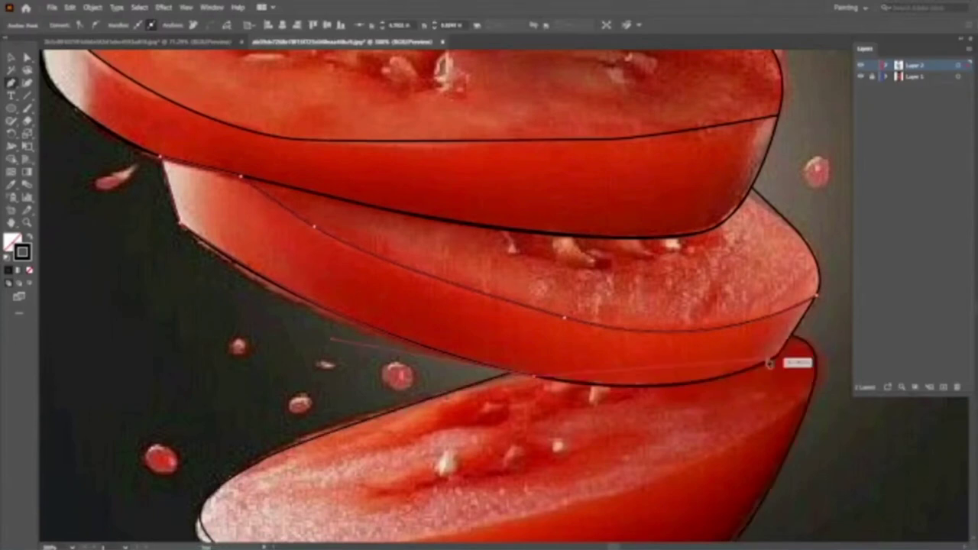
pyautogui.press('Escape')
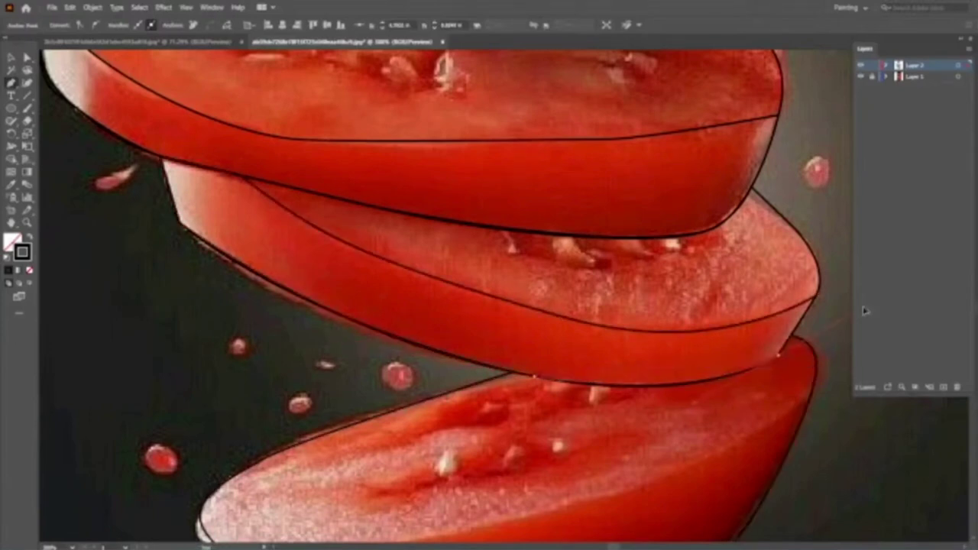
pyautogui.click(783, 357)
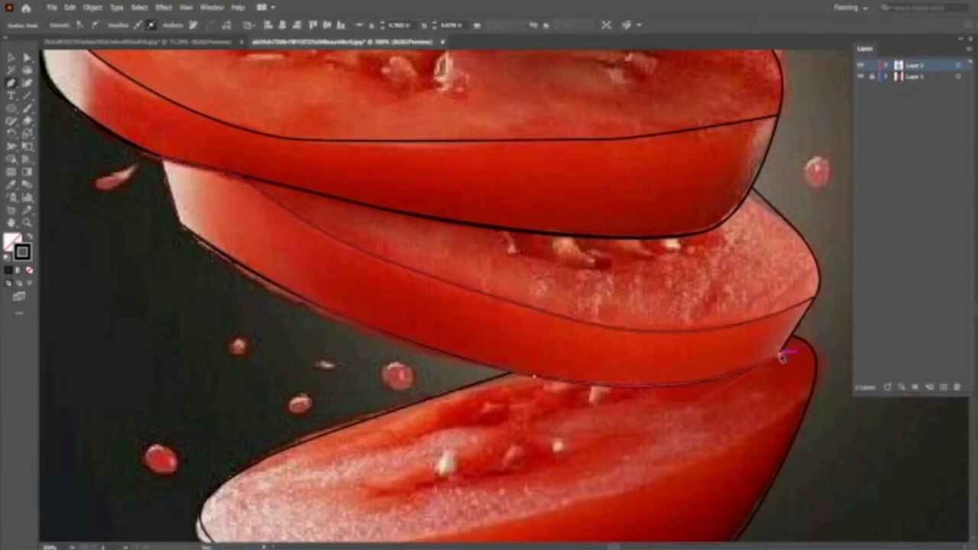
pyautogui.click(817, 294)
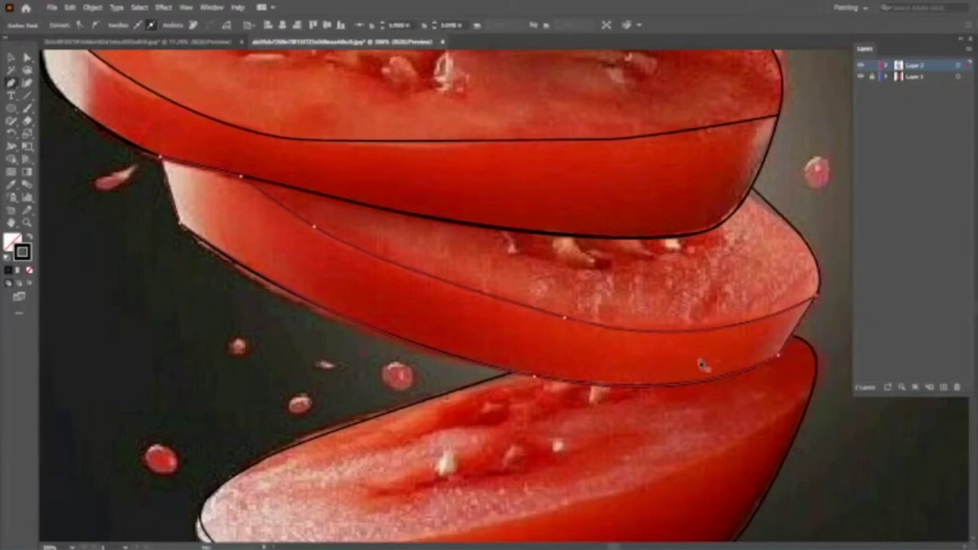
# Zoom out and pan over the traced slices, then scroll toward the bottom tomato slice
pyautogui.hotkey('ctrl', '-')
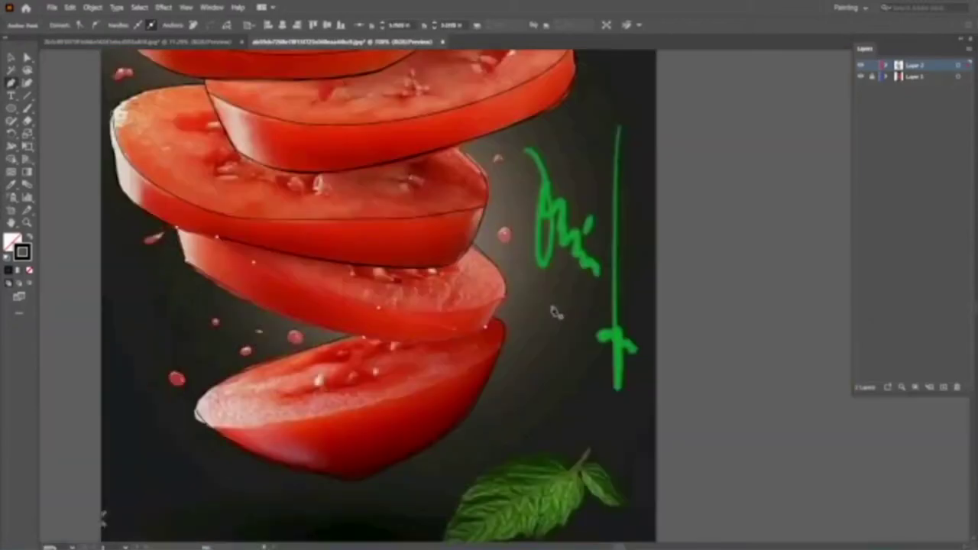
pyautogui.moveTo(555, 312); pyautogui.dragTo(650, 477)
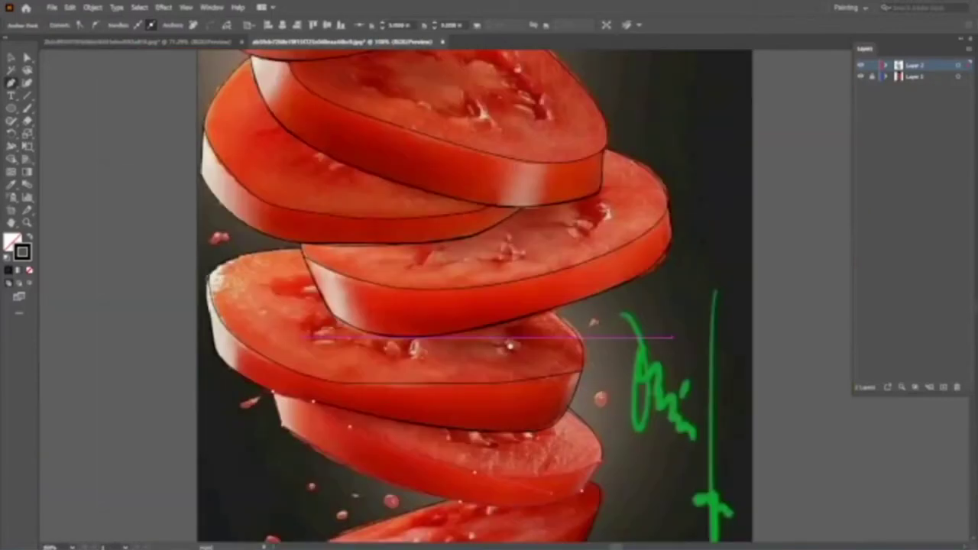
pyautogui.moveTo(456, 126); pyautogui.dragTo(514, 316)
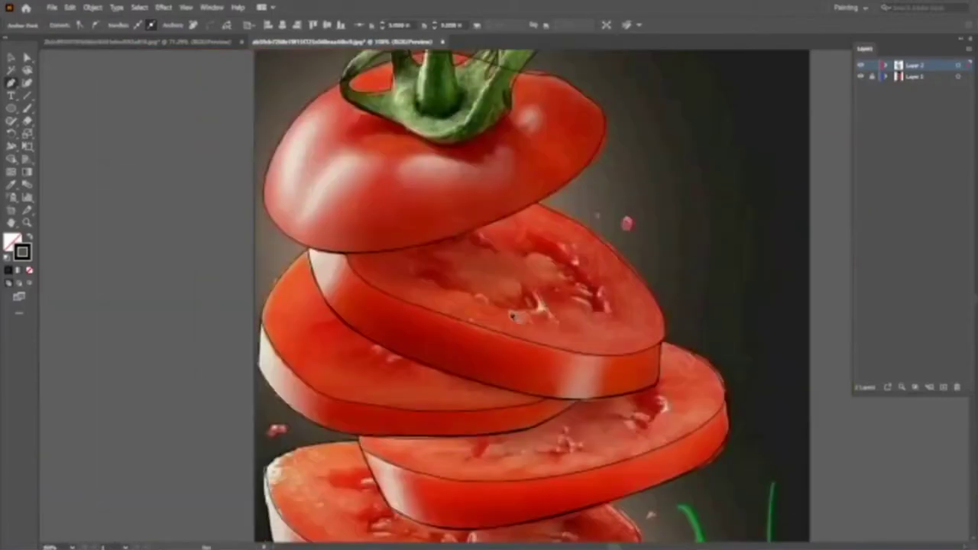
pyautogui.scroll(-3, 513, 316)
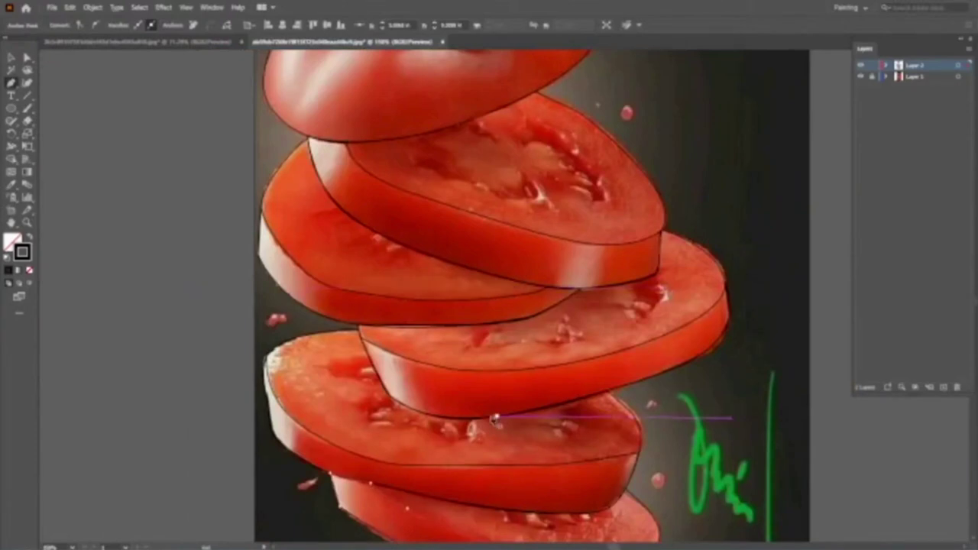
pyautogui.scroll(-7, 495, 420)
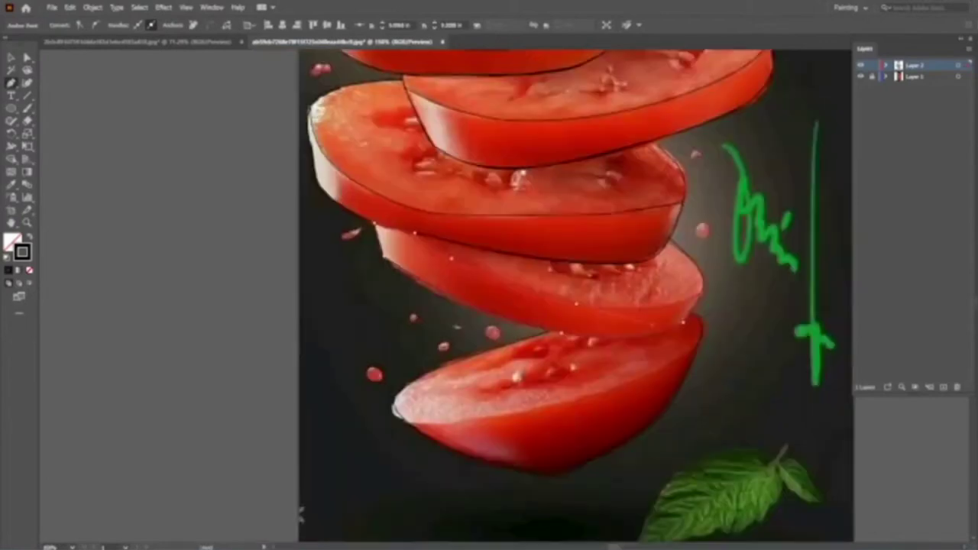
pyautogui.scroll(-1, 574, 294)
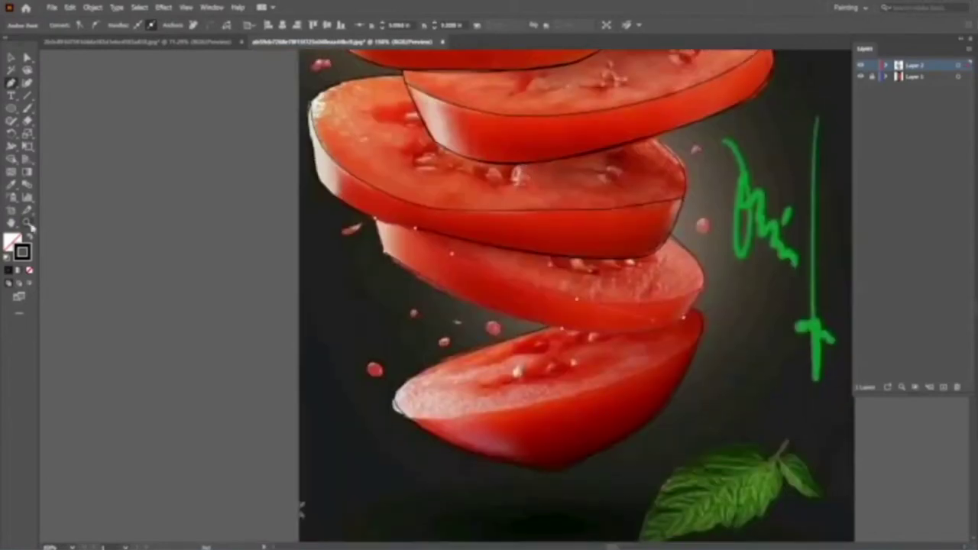
pyautogui.scroll(2, 30, 225)
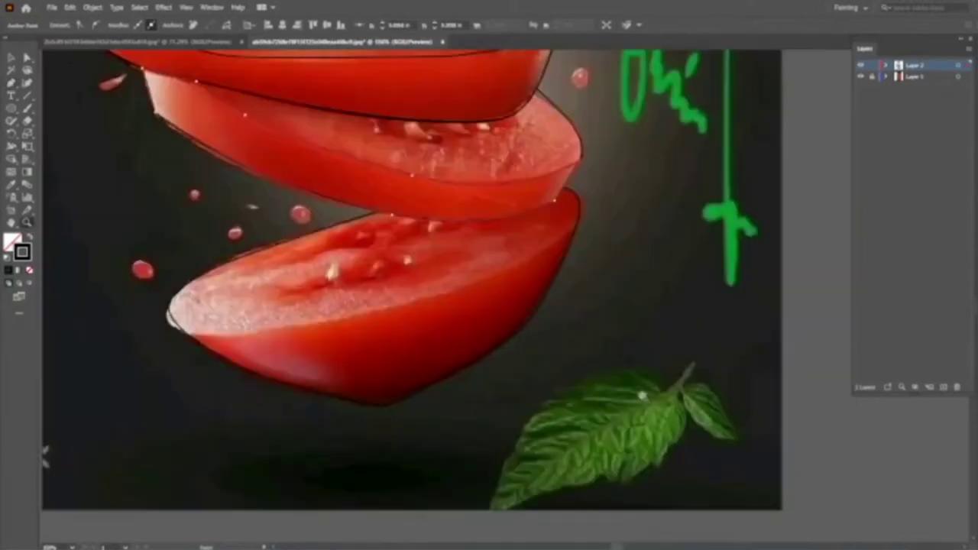
pyautogui.scroll(3, 642, 395)
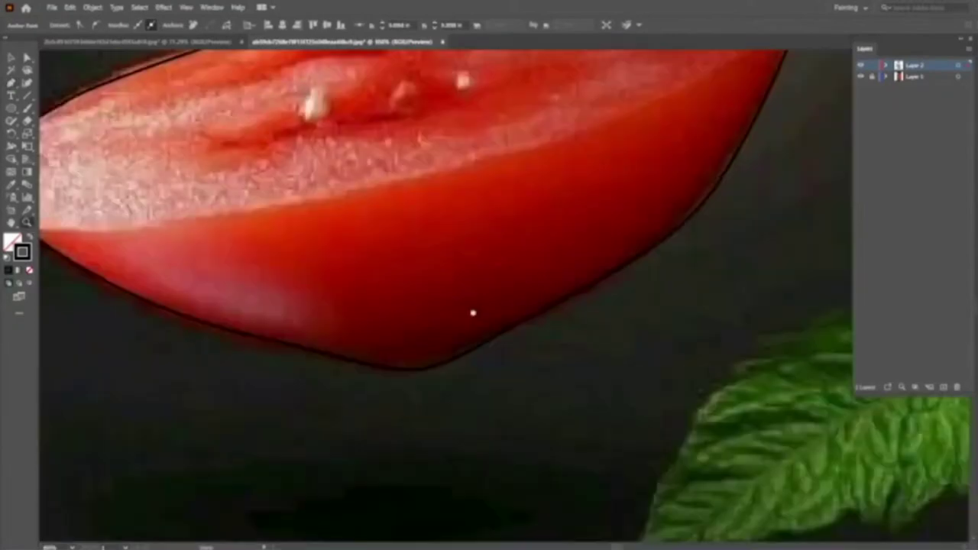
pyautogui.scroll(3, 473, 312)
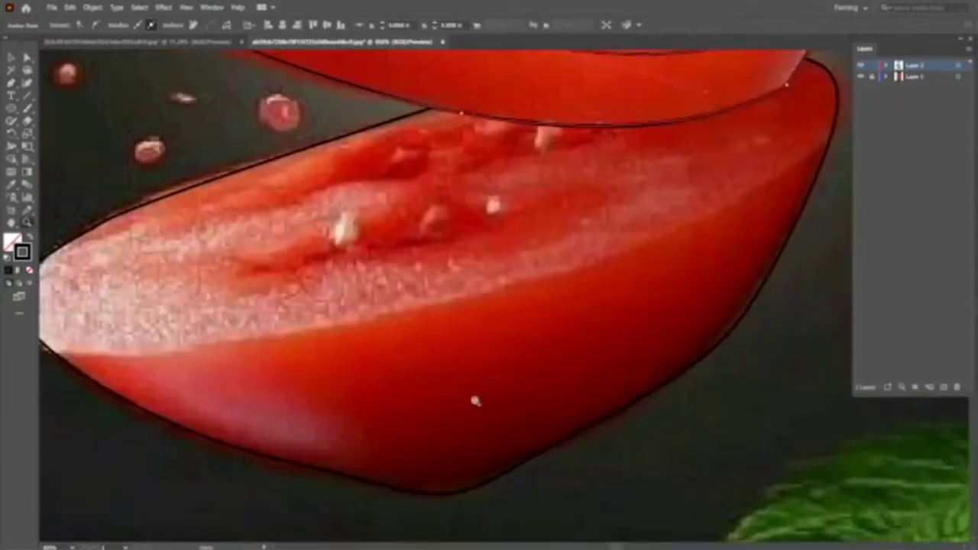
pyautogui.scroll(-3, 475, 402)
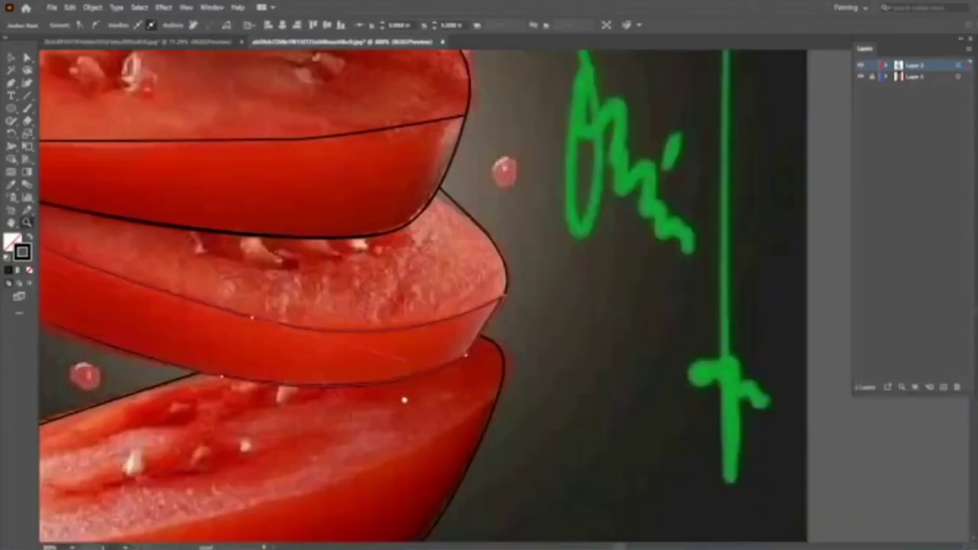
pyautogui.scroll(3, 489, 298)
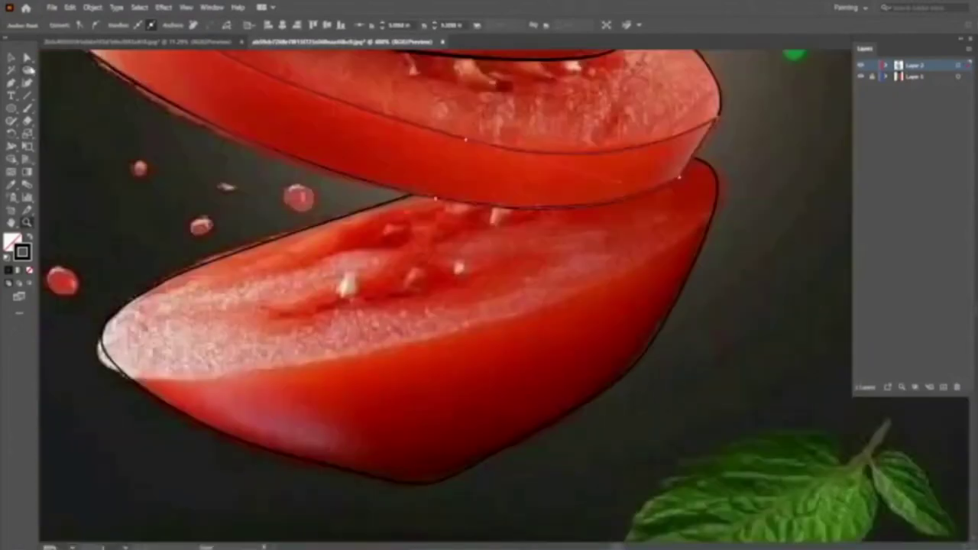
# Close off the upper slice's path and trace the bottom slice's cut face to its left tip
pyautogui.press('p')
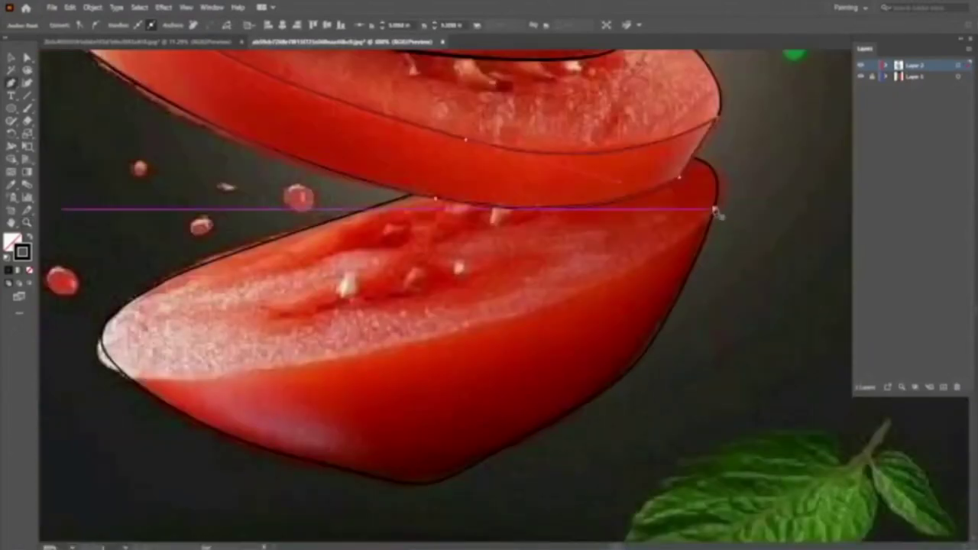
pyautogui.click(717, 214)
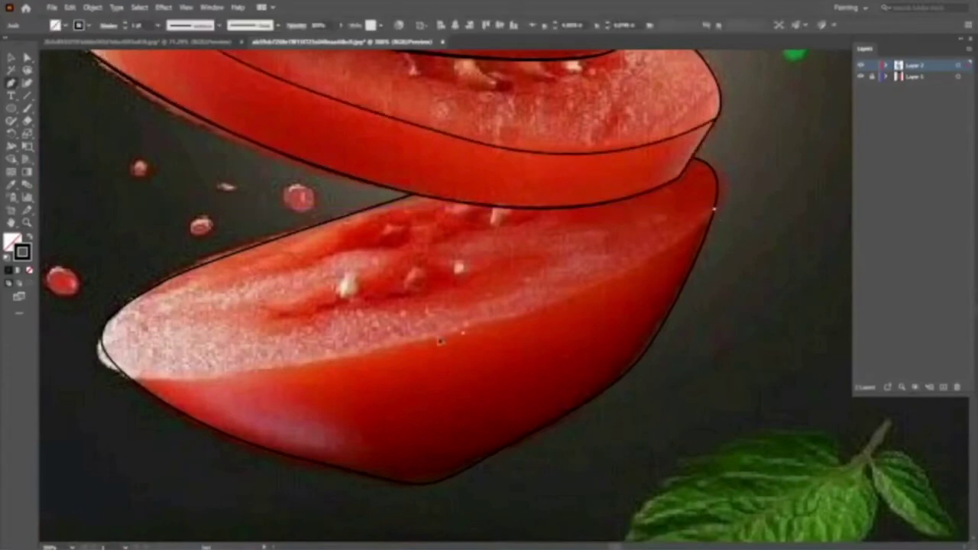
pyautogui.click(463, 332)
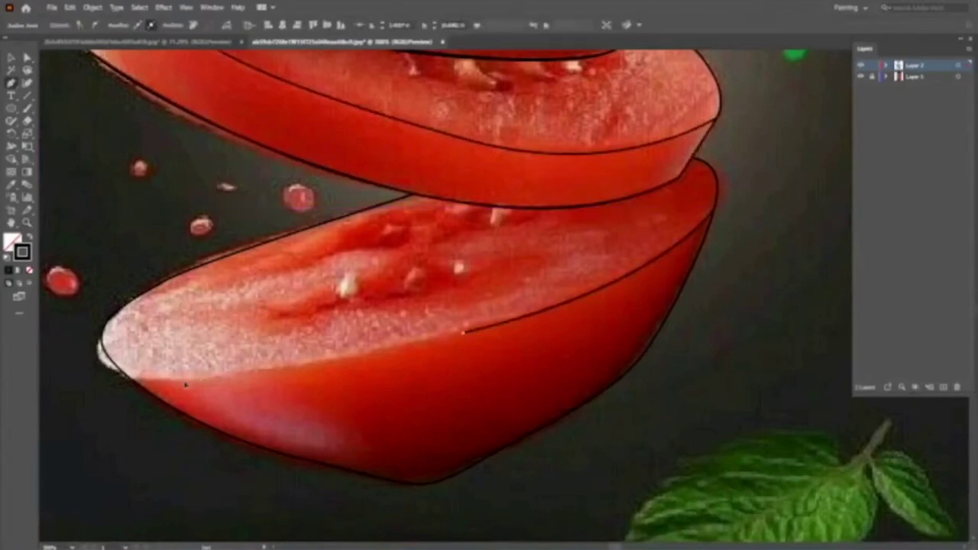
pyautogui.click(186, 382)
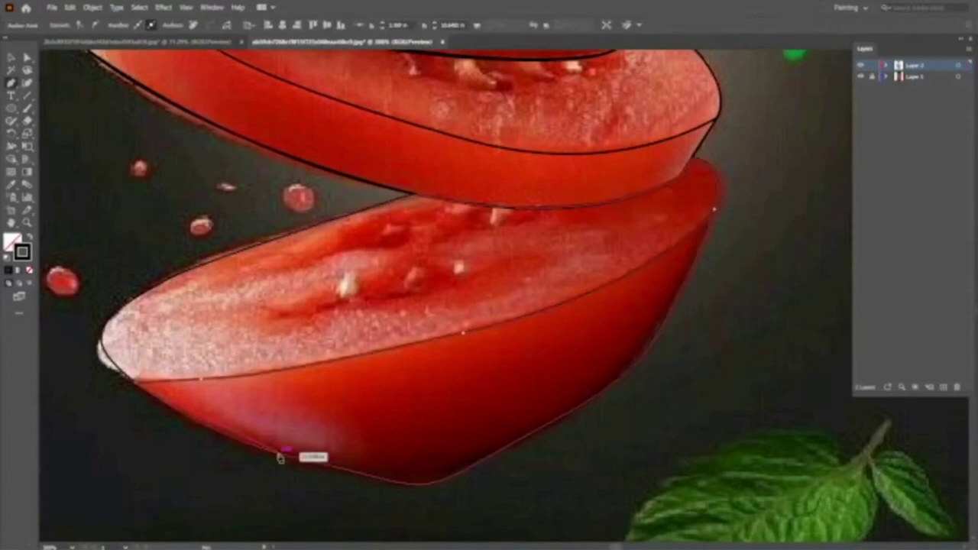
# Trace the bottom slice's underside and right edge up to a curved upper-right corner
pyautogui.moveTo(280, 457); pyautogui.dragTo(368, 475)
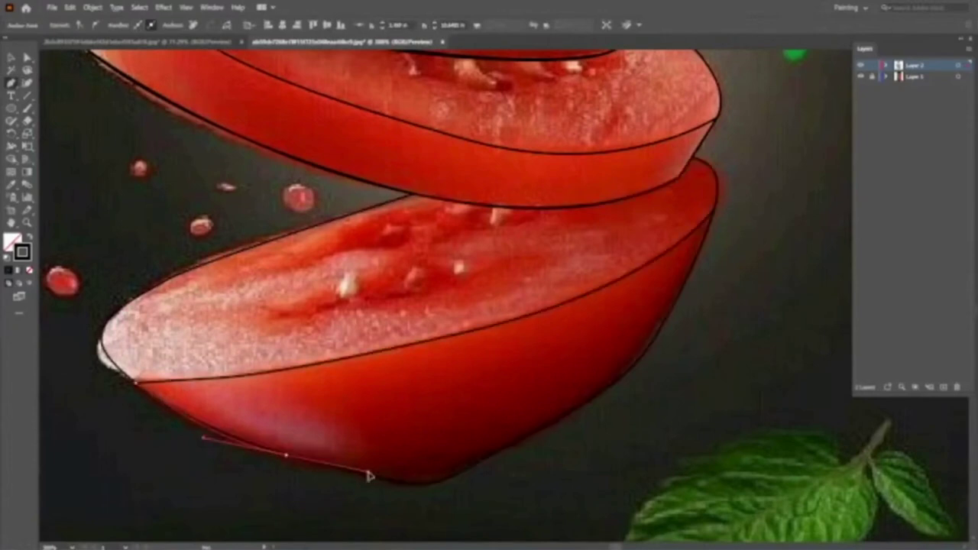
pyautogui.click(436, 484)
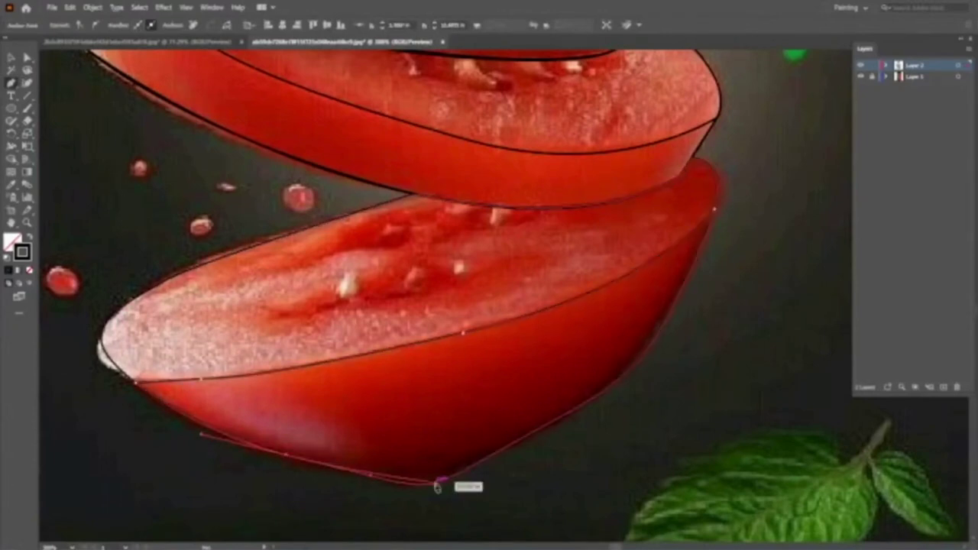
pyautogui.click(581, 407)
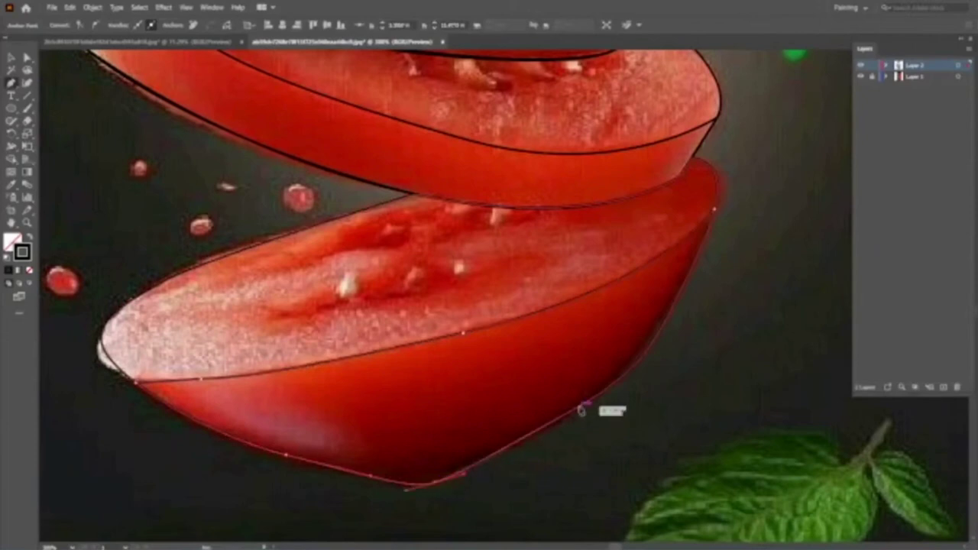
pyautogui.click(643, 362)
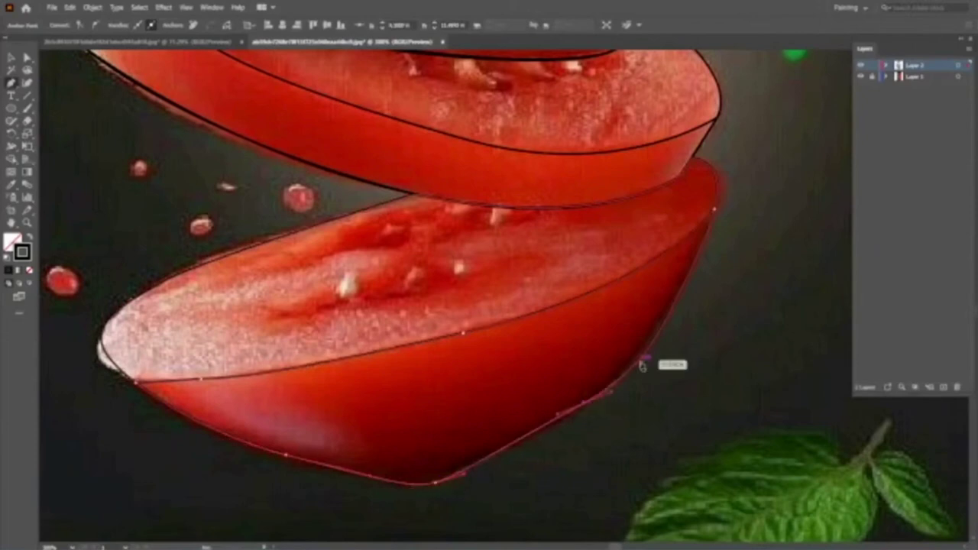
pyautogui.click(715, 210)
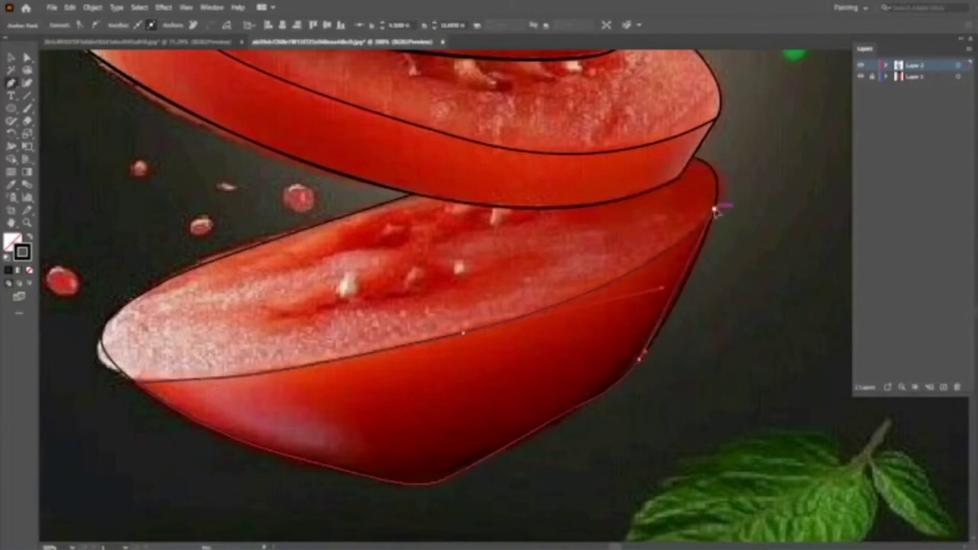
pyautogui.moveTo(716, 210); pyautogui.dragTo(661, 260)
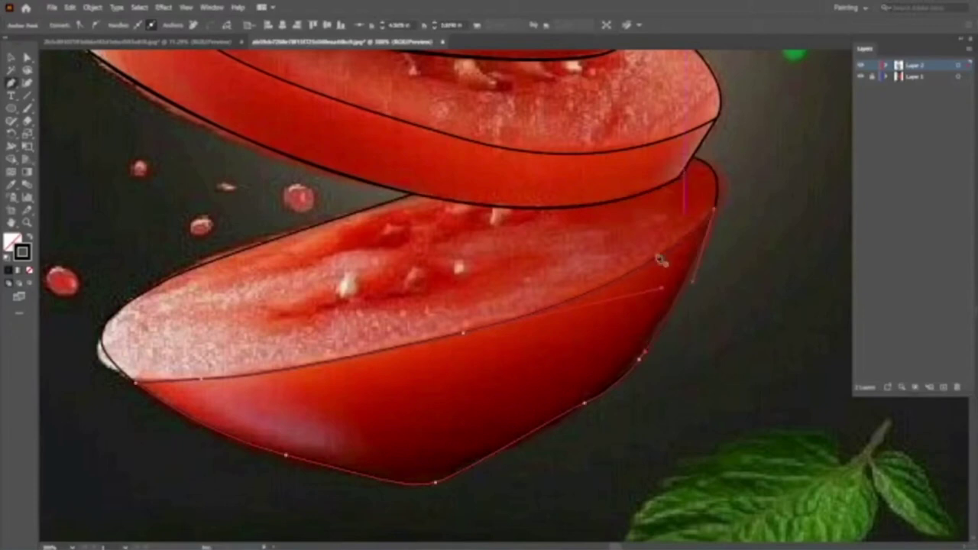
pyautogui.hscroll(1, 535, 275)
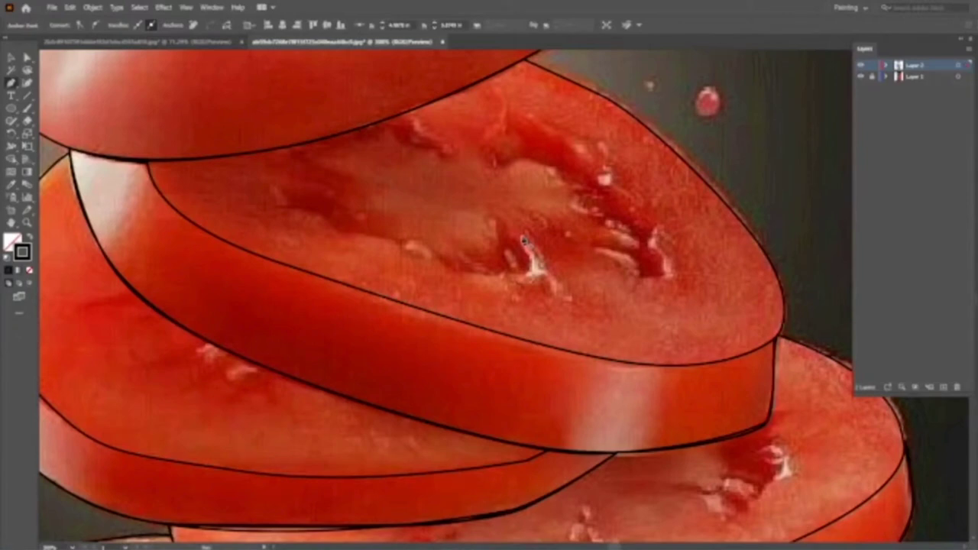
pyautogui.scroll(-5, 525, 240)
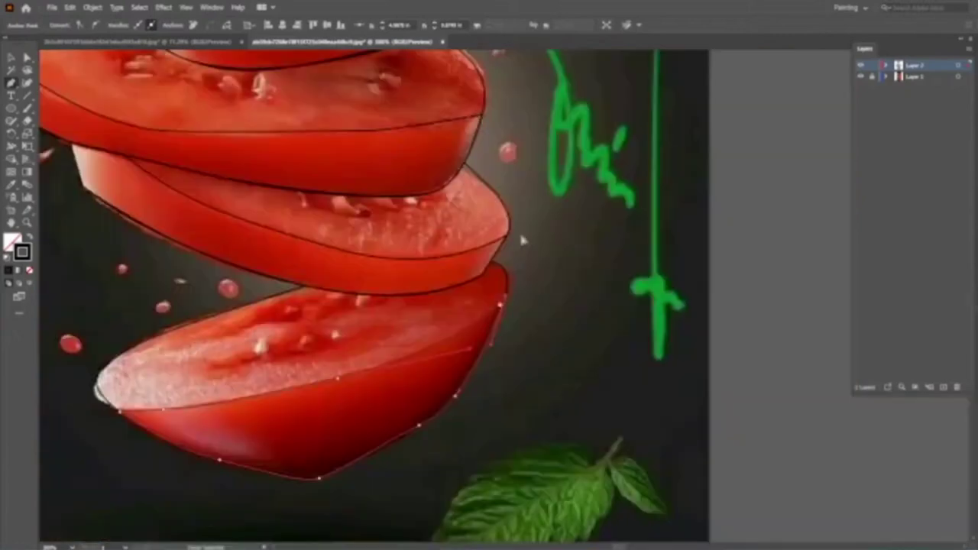
pyautogui.scroll(-3, 524, 241)
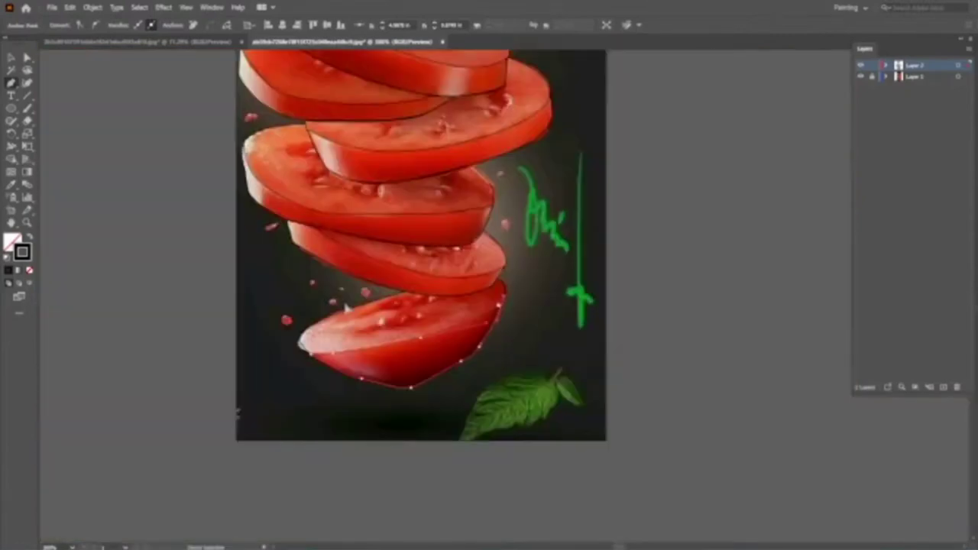
pyautogui.scroll(5, 347, 306)
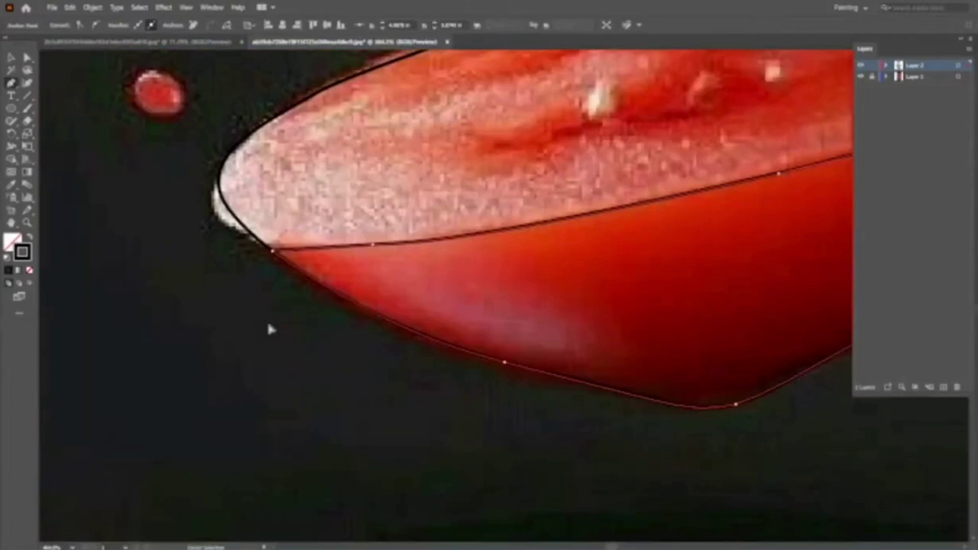
pyautogui.scroll(-5, 269, 329)
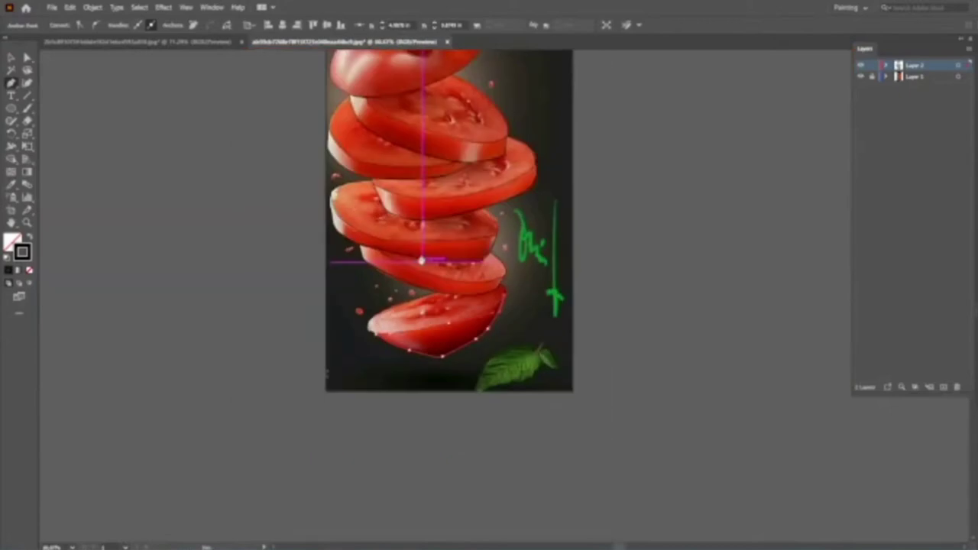
pyautogui.scroll(3, 421, 260)
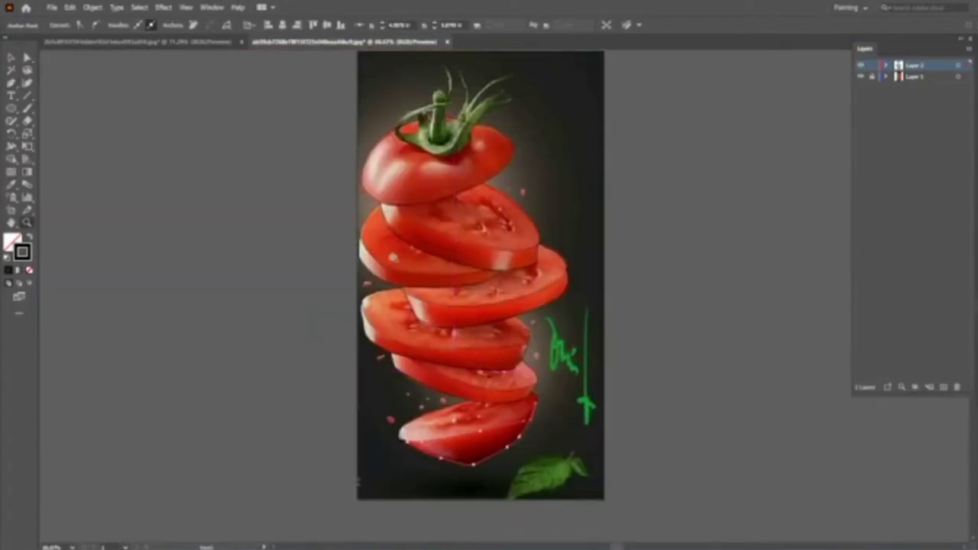
pyautogui.scroll(3, 528, 208)
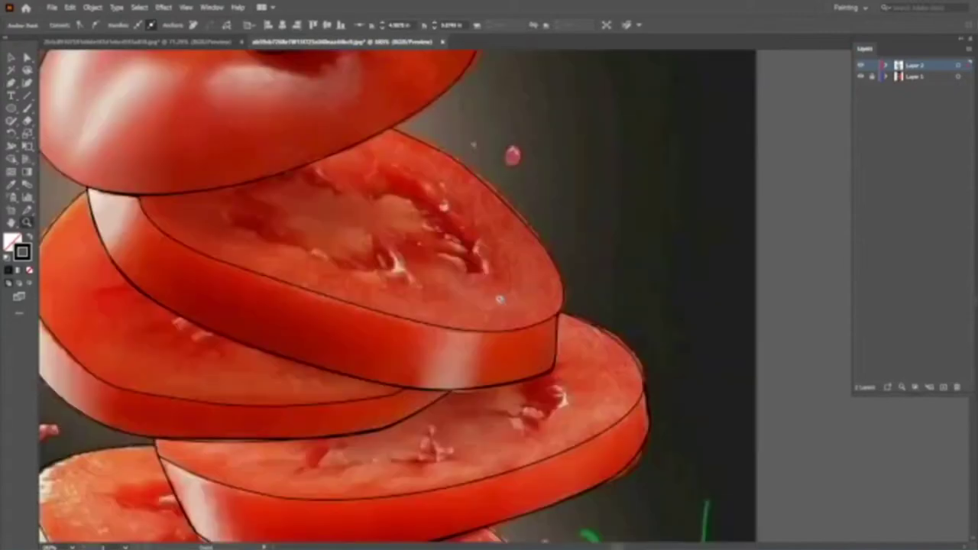
pyautogui.scroll(2, 281, 190)
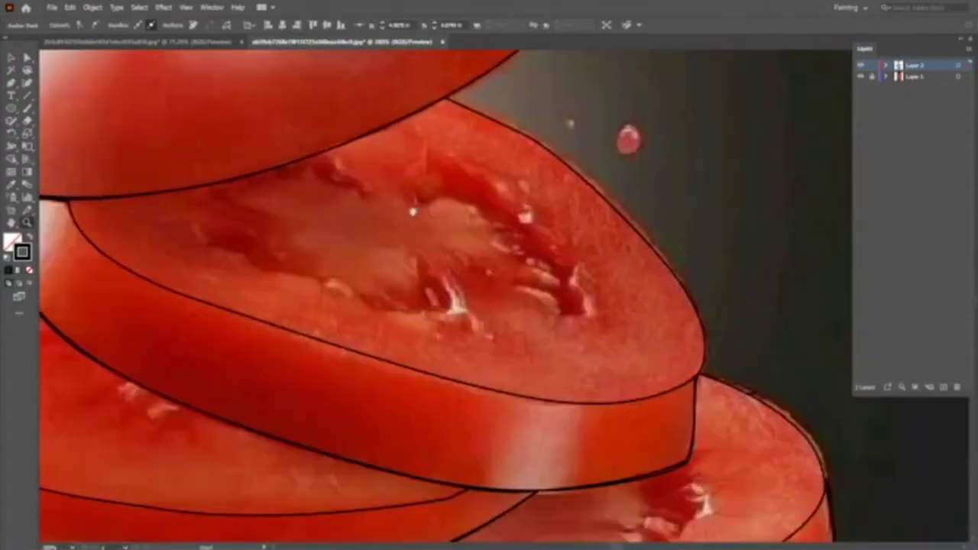
# Zoom in on the second slice and lock Layer 1, the tomato photo layer
pyautogui.moveTo(412, 211); pyautogui.dragTo(541, 270)
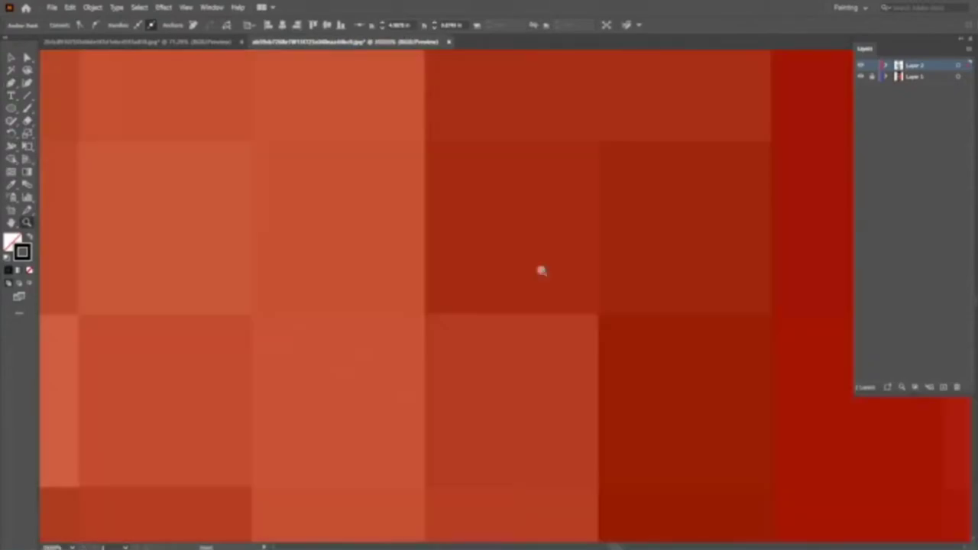
pyautogui.scroll(-3, 541, 271)
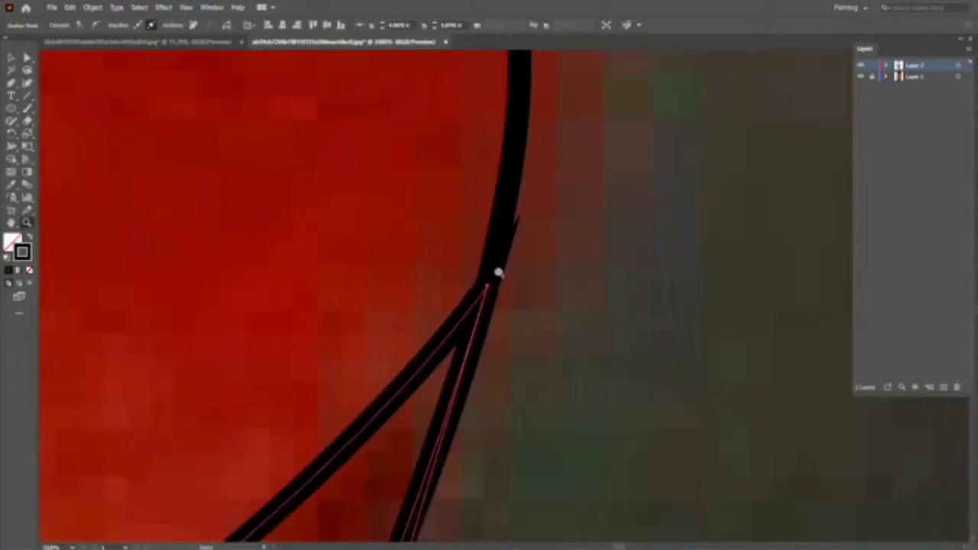
pyautogui.scroll(-3, 498, 273)
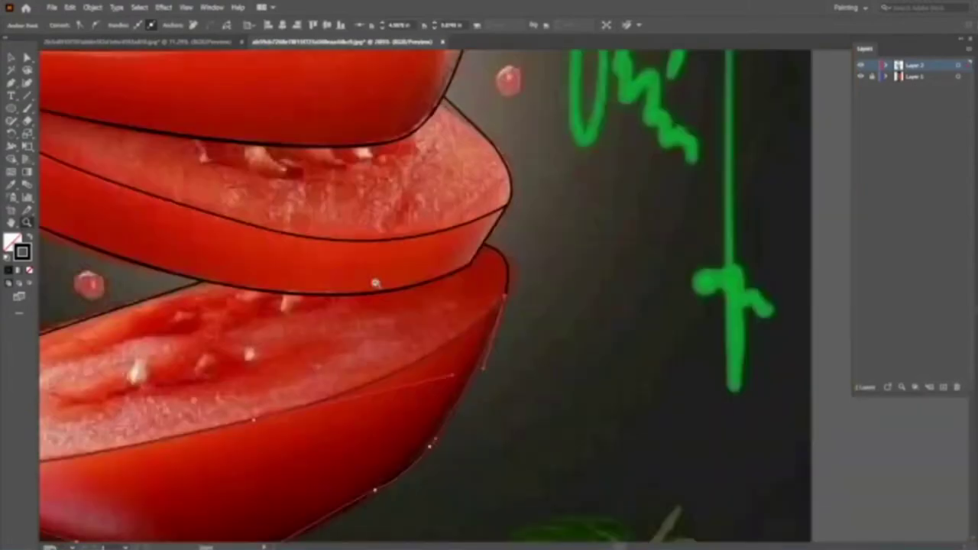
pyautogui.scroll(-5, 375, 284)
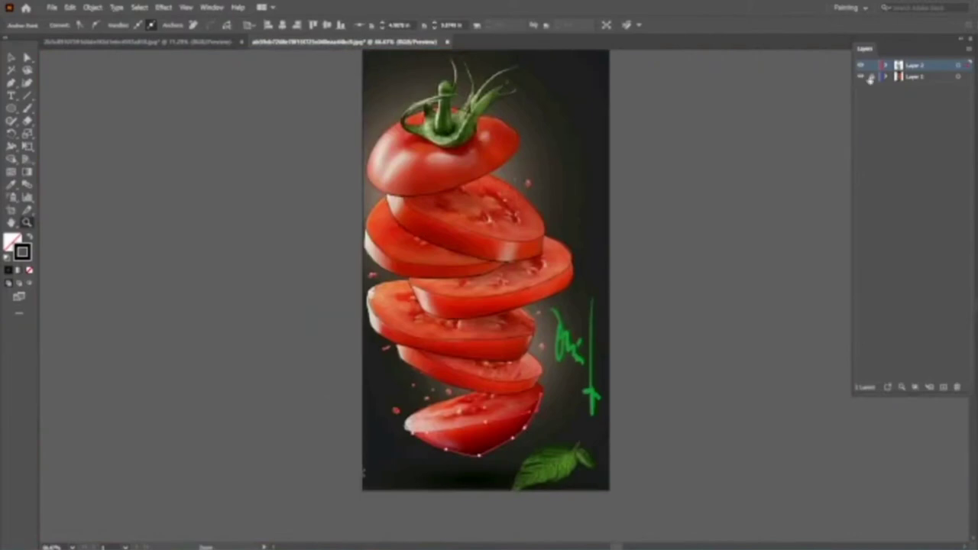
pyautogui.click(871, 77)
# Magnify an outline stroke's tip, then fit the whole artboard in the window with Ctrl+0
pyautogui.moveTo(482, 224); pyautogui.dragTo(532, 260)
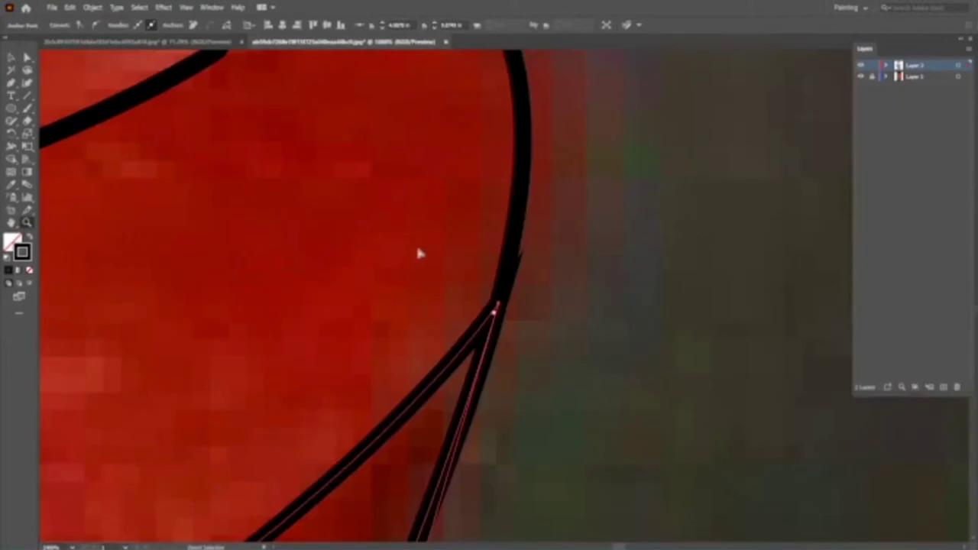
pyautogui.hotkey('ctrl', '0')
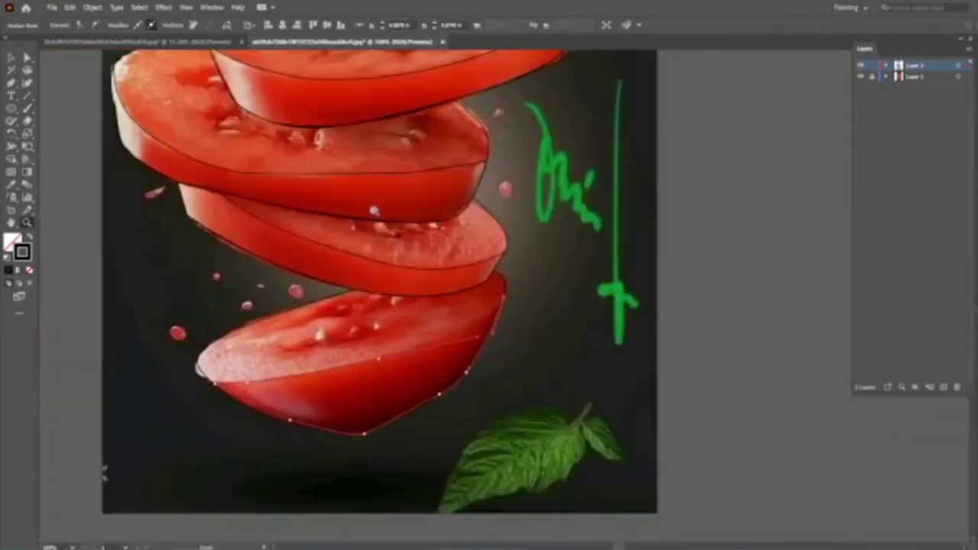
pyautogui.scroll(10, 412, 237)
pyautogui.scroll(-2, 401, 236)
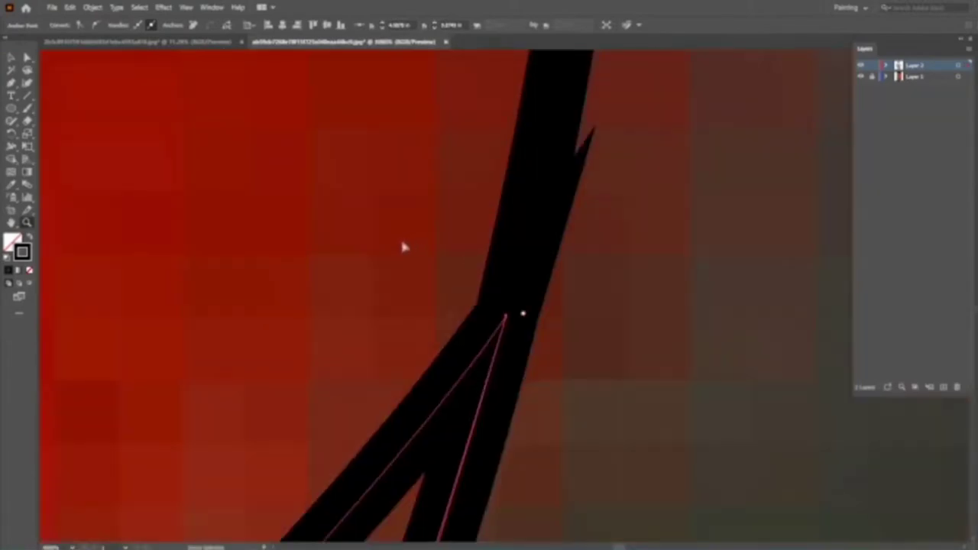
pyautogui.scroll(-2, 343, 246)
pyautogui.scroll(-1, 353, 246)
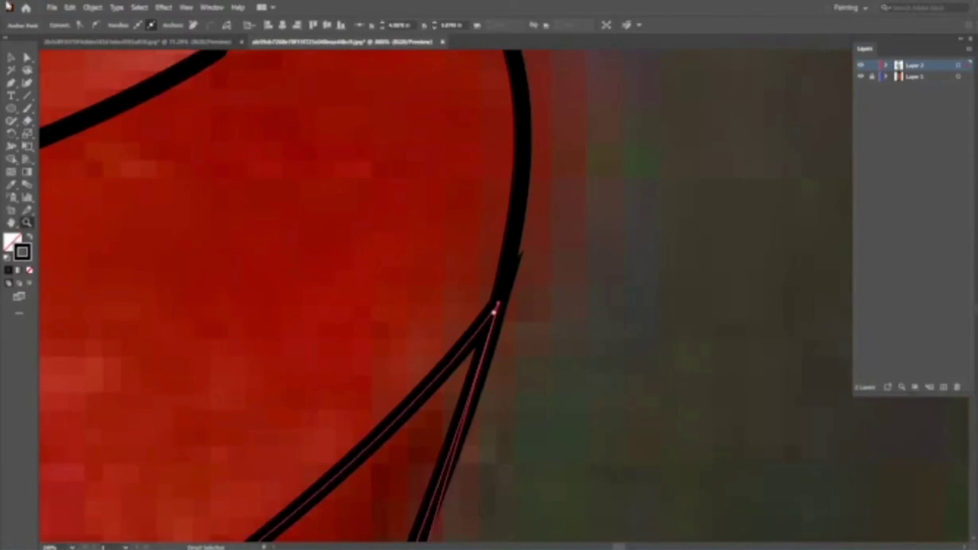
pyautogui.hotkey('ctrl', '0')
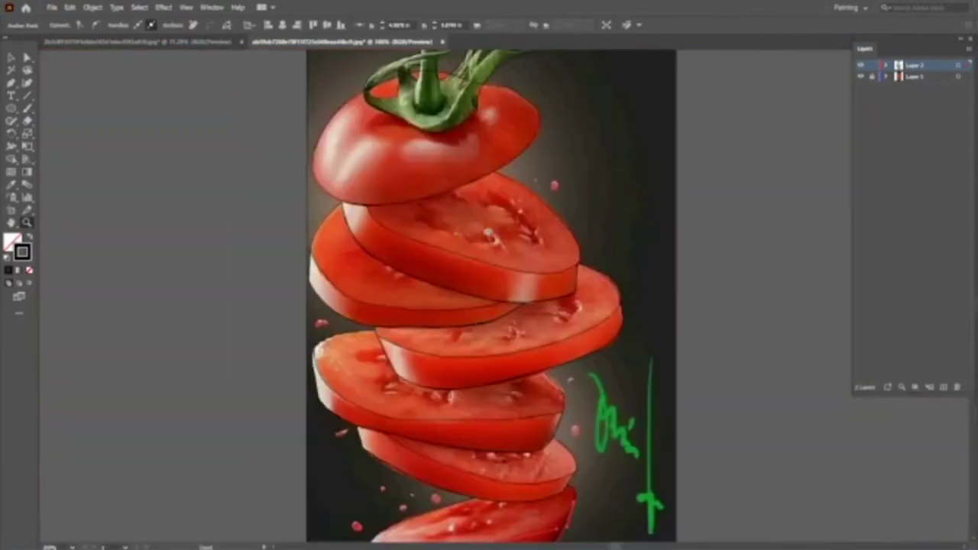
pyautogui.scroll(10, 489, 230)
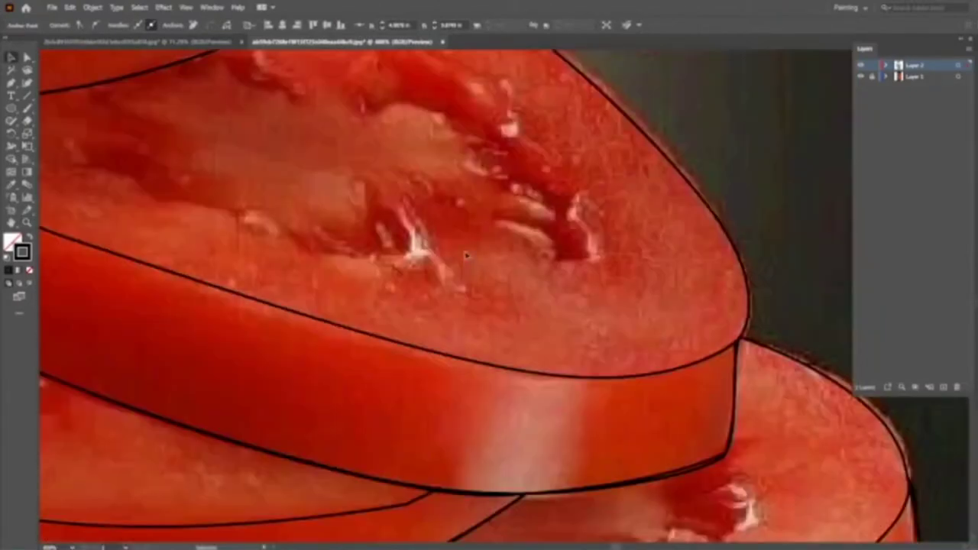
# Bring the top of the tomato stack into view and select the Pencil tool from the Shaper flyout
pyautogui.scroll(-3, 459, 201)
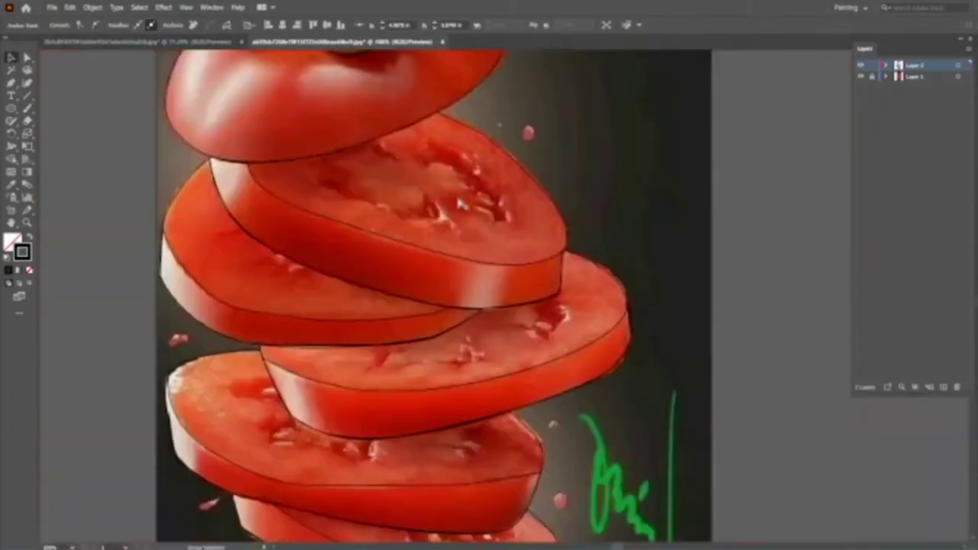
pyautogui.moveTo(459, 201); pyautogui.dragTo(516, 281)
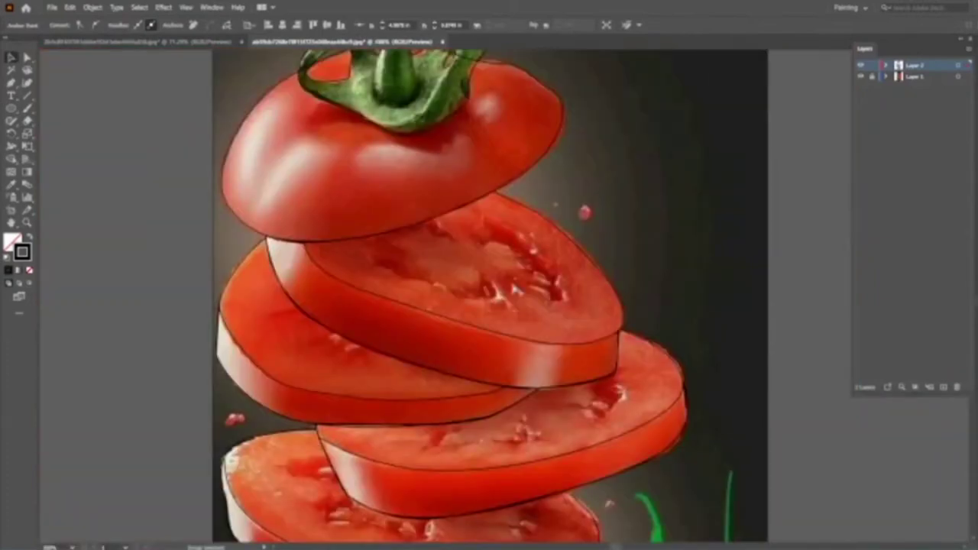
pyautogui.scroll(3, 516, 291)
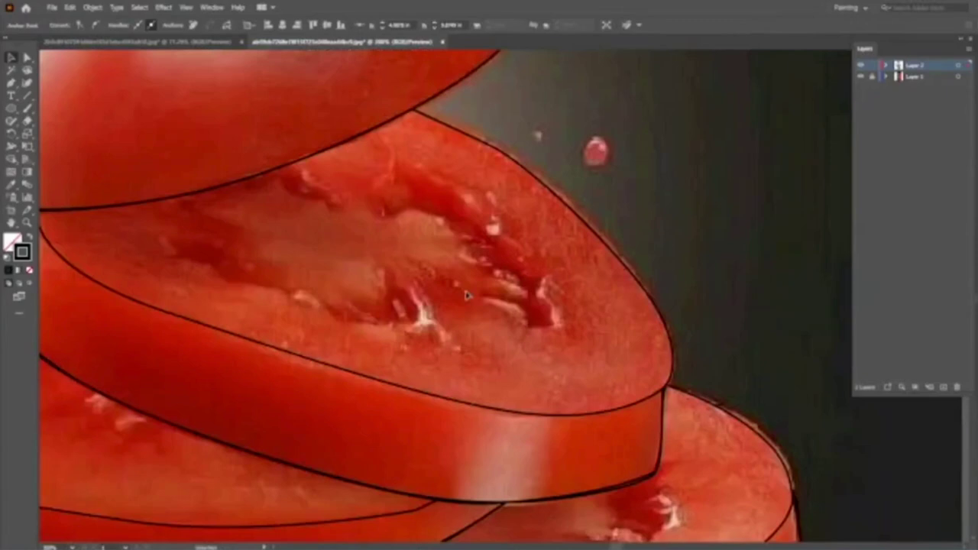
pyautogui.scroll(2, 467, 296)
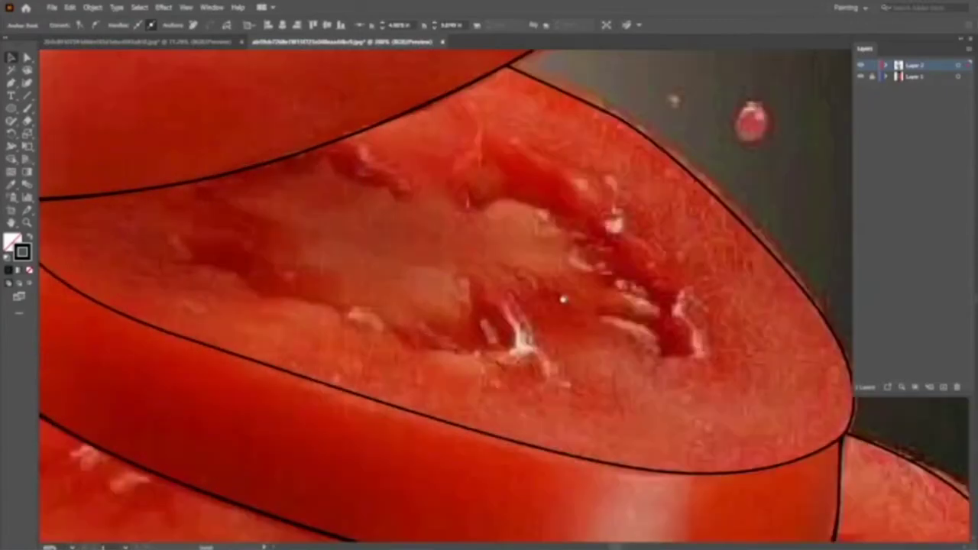
pyautogui.moveTo(11, 121); pyautogui.dragTo(56, 142)
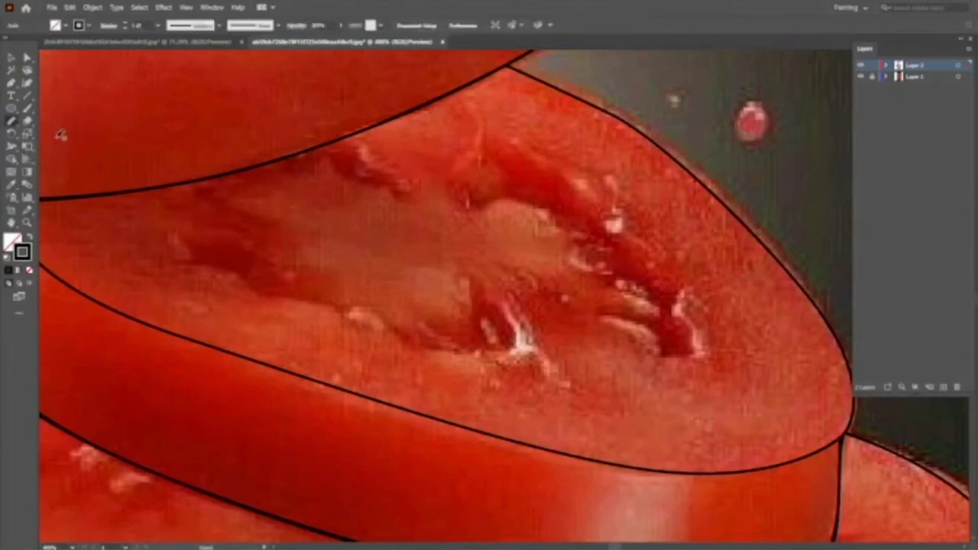
# Deselect all and draw Pencil outlines around the left and right seed pockets, redrawing the lower edge
pyautogui.hotkey('ctrl', 'shift', 'a')
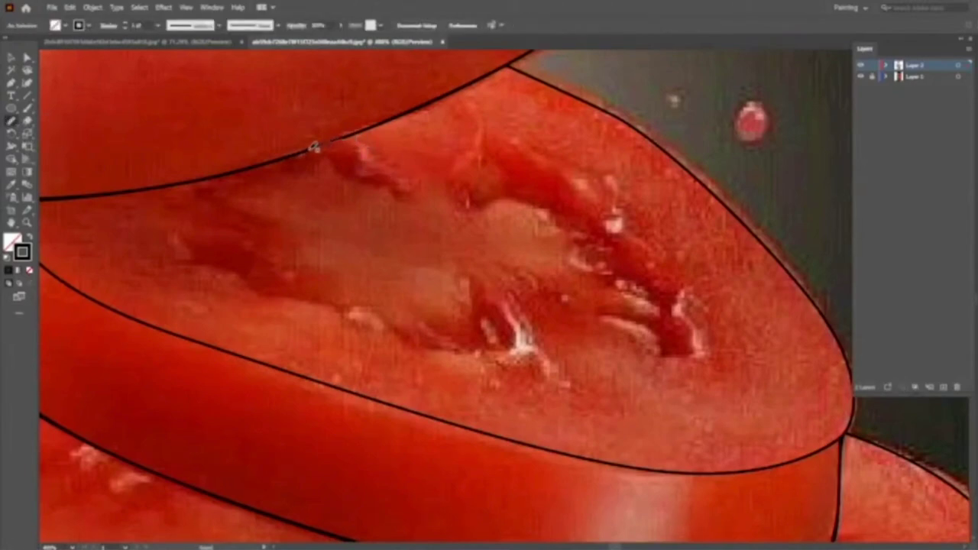
pyautogui.moveTo(314, 147)
pyautogui.mouseDown()
pyautogui.moveTo(283, 156)
pyautogui.moveTo(242, 266)
pyautogui.moveTo(265, 292)
pyautogui.moveTo(297, 297)
pyautogui.mouseUp()
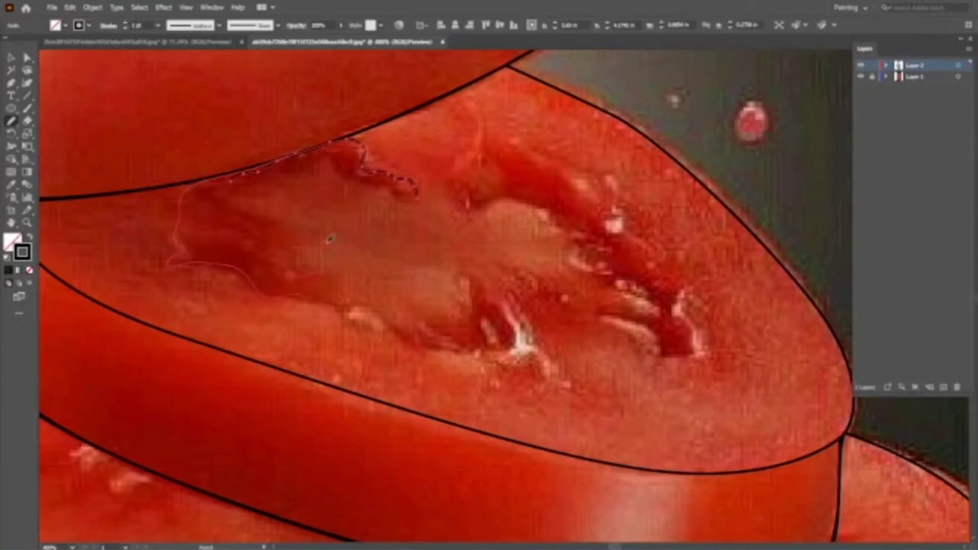
pyautogui.moveTo(330, 230); pyautogui.dragTo(259, 218)
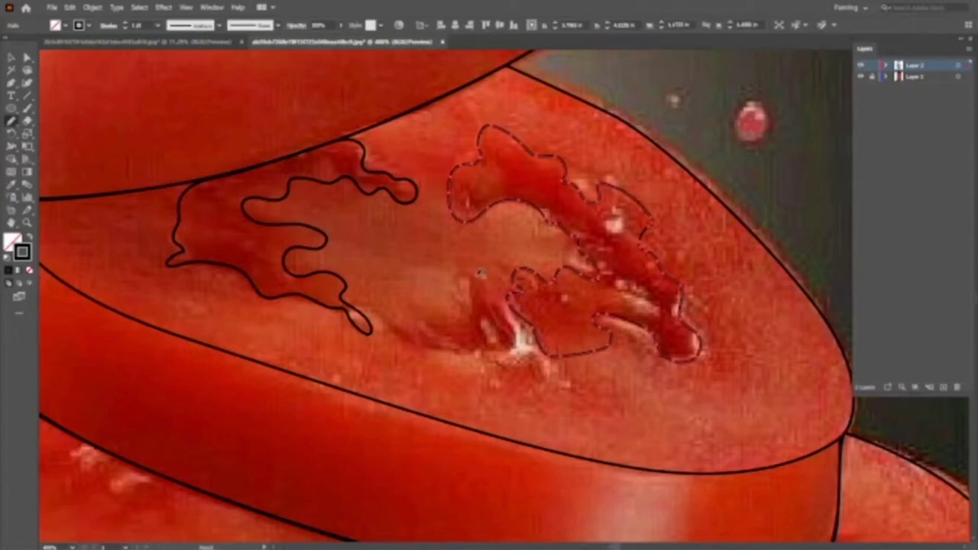
pyautogui.moveTo(480, 272); pyautogui.dragTo(474, 291)
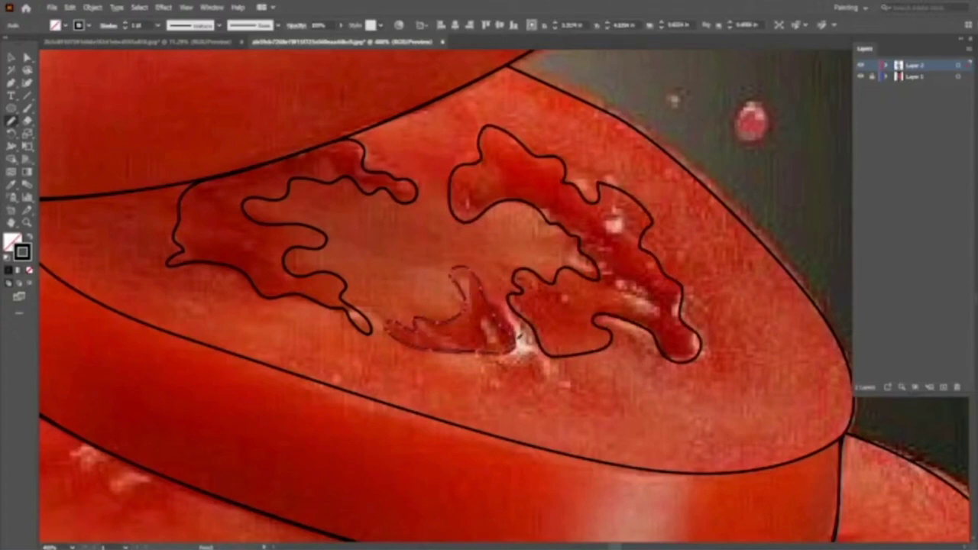
pyautogui.moveTo(517, 338); pyautogui.dragTo(517, 341)
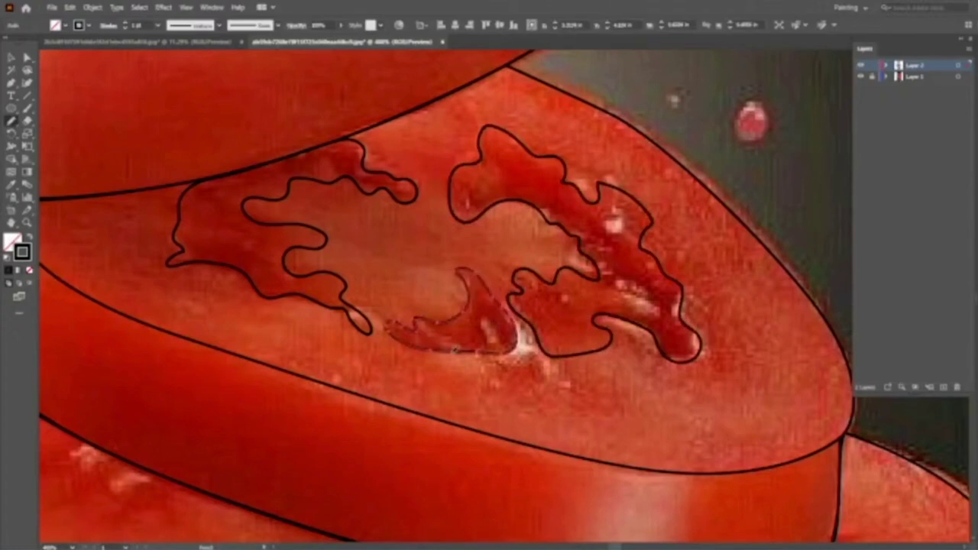
# Outline the small juice spot under the upper slice and the pale highlight below the curve
pyautogui.scroll(-5, 462, 258)
pyautogui.hscroll(-5, 462, 258)
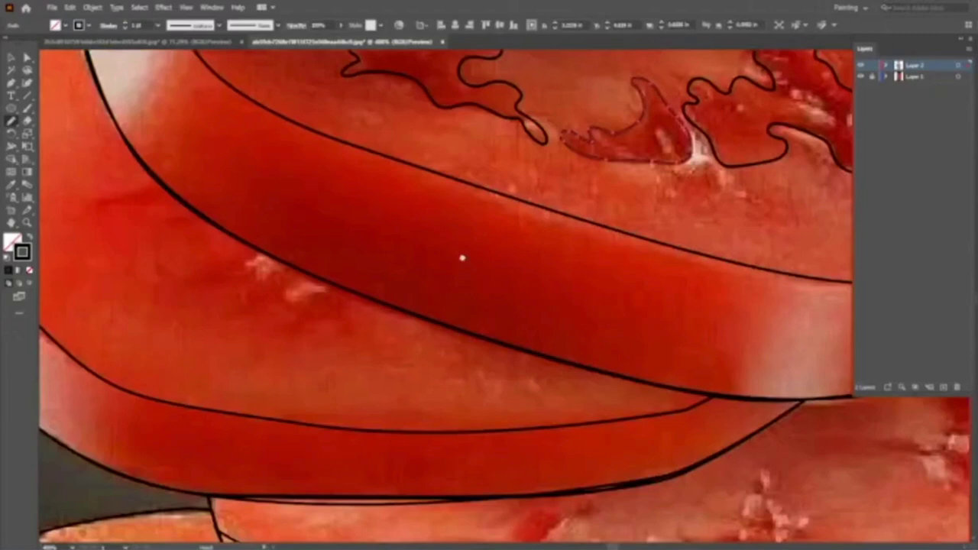
pyautogui.scroll(3, 308, 278)
pyautogui.hscroll(-5, 308, 277)
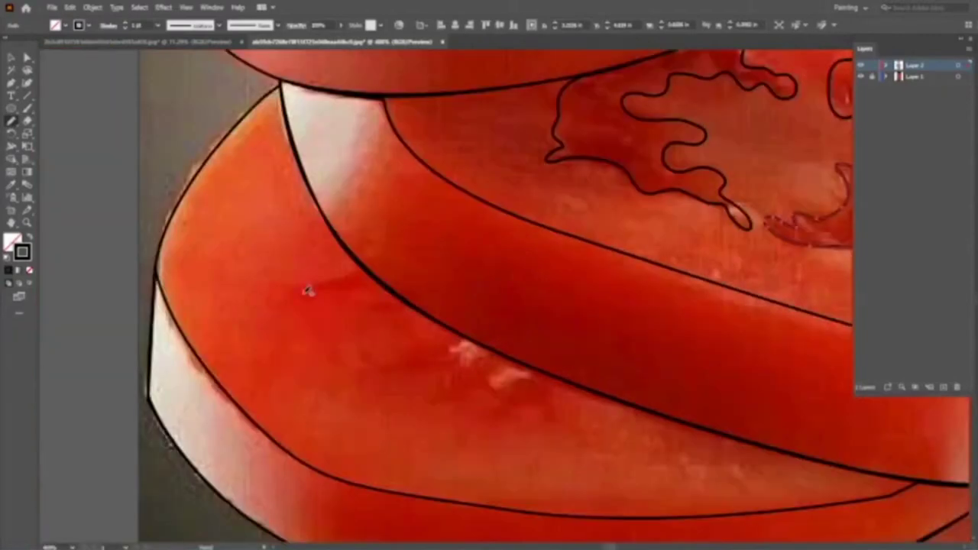
pyautogui.moveTo(308, 289); pyautogui.dragTo(375, 290)
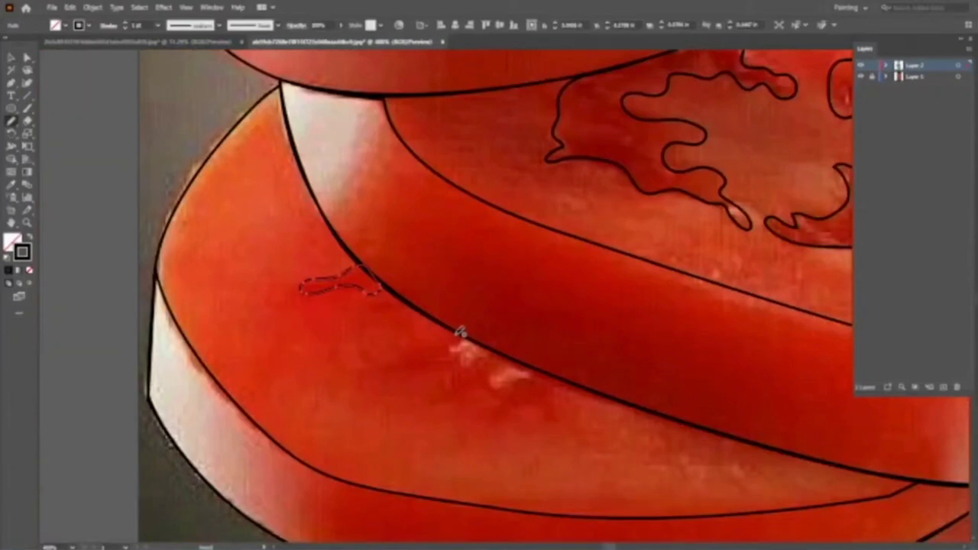
pyautogui.moveTo(460, 331); pyautogui.dragTo(467, 393)
pyautogui.moveTo(552, 396)
pyautogui.mouseDown()
pyautogui.moveTo(541, 369)
pyautogui.moveTo(552, 367)
pyautogui.mouseUp()
# Outline the juice pool and the dark red blob on the next slice down
pyautogui.scroll(-3, 552, 367)
pyautogui.scroll(-3, 354, 204)
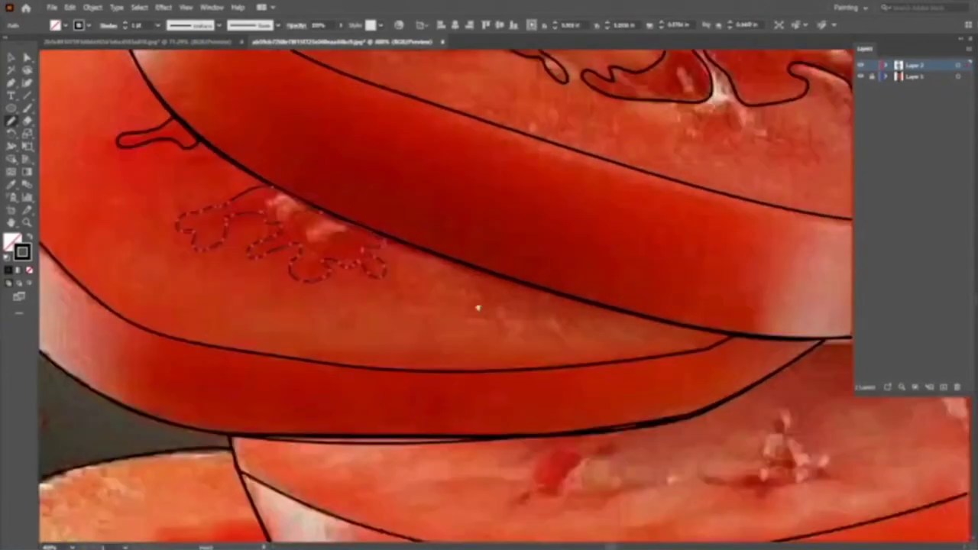
pyautogui.scroll(-3, 477, 308)
pyautogui.scroll(-3, 428, 264)
pyautogui.hscroll(1, 232, 299)
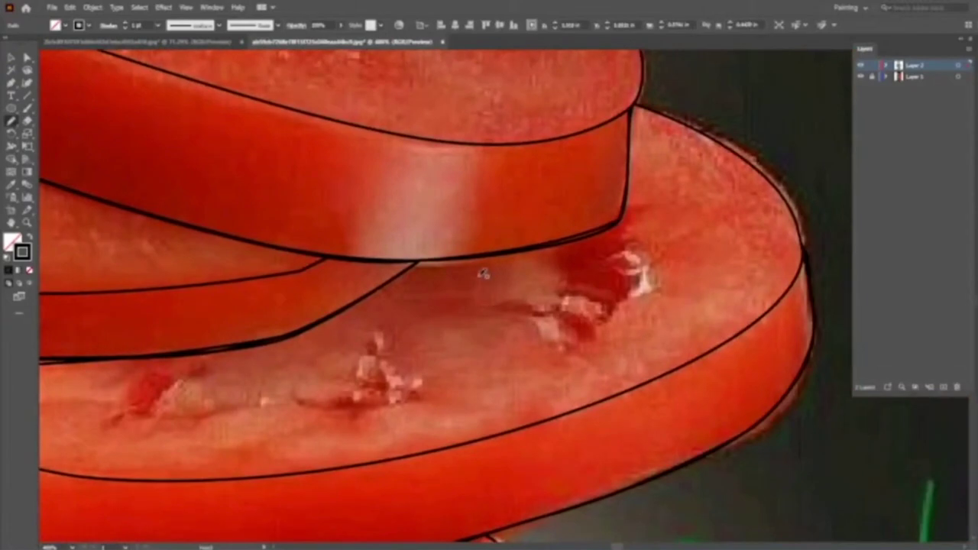
pyautogui.moveTo(483, 274); pyautogui.dragTo(537, 317)
pyautogui.moveTo(641, 228)
pyautogui.mouseDown()
pyautogui.moveTo(636, 200)
pyautogui.moveTo(627, 208)
pyautogui.mouseUp()
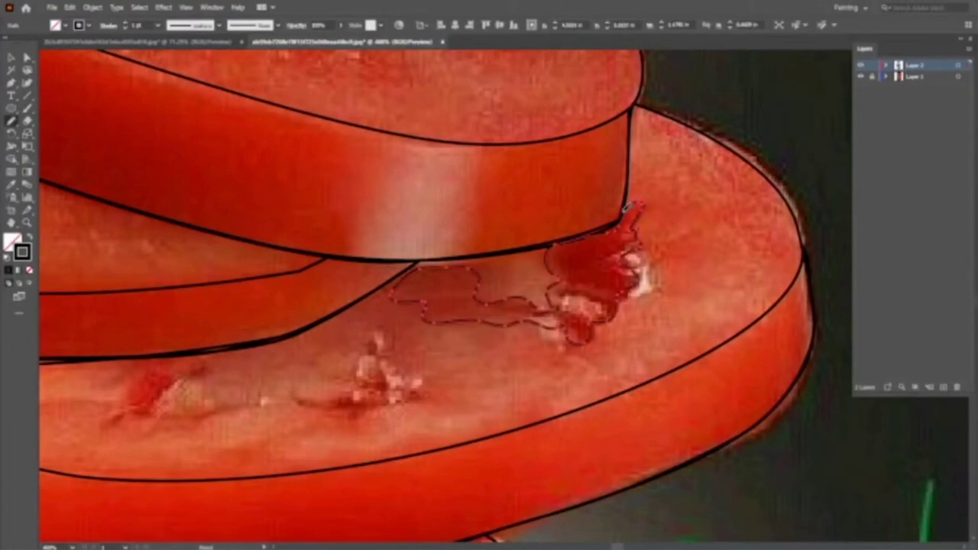
# Outline the small white seed cluster on the lower slice
pyautogui.scroll(-2, 627, 208)
pyautogui.hscroll(-3, 580, 244)
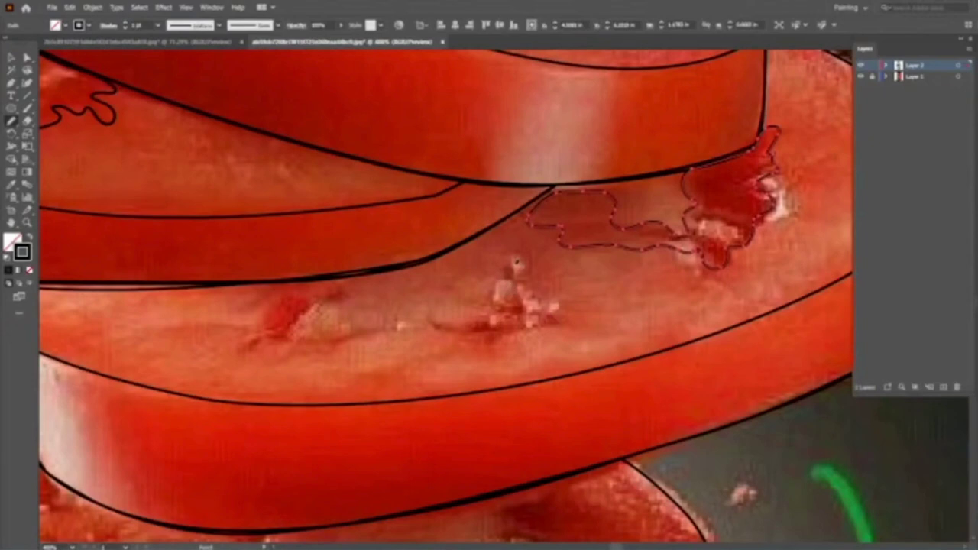
pyautogui.moveTo(531, 300); pyautogui.dragTo(527, 300)
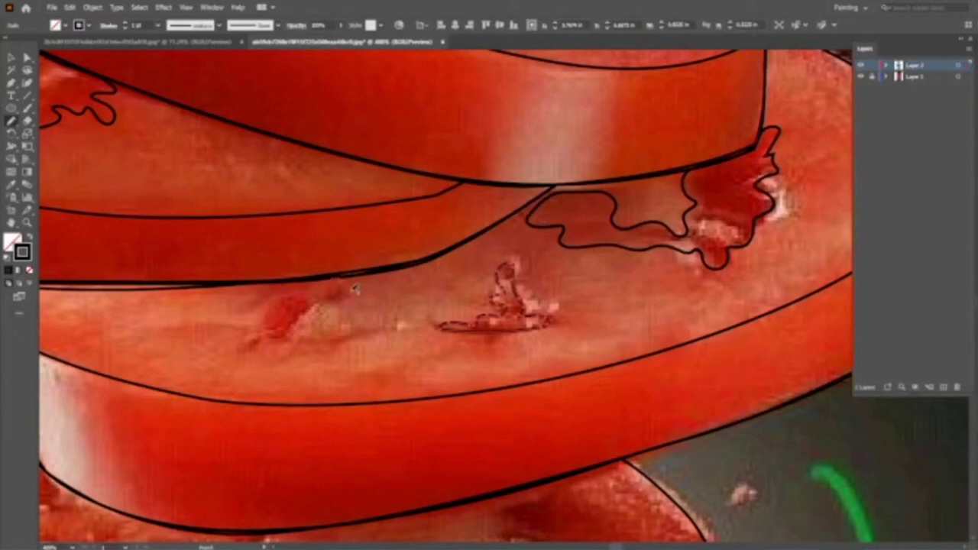
pyautogui.scroll(-5, 354, 288)
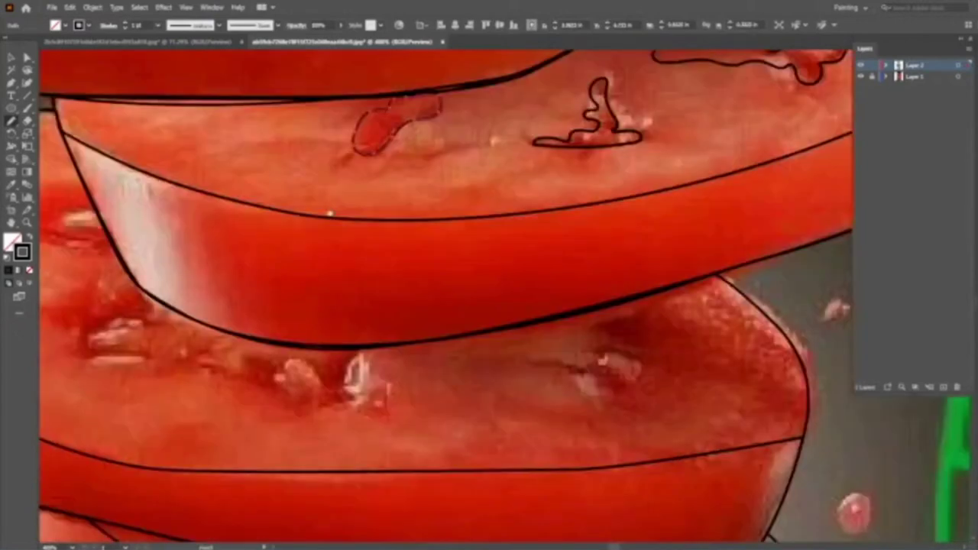
# Outline the dark spot, a left seed patch and the upper red blotch on the lower slice
pyautogui.scroll(-2, 330, 214)
pyautogui.hscroll(2, 330, 214)
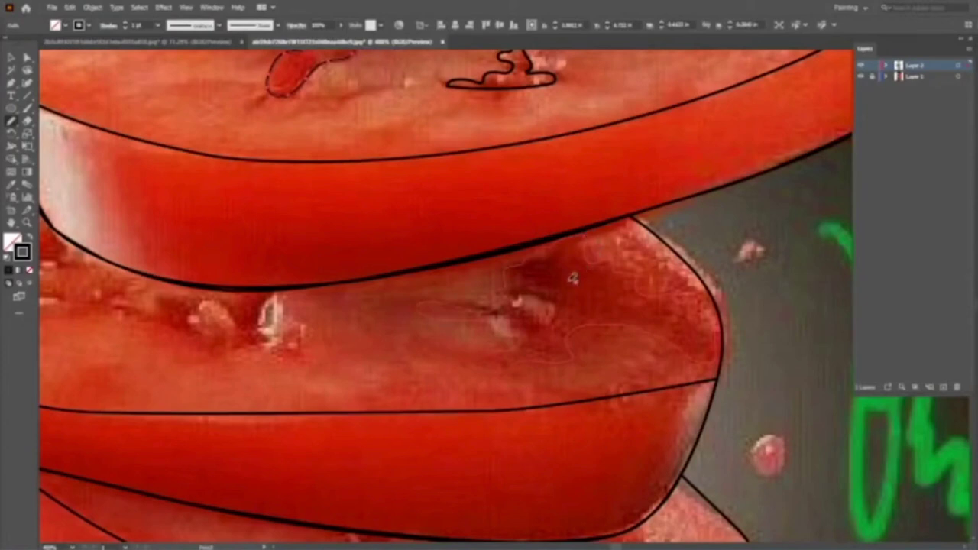
pyautogui.moveTo(504, 312); pyautogui.dragTo(560, 281)
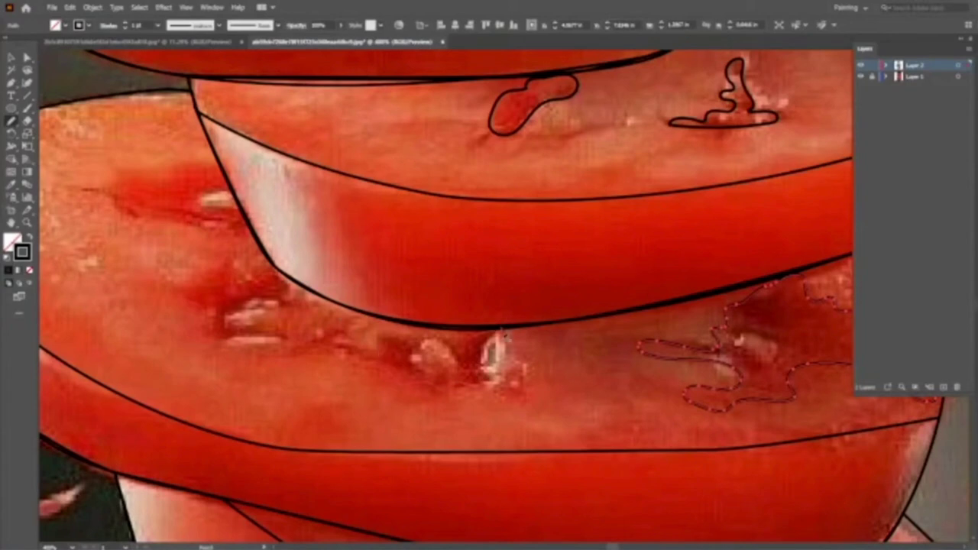
pyautogui.moveTo(502, 336)
pyautogui.mouseDown()
pyautogui.moveTo(480, 327)
pyautogui.moveTo(607, 422)
pyautogui.mouseUp()
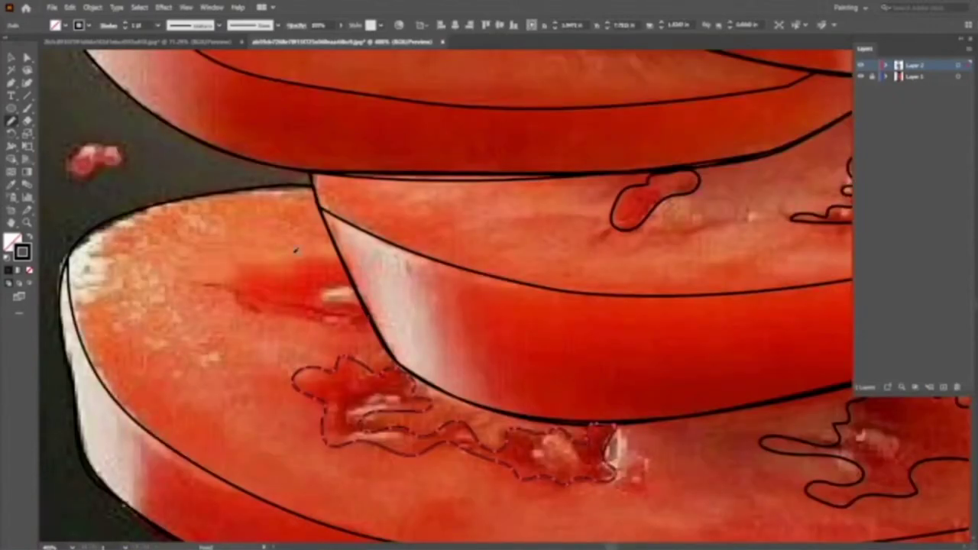
pyautogui.moveTo(295, 250); pyautogui.dragTo(373, 294)
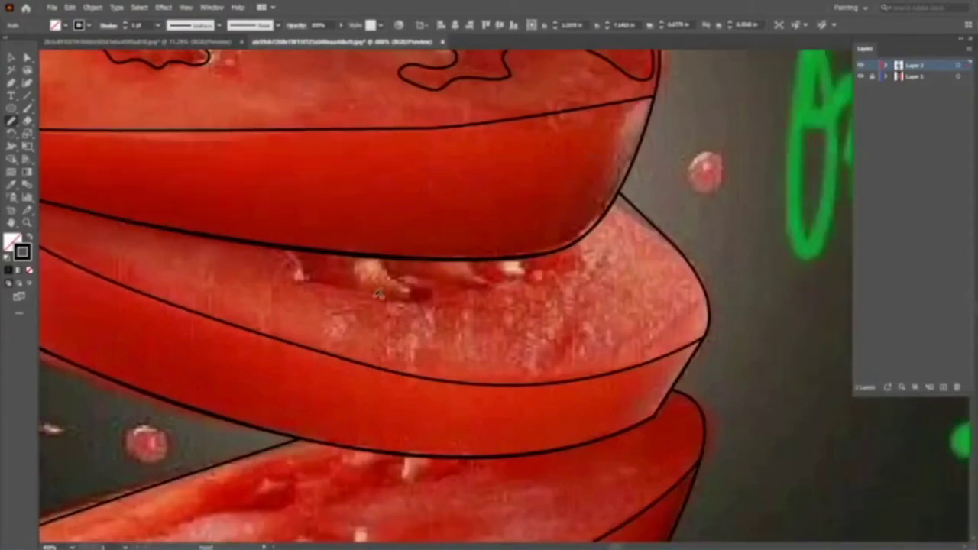
# Trace the bite edge under the top slice in both directions, plus the middle slice's small seed mark
pyautogui.moveTo(432, 258)
pyautogui.mouseDown()
pyautogui.moveTo(368, 251)
pyautogui.moveTo(381, 236)
pyautogui.mouseUp()
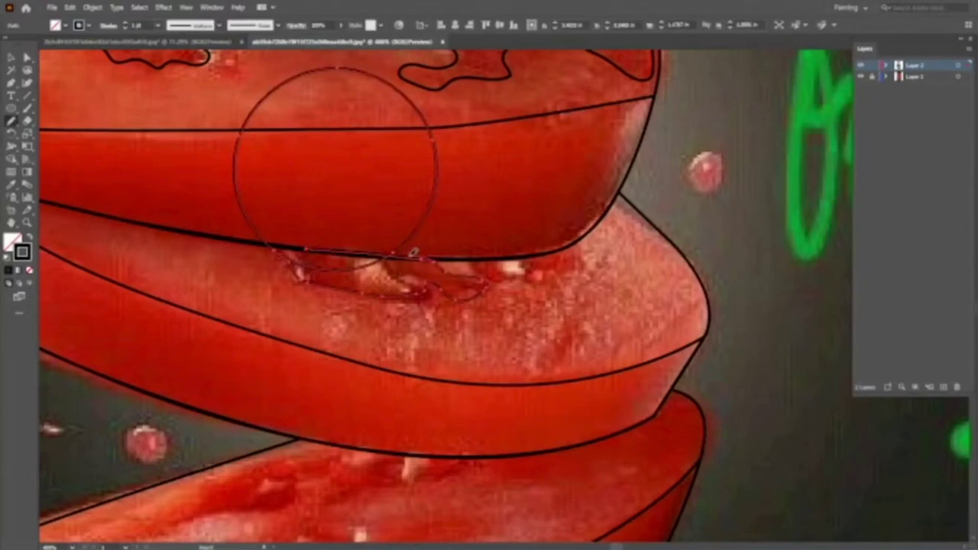
pyautogui.moveTo(414, 252); pyautogui.dragTo(291, 245)
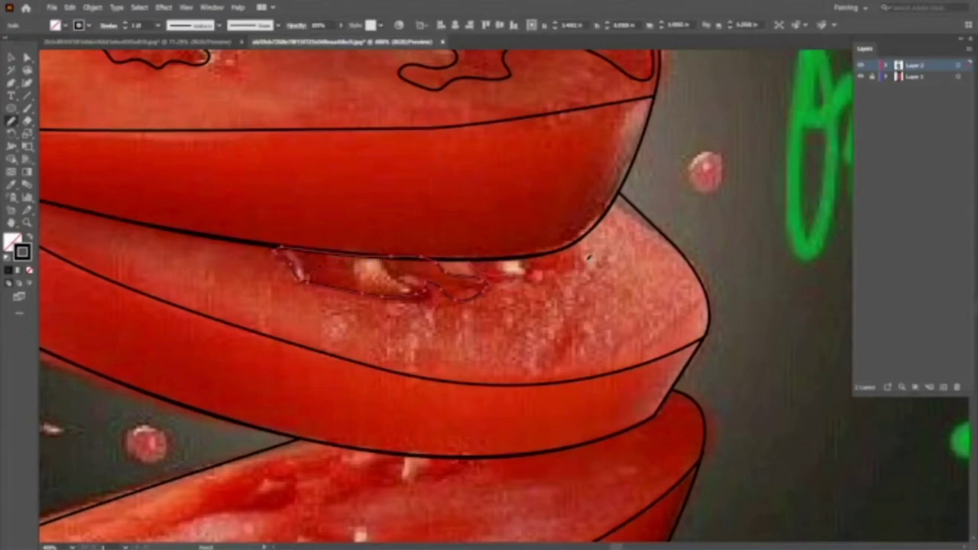
pyautogui.moveTo(588, 258); pyautogui.dragTo(470, 258)
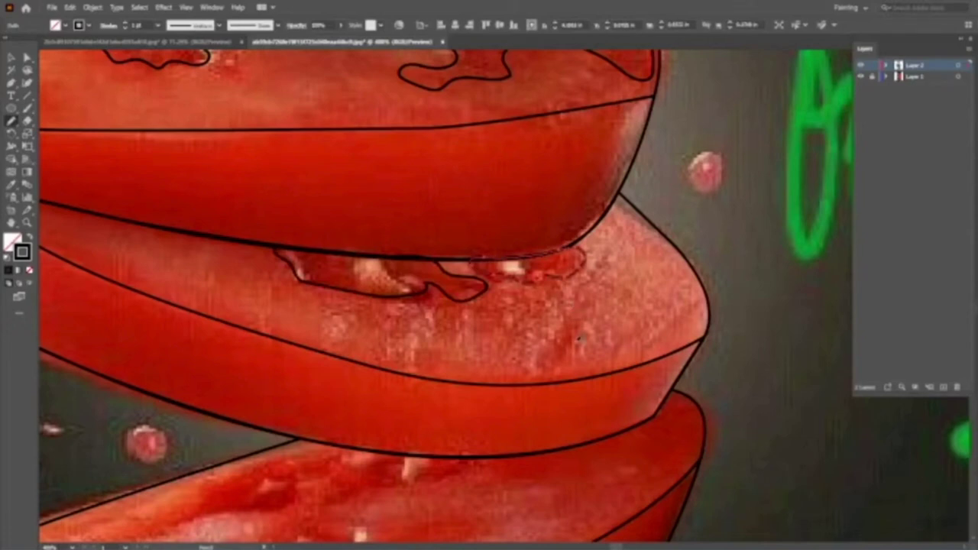
pyautogui.moveTo(581, 337); pyautogui.dragTo(574, 328)
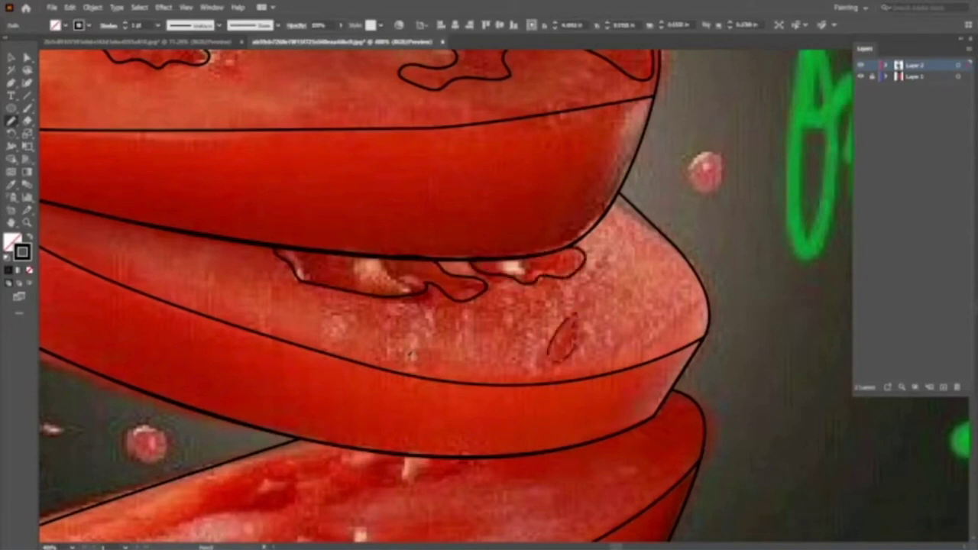
pyautogui.moveTo(413, 356); pyautogui.dragTo(512, 196)
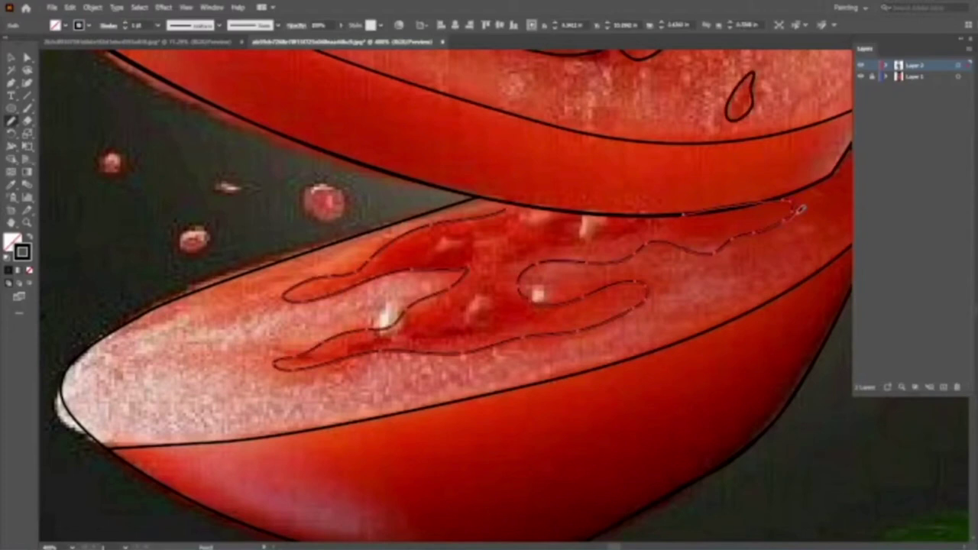
# Draw and redraw a Pencil line along the upper edge of the lower slice's cut face
pyautogui.moveTo(800, 208); pyautogui.dragTo(537, 204)
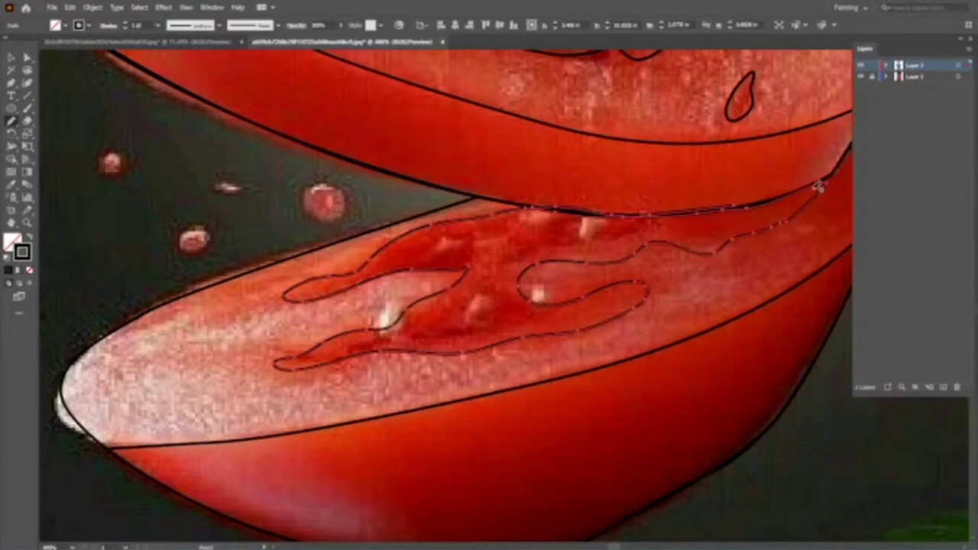
pyautogui.moveTo(819, 188); pyautogui.dragTo(719, 208)
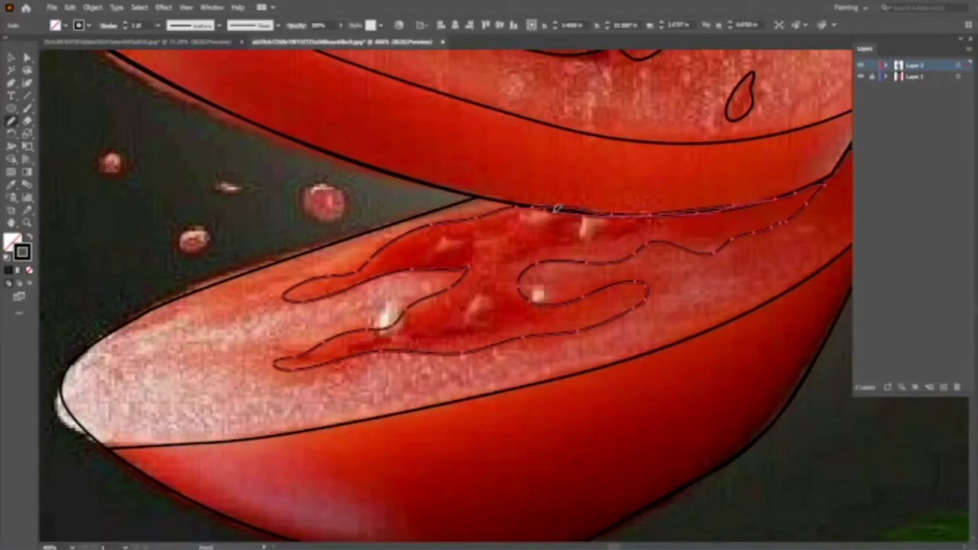
pyautogui.moveTo(557, 208); pyautogui.dragTo(557, 208)
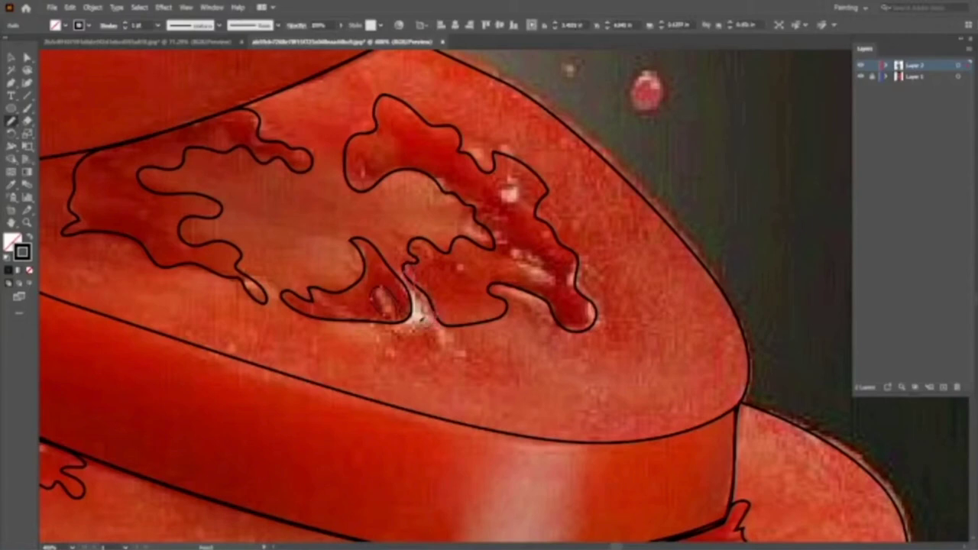
# Outline the small oval seeds, light spots and light streak inside the cavity
pyautogui.moveTo(385, 289); pyautogui.dragTo(421, 289)
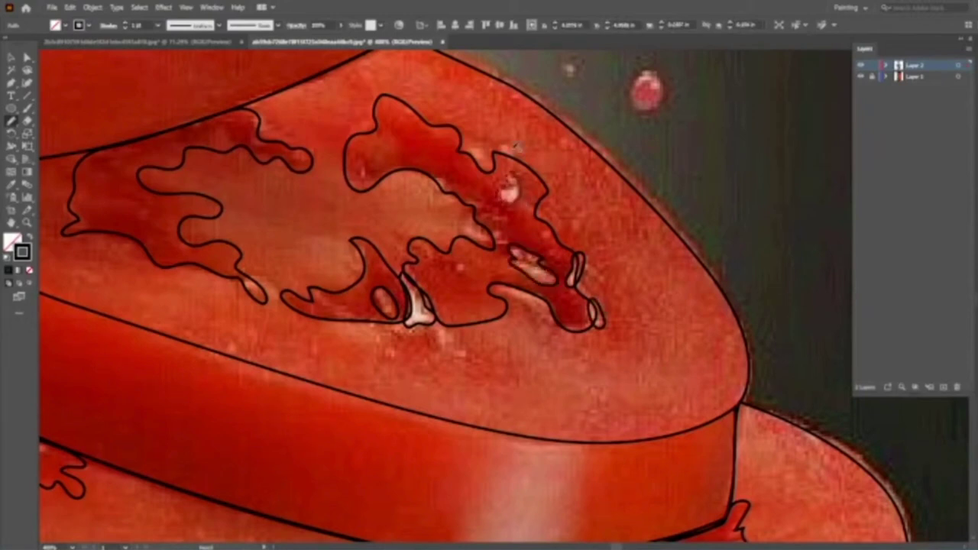
pyautogui.moveTo(511, 174)
pyautogui.mouseDown()
pyautogui.moveTo(513, 152)
pyautogui.moveTo(475, 161)
pyautogui.mouseUp()
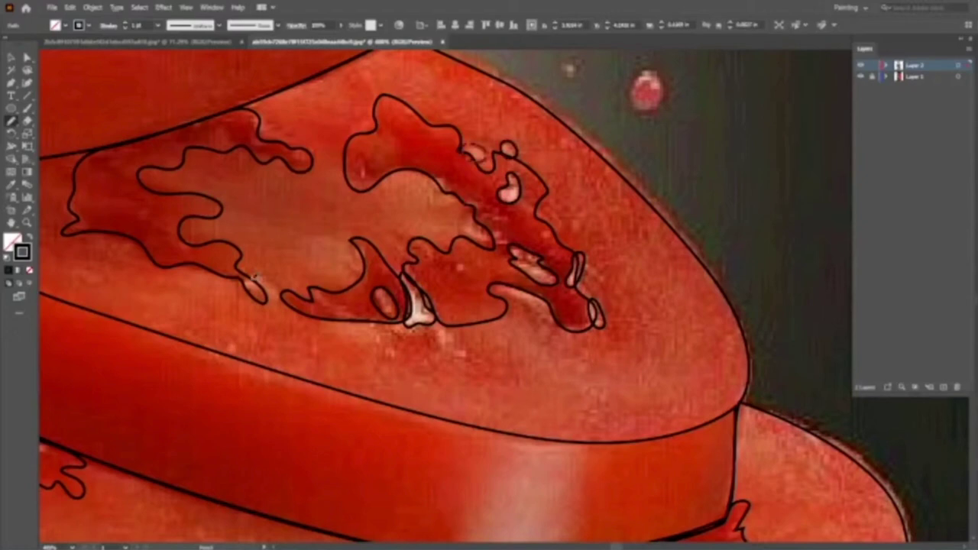
pyautogui.moveTo(254, 280); pyautogui.dragTo(269, 279)
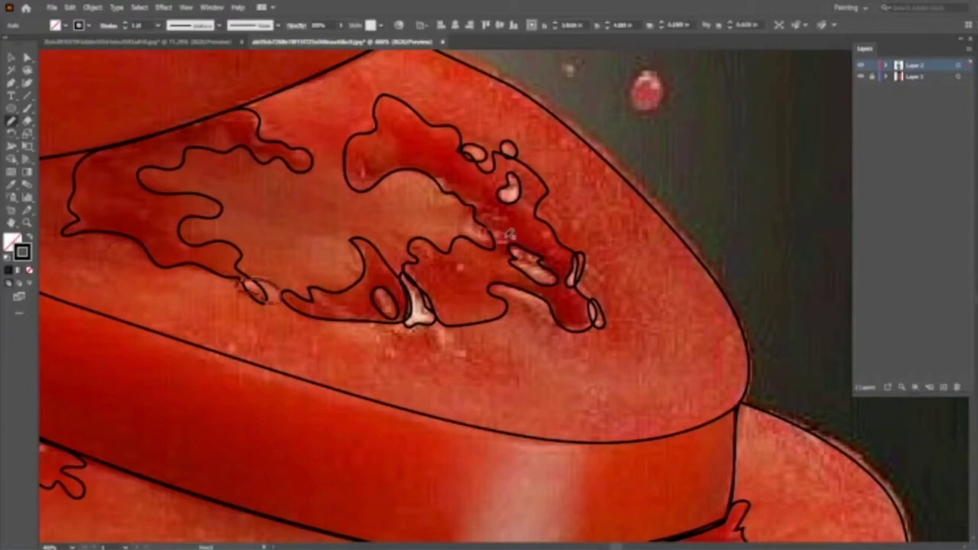
pyautogui.moveTo(509, 235); pyautogui.dragTo(501, 241)
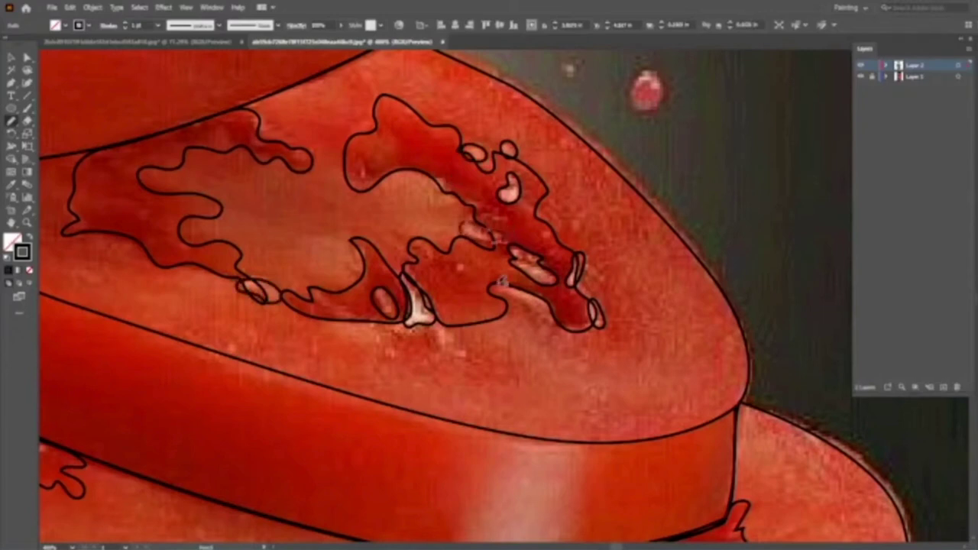
pyautogui.moveTo(503, 281); pyautogui.dragTo(516, 273)
# Outline the pale patches beside the cavity further down
pyautogui.scroll(-3, 516, 274)
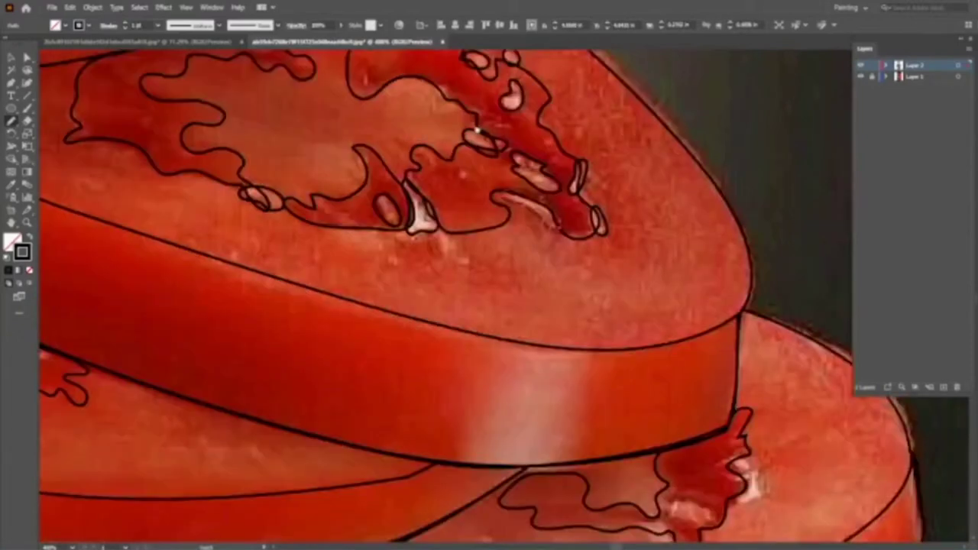
pyautogui.scroll(-2, 346, 223)
pyautogui.hscroll(-5, 345, 222)
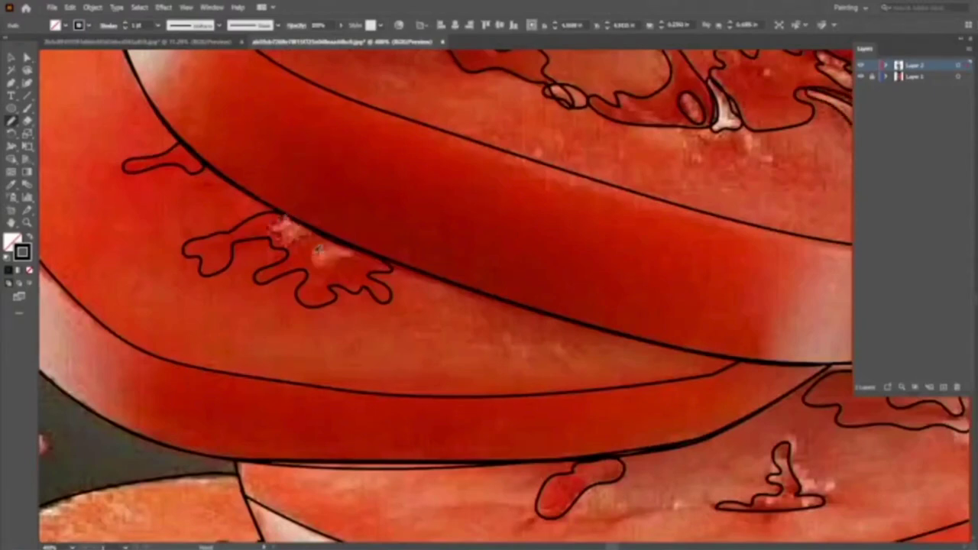
pyautogui.moveTo(318, 248); pyautogui.dragTo(321, 247)
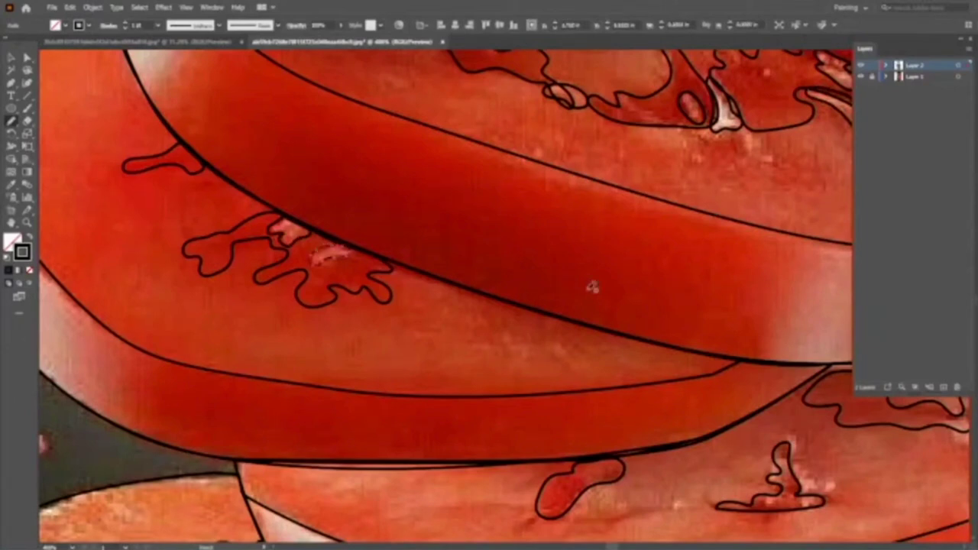
# Outline the seed highlights on the lower right slices, including the upper cavity's highlight edge
pyautogui.moveTo(799, 458); pyautogui.dragTo(432, 191)
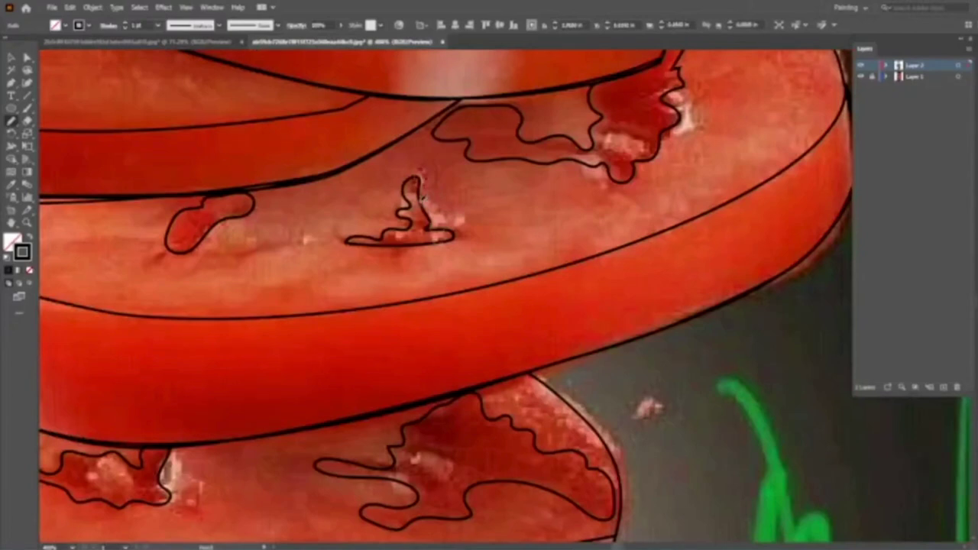
pyautogui.moveTo(421, 198); pyautogui.dragTo(435, 233)
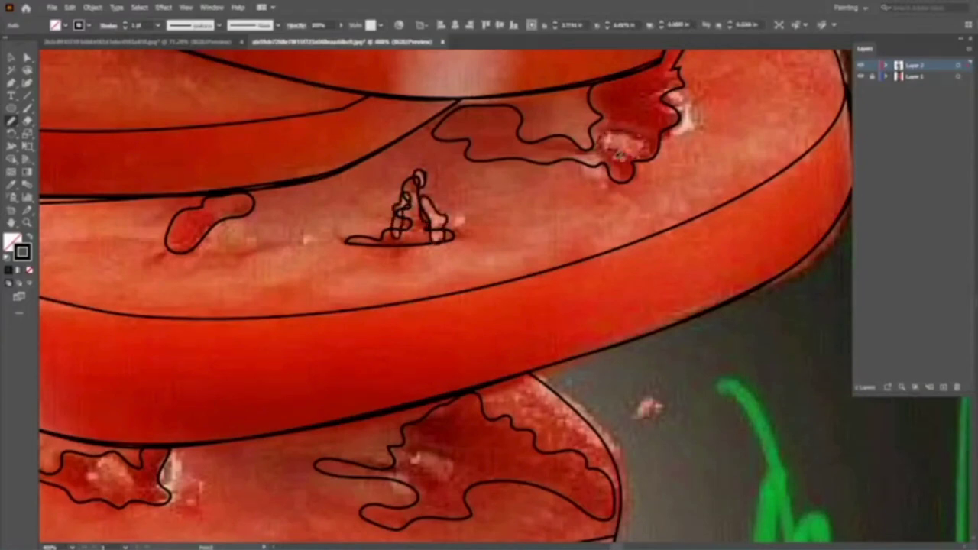
pyautogui.moveTo(621, 155); pyautogui.dragTo(593, 167)
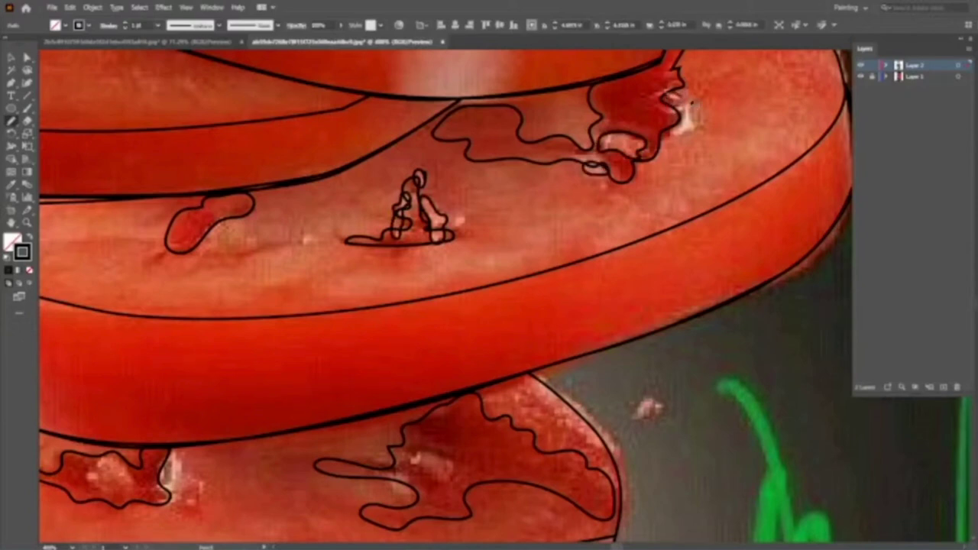
pyautogui.moveTo(693, 102); pyautogui.dragTo(688, 114)
pyautogui.moveTo(693, 107); pyautogui.dragTo(678, 136)
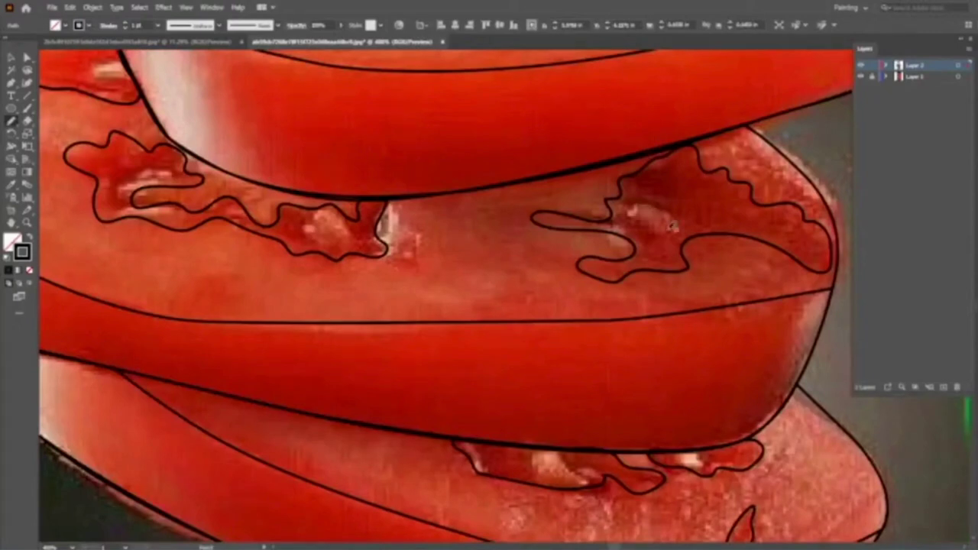
# Outline the white highlights in the right cavity, between the slices, and in the seed cavity
pyautogui.moveTo(672, 226); pyautogui.dragTo(611, 243)
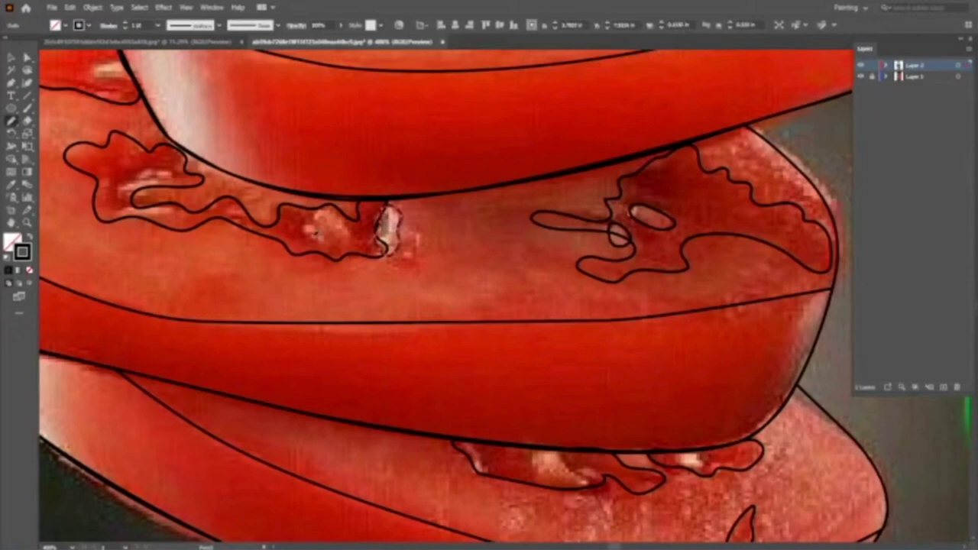
pyautogui.moveTo(386, 205); pyautogui.dragTo(376, 193)
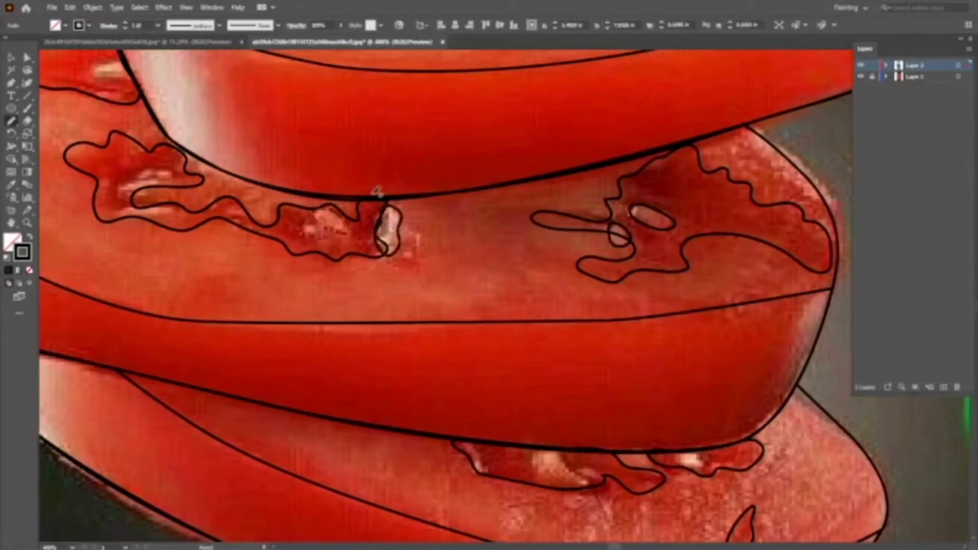
pyautogui.scroll(3, 376, 191)
pyautogui.hscroll(-5, 384, 268)
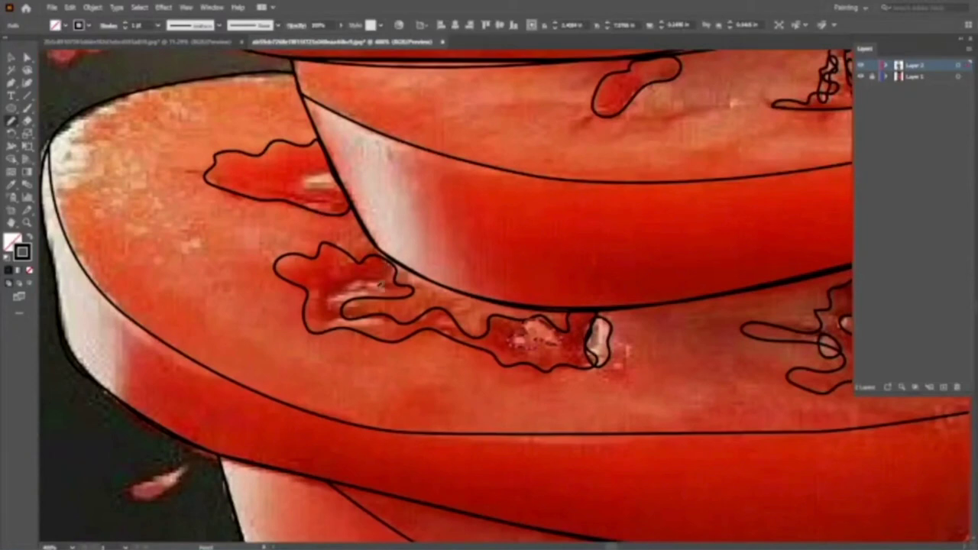
pyautogui.moveTo(524, 323); pyautogui.dragTo(523, 327)
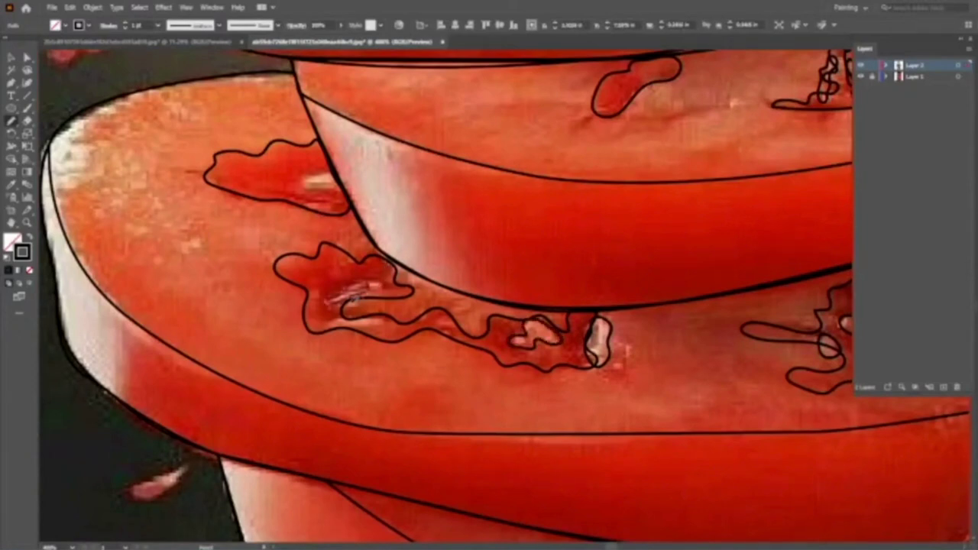
pyautogui.moveTo(359, 288); pyautogui.dragTo(390, 312)
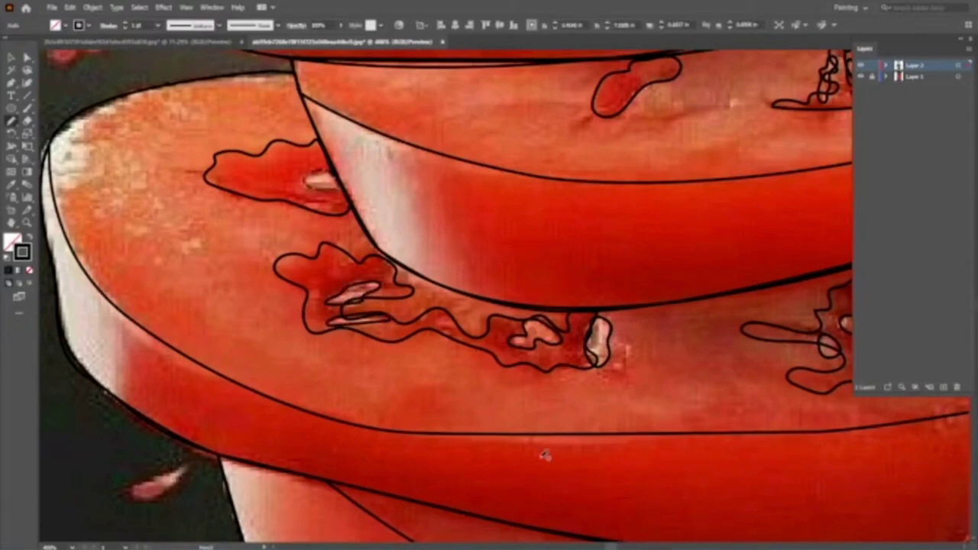
pyautogui.moveTo(545, 456)
pyautogui.mouseDown()
pyautogui.moveTo(404, 217)
pyautogui.moveTo(338, 235)
pyautogui.mouseUp()
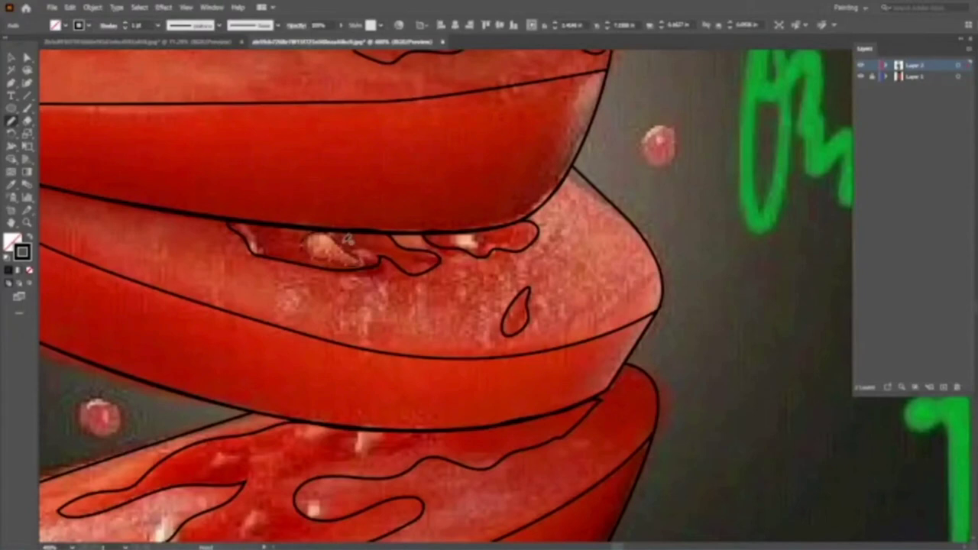
# Outline the white seed highlight and three small highlights, plus a stroke along the seed pocket edge
pyautogui.moveTo(379, 438); pyautogui.dragTo(496, 294)
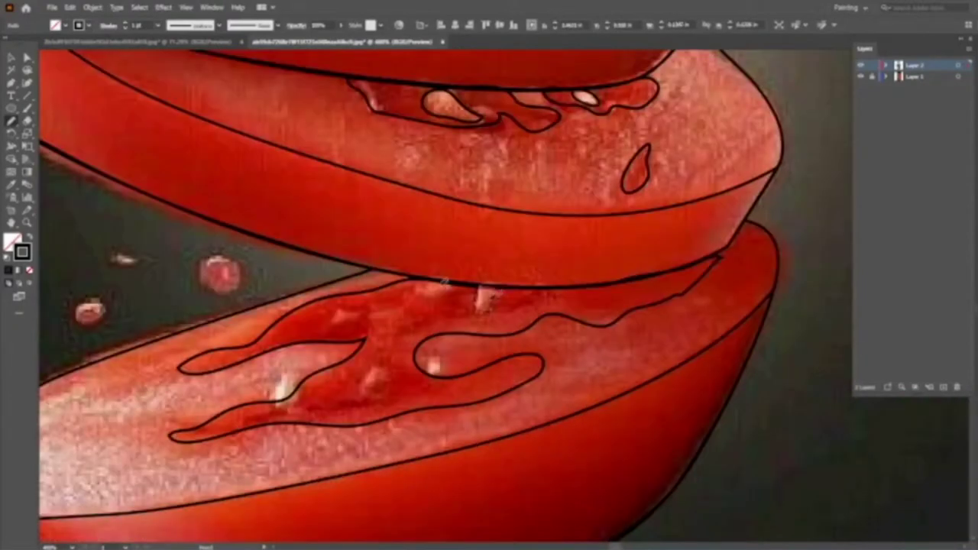
pyautogui.moveTo(445, 282); pyautogui.dragTo(464, 287)
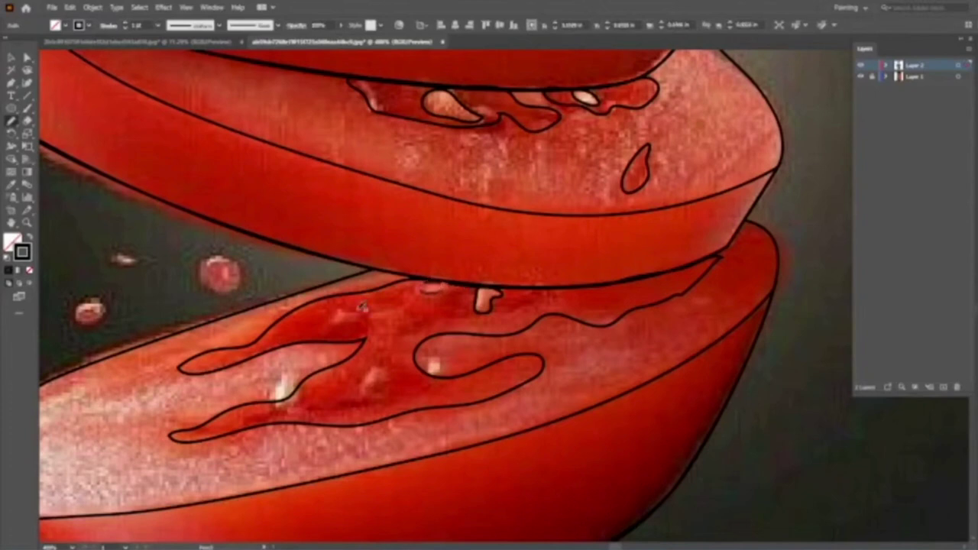
pyautogui.moveTo(333, 314); pyautogui.dragTo(345, 317)
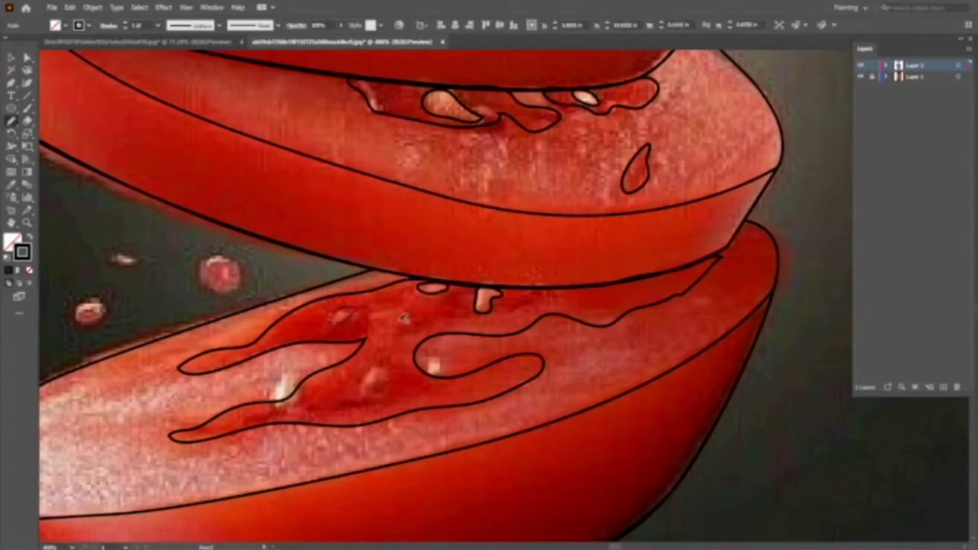
pyautogui.hotkey('ctrl', 'shift', 'a')
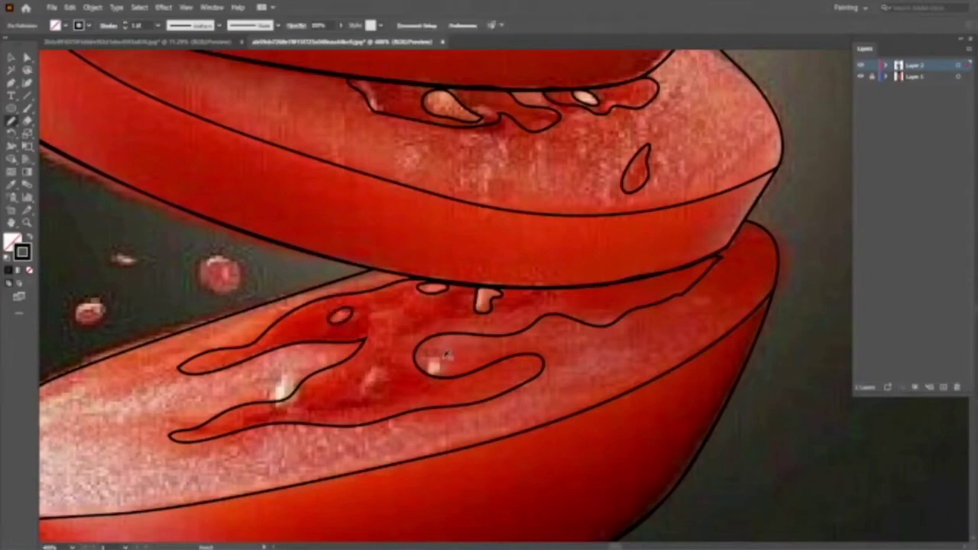
pyautogui.moveTo(448, 354); pyautogui.dragTo(433, 361)
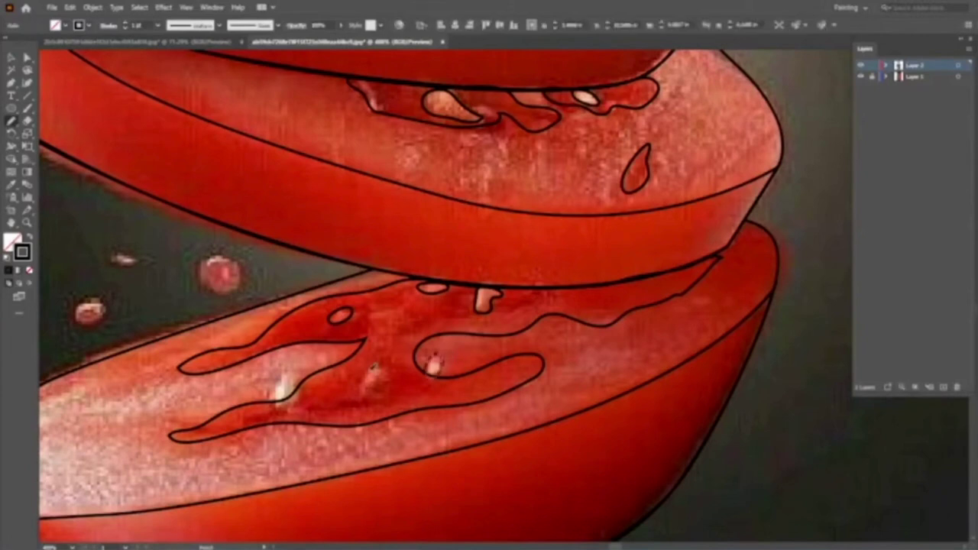
pyautogui.moveTo(374, 368); pyautogui.dragTo(354, 392)
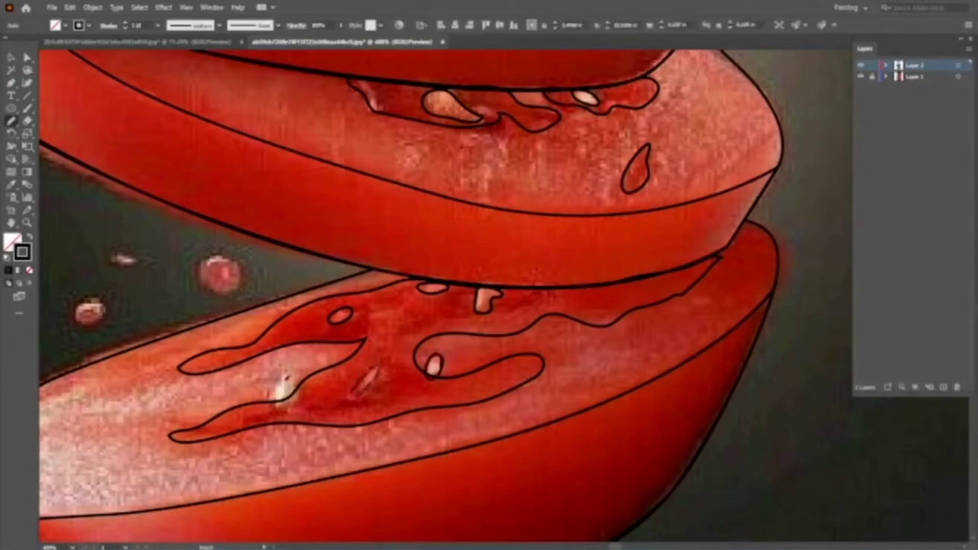
pyautogui.moveTo(285, 376); pyautogui.dragTo(299, 388)
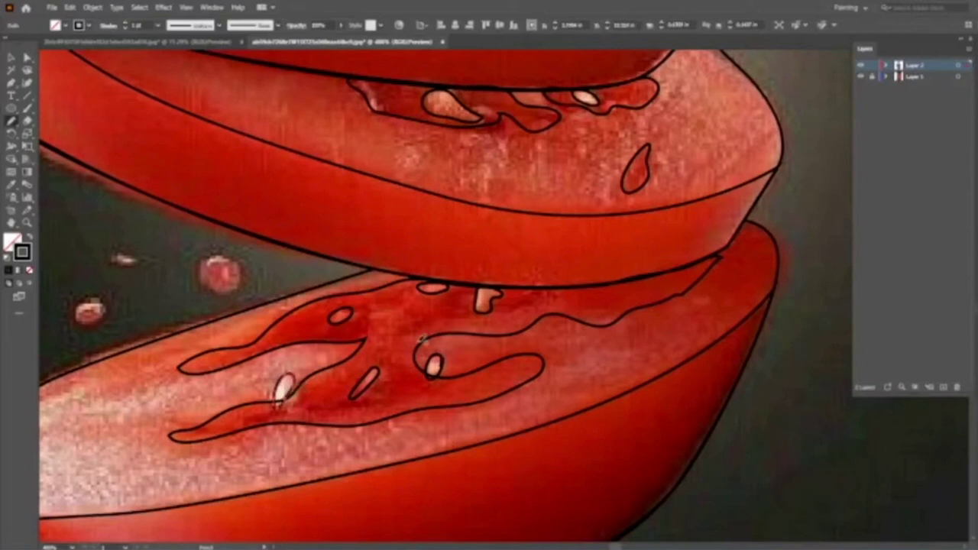
pyautogui.moveTo(421, 339); pyautogui.dragTo(577, 192)
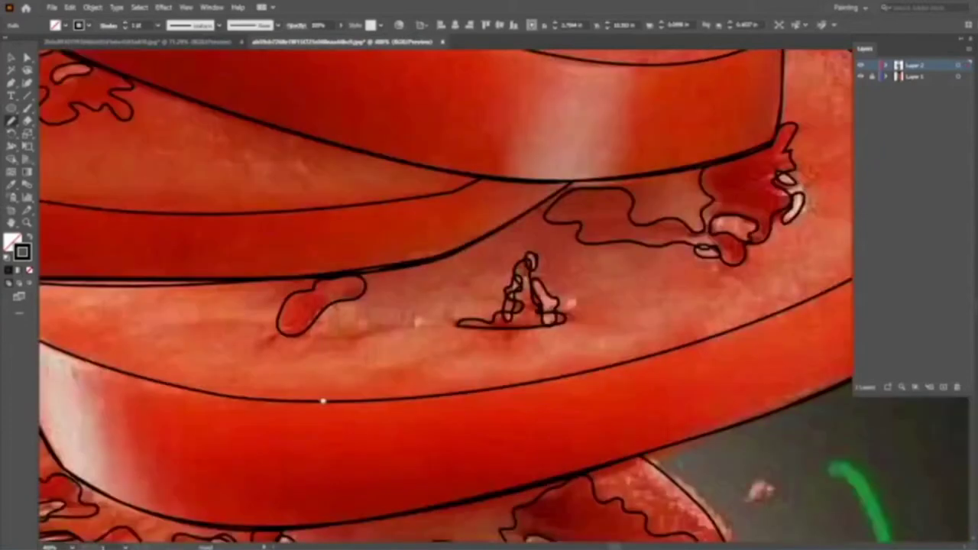
# Outline the whole tomato's highlights: below the stem, upper right, and the large left one
pyautogui.moveTo(263, 150)
pyautogui.mouseDown()
pyautogui.moveTo(522, 334)
pyautogui.moveTo(422, 372)
pyautogui.mouseUp()
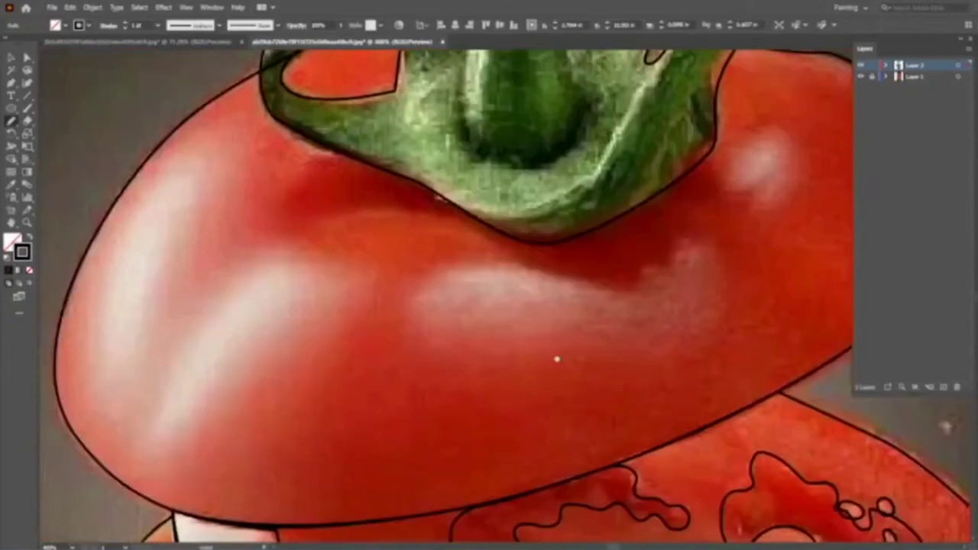
pyautogui.moveTo(557, 359); pyautogui.dragTo(698, 263)
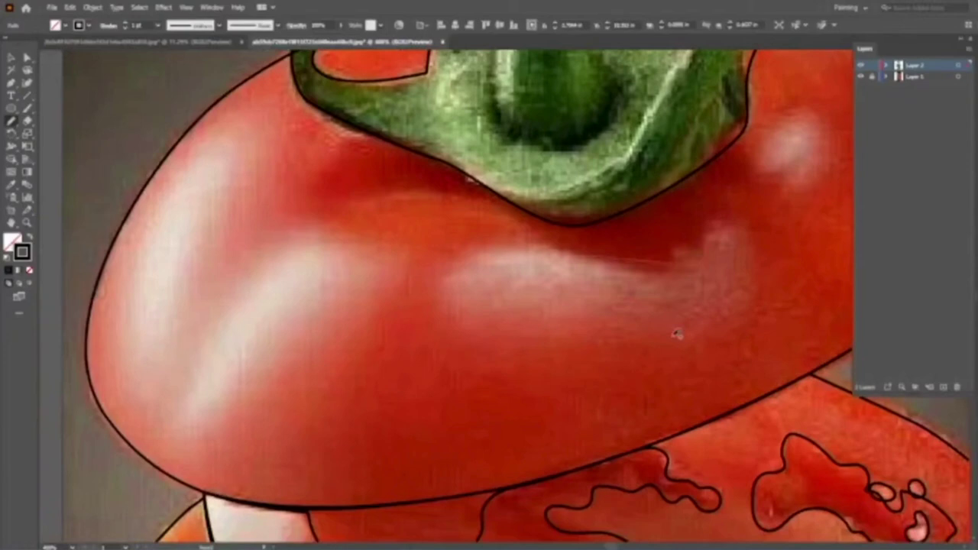
pyautogui.moveTo(700, 261); pyautogui.dragTo(678, 263)
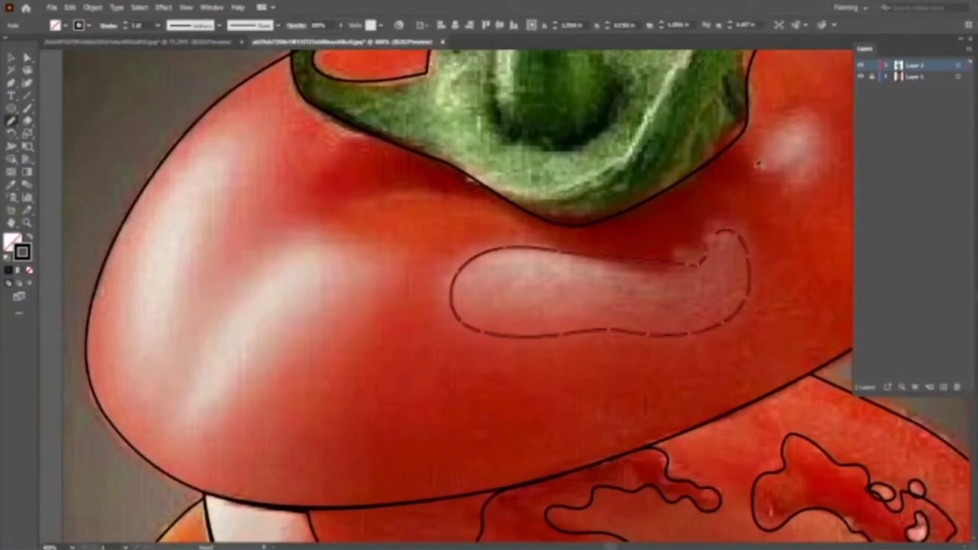
pyautogui.moveTo(758, 162); pyautogui.dragTo(755, 161)
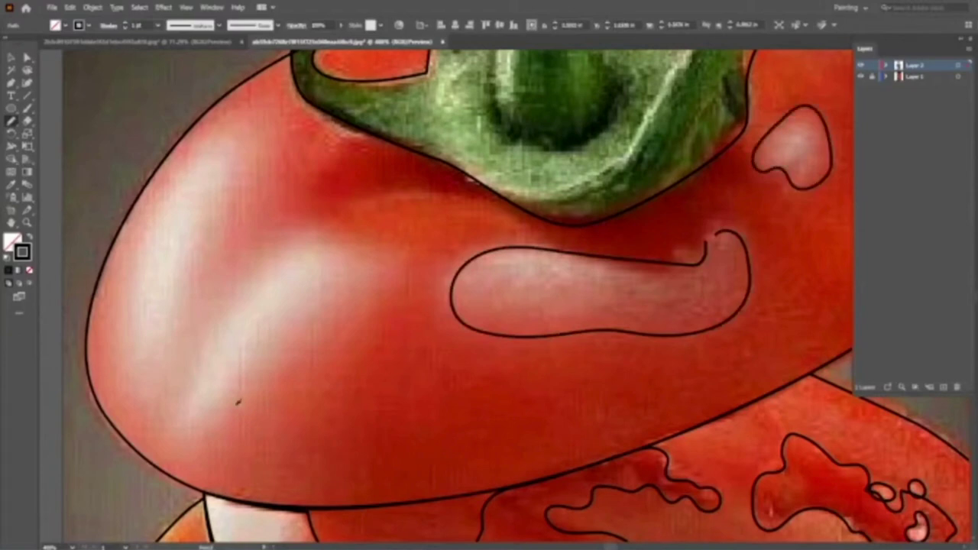
pyautogui.moveTo(355, 247); pyautogui.dragTo(166, 451)
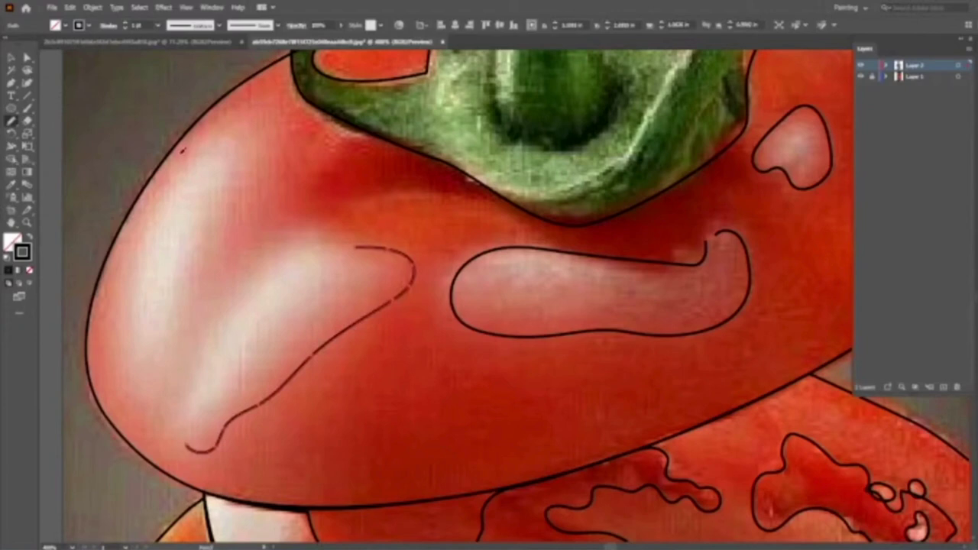
pyautogui.moveTo(182, 150)
pyautogui.mouseDown()
pyautogui.moveTo(409, 254)
pyautogui.moveTo(340, 229)
pyautogui.mouseUp()
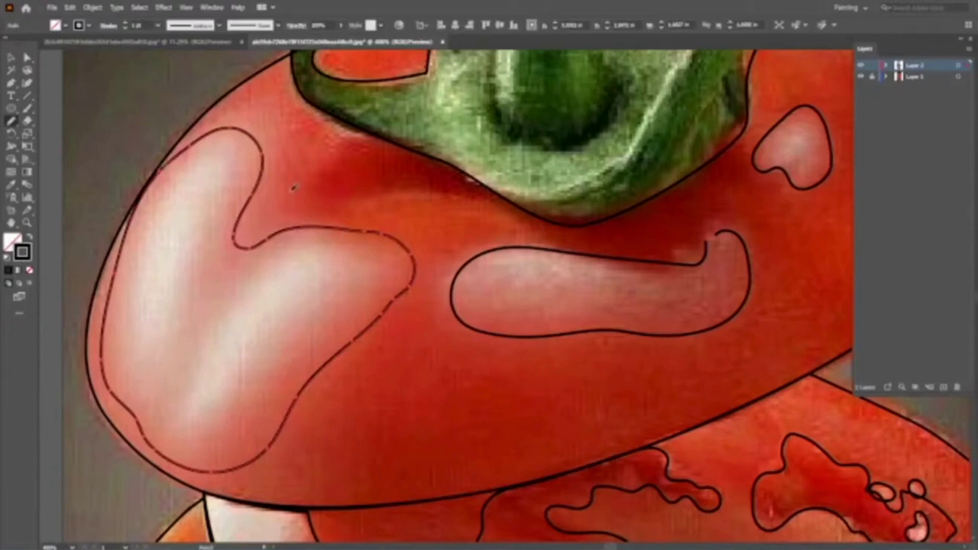
pyautogui.moveTo(175, 145); pyautogui.dragTo(356, 224)
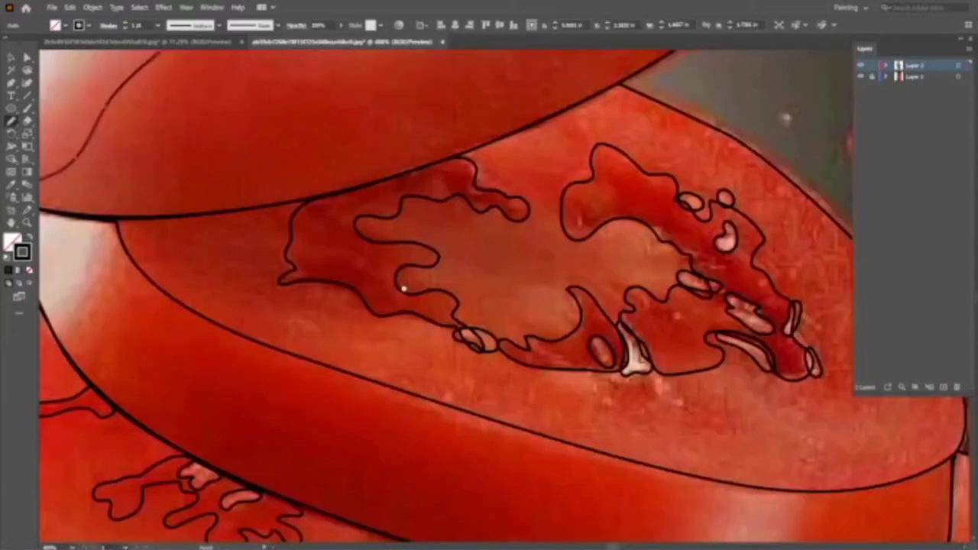
# Group the larger right seed shape with the left splash shape
pyautogui.moveTo(403, 288); pyautogui.dragTo(382, 336)
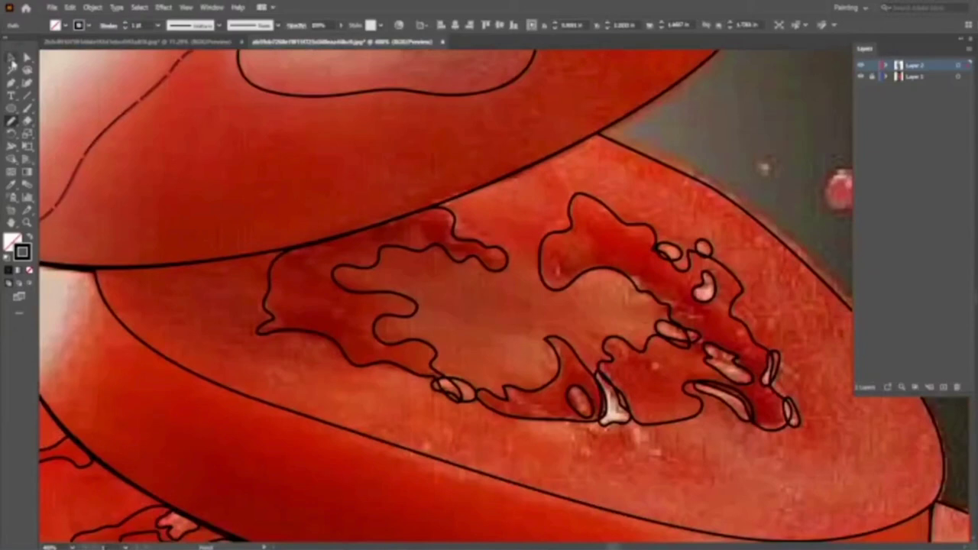
pyautogui.keyDown('ctrl'); pyautogui.click(442, 331); pyautogui.keyUp('ctrl')
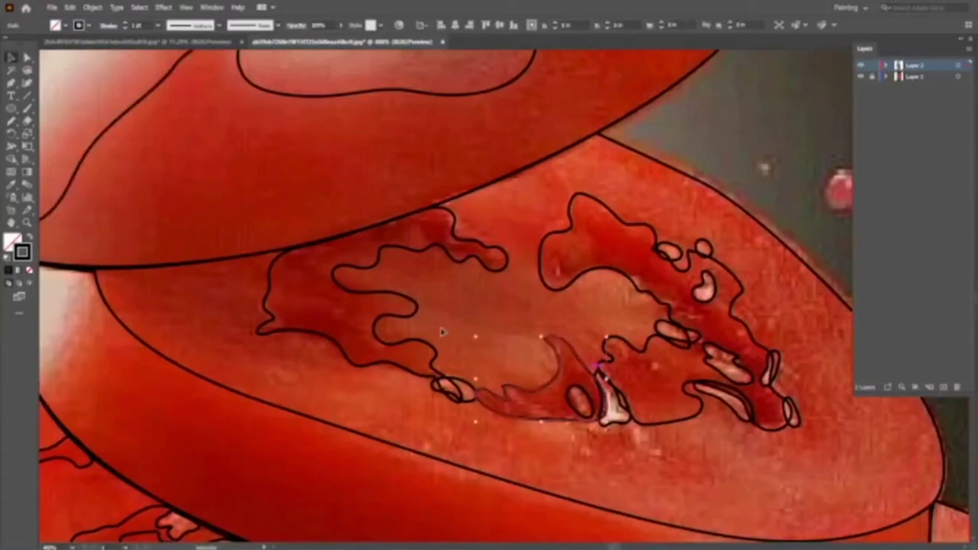
pyautogui.keyDown('shift'); pyautogui.click(442, 330); pyautogui.keyUp('shift')
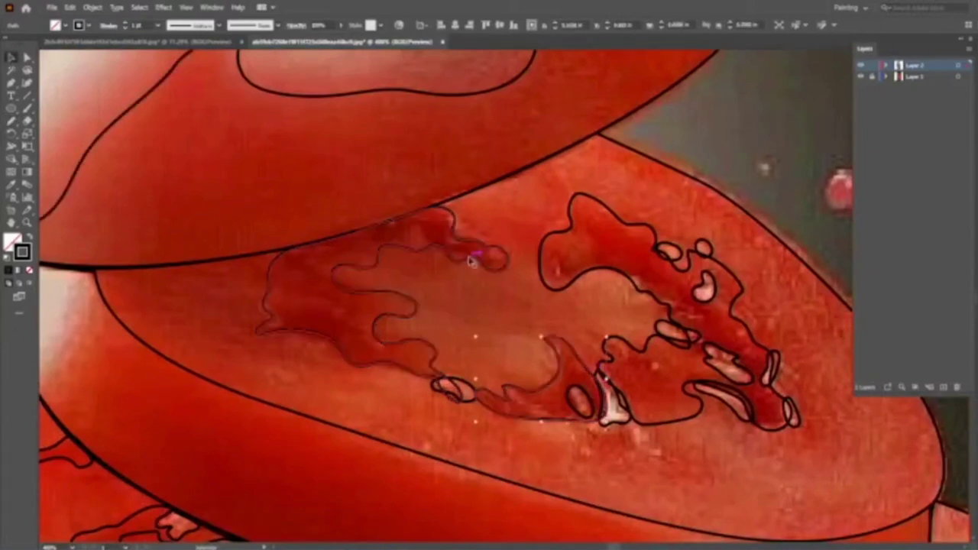
pyautogui.keyDown('shift'); pyautogui.click(484, 383); pyautogui.keyUp('shift')
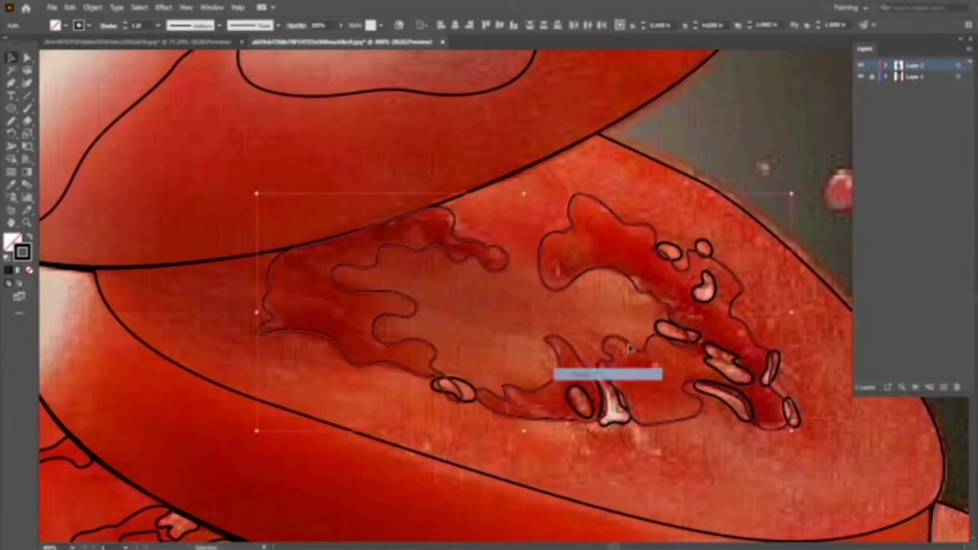
pyautogui.moveTo(711, 241); pyautogui.dragTo(661, 258)
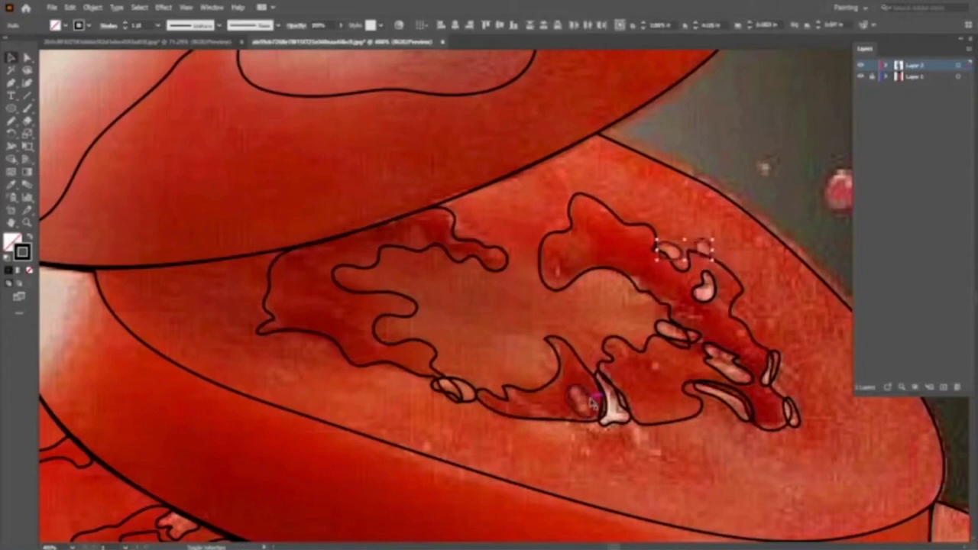
pyautogui.click(691, 398)
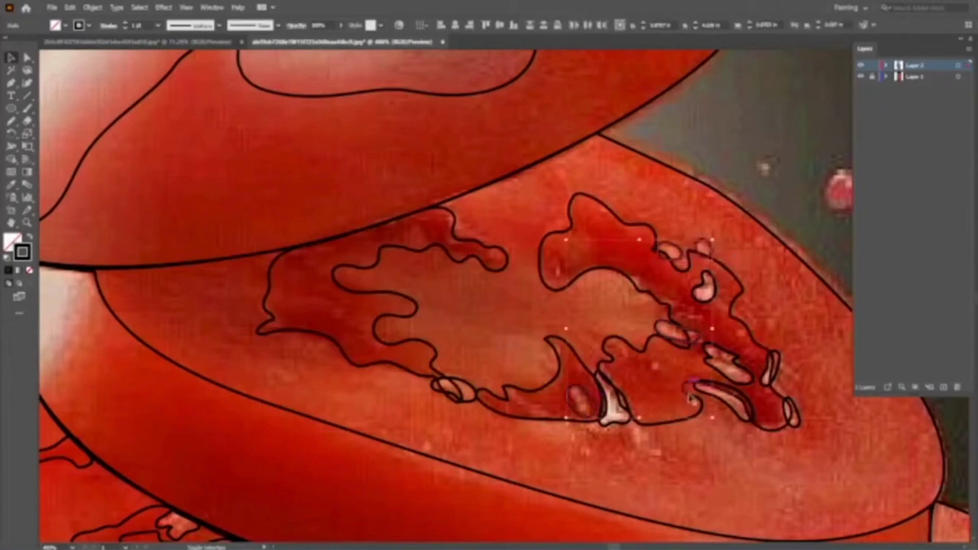
pyautogui.keyDown('shift'); pyautogui.click(459, 390); pyautogui.keyUp('shift')
pyautogui.rightClick(496, 393)
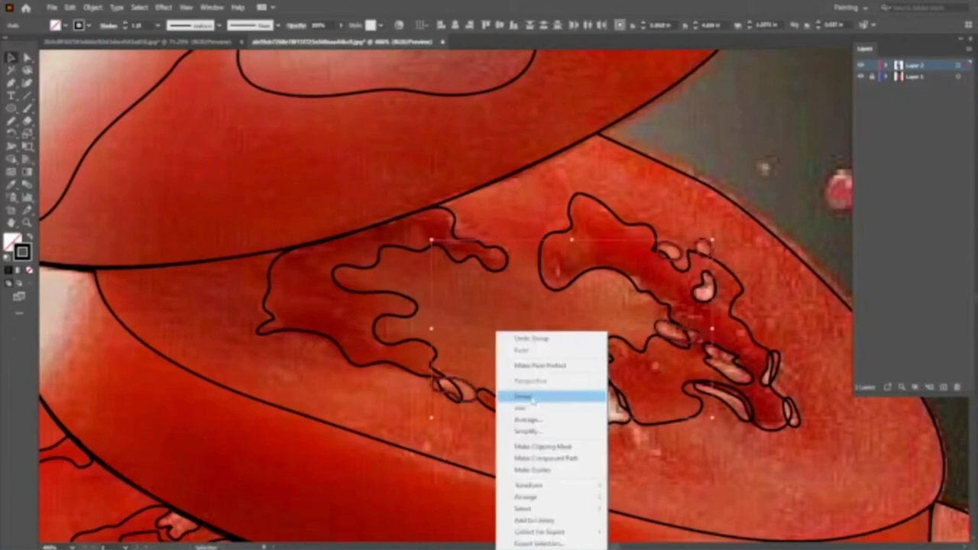
pyautogui.click(532, 396)
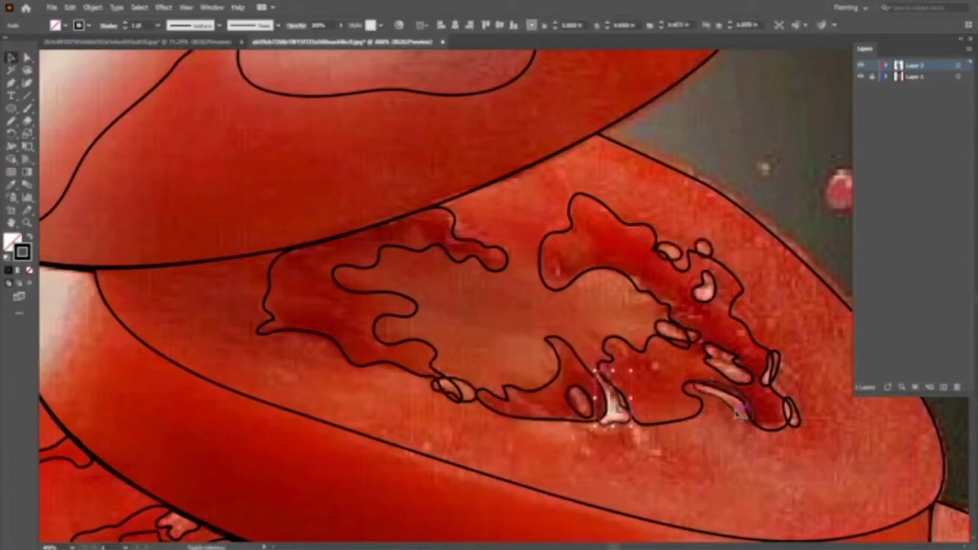
# Group the pale seed shape with the small right outline, then check both groups
pyautogui.keyDown('shift'); pyautogui.click(740, 411); pyautogui.keyUp('shift')
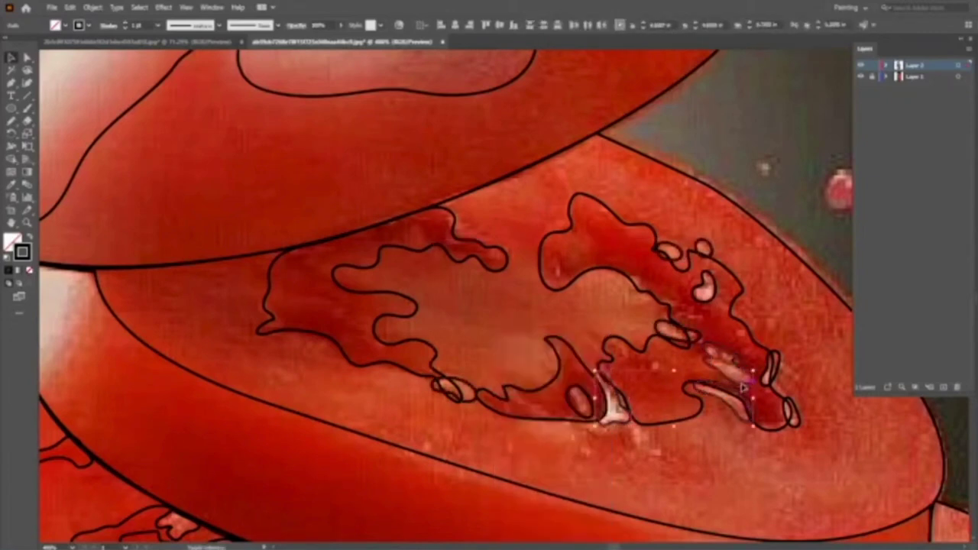
pyautogui.keyDown('shift'); pyautogui.click(796, 411); pyautogui.keyUp('shift')
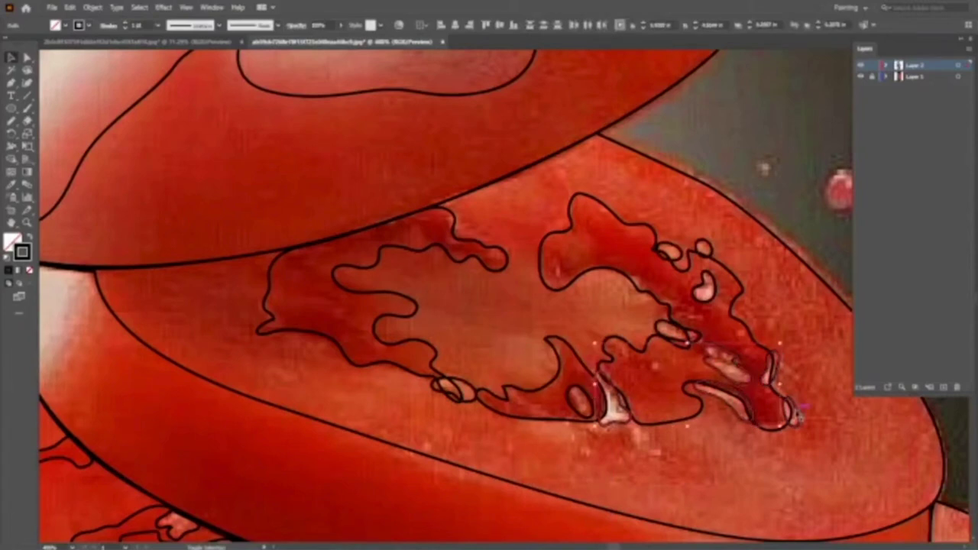
pyautogui.rightClick(797, 412)
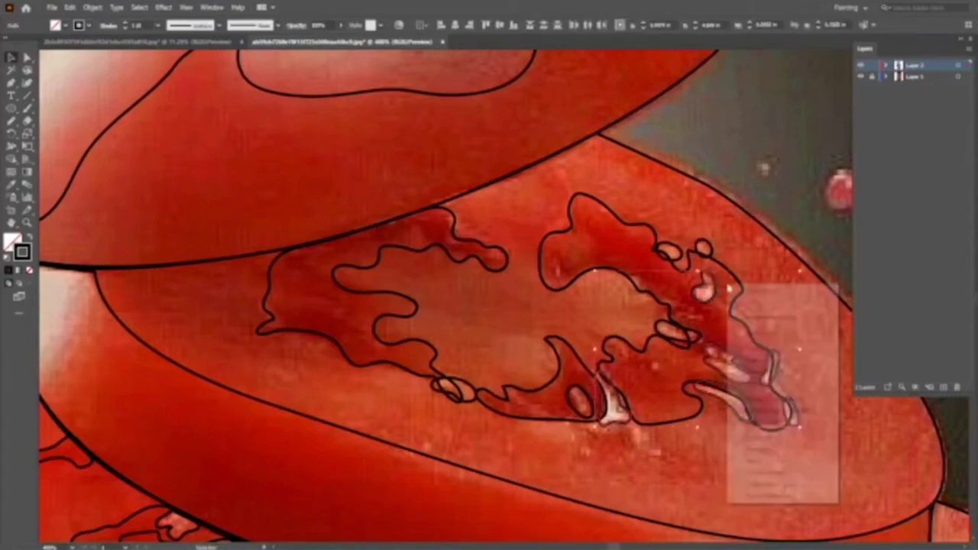
pyautogui.click(765, 336)
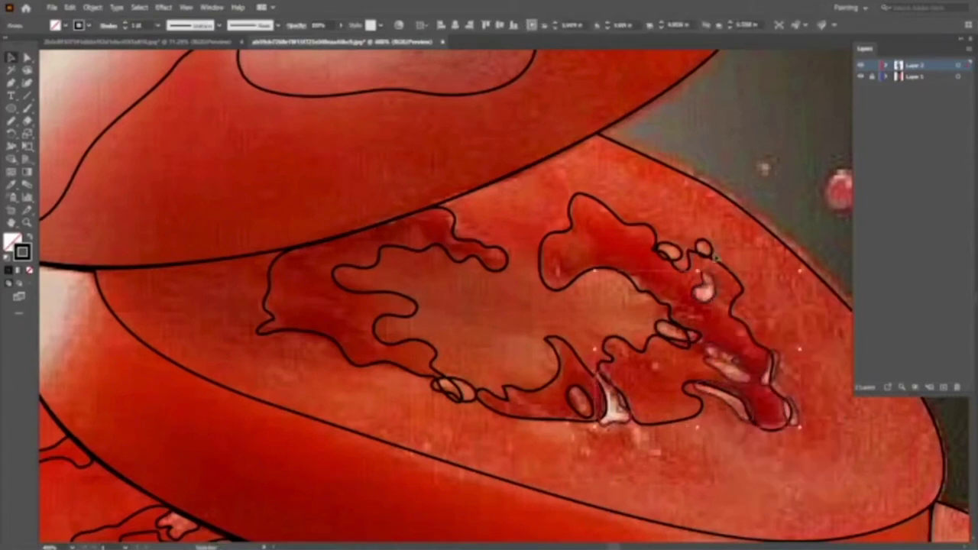
pyautogui.click(718, 291)
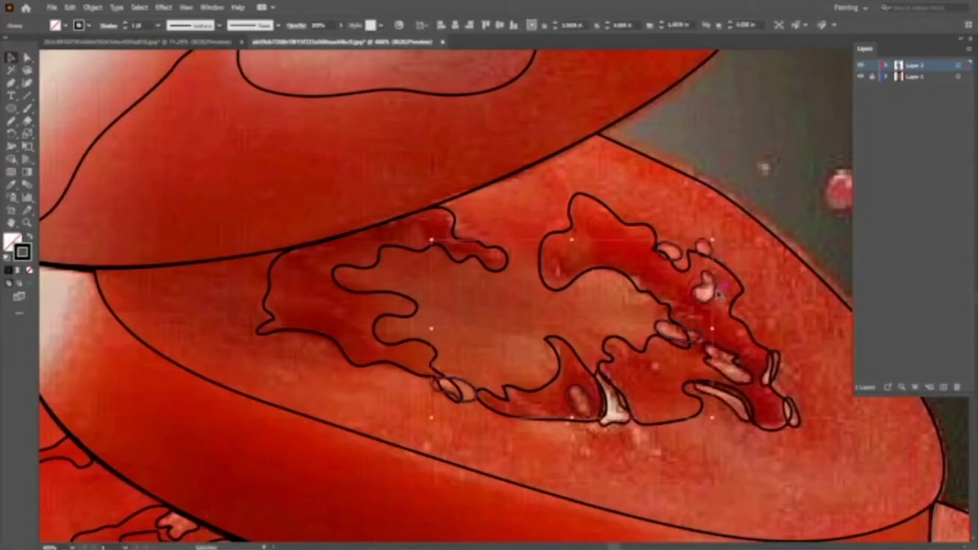
pyautogui.click(604, 413)
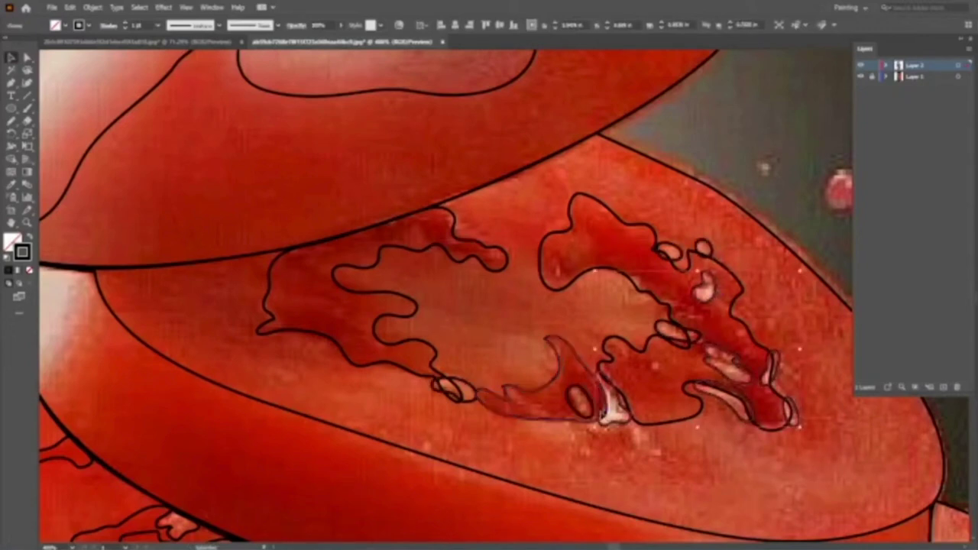
pyautogui.click(603, 369)
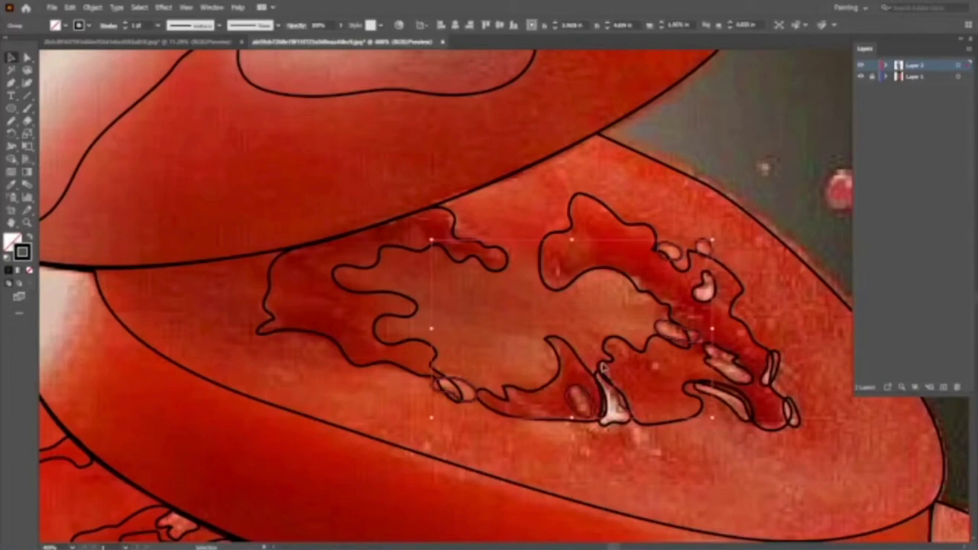
# Zoom out and back in on the slices and inspect the small red splash's context menu
pyautogui.hotkey('ctrl', '-')
pyautogui.hotkey('ctrl', '-')
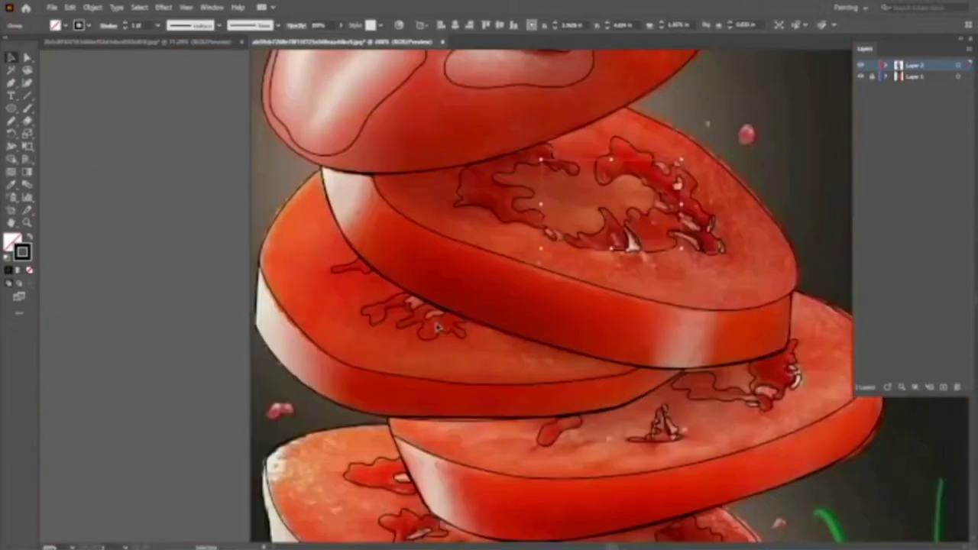
pyautogui.hotkey('ctrl', 'shift', 'a')
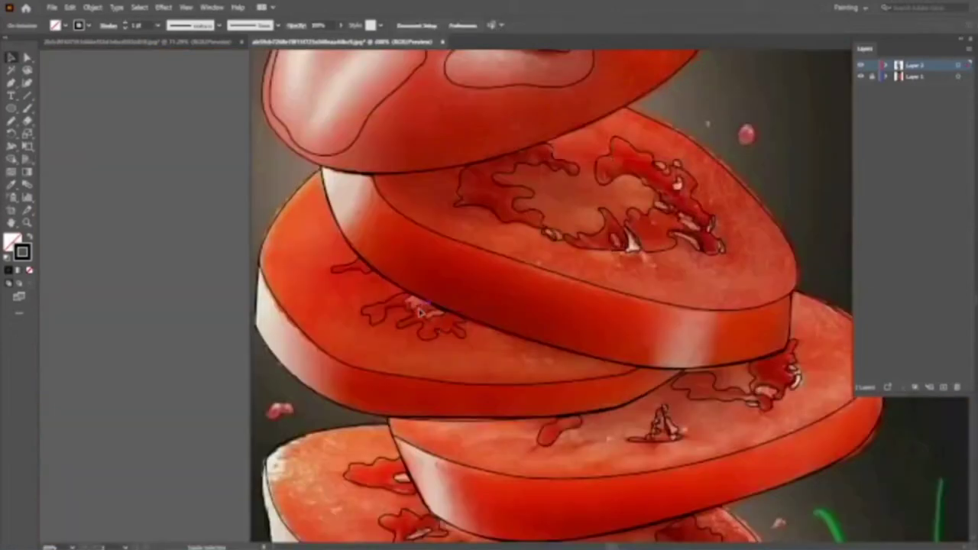
pyautogui.rightClick(432, 316)
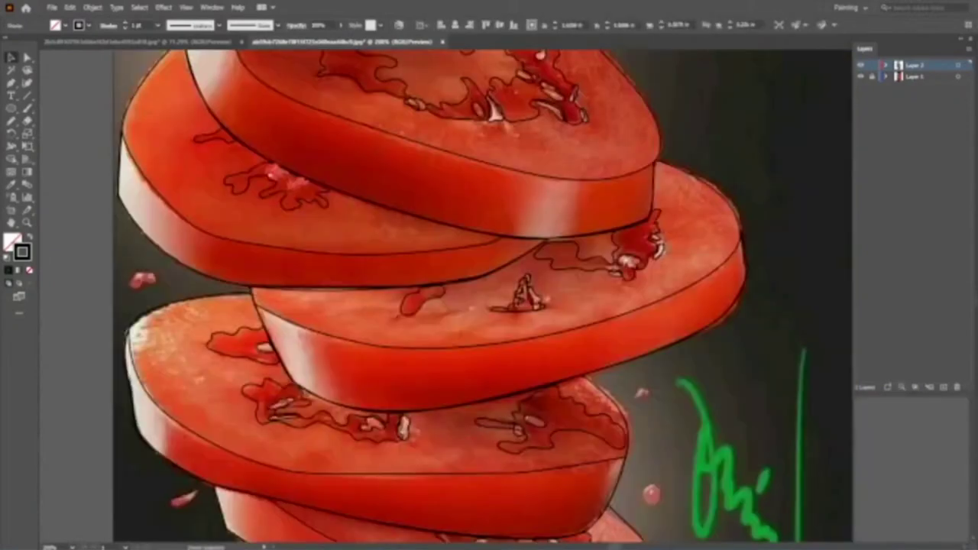
pyautogui.hotkey('ctrl', '+')
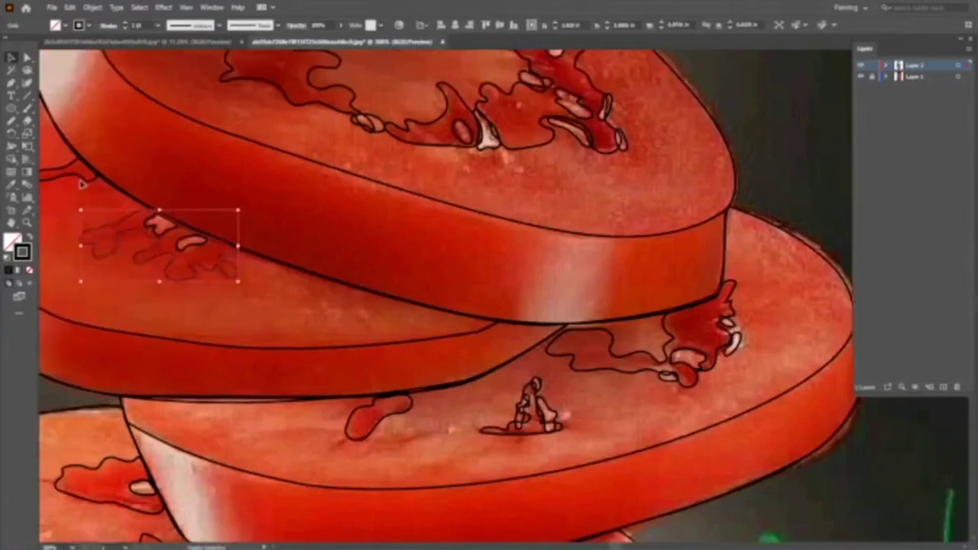
pyautogui.rightClick(82, 181)
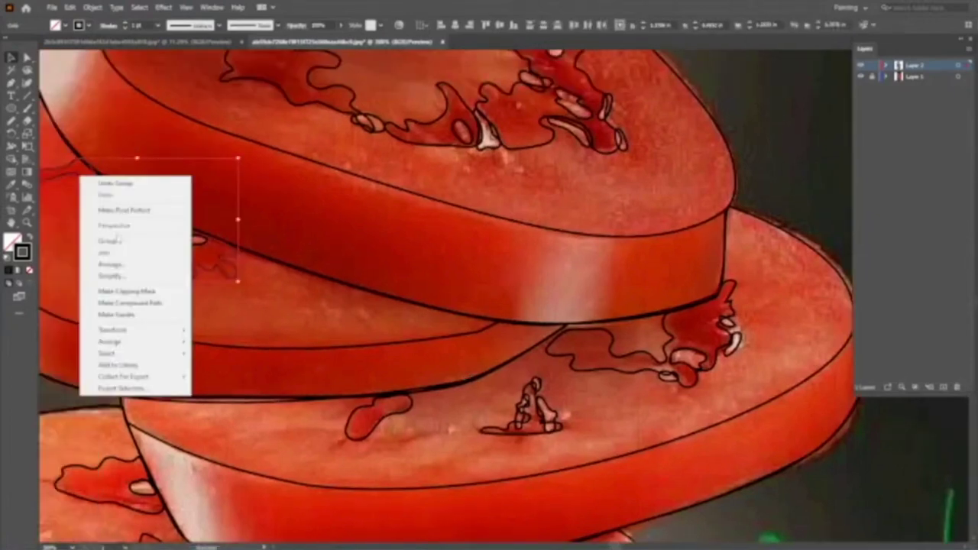
pyautogui.click(393, 289)
pyautogui.scroll(2, 394, 289)
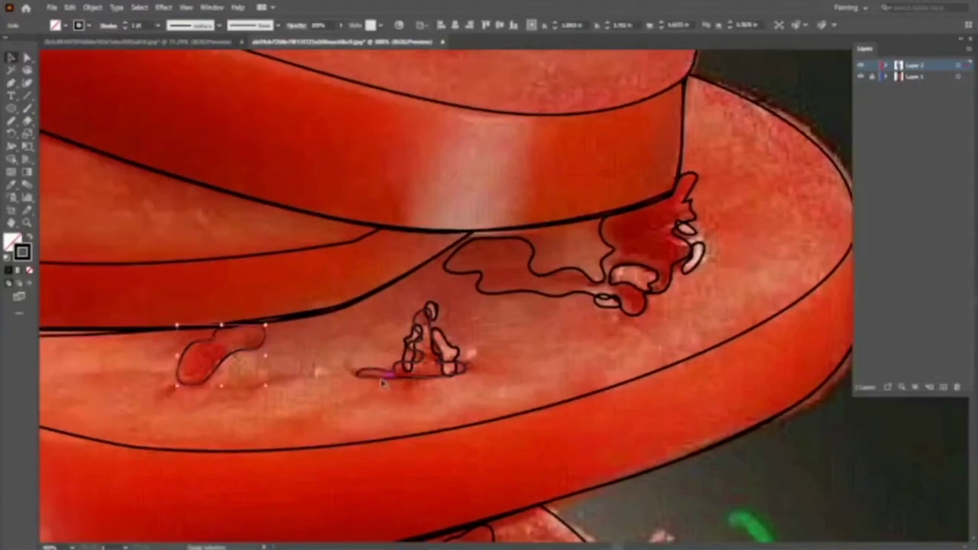
# Select the central splash's highlight together with the right highlight shape
pyautogui.keyDown('shift'); pyautogui.click(531, 295); pyautogui.keyUp('shift')
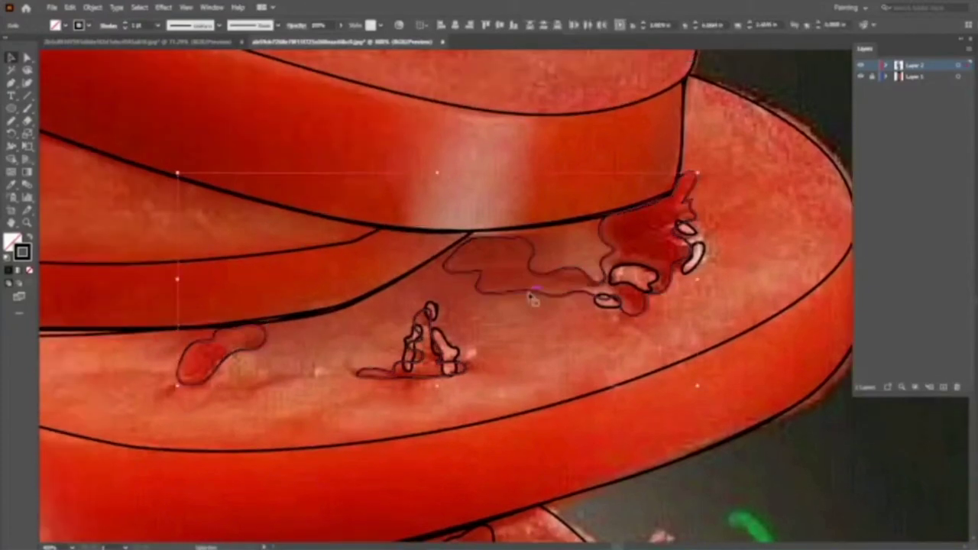
pyautogui.click(642, 289)
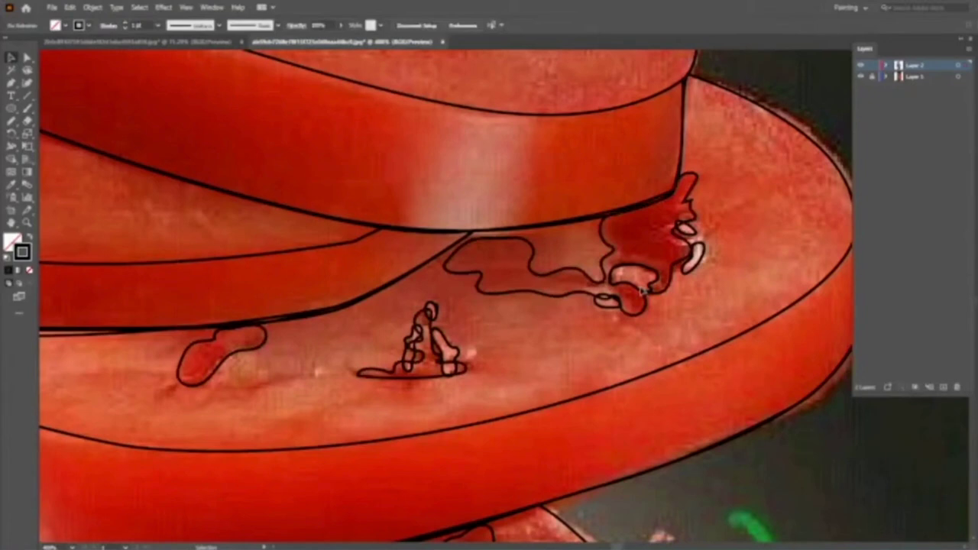
pyautogui.click(643, 292)
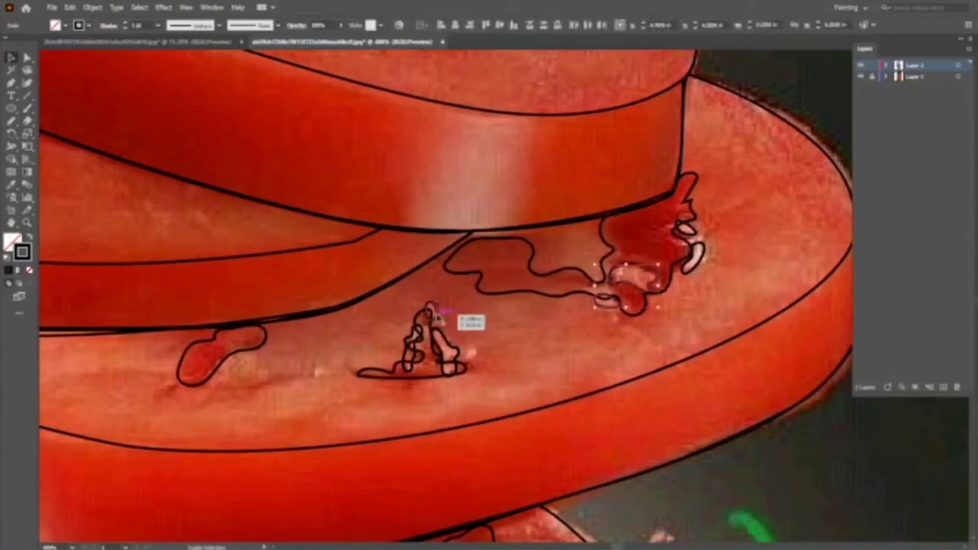
pyautogui.keyDown('shift'); pyautogui.click(432, 310); pyautogui.keyUp('shift')
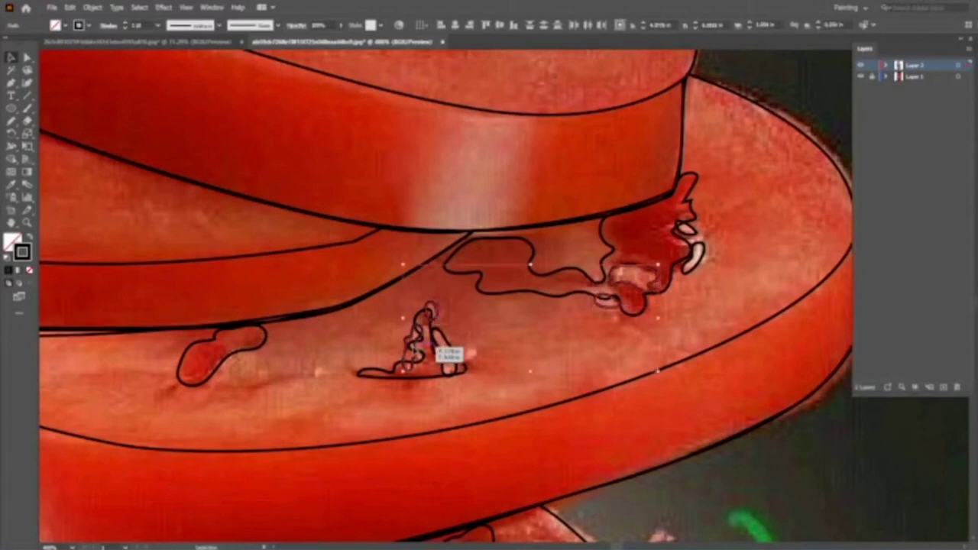
pyautogui.click(461, 333)
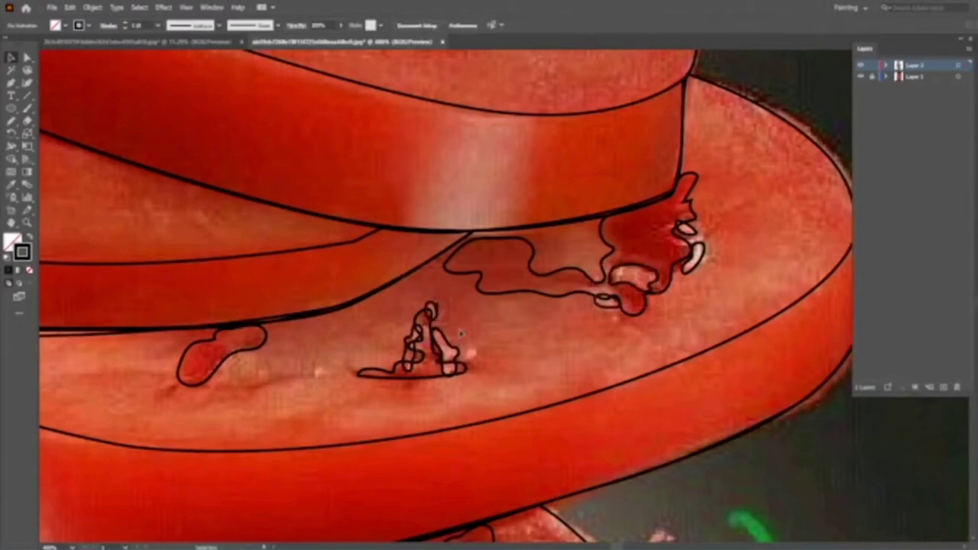
pyautogui.click(461, 332)
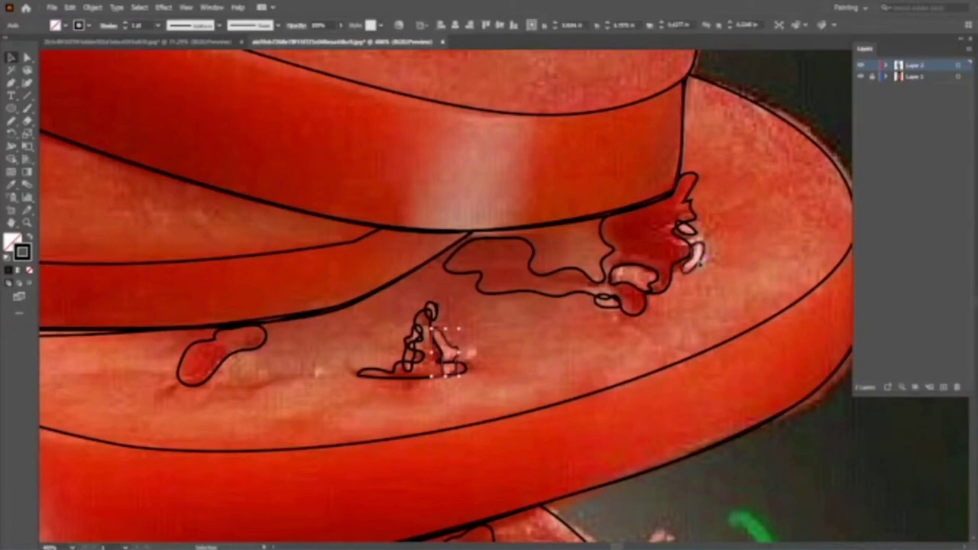
pyautogui.click(696, 256)
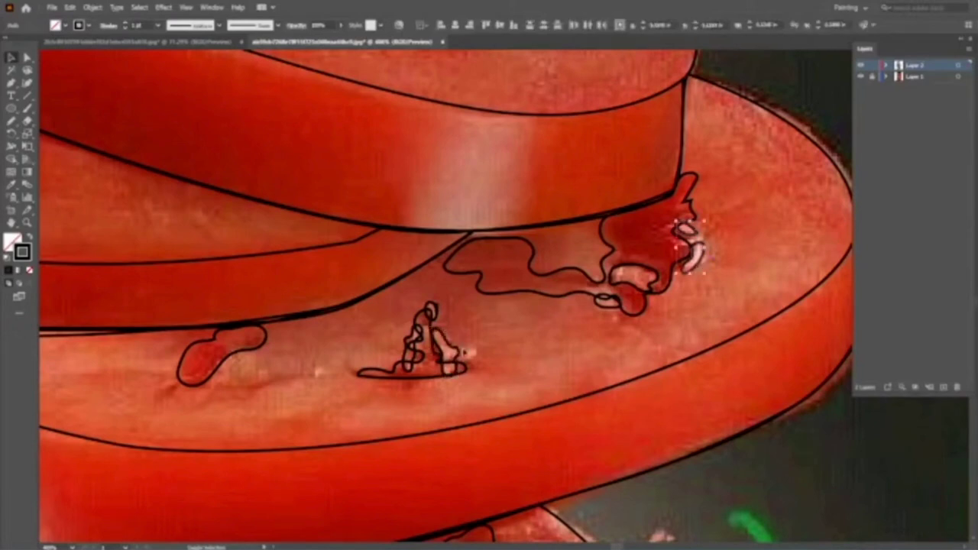
pyautogui.keyDown('shift'); pyautogui.click(462, 350); pyautogui.keyUp('shift')
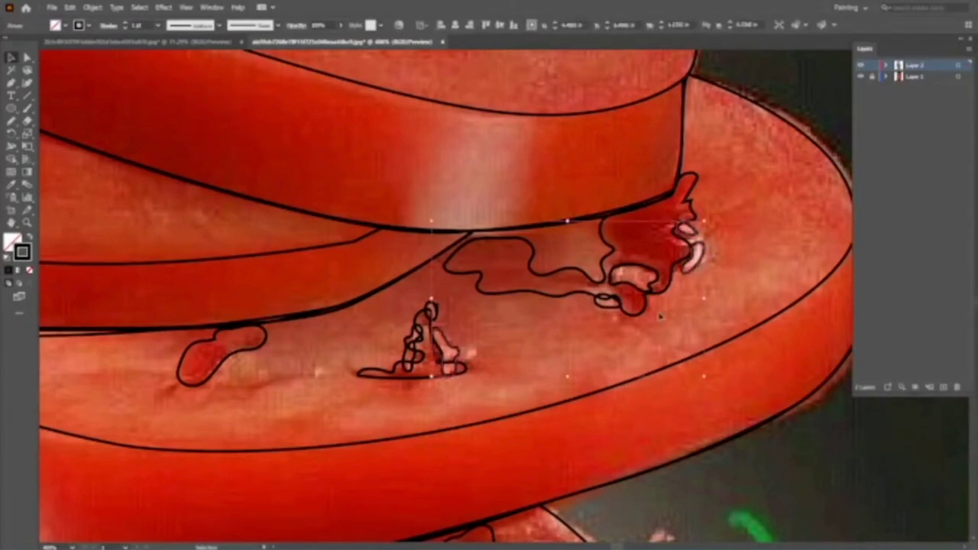
# Undo an accidental move and redraw the central splash's top loop as a smooth oval
pyautogui.moveTo(661, 317); pyautogui.dragTo(690, 282)
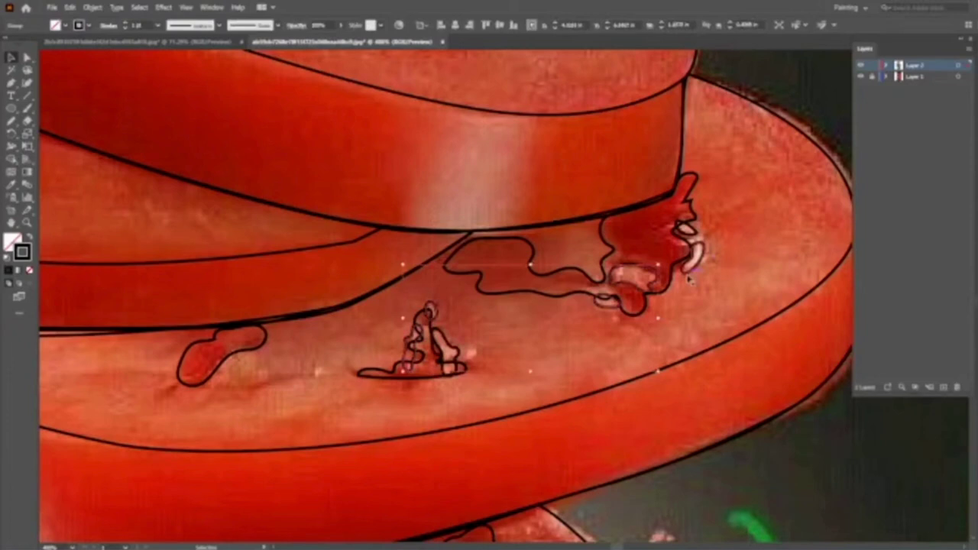
pyautogui.keyDown('alt'); pyautogui.scroll(5, 440, 309); pyautogui.keyUp('alt')
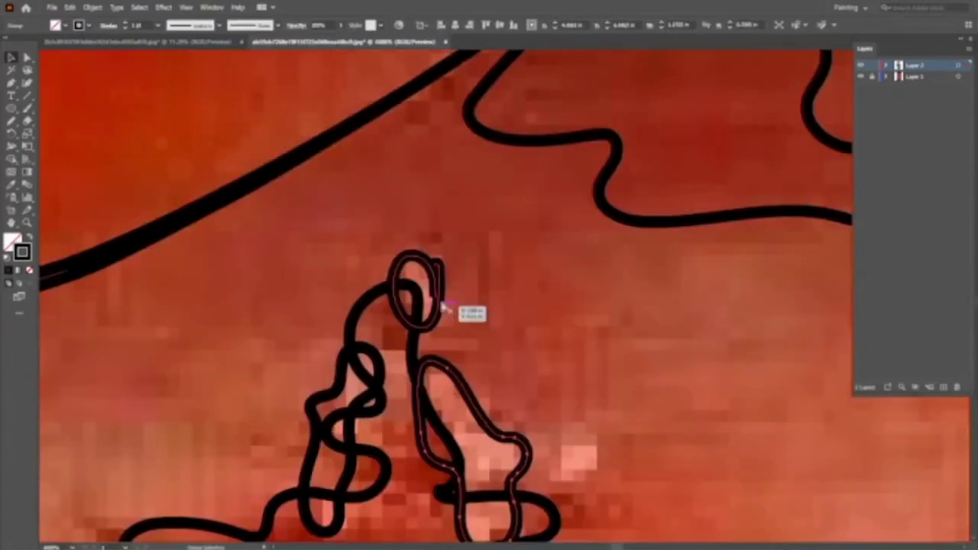
pyautogui.hotkey('ctrl', 'z')
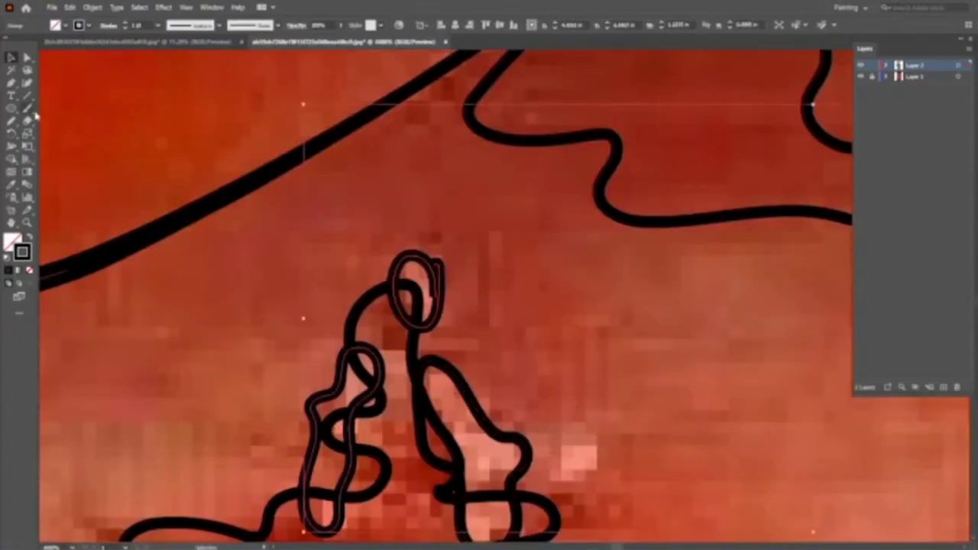
pyautogui.click(10, 120)
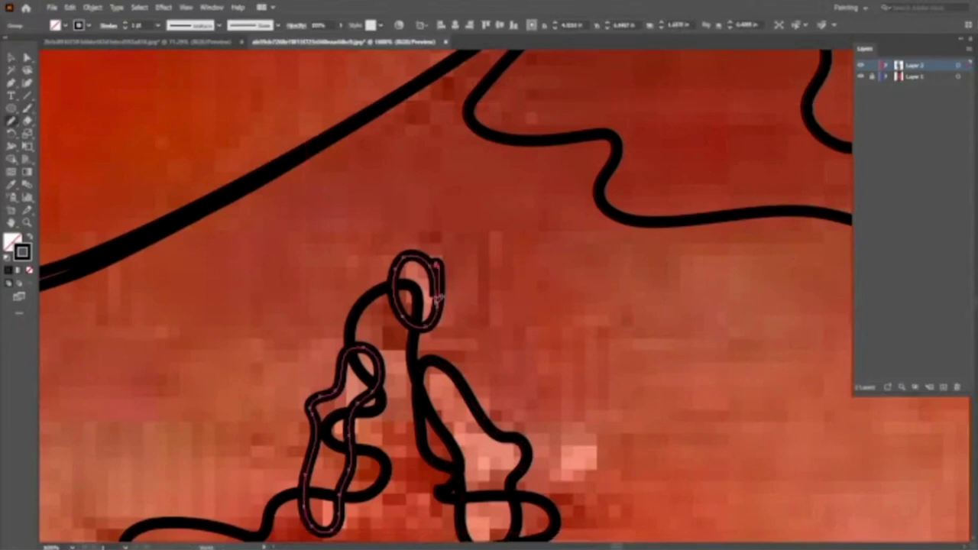
pyautogui.moveTo(438, 298); pyautogui.dragTo(434, 321)
pyautogui.press('v')
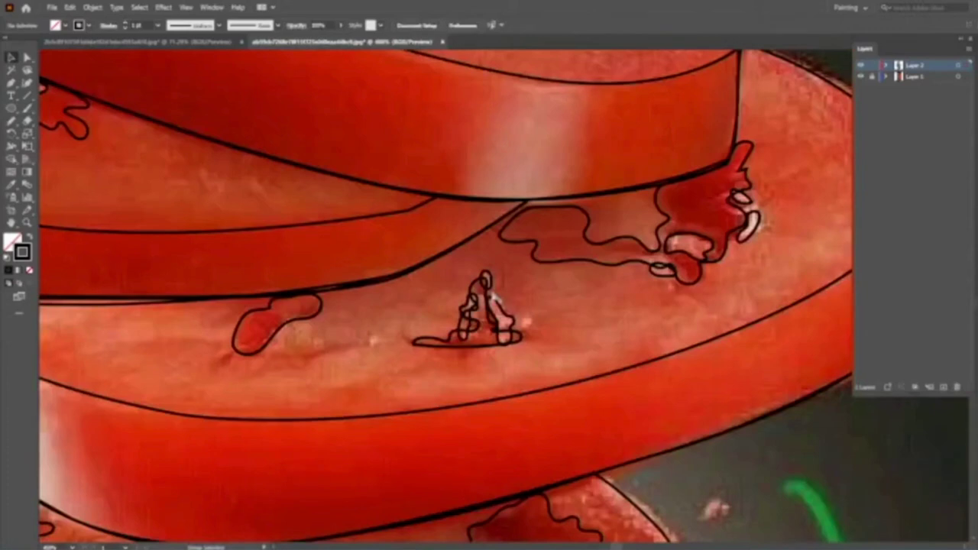
# Select the central splash paths and attempt to join them with Ctrl+J, dismissing the warning
pyautogui.click(504, 321)
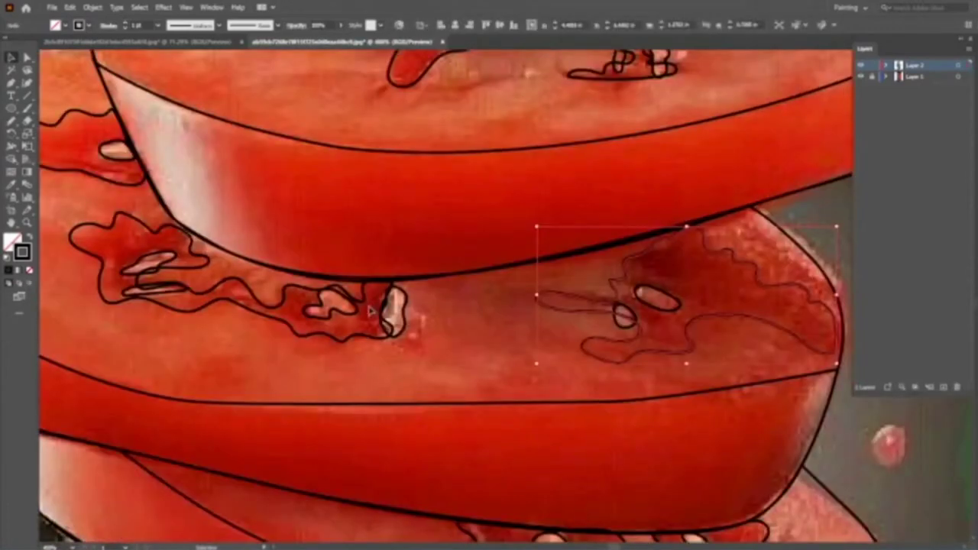
pyautogui.click(370, 311)
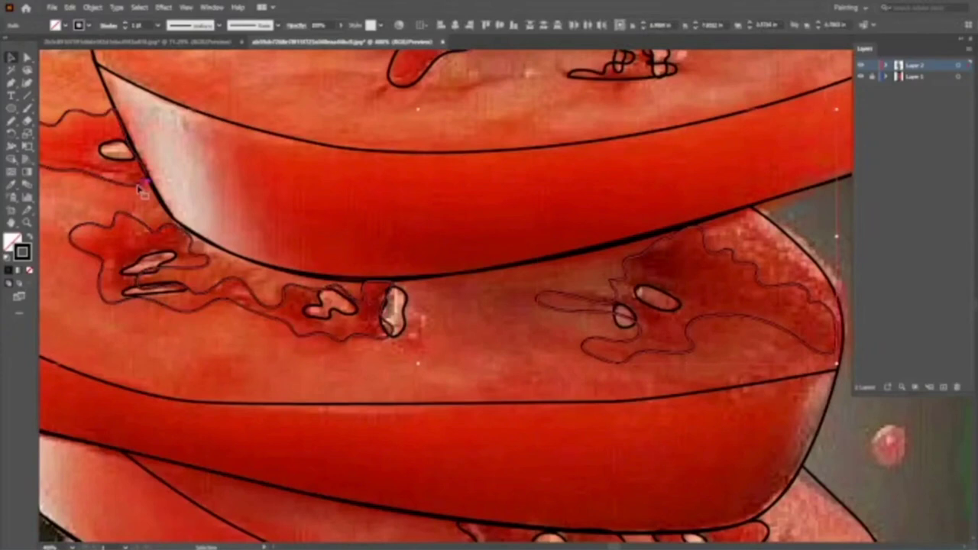
pyautogui.hotkey('ctrl', 'j')
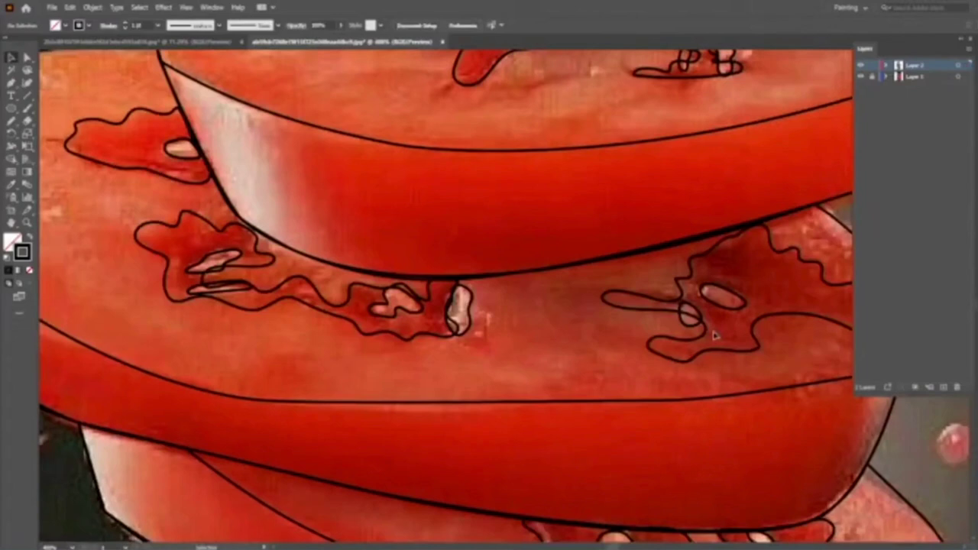
# Select the right oval plus the middle and left highlight shapes on the slice
pyautogui.click(719, 298)
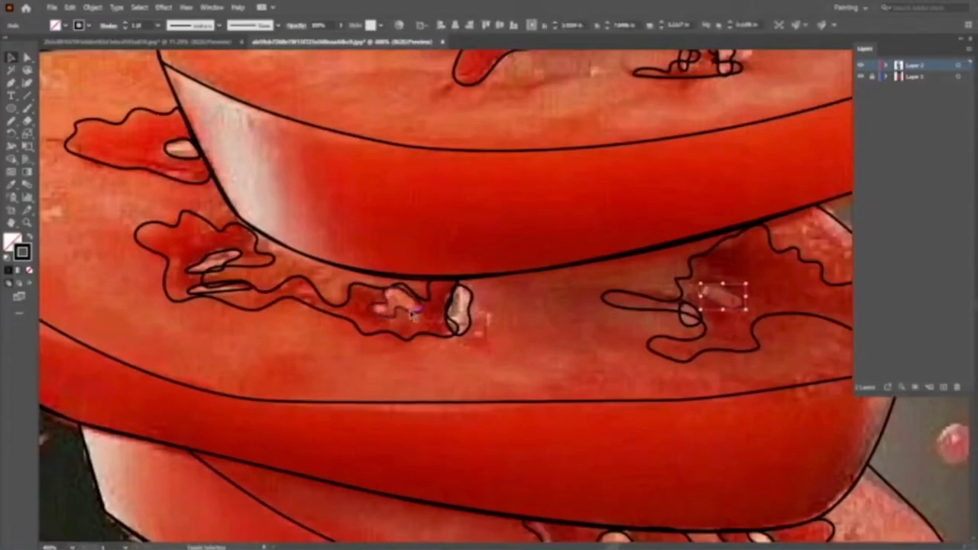
pyautogui.keyDown('shift'); pyautogui.click(413, 313); pyautogui.keyUp('shift')
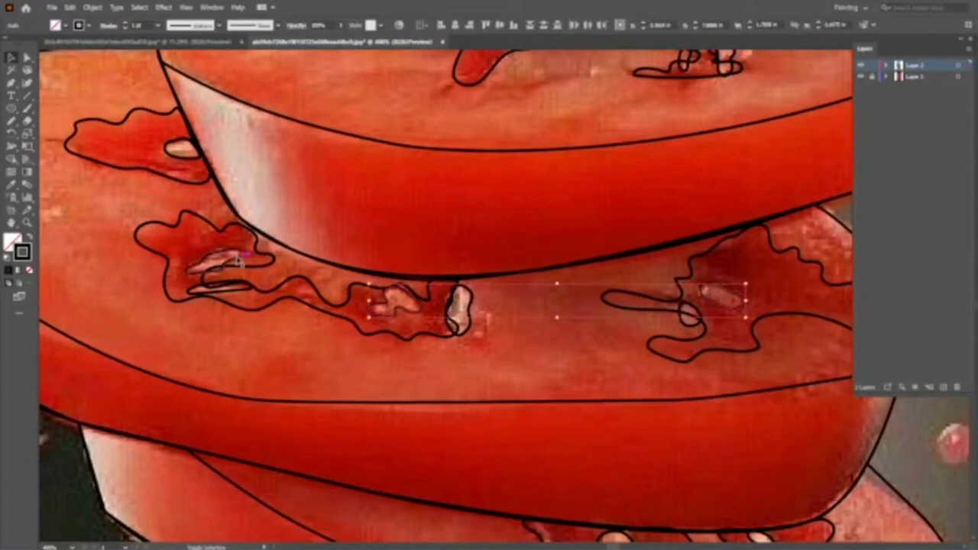
pyautogui.keyDown('shift'); pyautogui.click(240, 260); pyautogui.keyUp('shift')
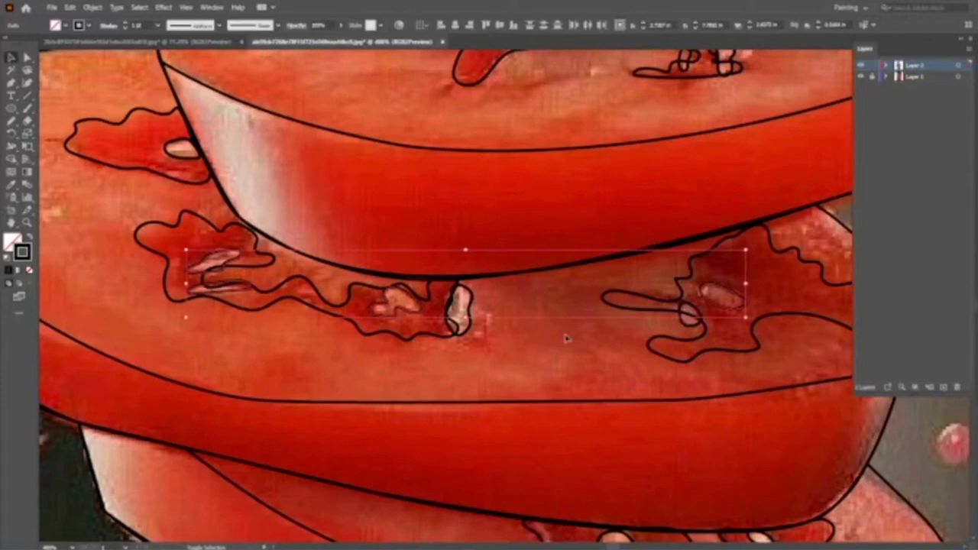
pyautogui.keyDown('shift'); pyautogui.click(690, 348); pyautogui.keyUp('shift')
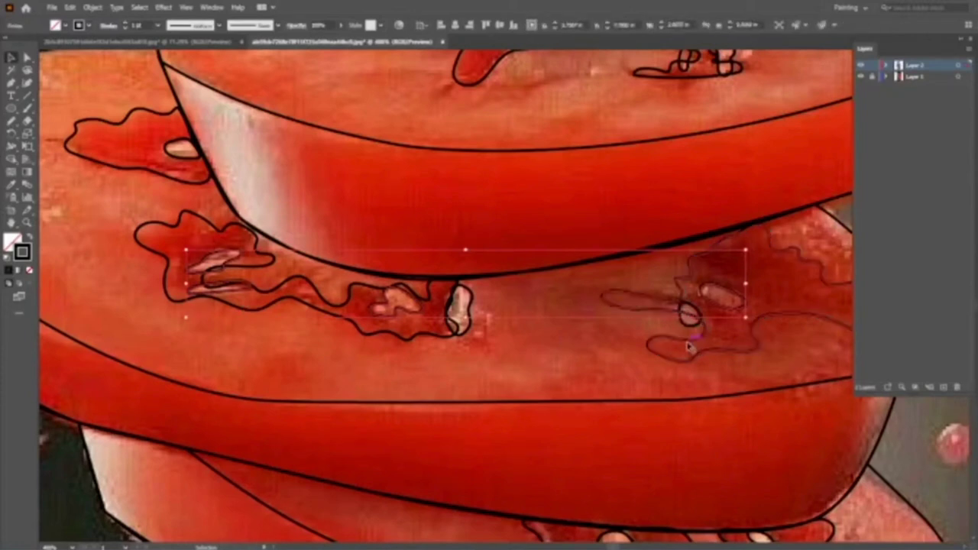
# Reselect the sliver, right-loop and upper-left highlights, then fit the whole artboard in view
pyautogui.click(468, 321)
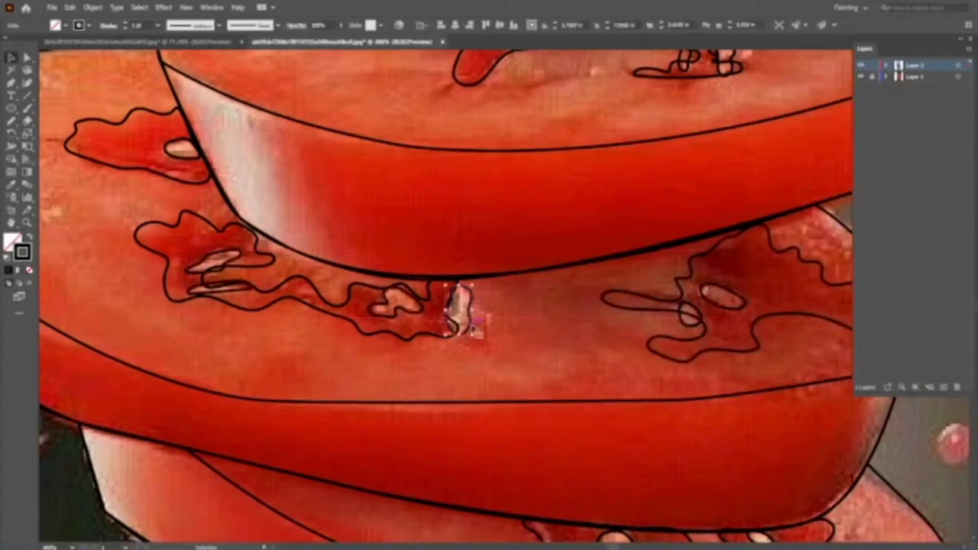
pyautogui.keyDown('shift'); pyautogui.click(690, 315); pyautogui.keyUp('shift')
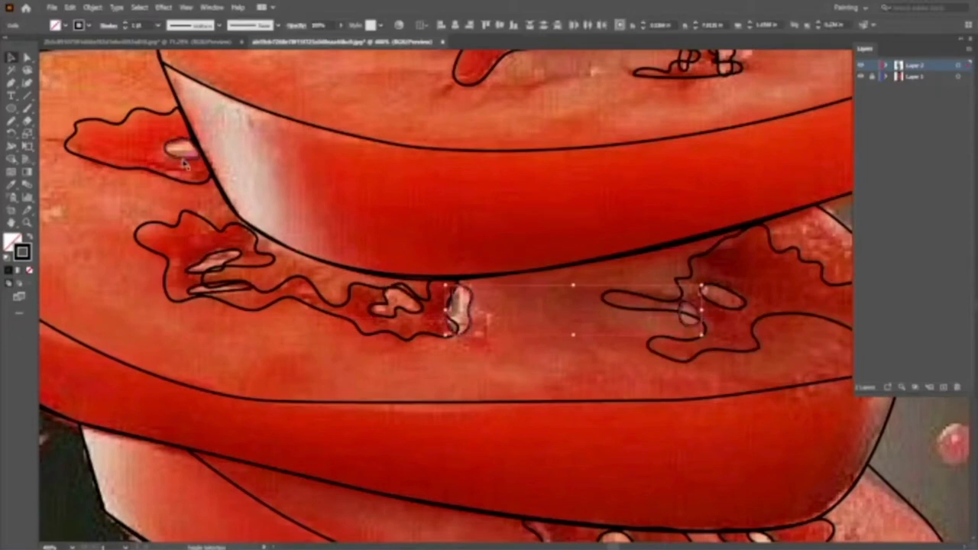
pyautogui.keyDown('shift'); pyautogui.click(184, 161); pyautogui.keyUp('shift')
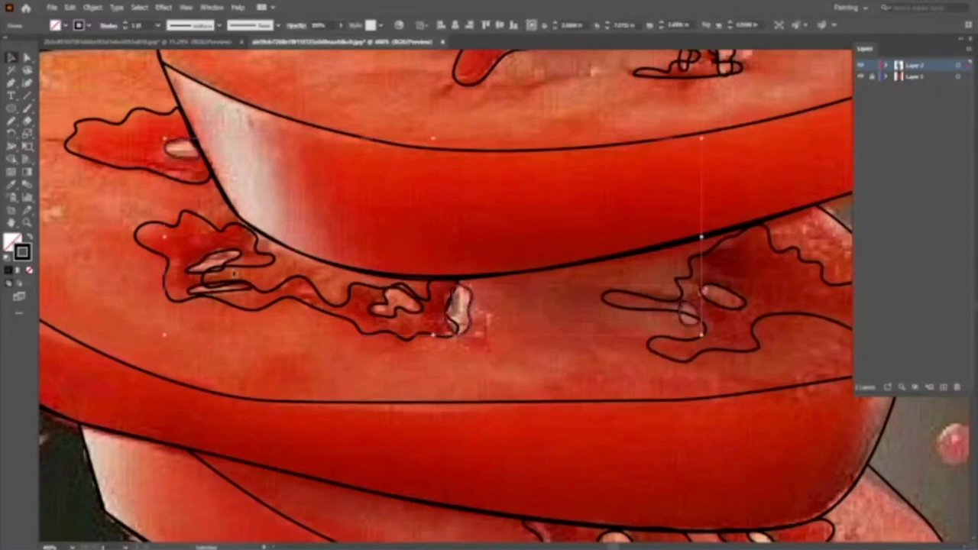
pyautogui.keyDown('shift'); pyautogui.click(473, 328); pyautogui.keyUp('shift')
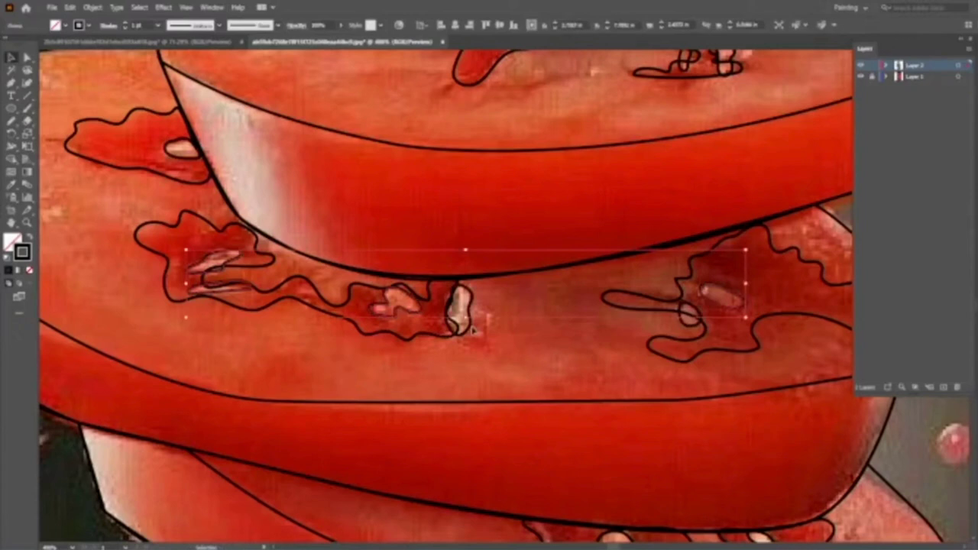
pyautogui.keyDown('shift'); pyautogui.click(472, 328); pyautogui.keyUp('shift')
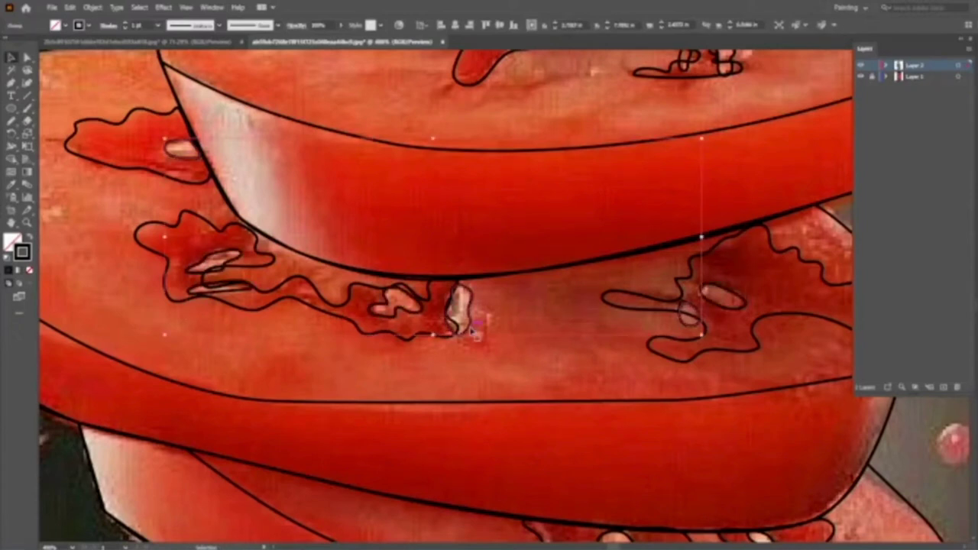
pyautogui.hotkey('ctrl', '0')
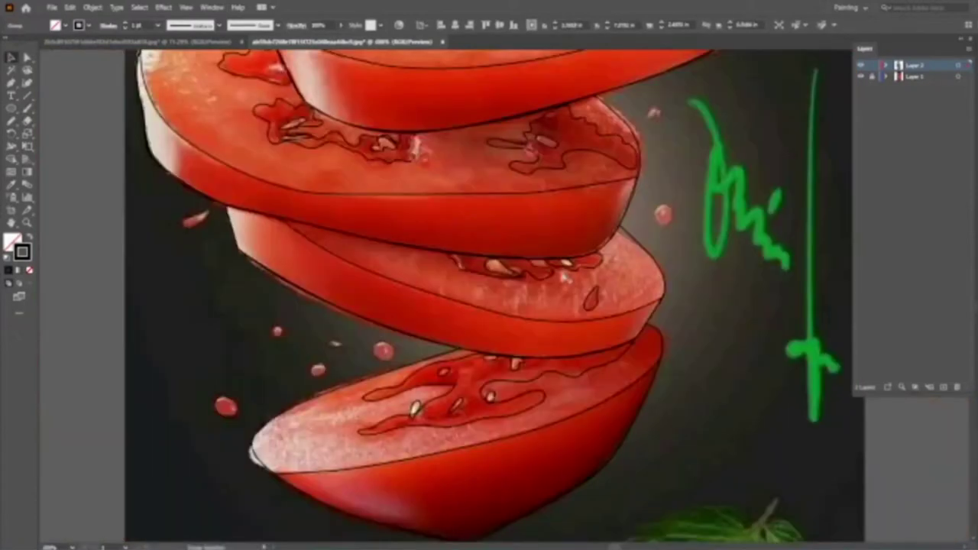
# Select both droplet outlines on the middle slice, then fit the whole artboard in the window
pyautogui.scroll(3, 564, 276)
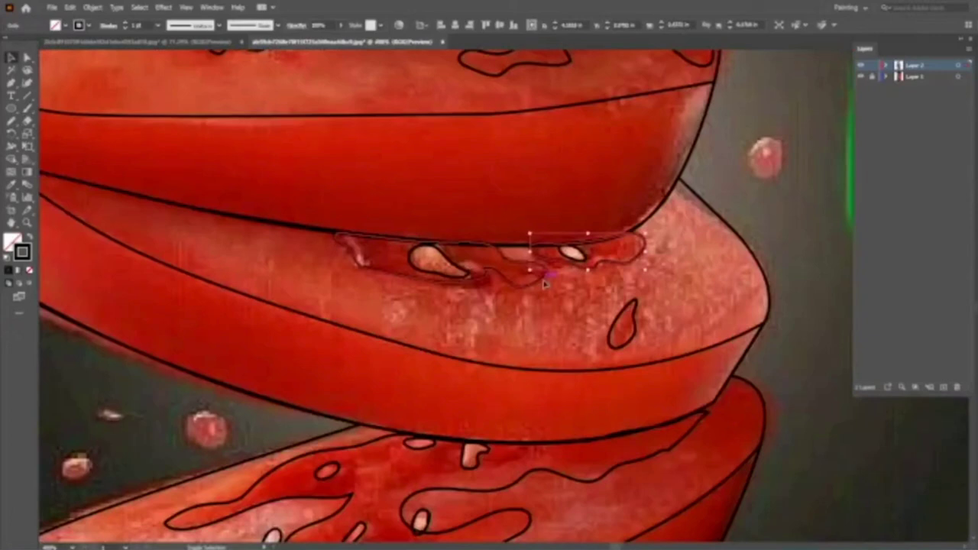
pyautogui.rightClick(588, 306)
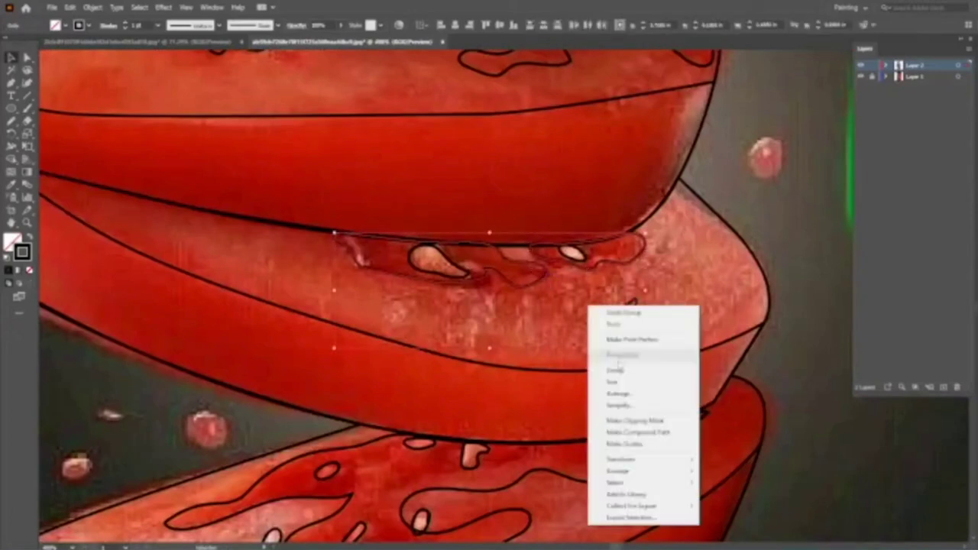
pyautogui.click(616, 369)
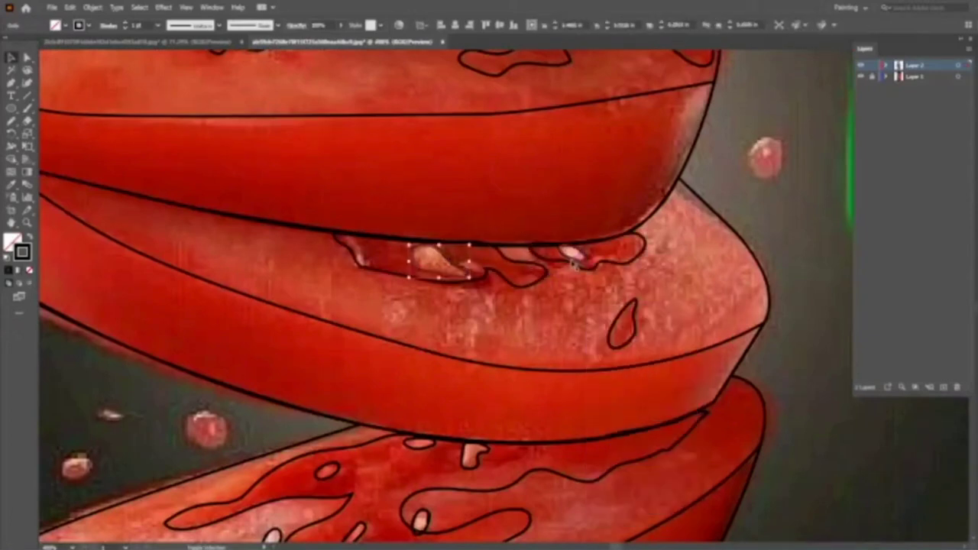
pyautogui.keyDown('shift'); pyautogui.click(575, 262); pyautogui.keyUp('shift')
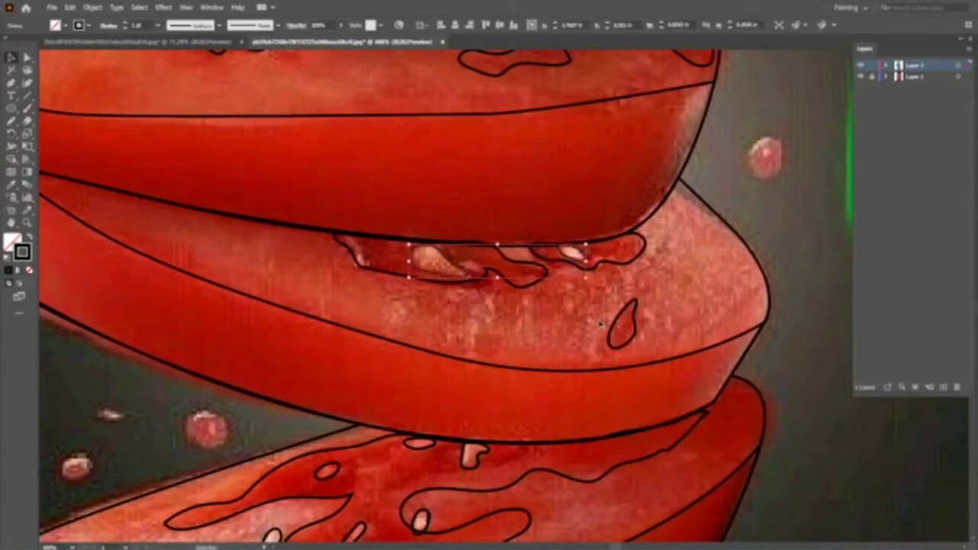
pyautogui.hotkey('ctrl', '-')
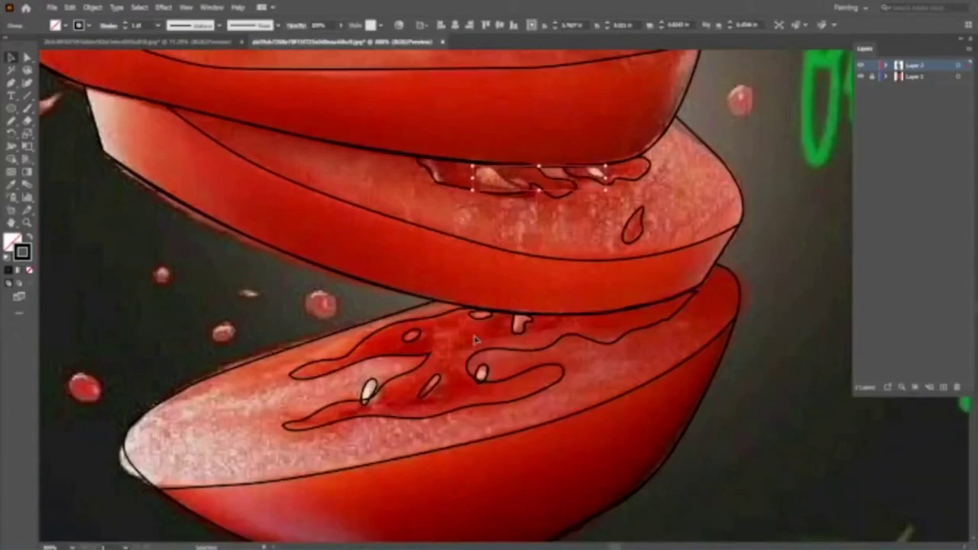
pyautogui.hotkey('ctrl', '+')
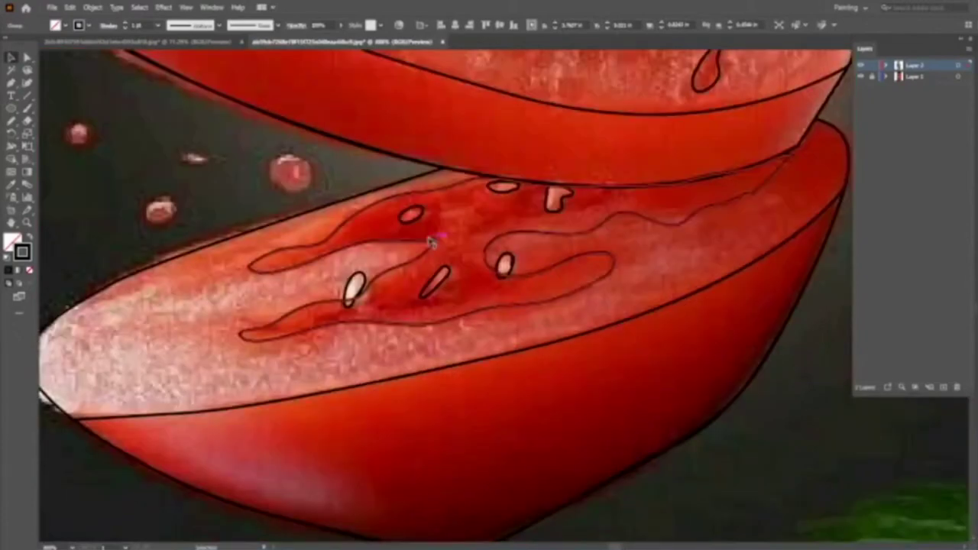
pyautogui.hotkey('ctrl', '0')
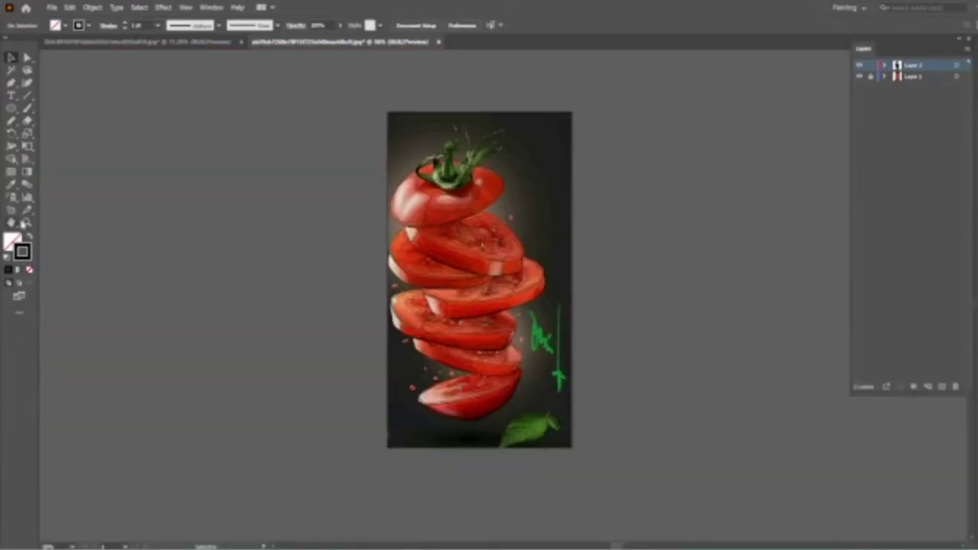
# Zoom in close on the tomato stem
pyautogui.click(25, 222)
pyautogui.click(452, 175)
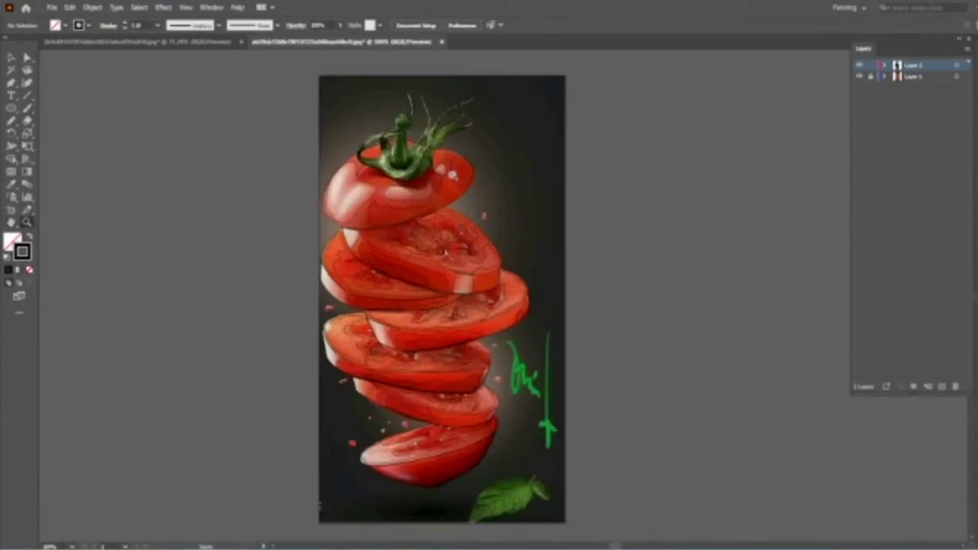
pyautogui.moveTo(453, 175); pyautogui.dragTo(508, 313)
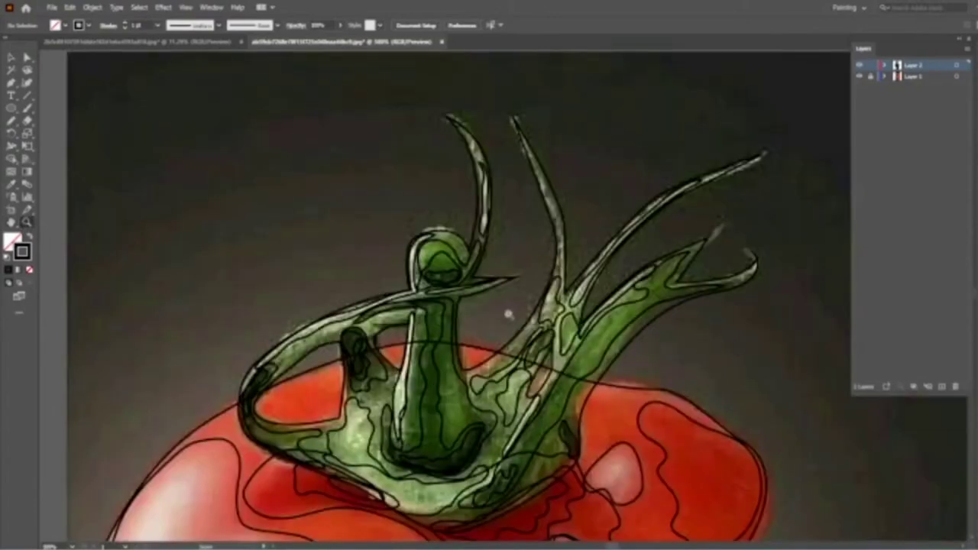
pyautogui.click(587, 330)
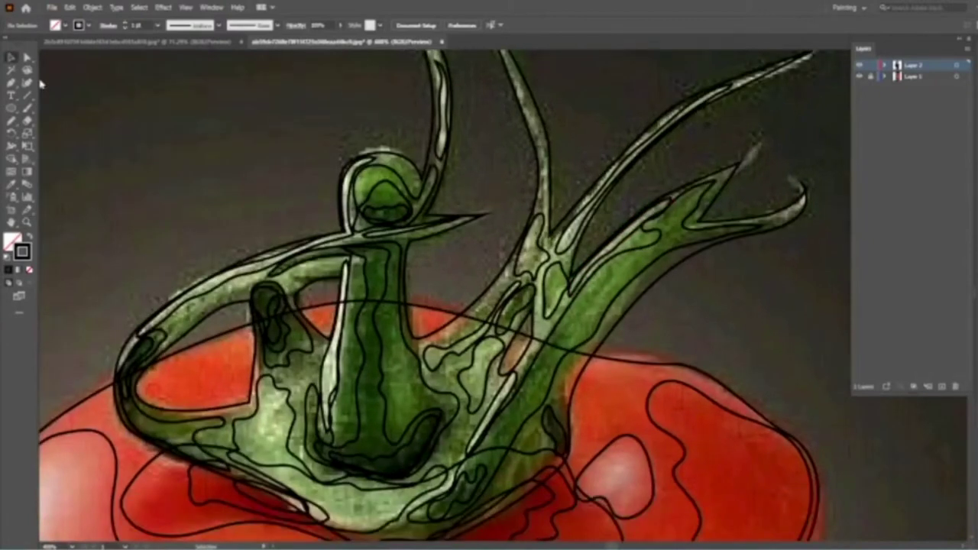
# Select the top, central, lower-right and left stem outline paths plus the dark blob
pyautogui.click(390, 187)
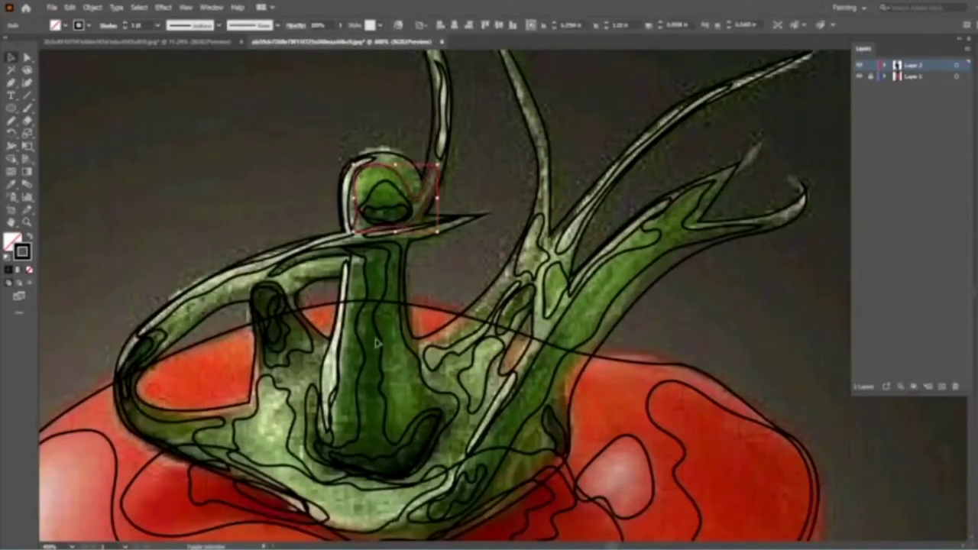
pyautogui.keyDown('shift'); pyautogui.click(377, 344); pyautogui.keyUp('shift')
pyautogui.keyDown('shift'); pyautogui.click(565, 430); pyautogui.keyUp('shift')
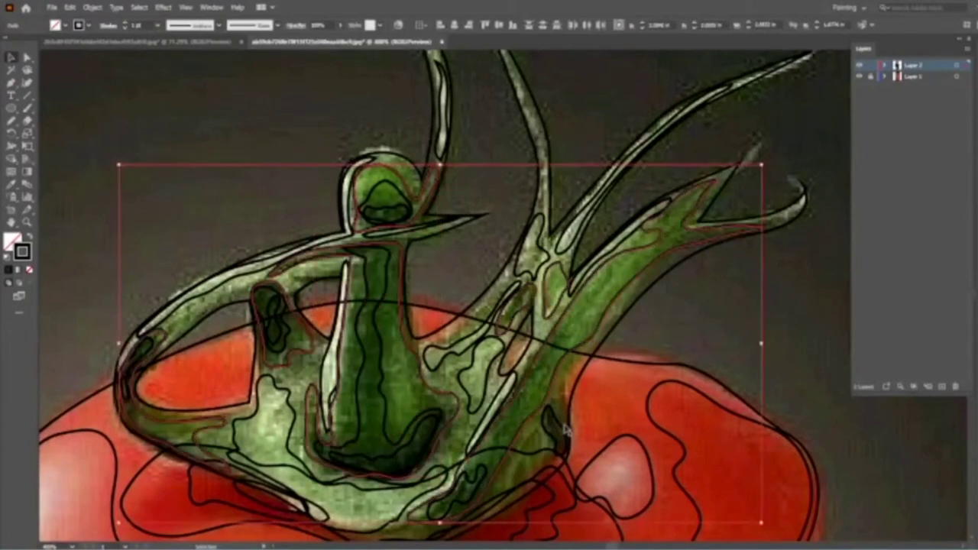
pyautogui.scroll(1, 493, 225)
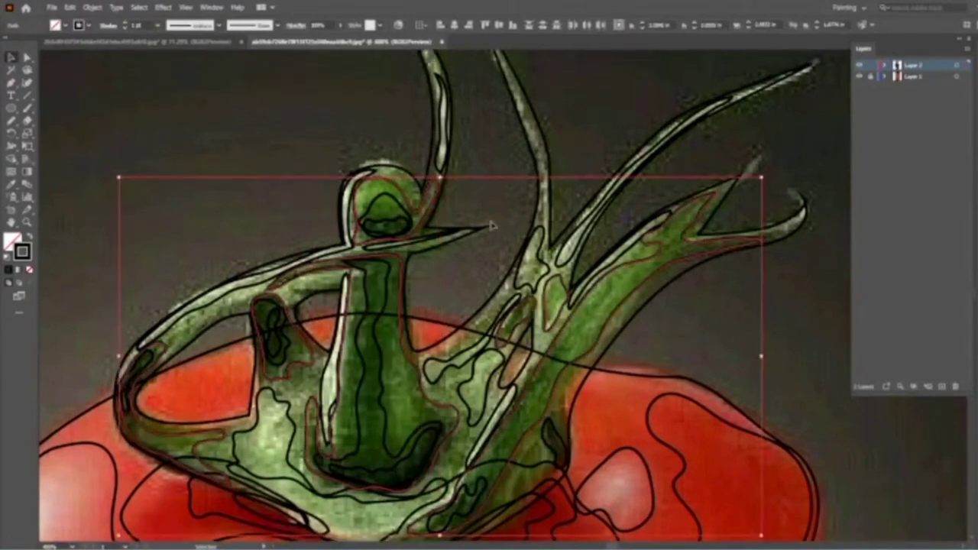
pyautogui.scroll(3, 492, 225)
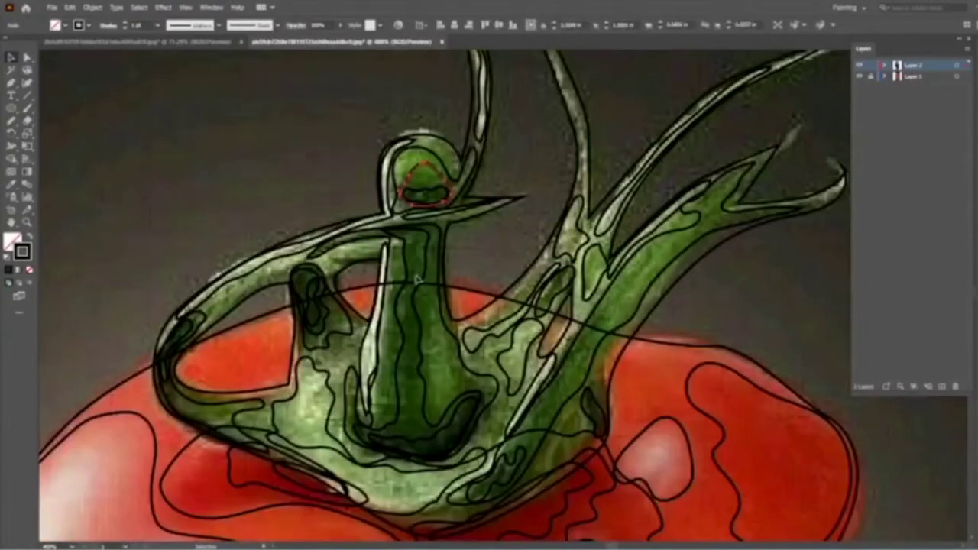
pyautogui.keyDown('shift'); pyautogui.click(417, 280); pyautogui.keyUp('shift')
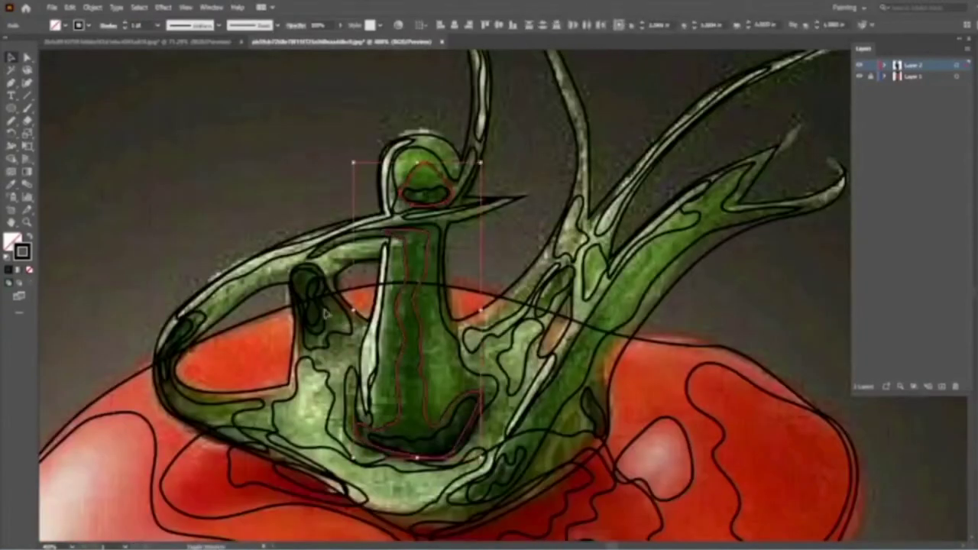
pyautogui.keyDown('shift'); pyautogui.click(325, 314); pyautogui.keyUp('shift')
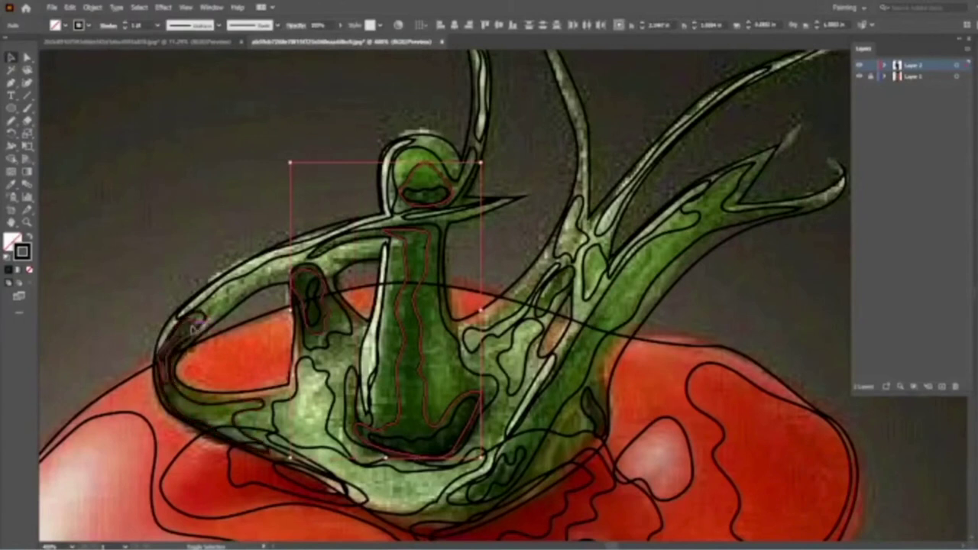
pyautogui.keyDown('shift'); pyautogui.click(193, 325); pyautogui.keyUp('shift')
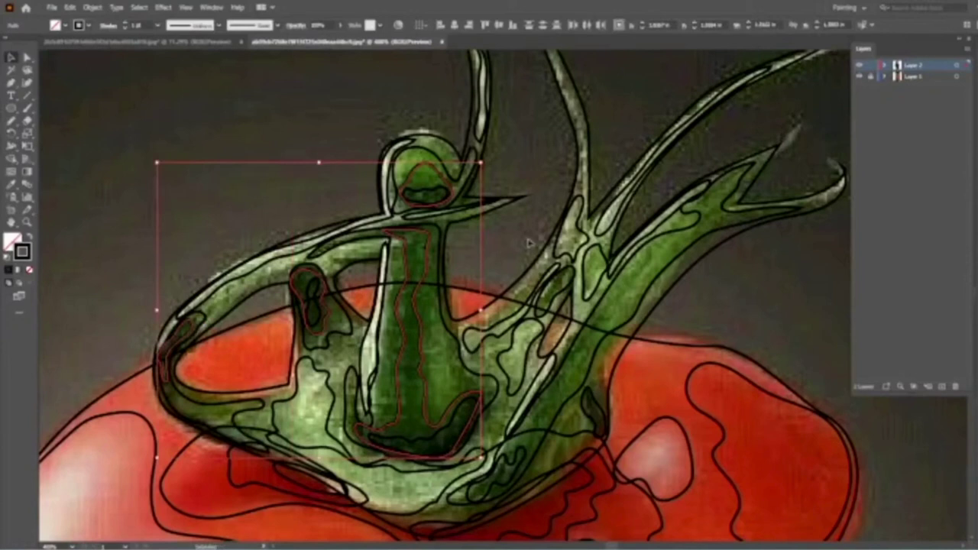
# Restart the selection with the stem-base, left-leaf, bulb and other stem paths
pyautogui.click(444, 430)
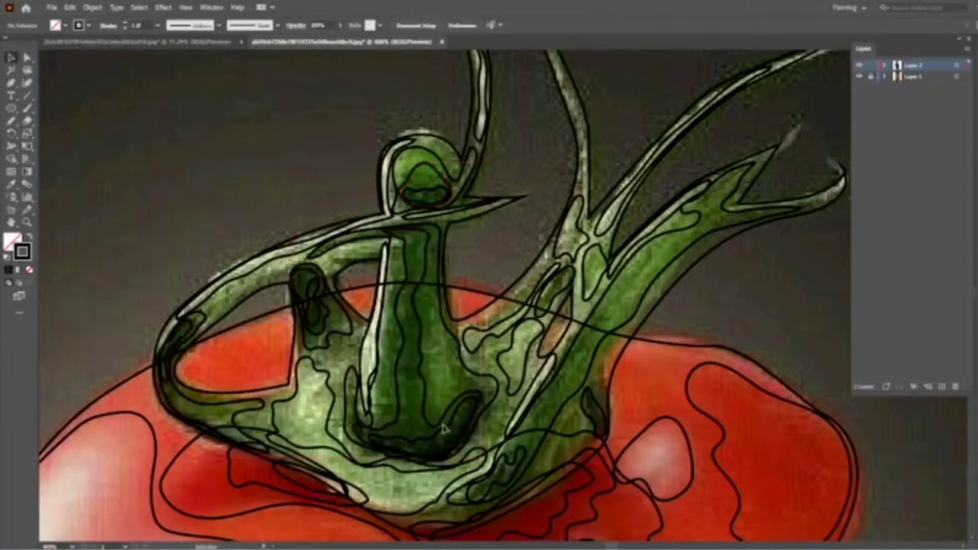
pyautogui.click(443, 430)
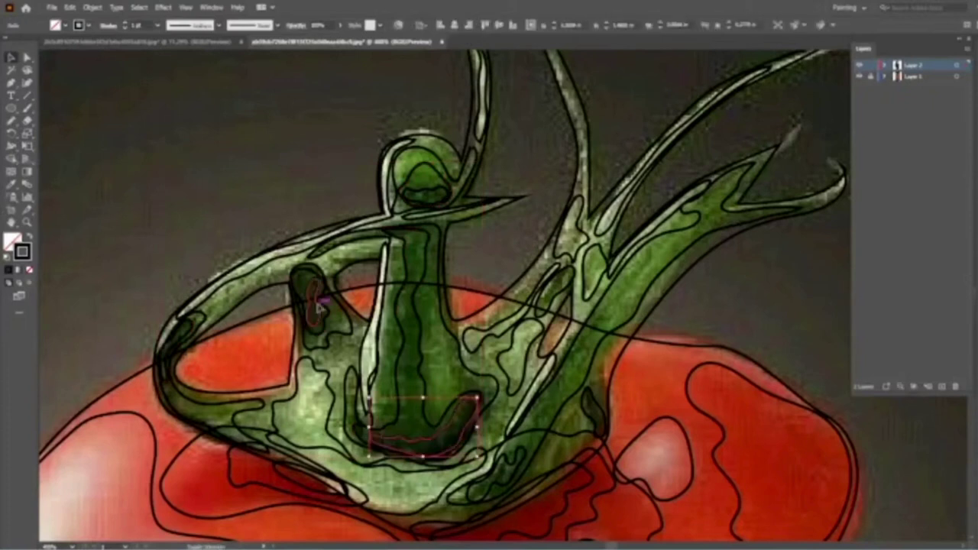
pyautogui.keyDown('shift'); pyautogui.click(319, 306); pyautogui.keyUp('shift')
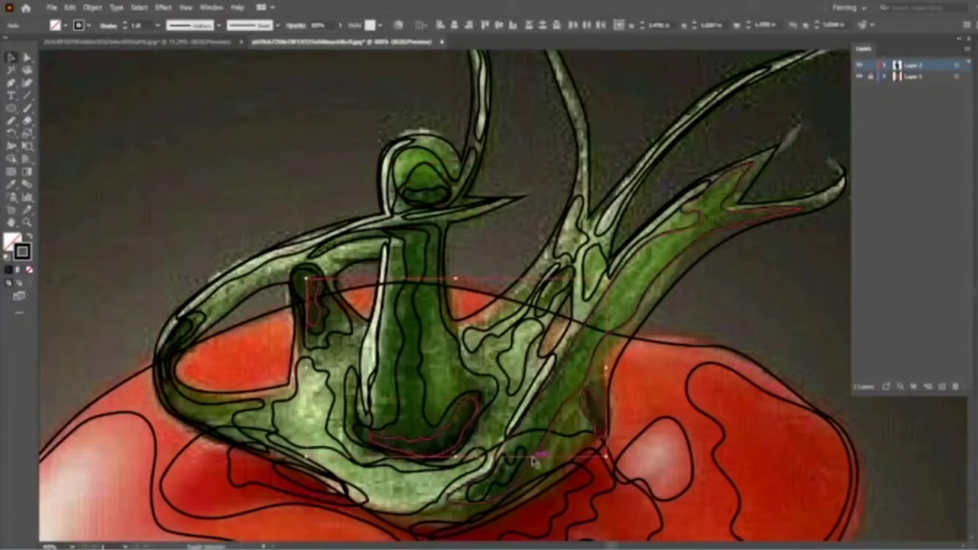
pyautogui.keyDown('shift'); pyautogui.click(535, 459); pyautogui.keyUp('shift')
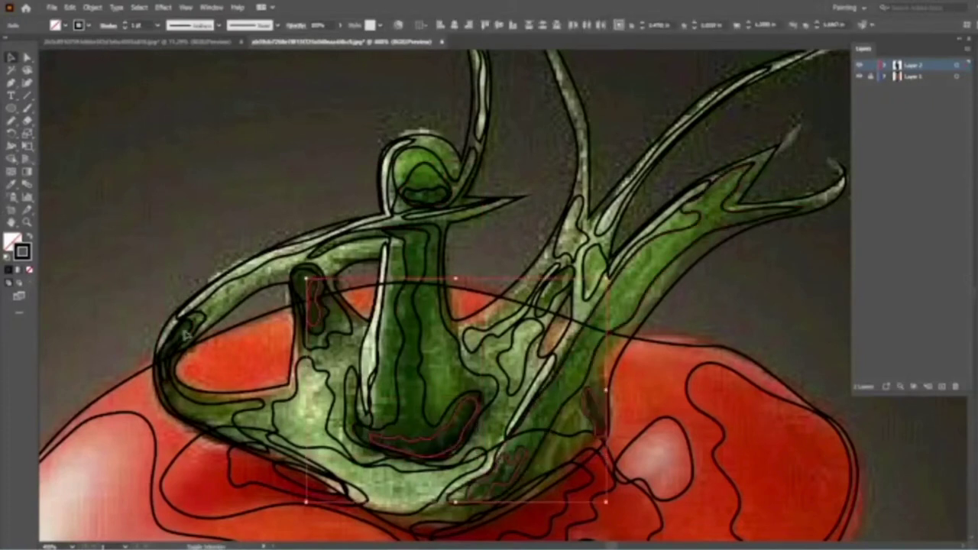
pyautogui.keyDown('shift'); pyautogui.click(186, 334); pyautogui.keyUp('shift')
pyautogui.scroll(3, 564, 203)
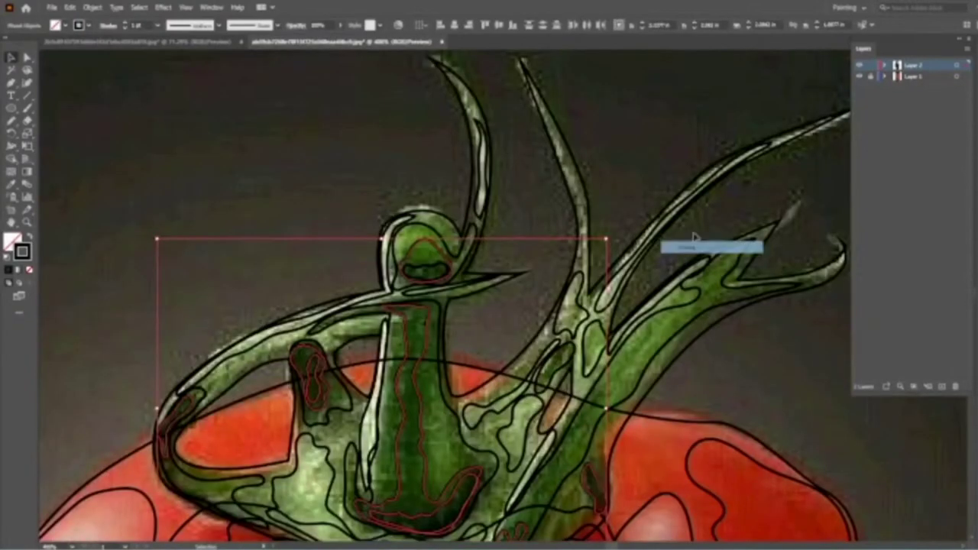
# Select the upper-right leaf path, left stem highlight and another stem path together
pyautogui.click(693, 238)
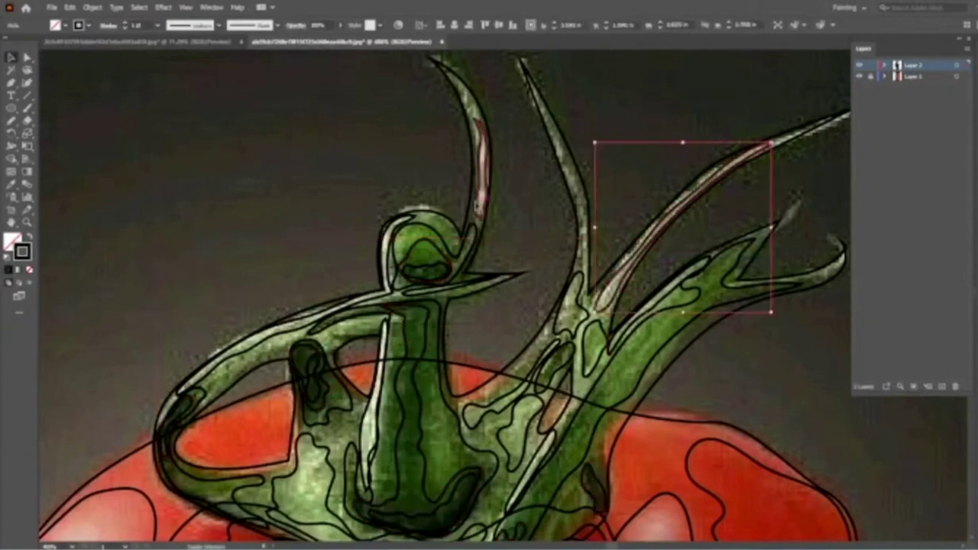
pyautogui.keyDown('shift'); pyautogui.click(482, 168); pyautogui.keyUp('shift')
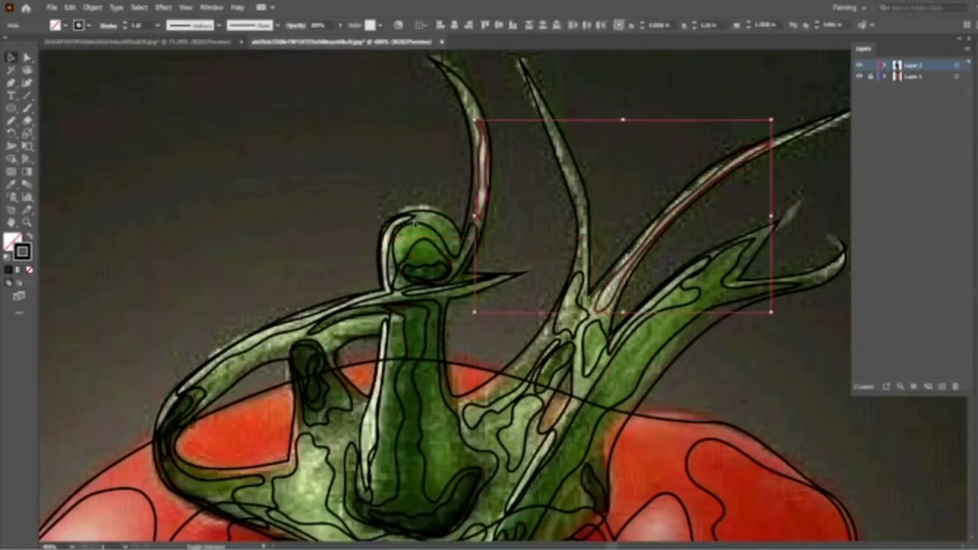
pyautogui.keyDown('shift'); pyautogui.click(602, 382); pyautogui.keyUp('shift')
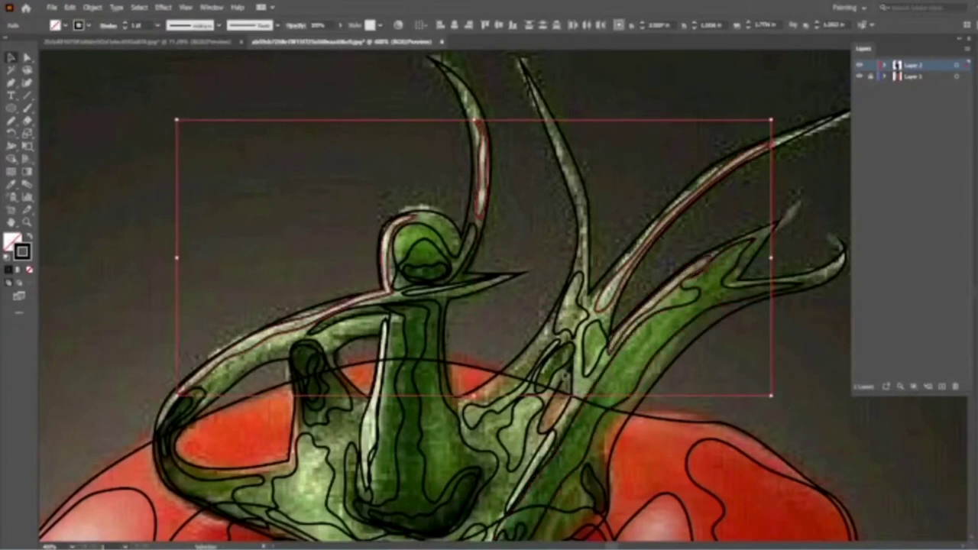
pyautogui.scroll(-3, 443, 298)
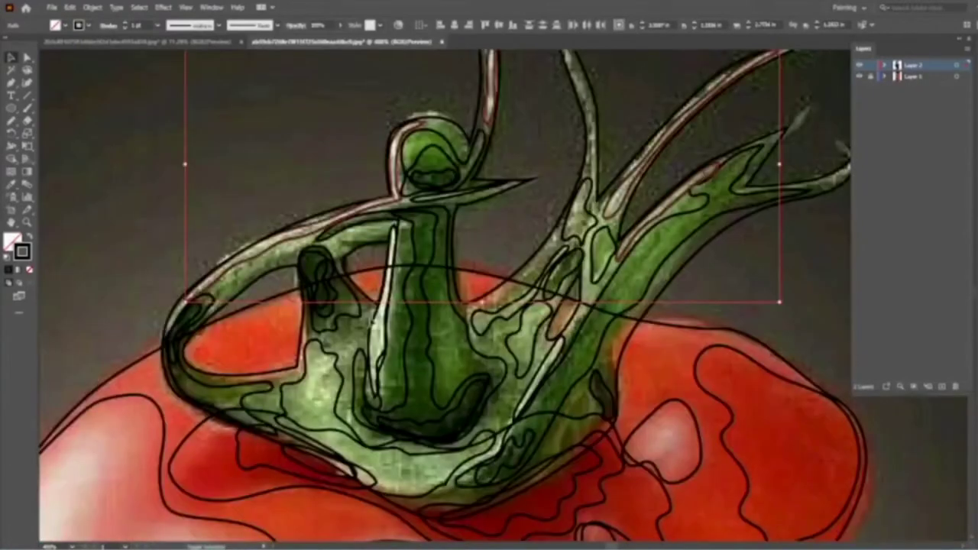
# Group the lower stem paths, then group them with the right-side and upper stem paths
pyautogui.keyDown('shift'); pyautogui.click(535, 389); pyautogui.keyUp('shift')
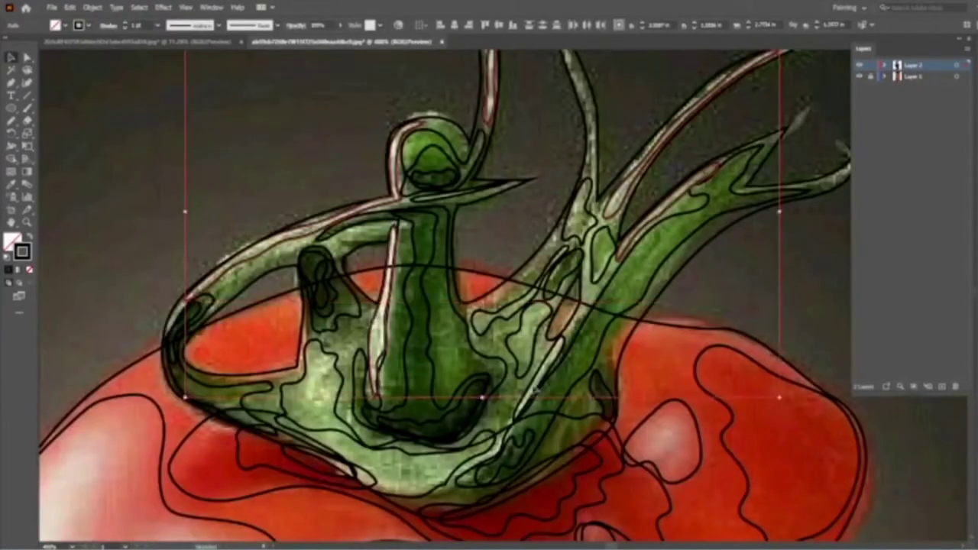
pyautogui.rightClick(482, 258)
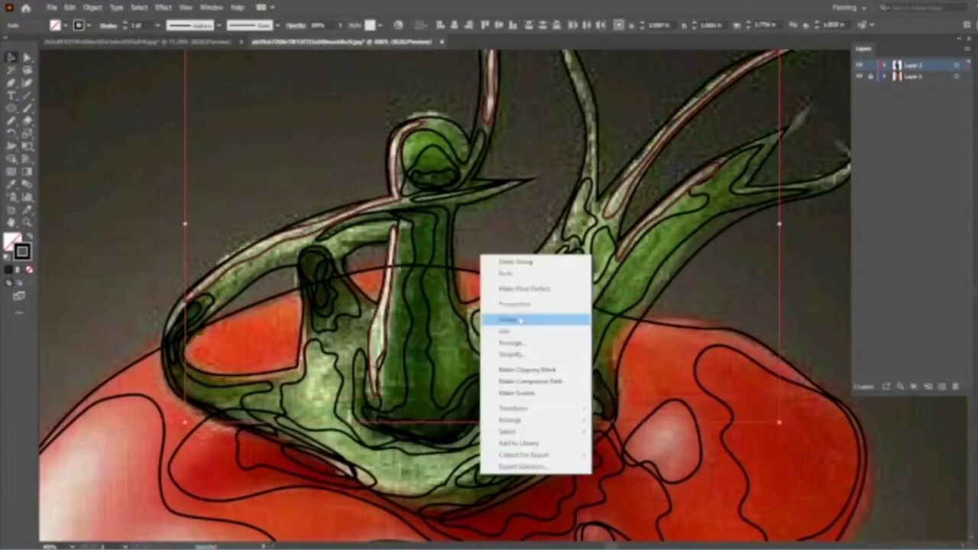
pyautogui.click(519, 320)
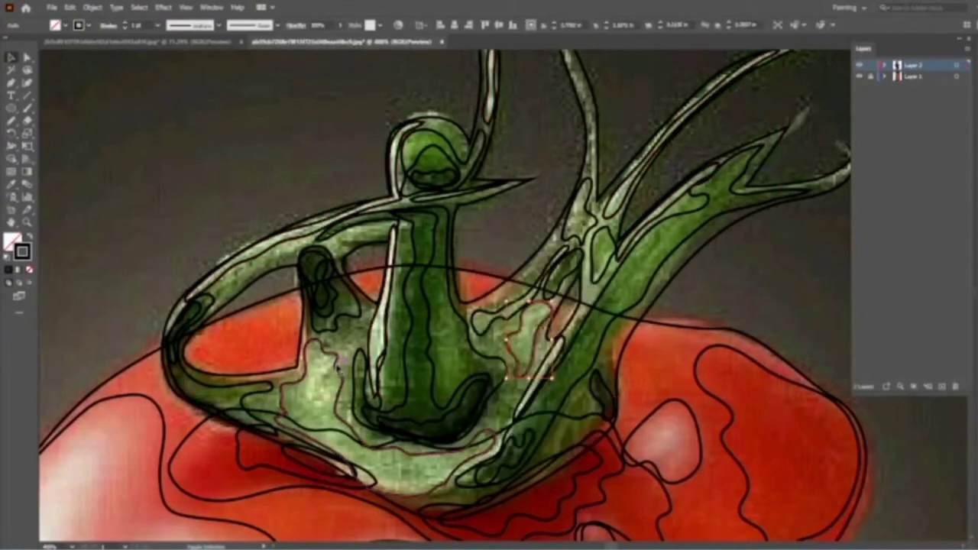
pyautogui.keyDown('shift'); pyautogui.click(564, 264); pyautogui.keyUp('shift')
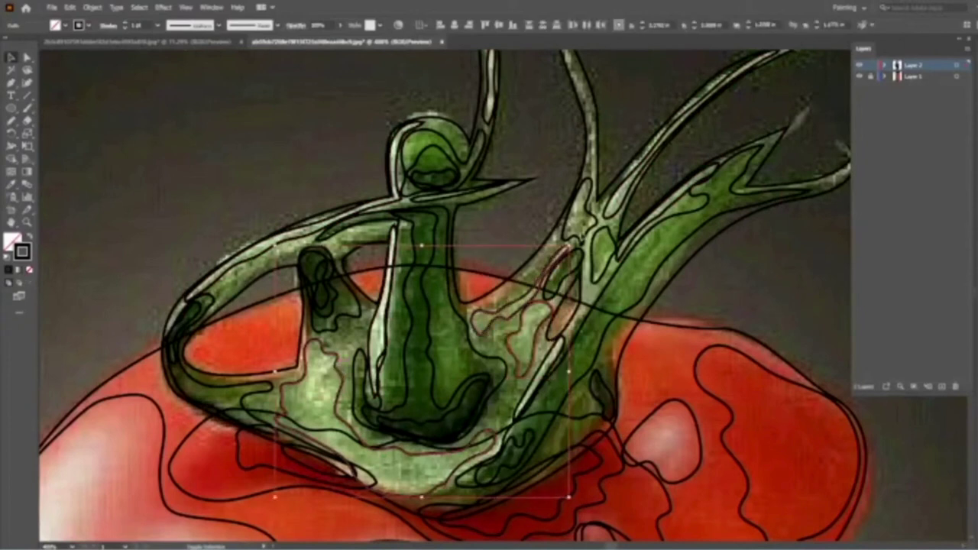
pyautogui.keyDown('shift'); pyautogui.click(589, 222); pyautogui.keyUp('shift')
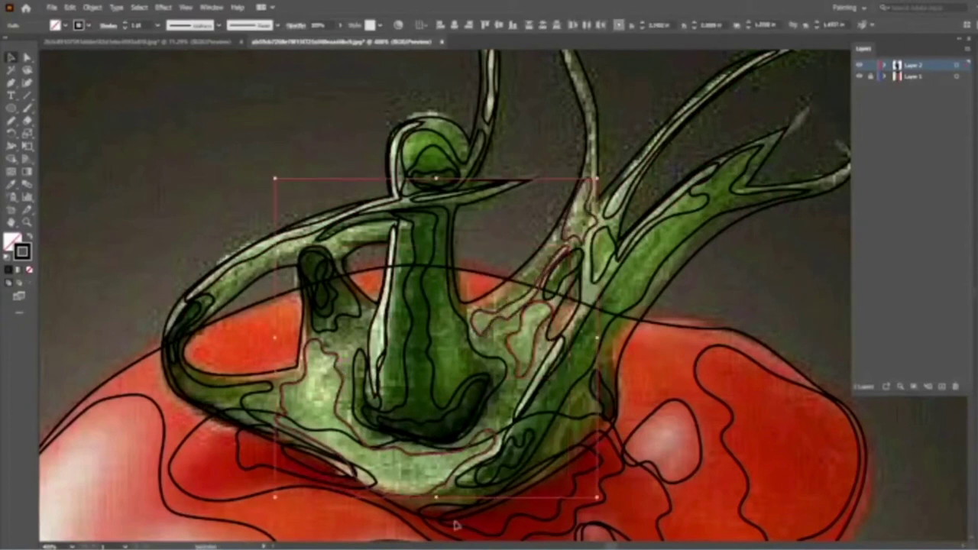
pyautogui.rightClick(506, 247)
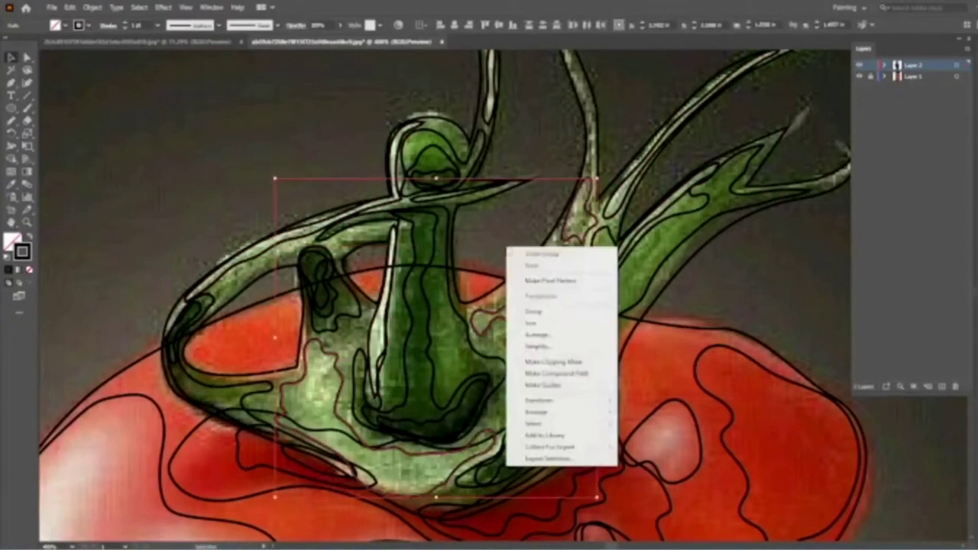
pyautogui.click(436, 205)
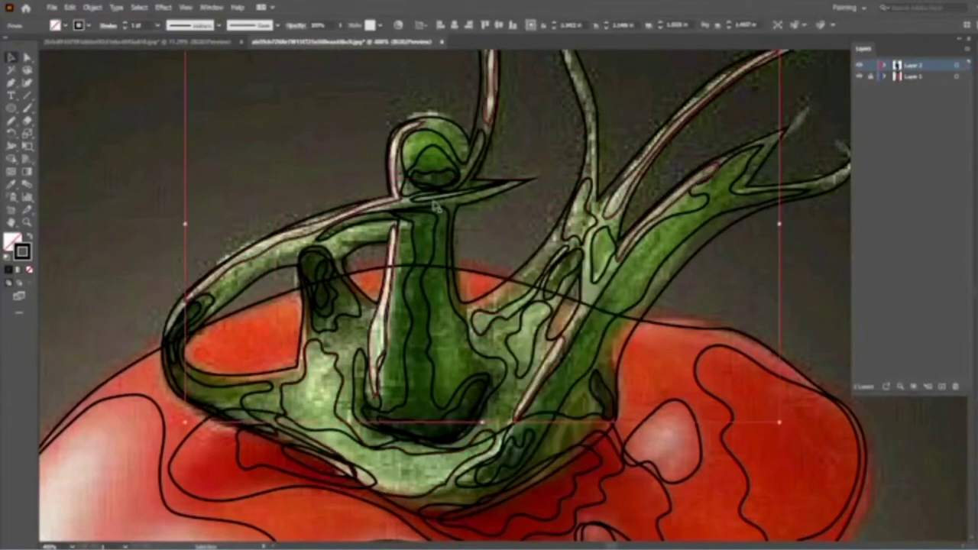
# Inspect the central stem paths by isolating the stem group, then exit isolation
pyautogui.rightClick(503, 219)
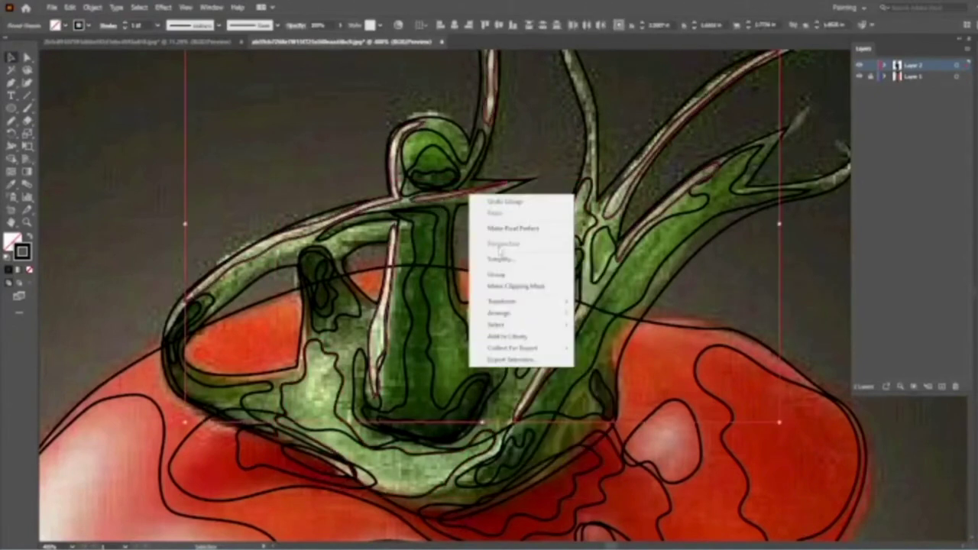
pyautogui.click(500, 252)
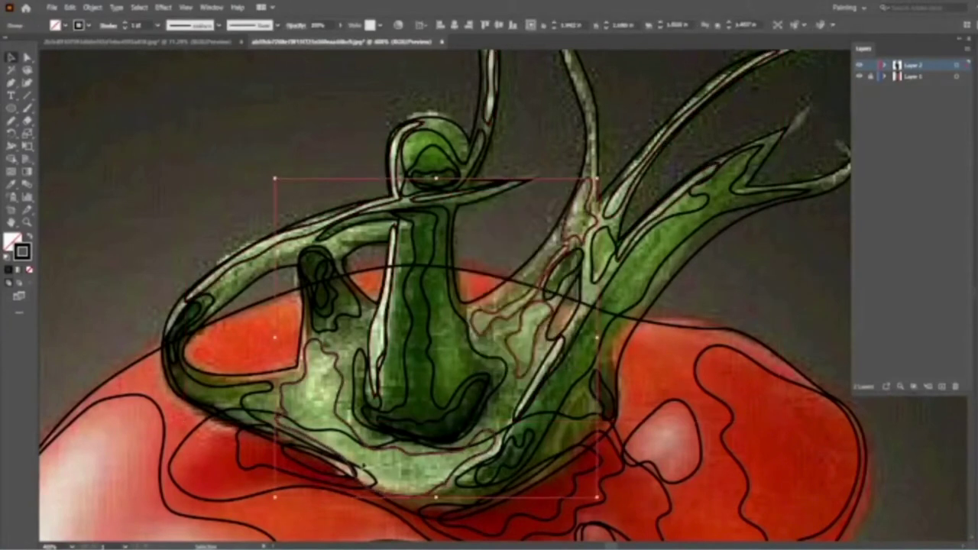
pyautogui.click(516, 470)
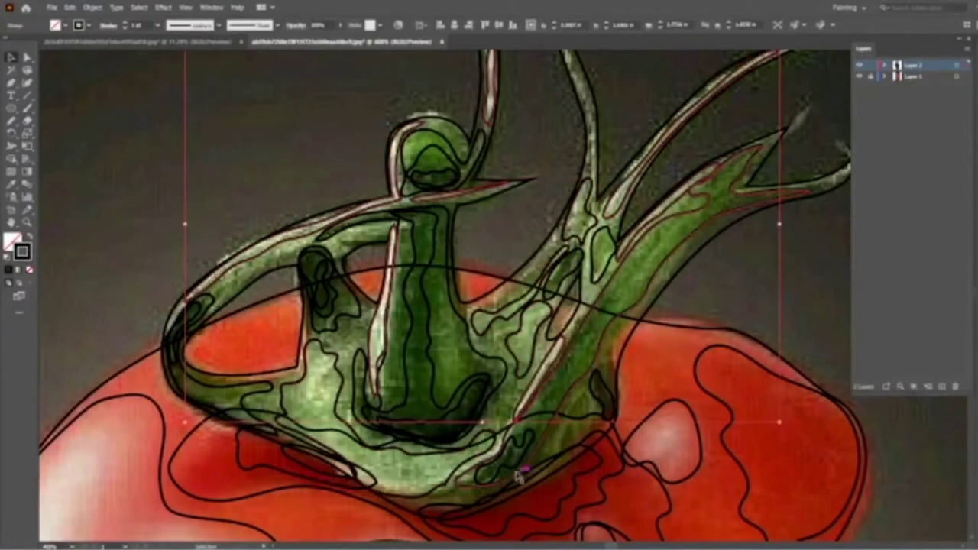
pyautogui.click(561, 413)
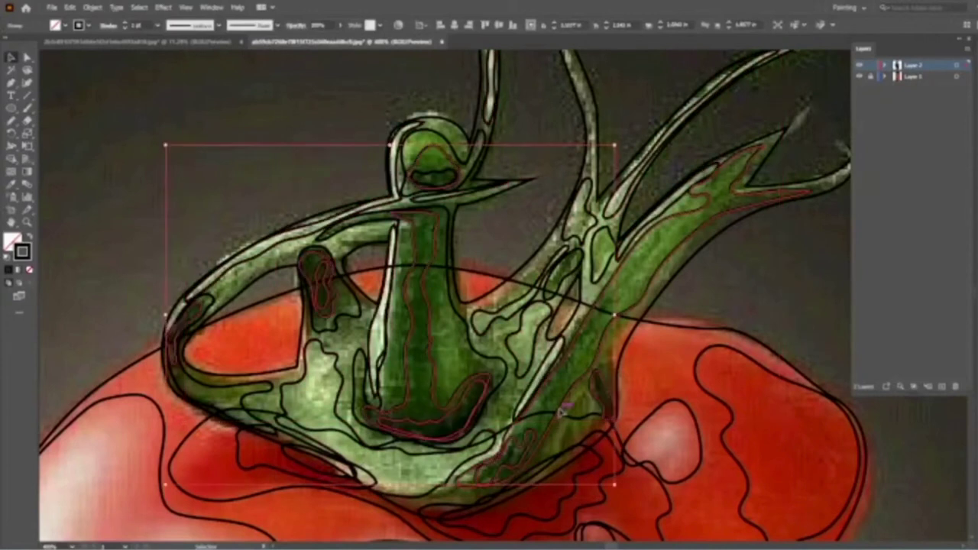
pyautogui.keyDown('shift'); pyautogui.click(457, 405); pyautogui.keyUp('shift')
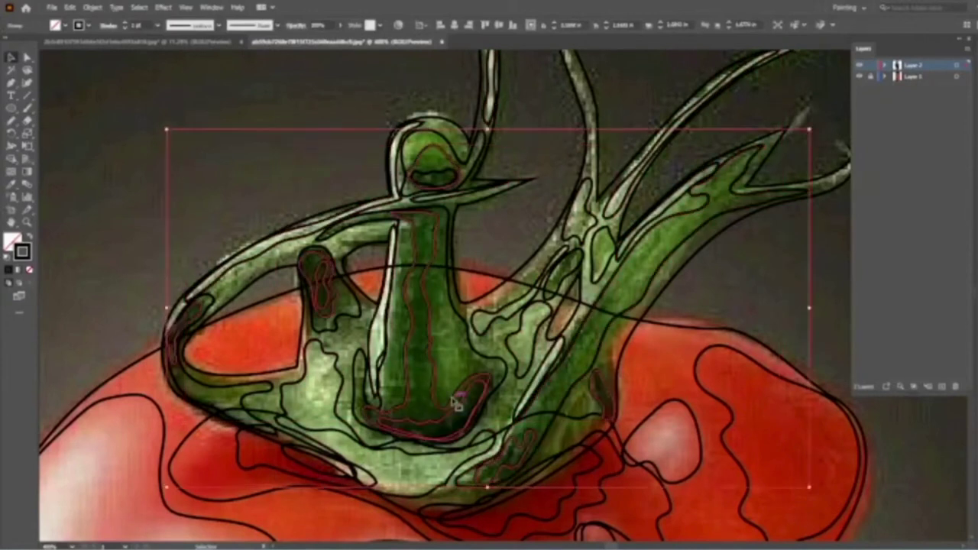
pyautogui.keyDown('shift'); pyautogui.click(458, 405); pyautogui.keyUp('shift')
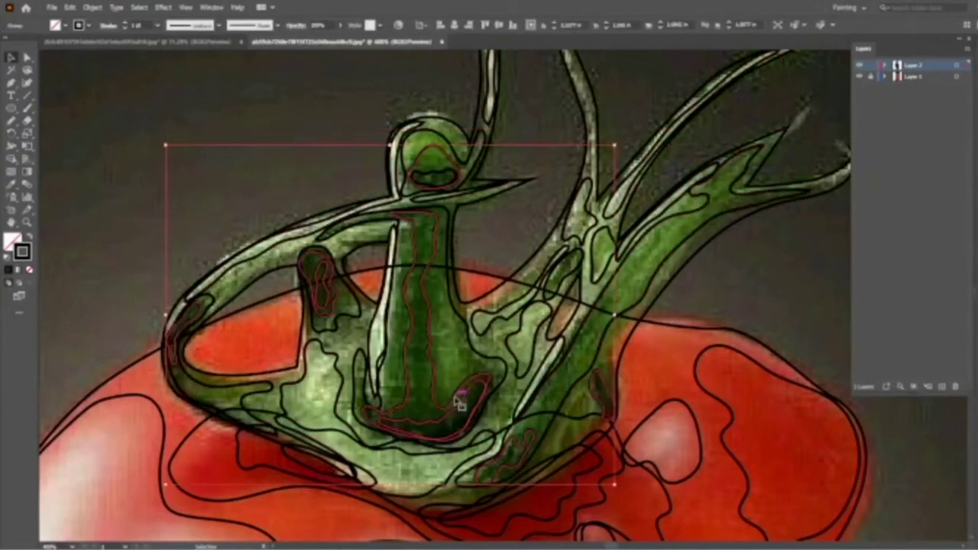
pyautogui.doubleClick(459, 403)
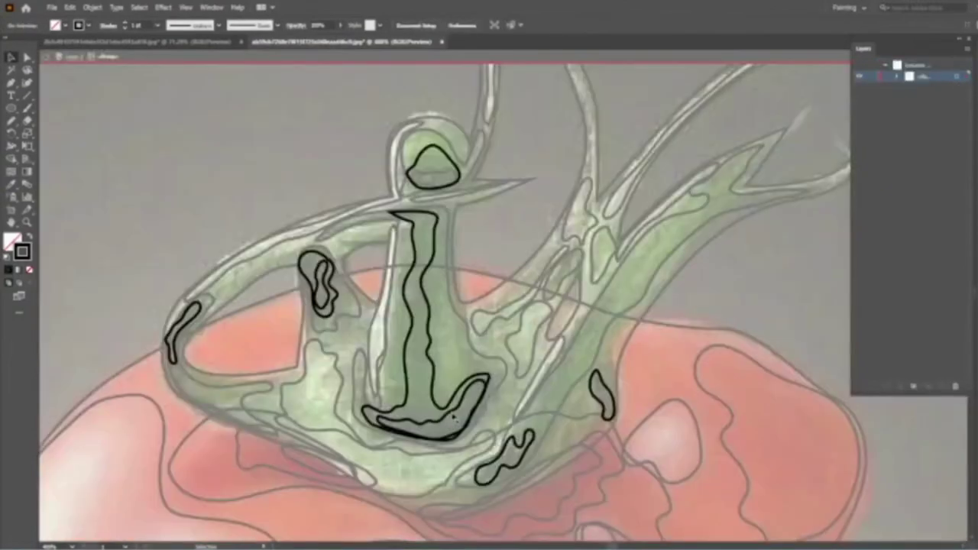
pyautogui.press('Escape')
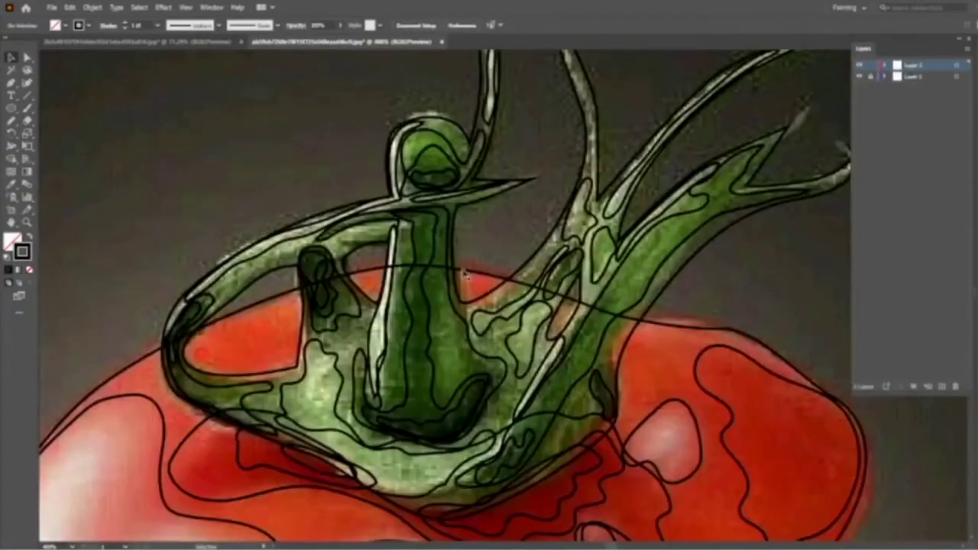
# Ungroup the stem group and regroup its left, top and right detail pieces
pyautogui.rightClick(449, 417)
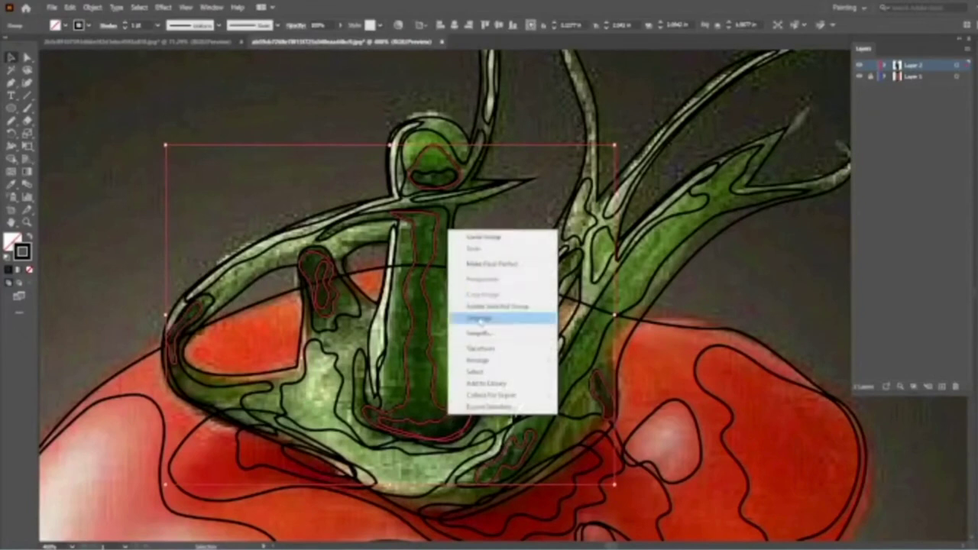
pyautogui.click(479, 318)
pyautogui.click(469, 396)
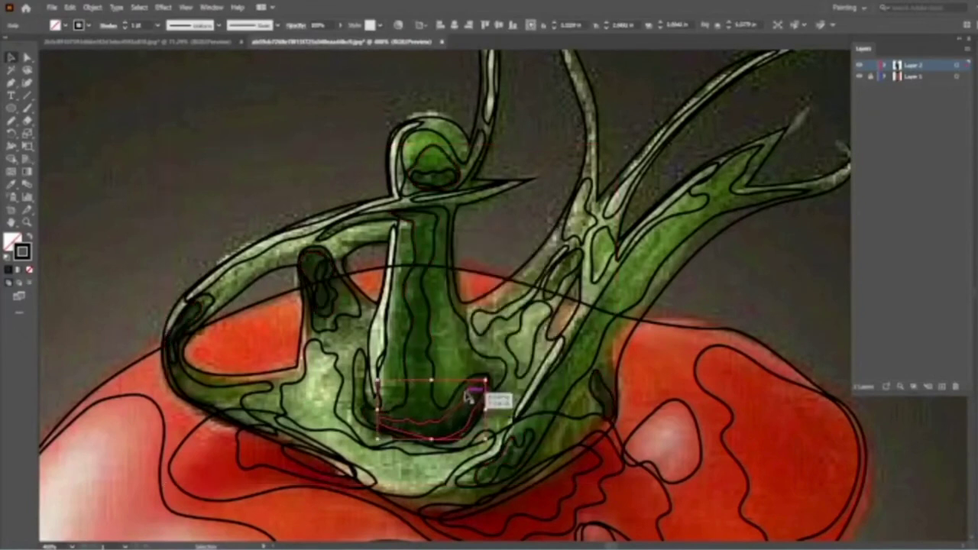
pyautogui.keyDown('shift'); pyautogui.click(324, 286); pyautogui.keyUp('shift')
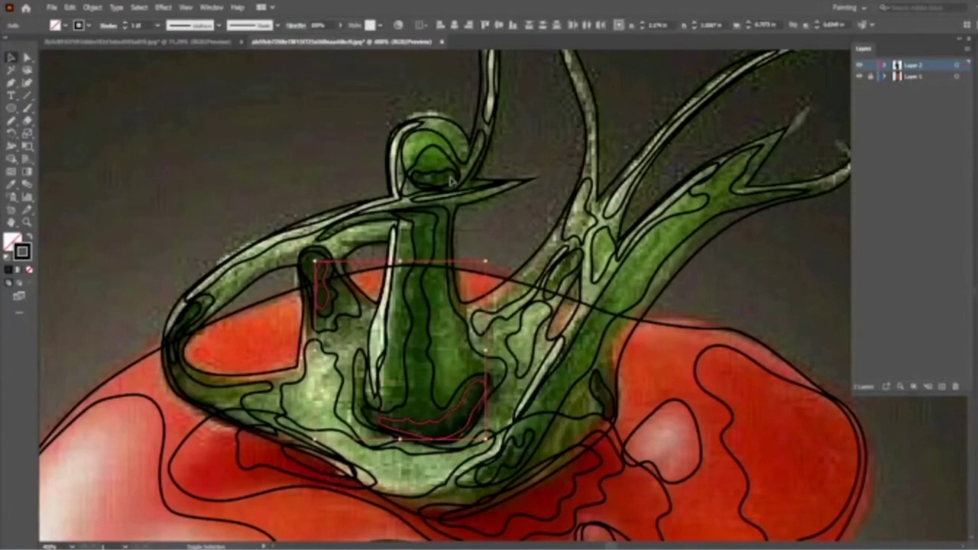
pyautogui.keyDown('shift'); pyautogui.click(452, 180); pyautogui.keyUp('shift')
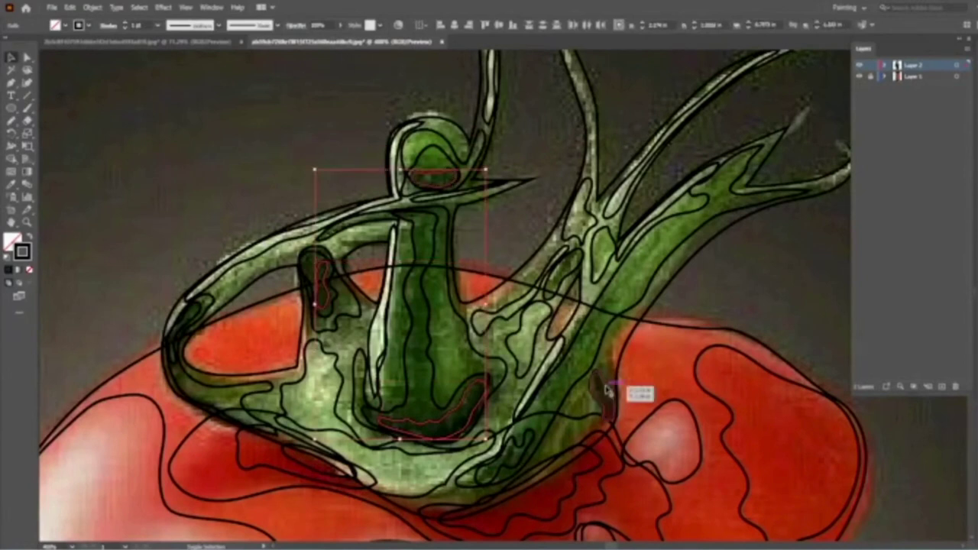
pyautogui.keyDown('shift'); pyautogui.click(606, 391); pyautogui.keyUp('shift')
pyautogui.rightClick(606, 391)
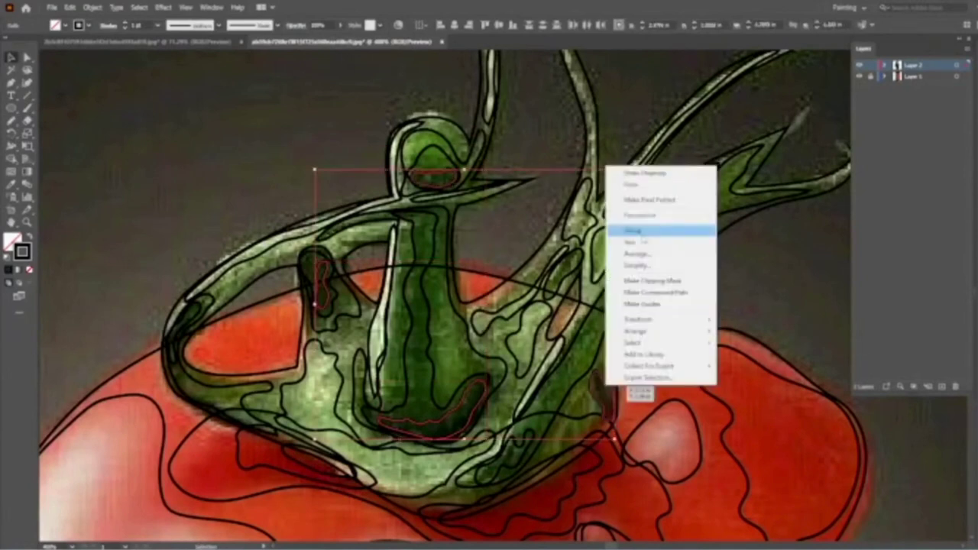
pyautogui.click(635, 231)
# Deselect everything, then check the new stem-detail group and the other stem group
pyautogui.hotkey('ctrl', 'shift', 'a')
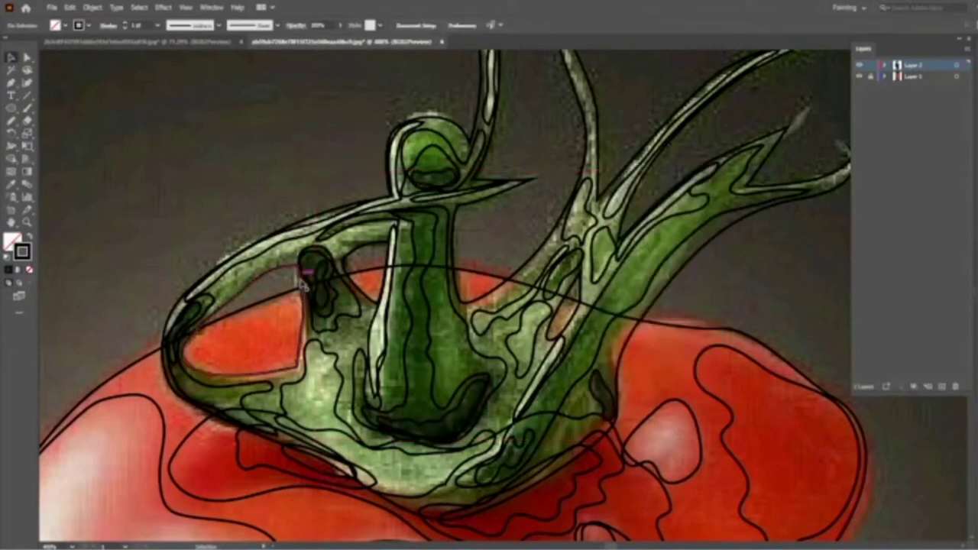
pyautogui.click(437, 246)
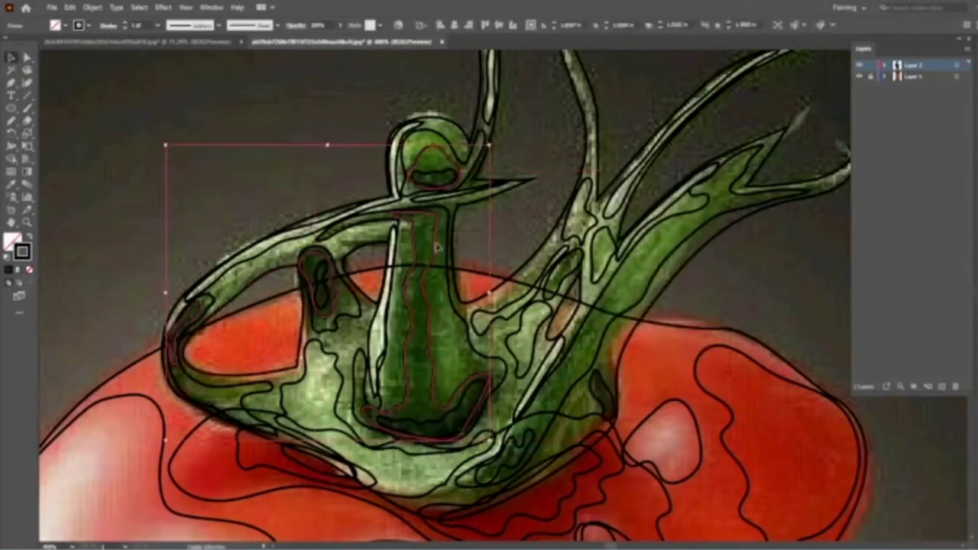
pyautogui.keyDown('shift'); pyautogui.click(430, 337); pyautogui.keyUp('shift')
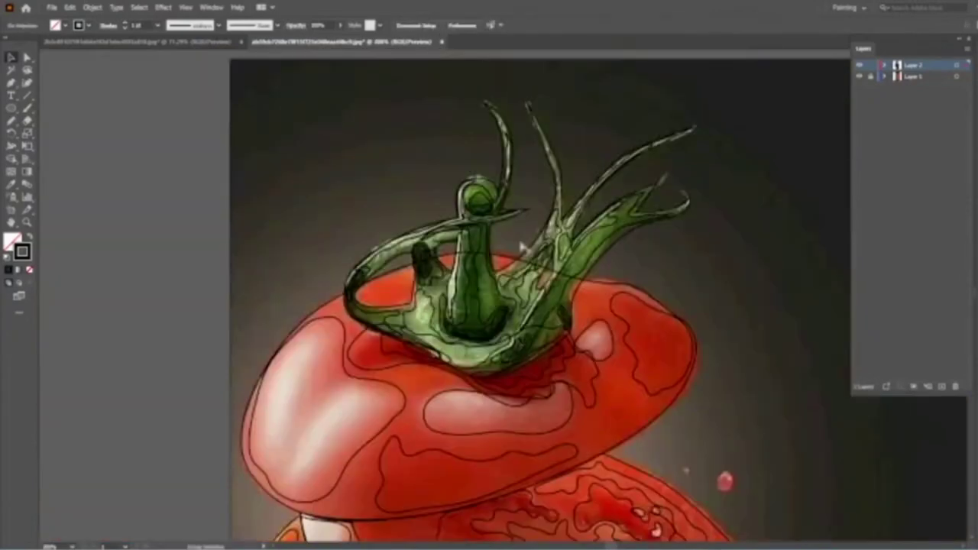
# Fit the artboard and hide Layer 1's tomato photo, leaving only the black line art
pyautogui.scroll(-5, 521, 245)
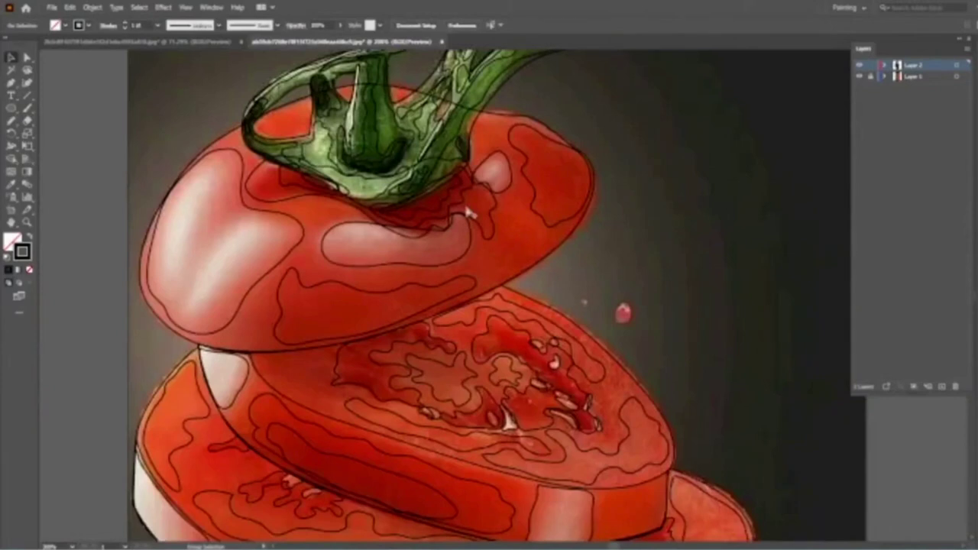
pyautogui.hotkey('ctrl', '0')
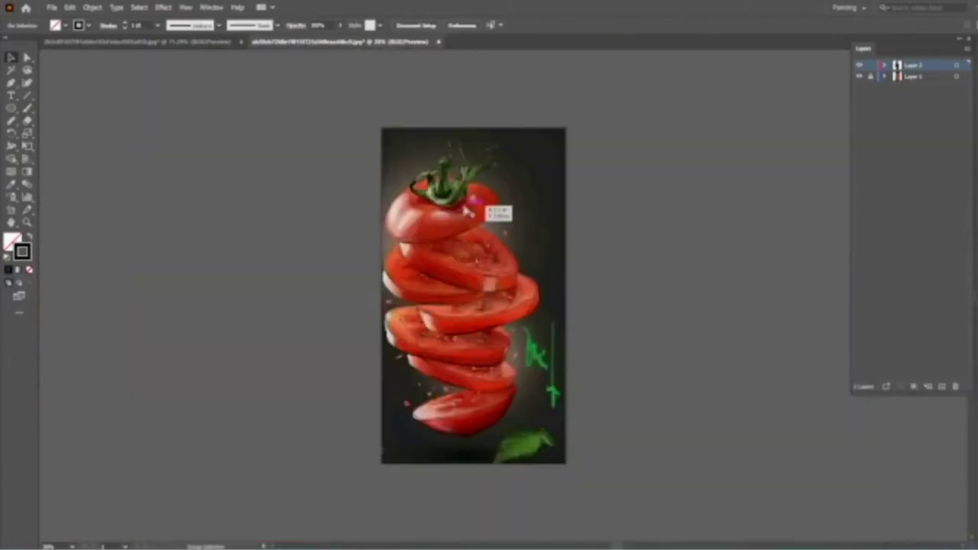
pyautogui.scroll(2, 468, 211)
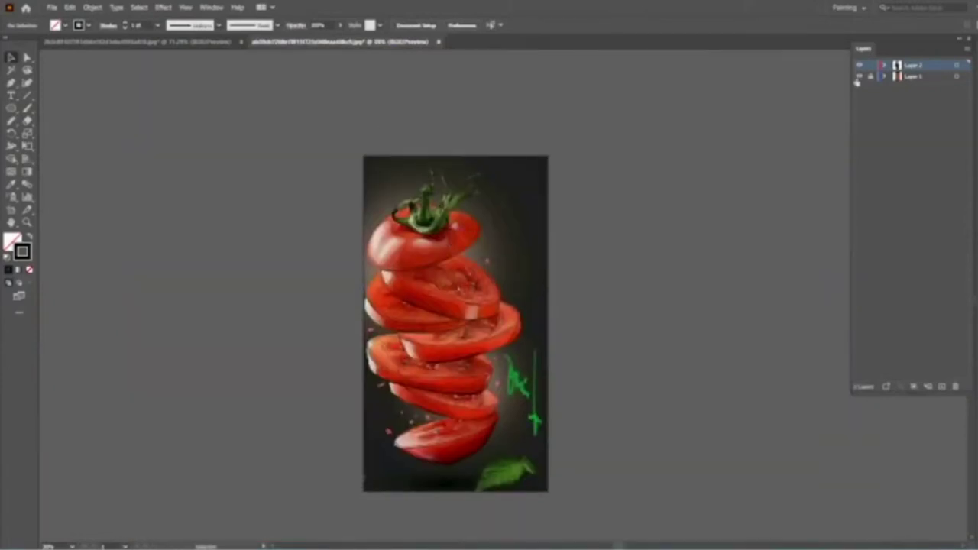
pyautogui.click(858, 77)
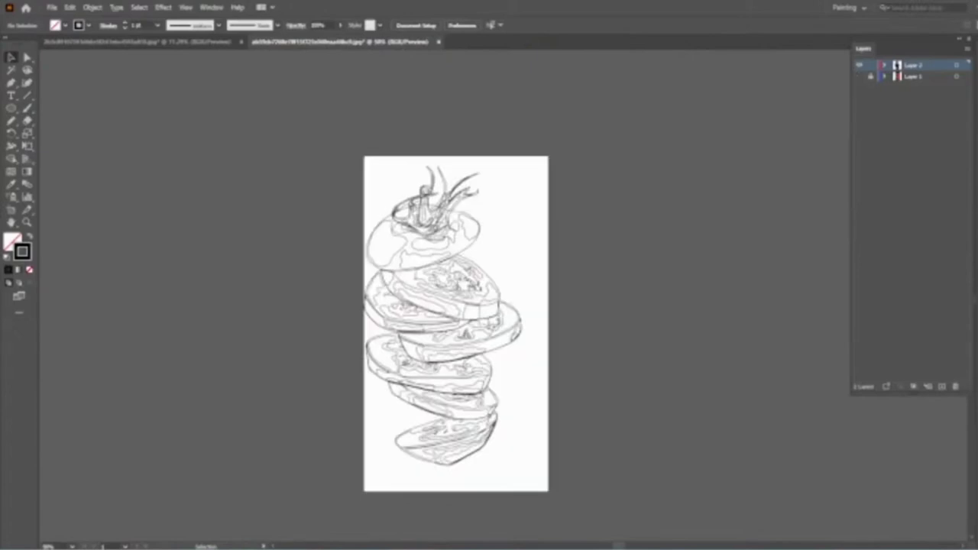
pyautogui.scroll(2, 531, 349)
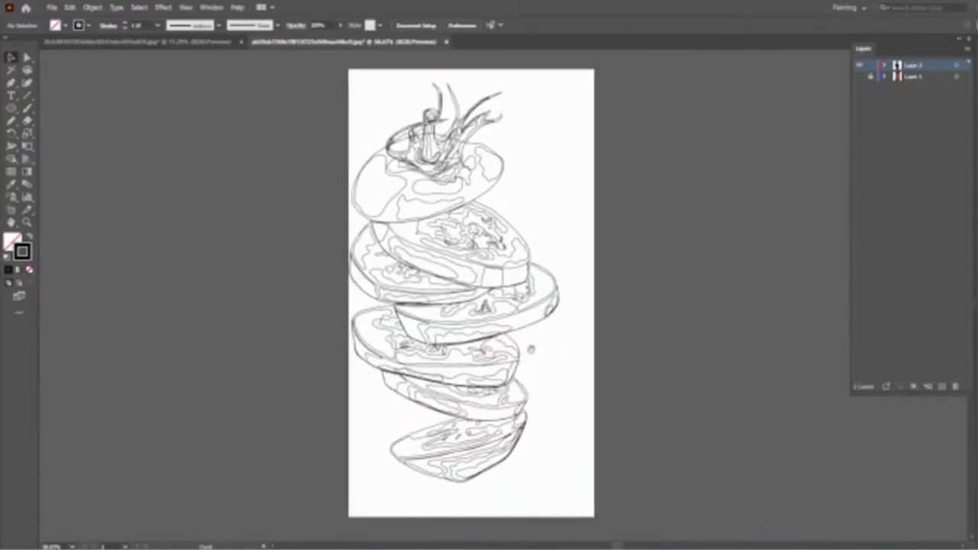
pyautogui.click(739, 193)
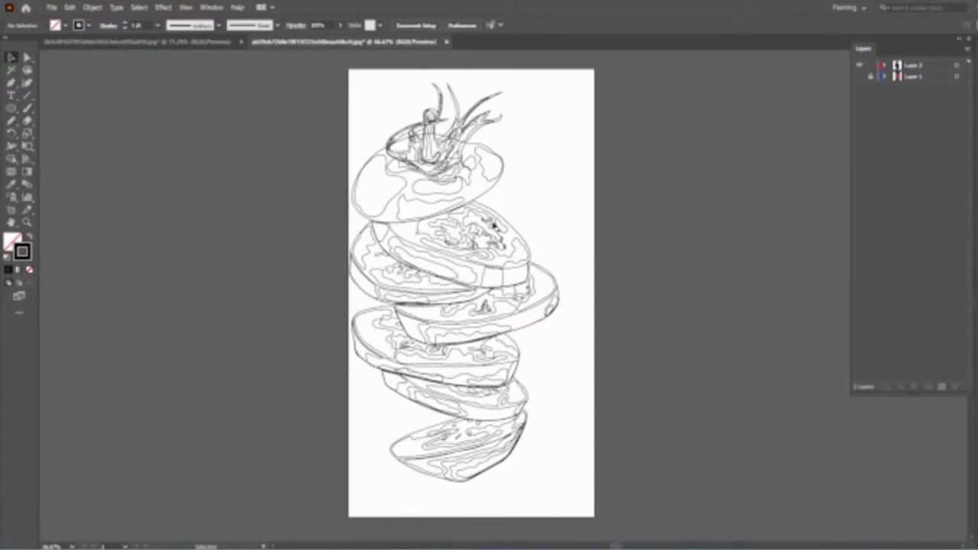
# Select the top tomato slice and zoom in closely on the stem
pyautogui.click(493, 224)
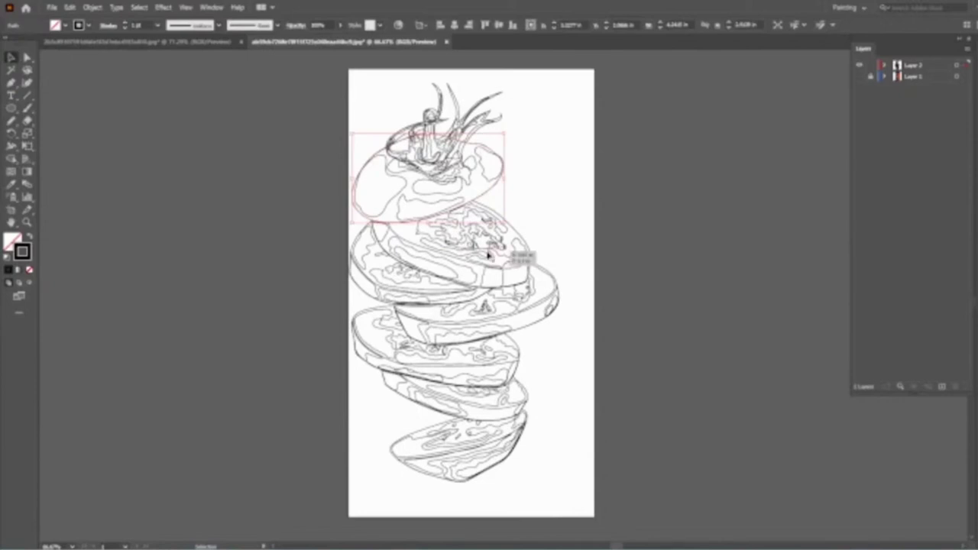
pyautogui.scroll(1, 489, 256)
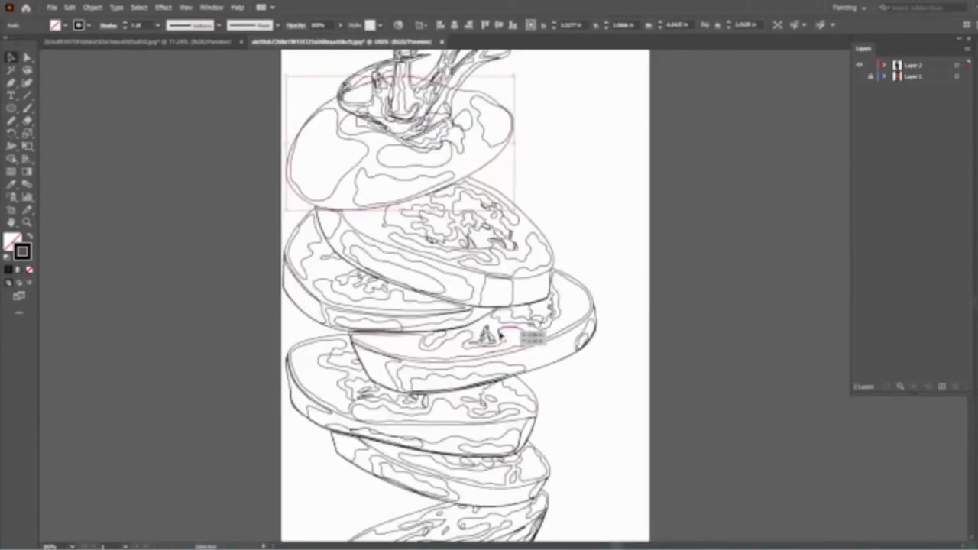
pyautogui.hscroll(-1, 501, 334)
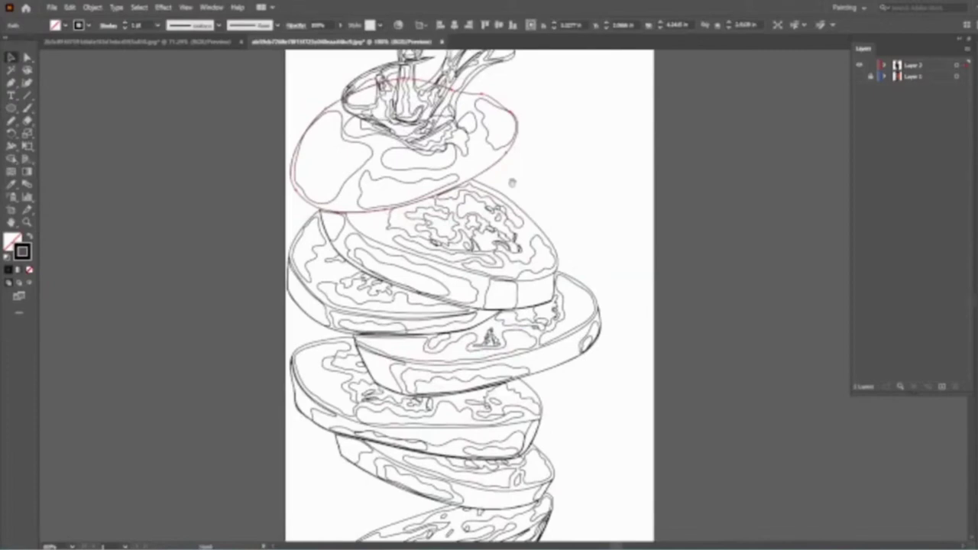
pyautogui.scroll(-1, 526, 206)
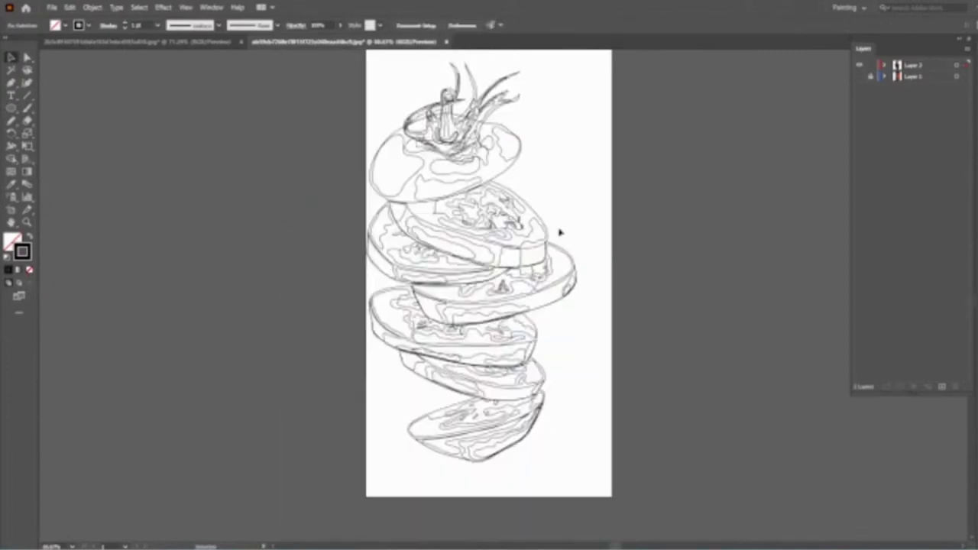
pyautogui.scroll(1, 560, 233)
pyautogui.hscroll(1, 528, 215)
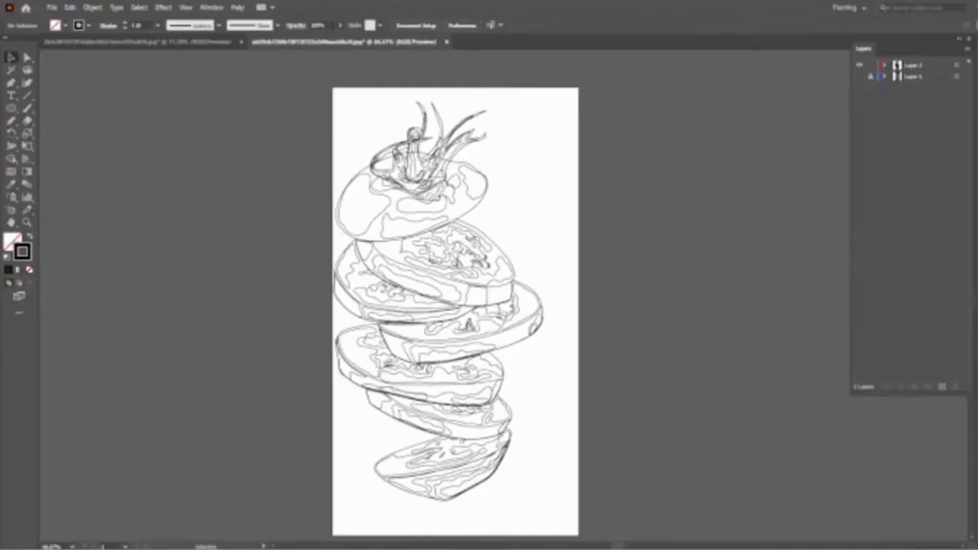
pyautogui.hotkey('ctrl', '1')
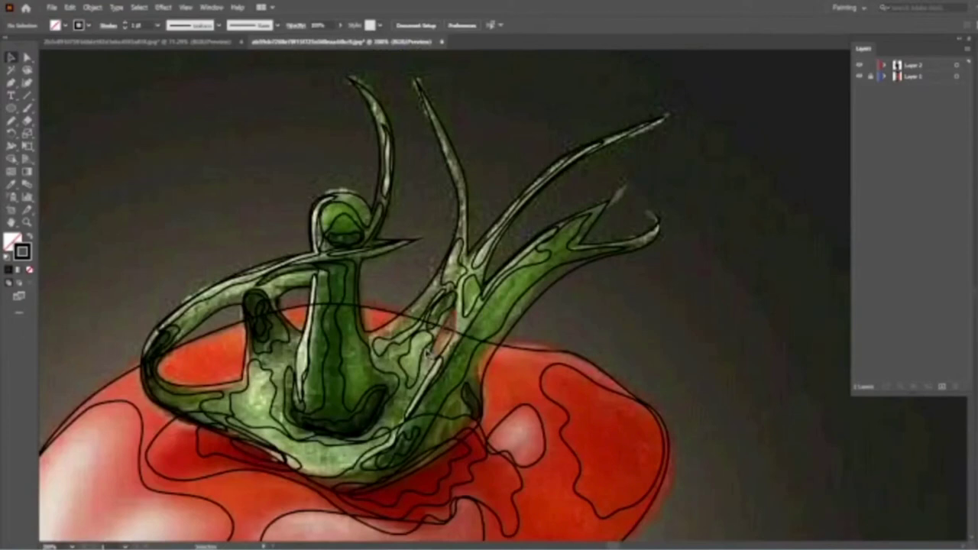
# Fill the inner stem paths with light green and olive green sampled from the photo
pyautogui.click(428, 355)
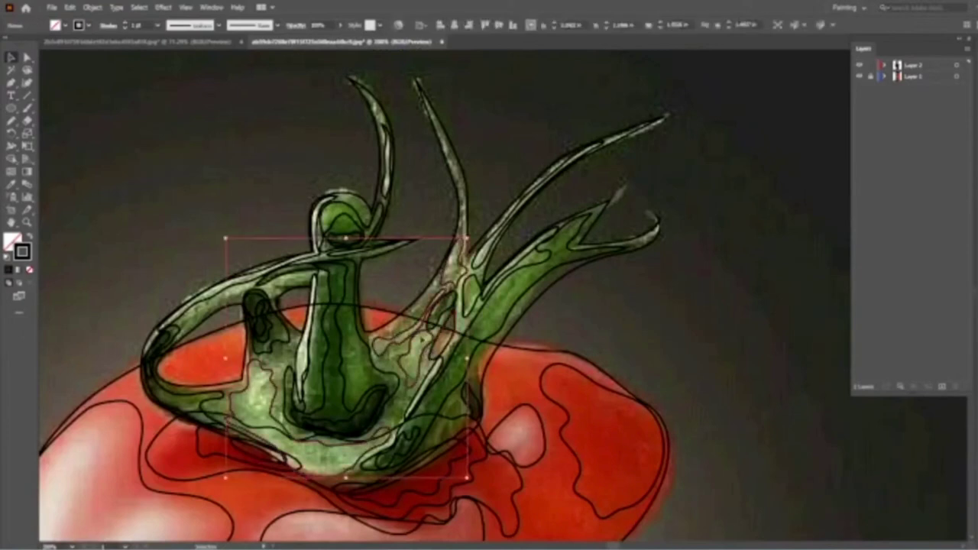
pyautogui.press('i')
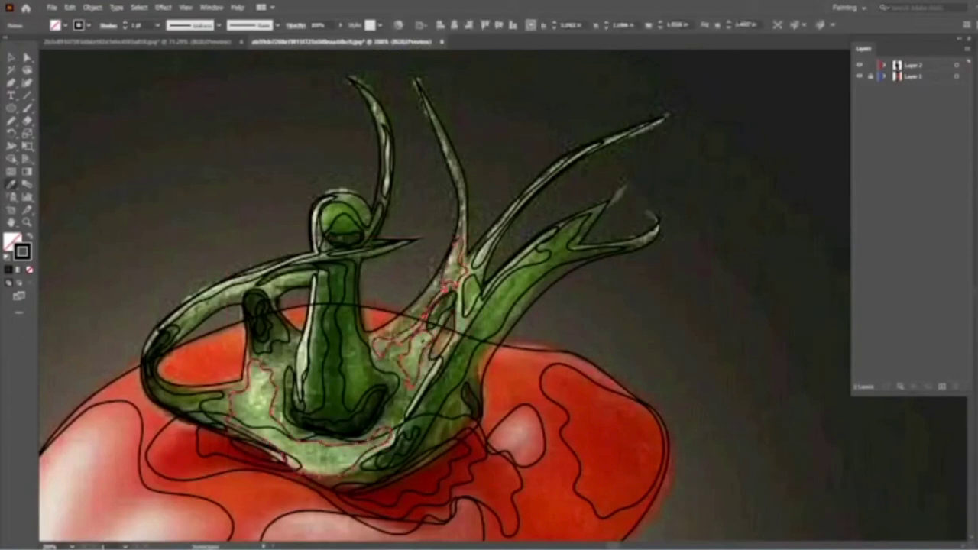
pyautogui.click(264, 332)
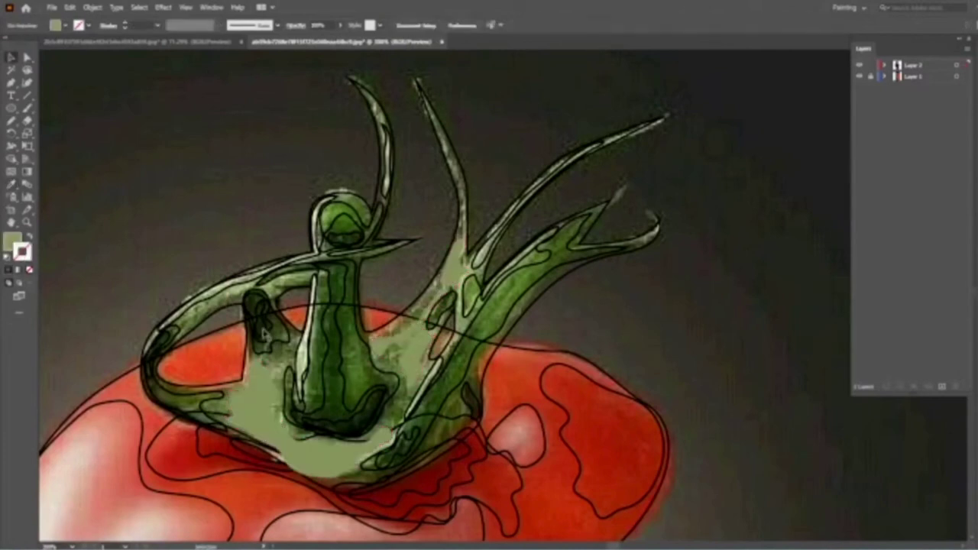
pyautogui.click(263, 333)
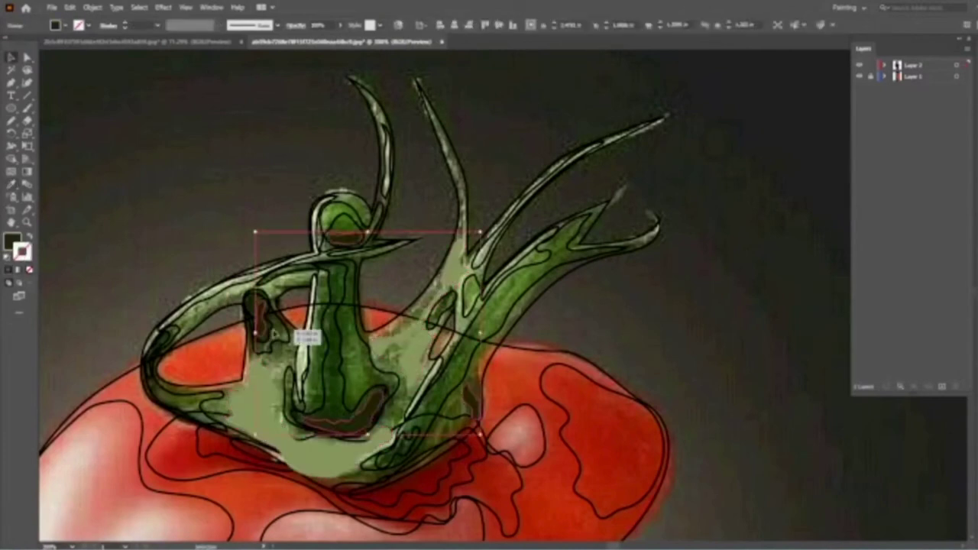
pyautogui.press('i')
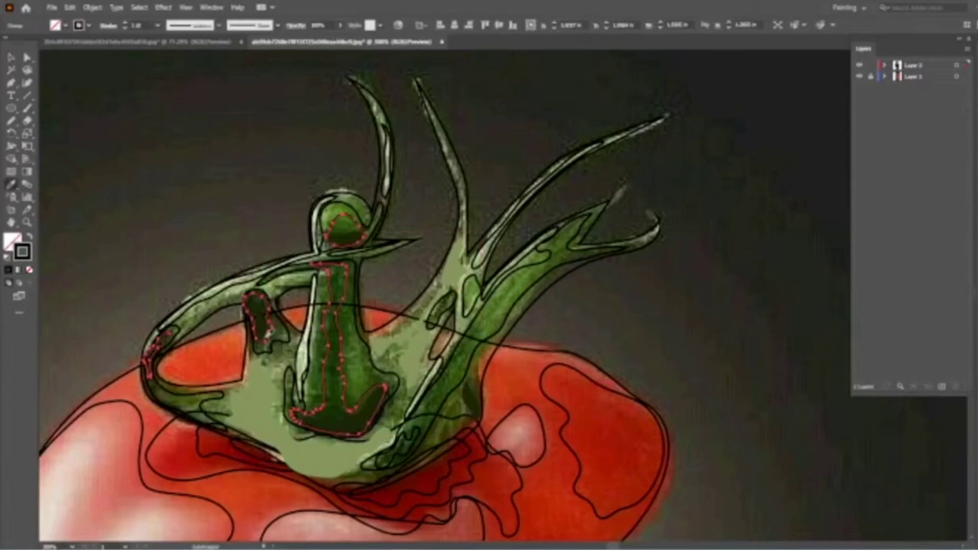
pyautogui.click(428, 359)
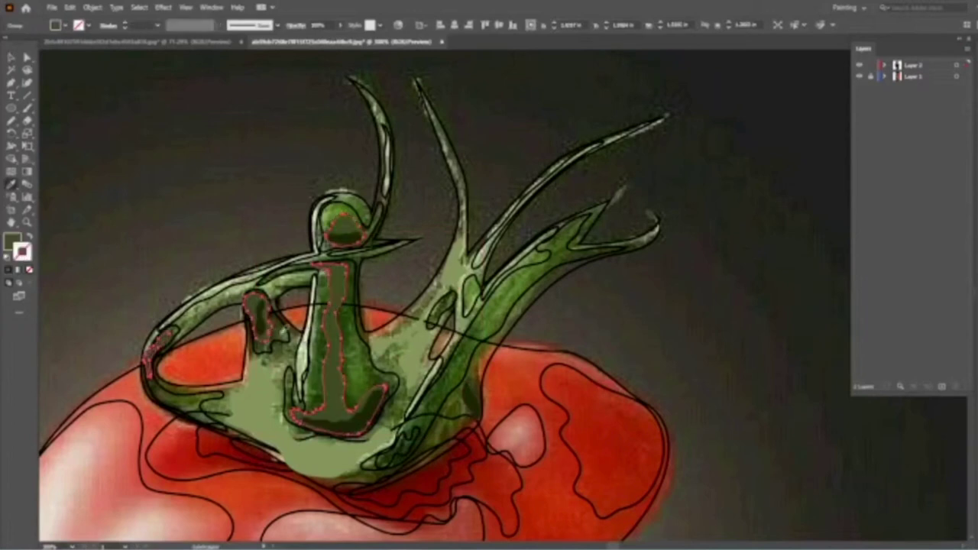
# Fill the outer stem and branch paths with a sampled lighter olive green
pyautogui.click(535, 260)
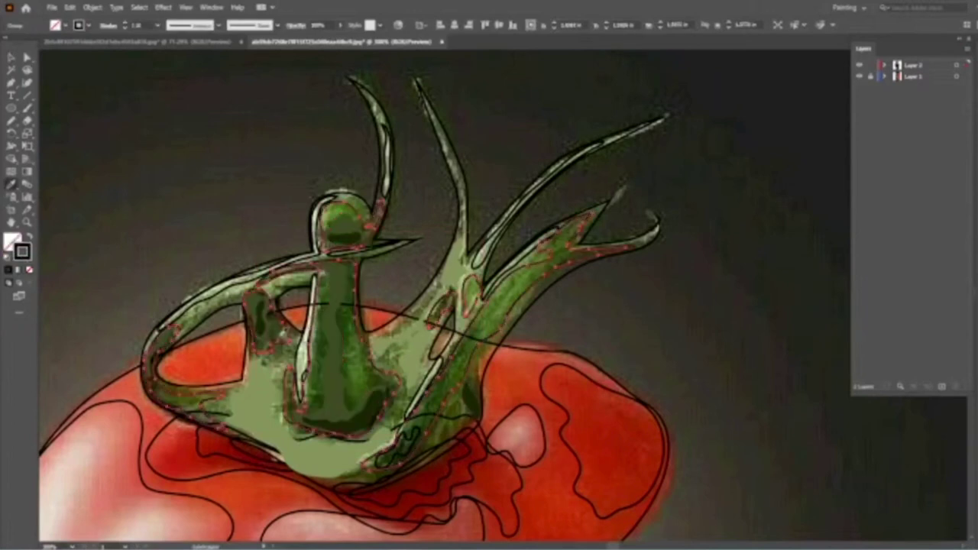
pyautogui.click(336, 352)
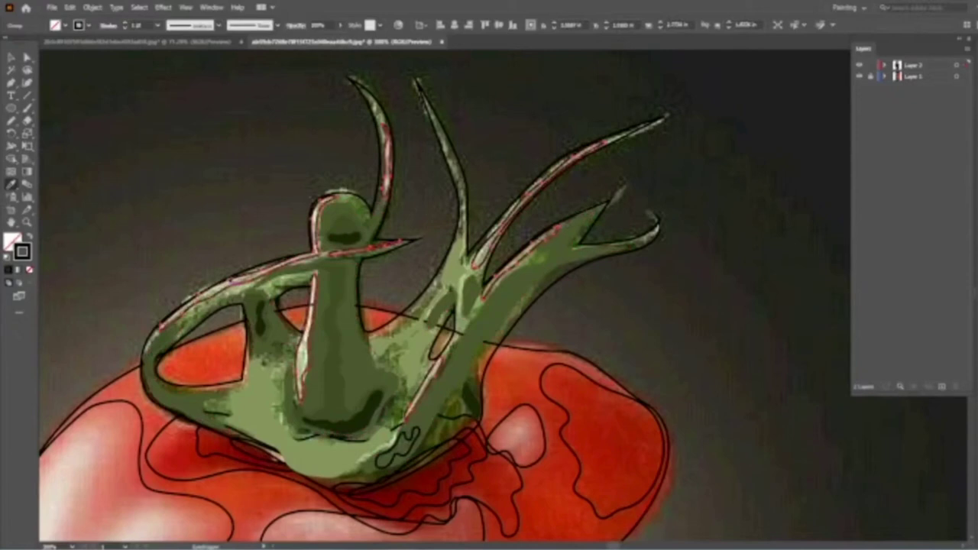
pyautogui.click(484, 286)
pyautogui.press('v')
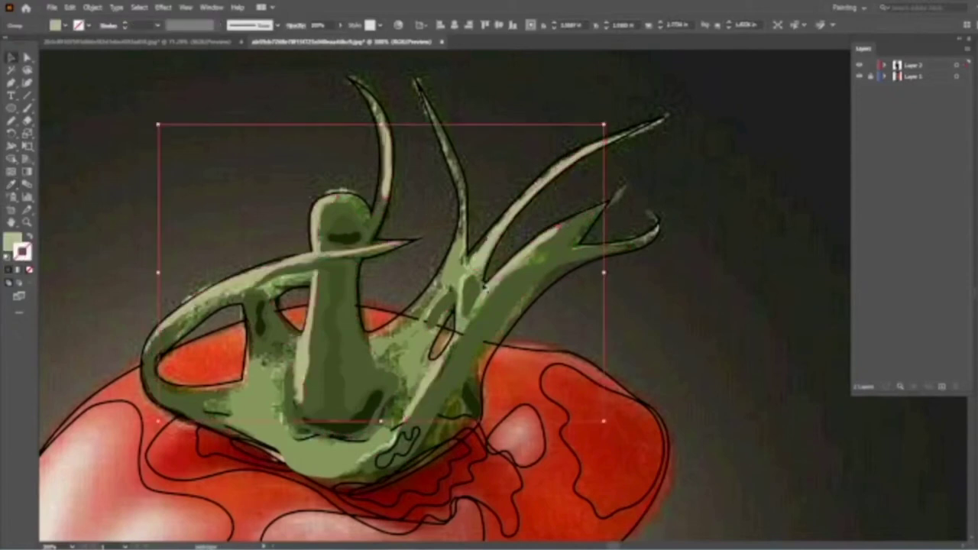
# Select the small stem path and left stem loop, then the whole stem outline
pyautogui.click(452, 320)
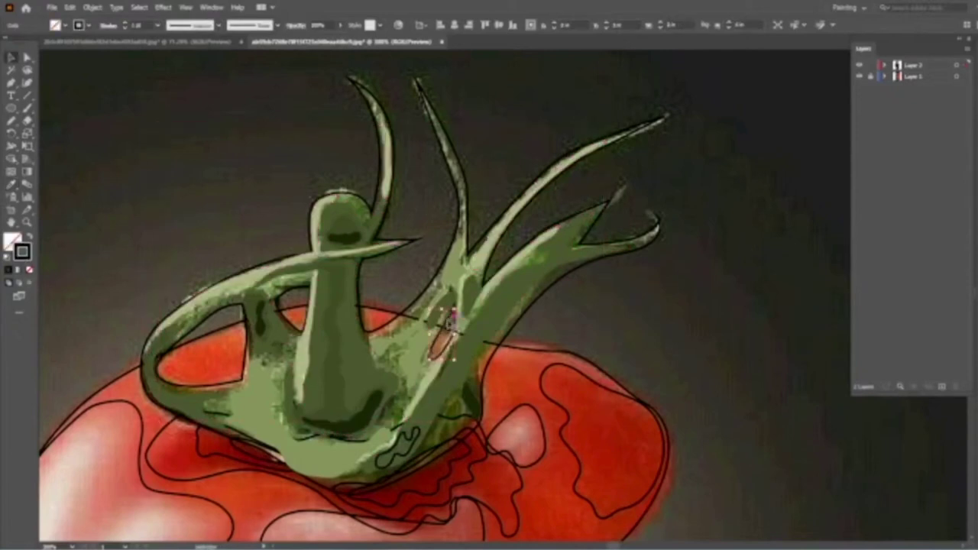
pyautogui.click(452, 320)
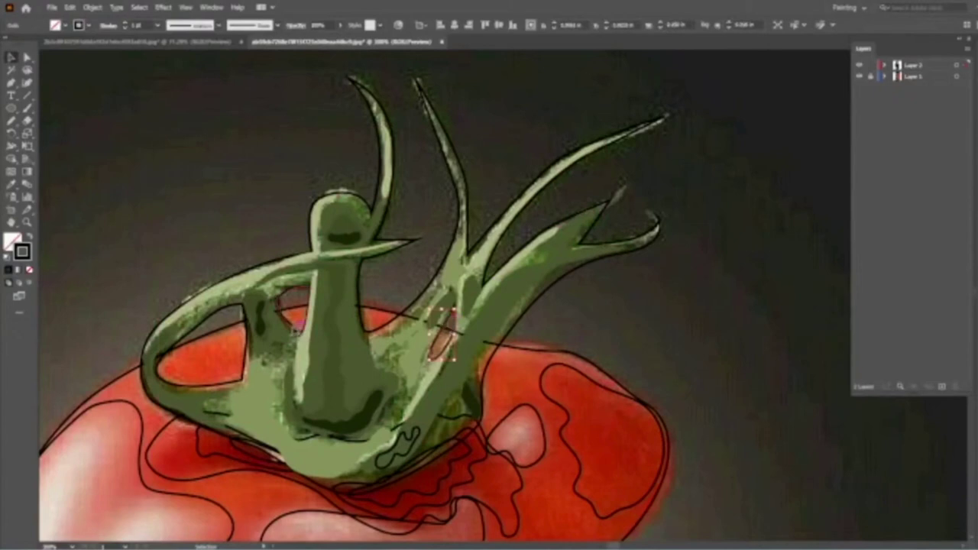
pyautogui.keyDown('shift'); pyautogui.click(162, 347); pyautogui.keyUp('shift')
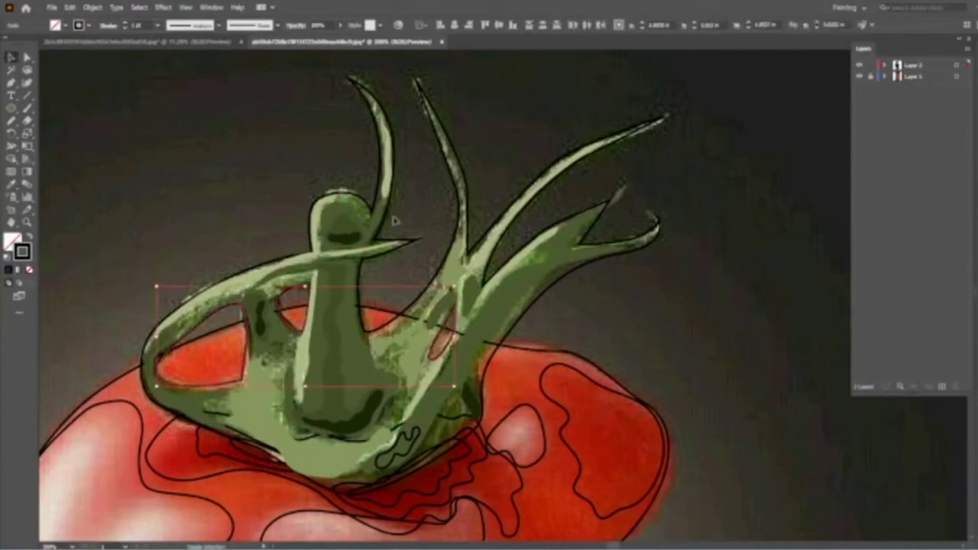
pyautogui.keyDown('shift'); pyautogui.click(394, 221); pyautogui.keyUp('shift')
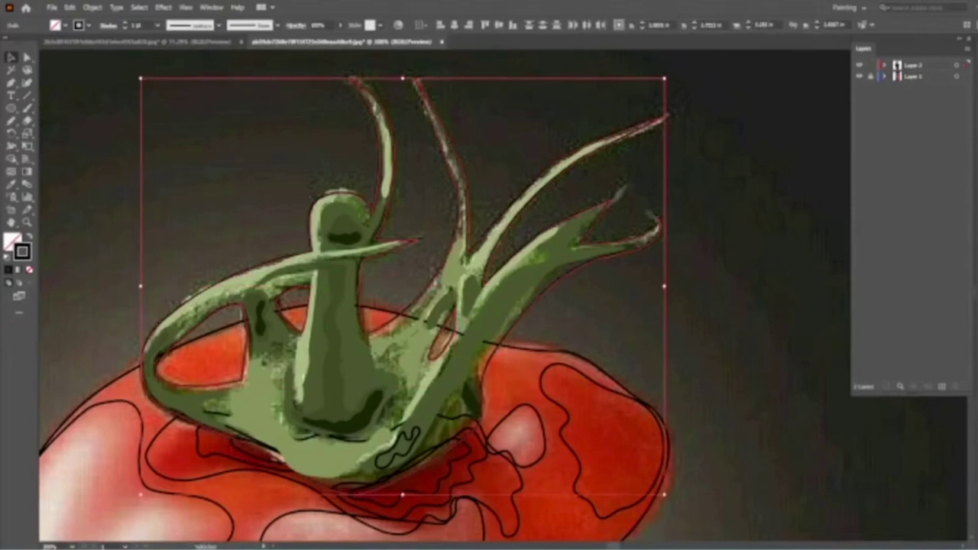
# Set the stem fill to the darker olive green 484D0F
pyautogui.hotkey('ctrl', 'shift', 'F9')
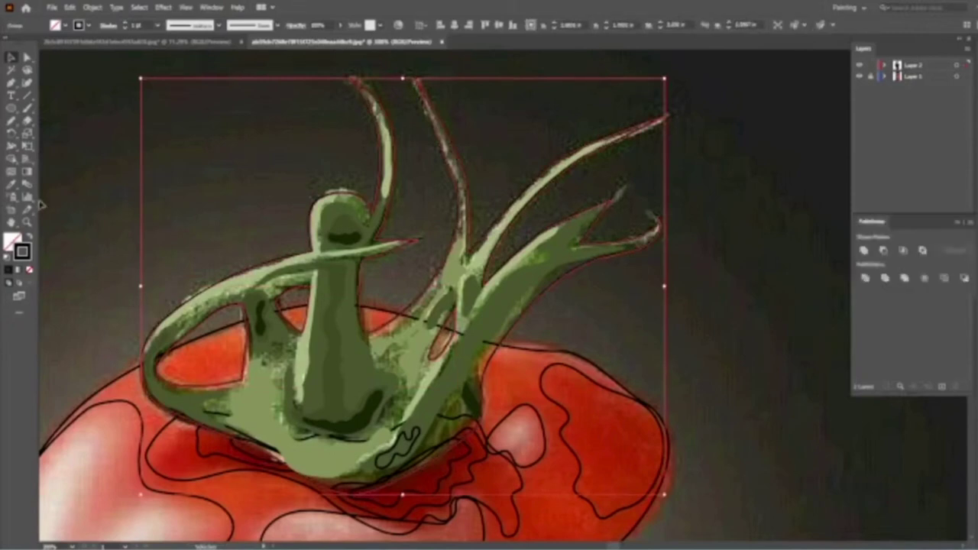
pyautogui.click(86, 228)
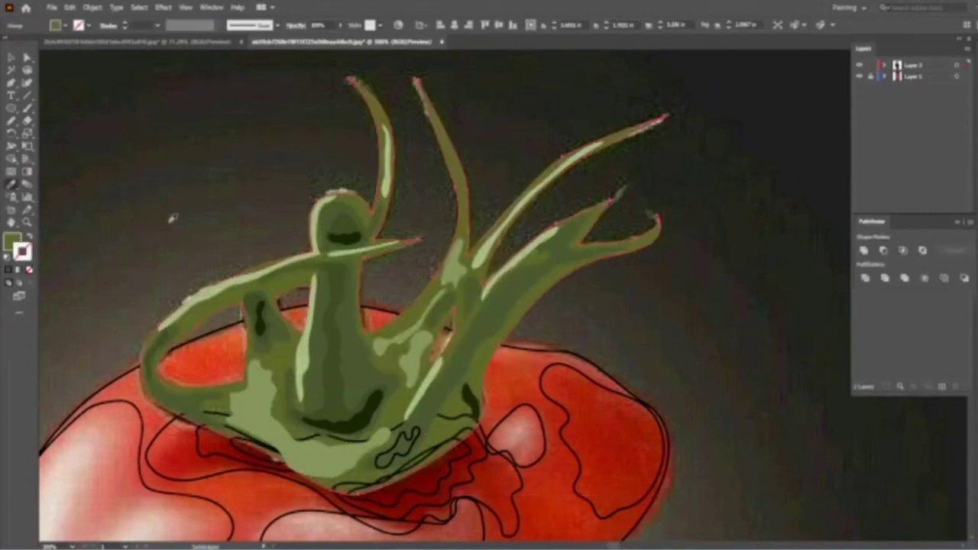
pyautogui.press('v')
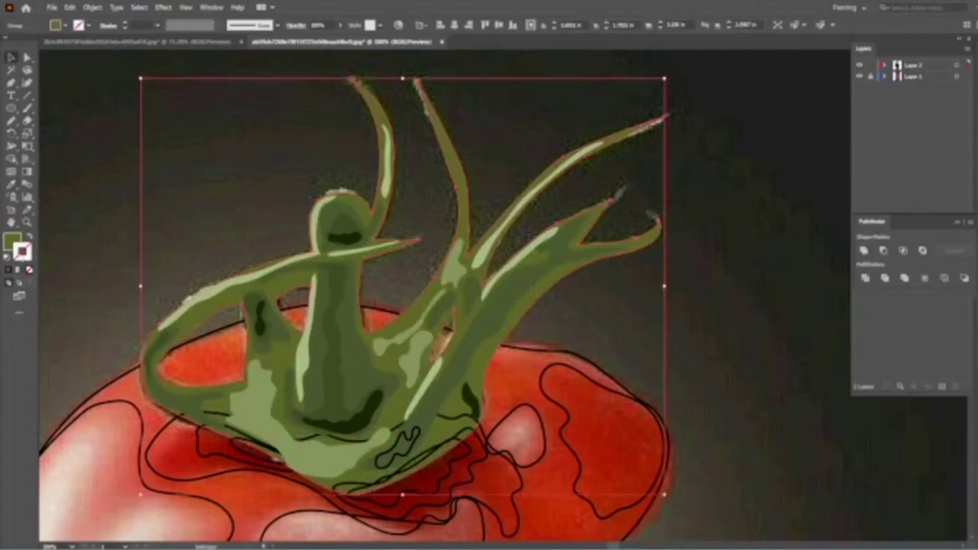
pyautogui.click(22, 255)
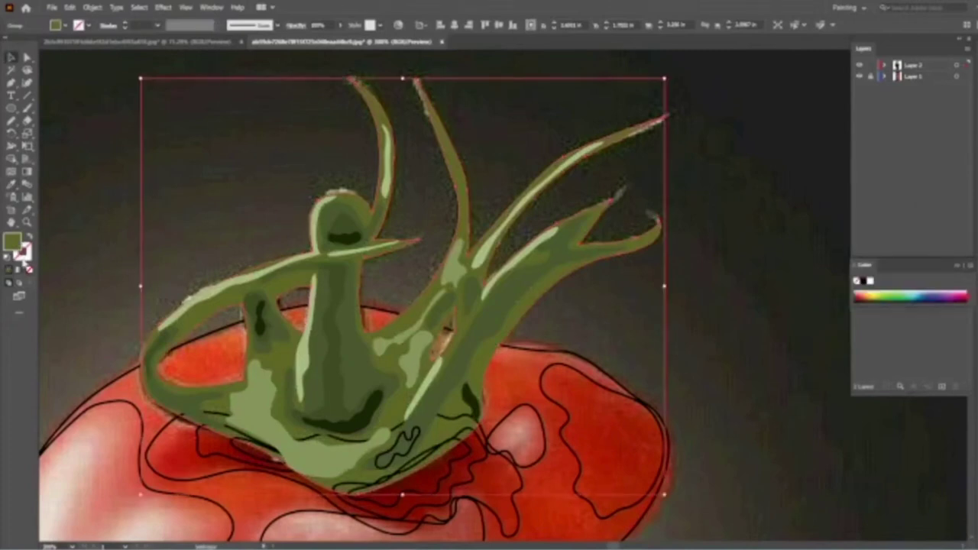
pyautogui.doubleClick(23, 261)
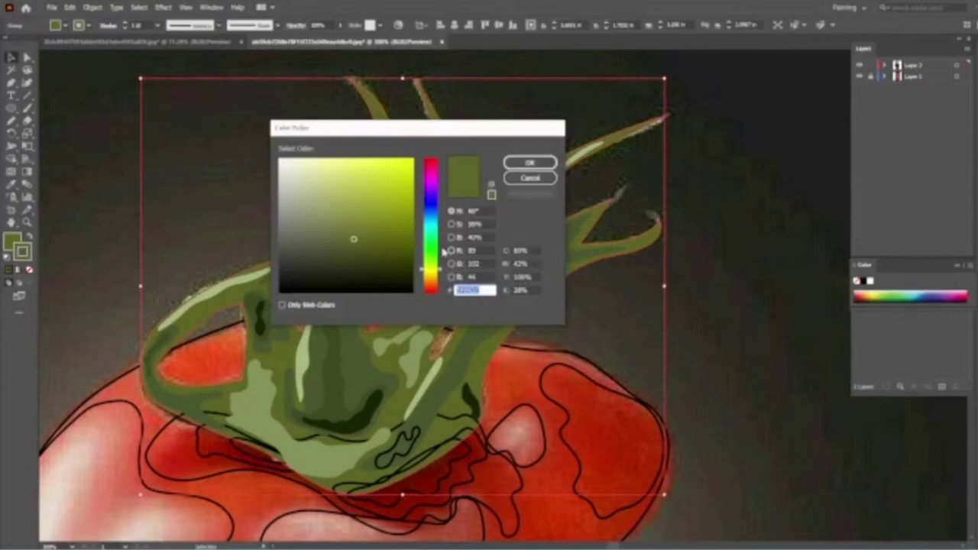
pyautogui.write('484D0F')
pyautogui.click(530, 163)
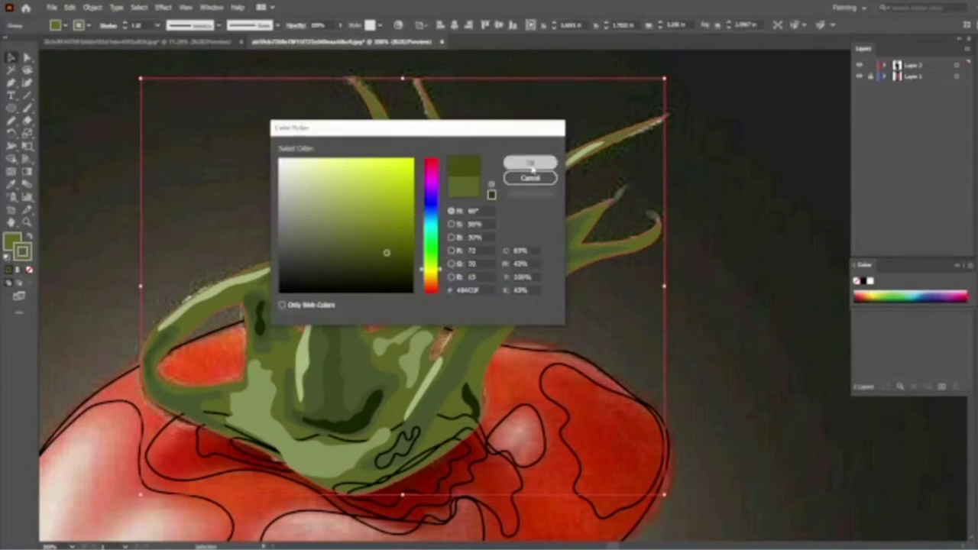
pyautogui.hotkey('ctrl', 'shift', 'a')
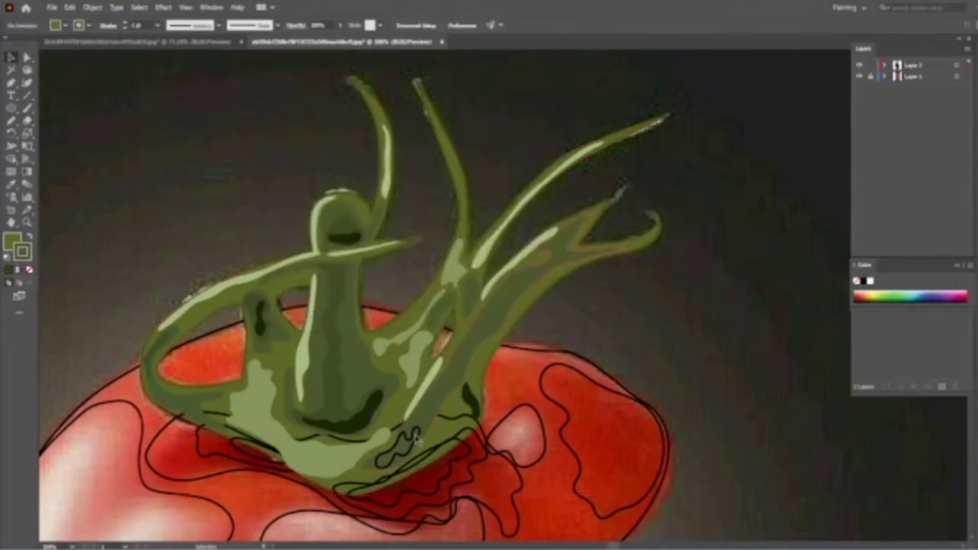
# Give the scribble at the stem base a dark green fill sampled from the artwork
pyautogui.click(416, 435)
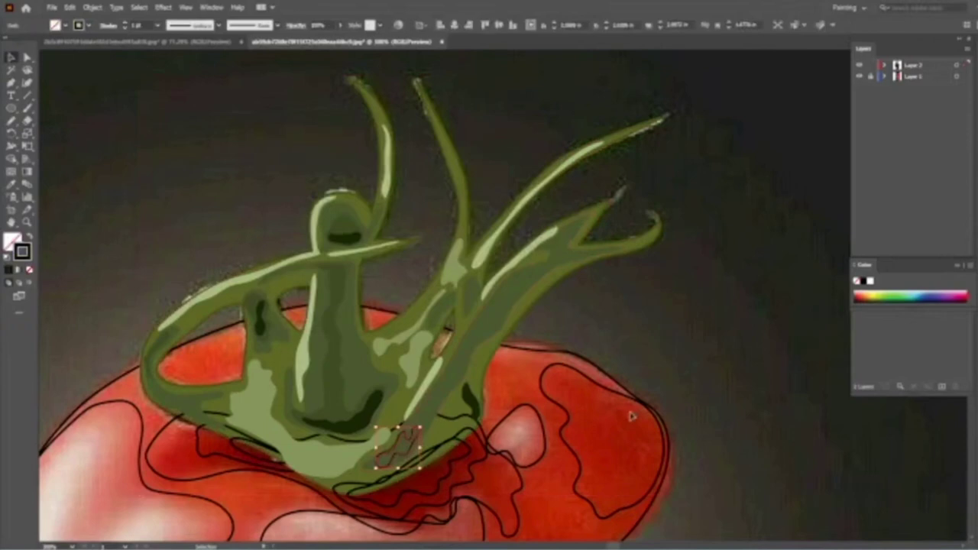
pyautogui.scroll(-2, 525, 352)
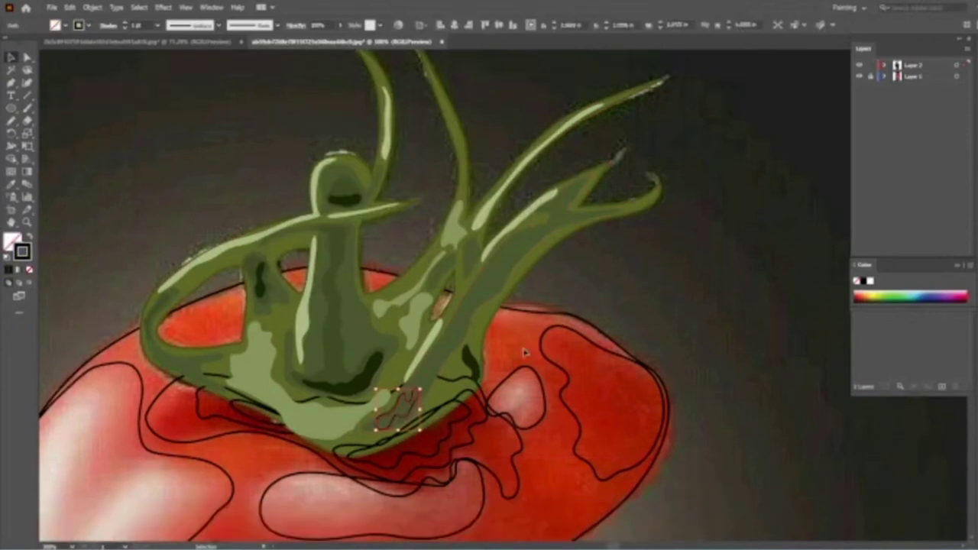
pyautogui.press('i')
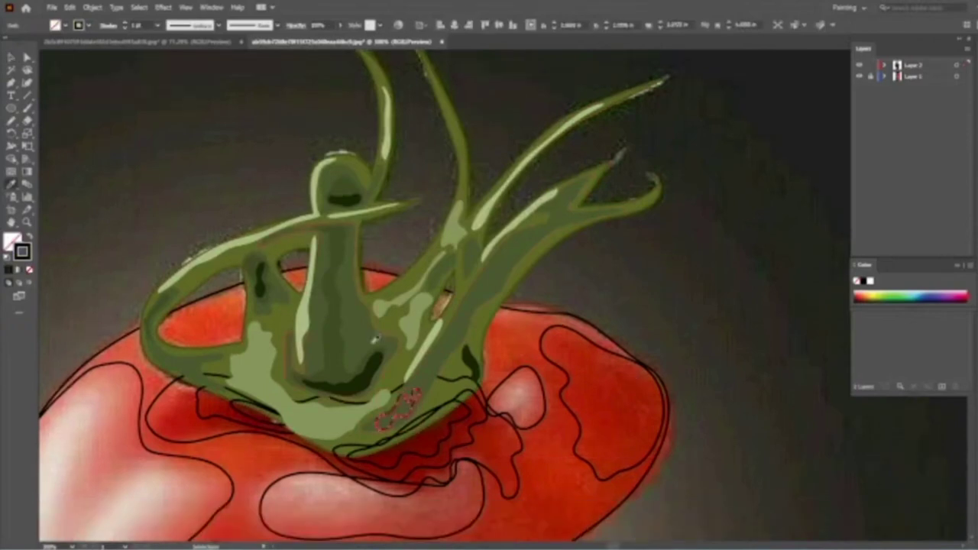
pyautogui.click(377, 340)
pyautogui.scroll(1, 428, 361)
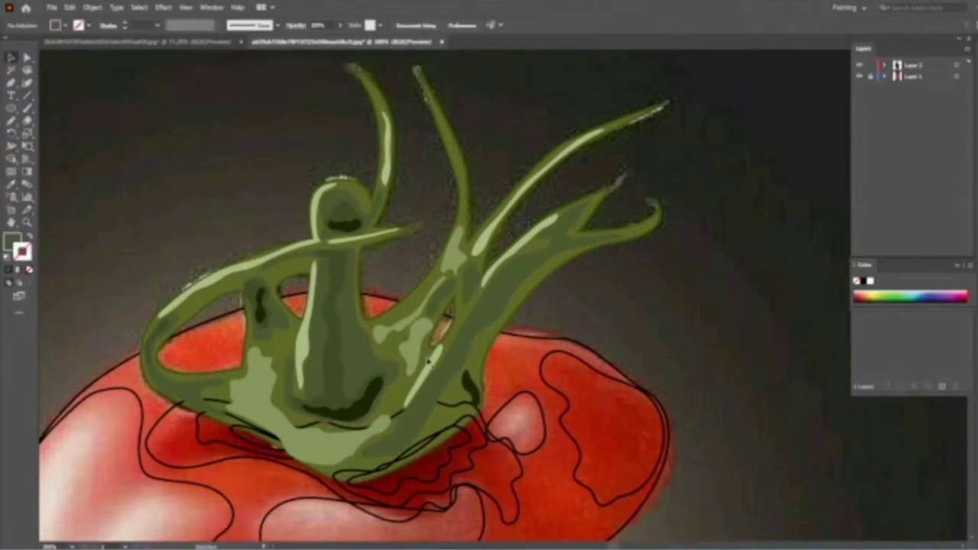
pyautogui.hotkey('ctrl', 'z')
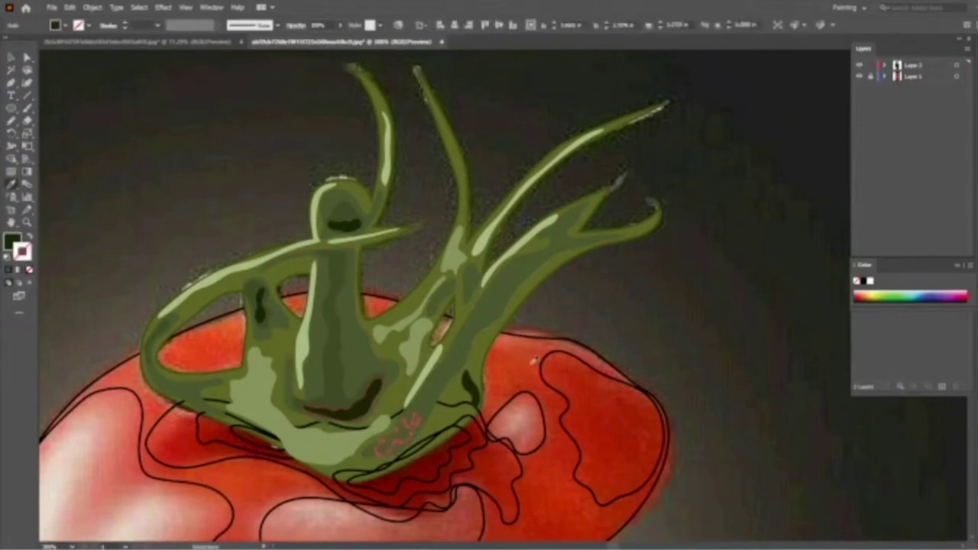
pyautogui.click(389, 441)
# Clear the selection and select the large green stem shape
pyautogui.scroll(1, 390, 441)
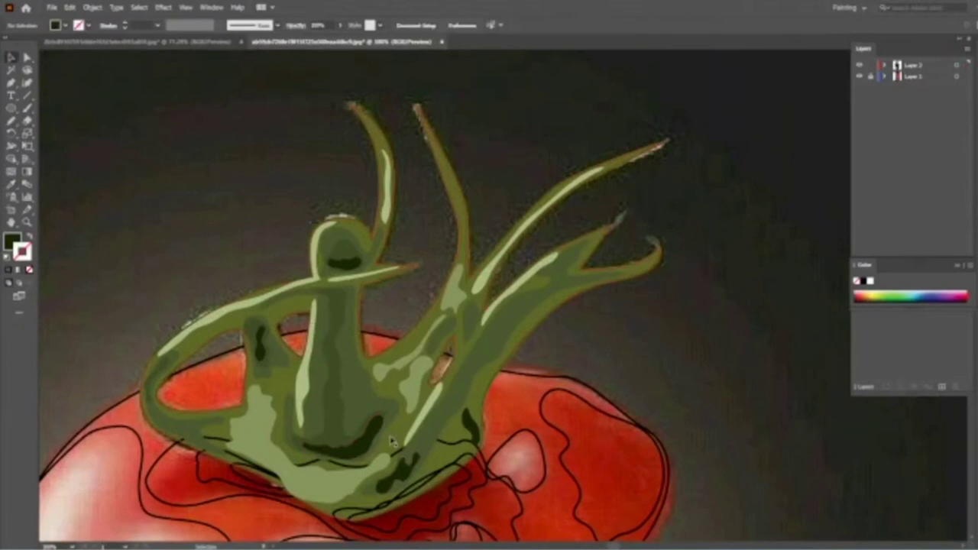
pyautogui.click(391, 441)
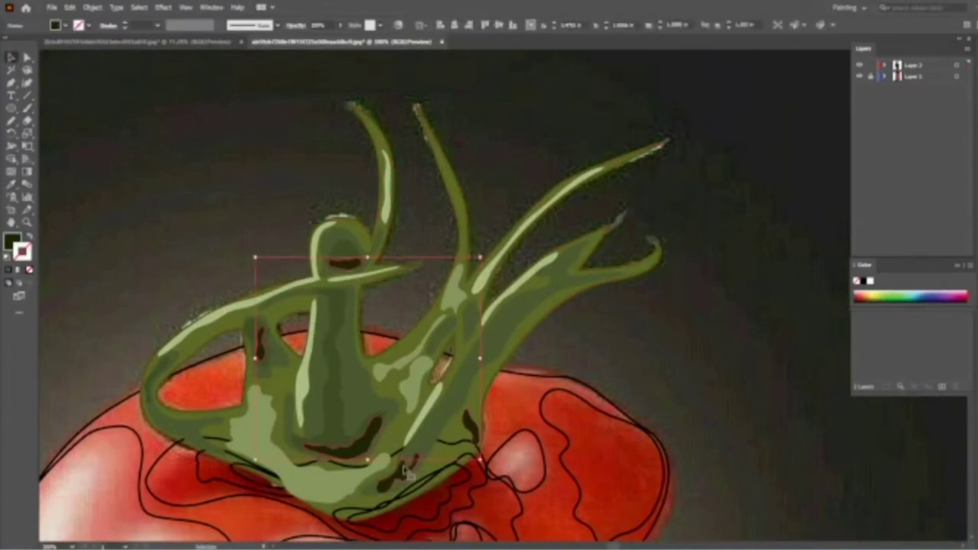
pyautogui.hotkey('ctrl', 'shift', 'a')
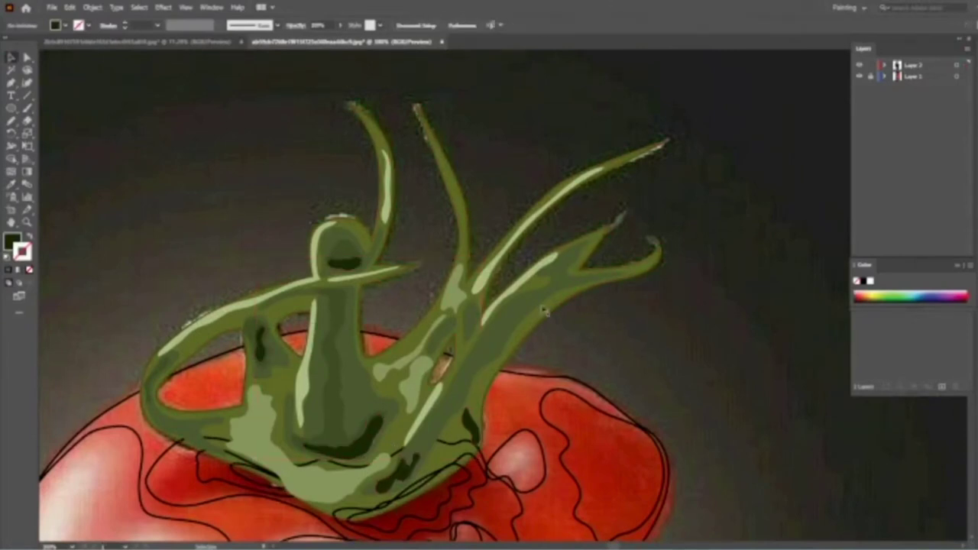
pyautogui.click(544, 312)
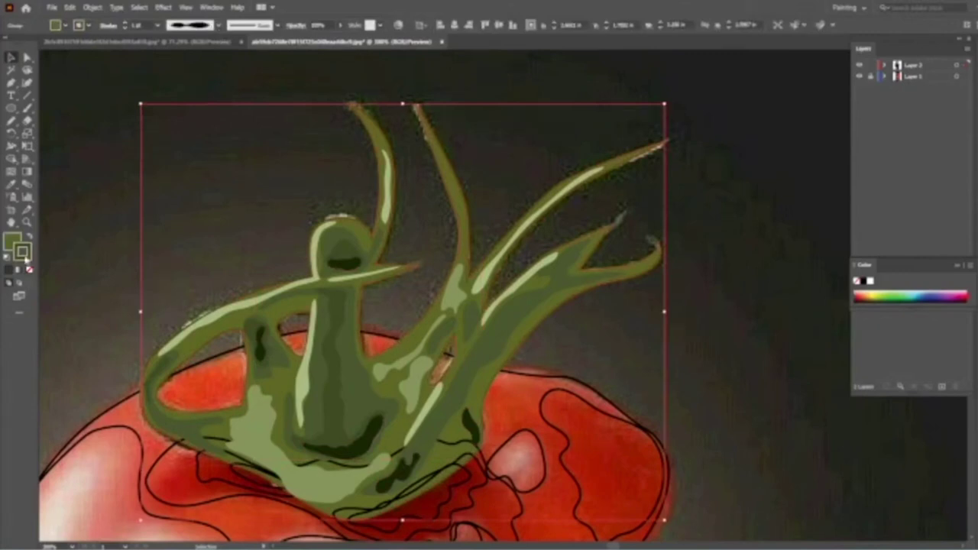
# Zoom out to the whole tomato and select, then deselect, all stem pieces
pyautogui.doubleClick(27, 262)
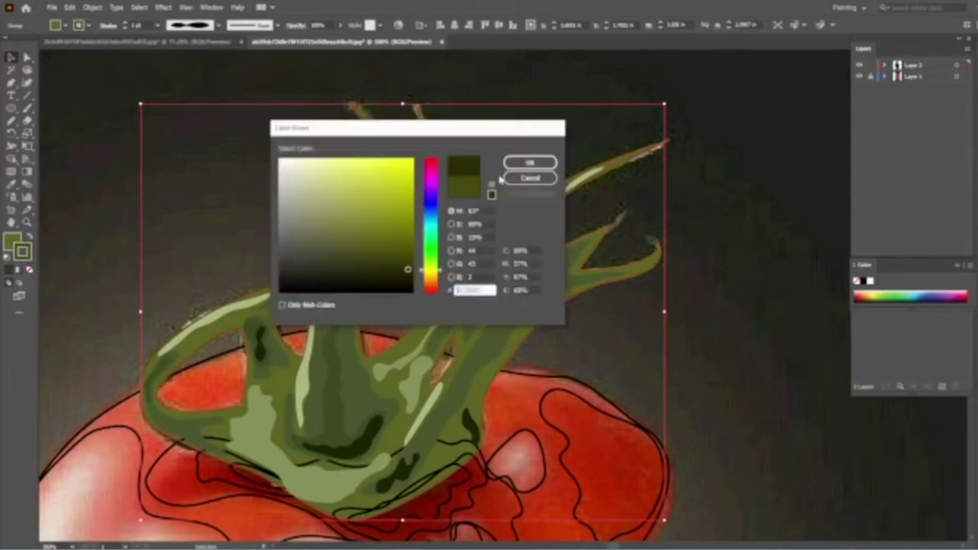
pyautogui.click(530, 162)
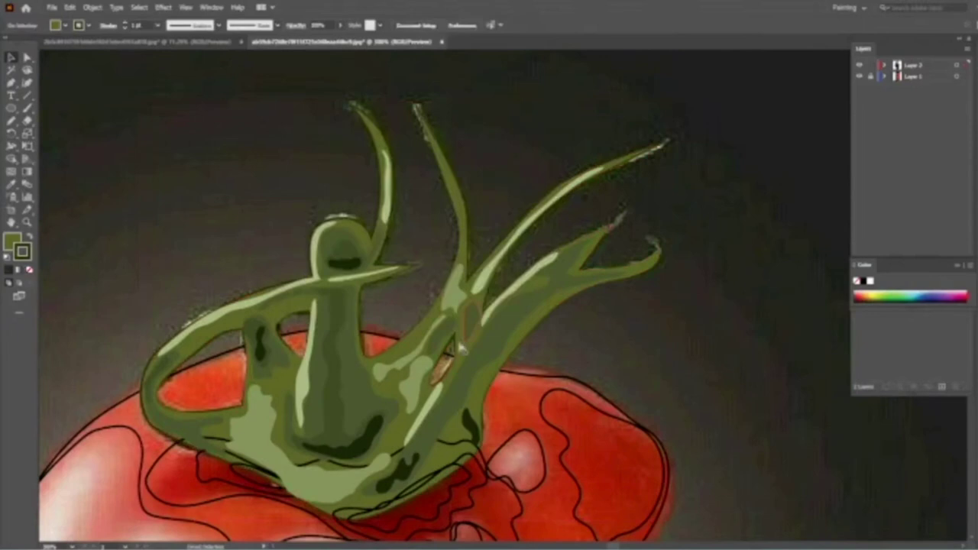
pyautogui.hotkey('ctrl', '-')
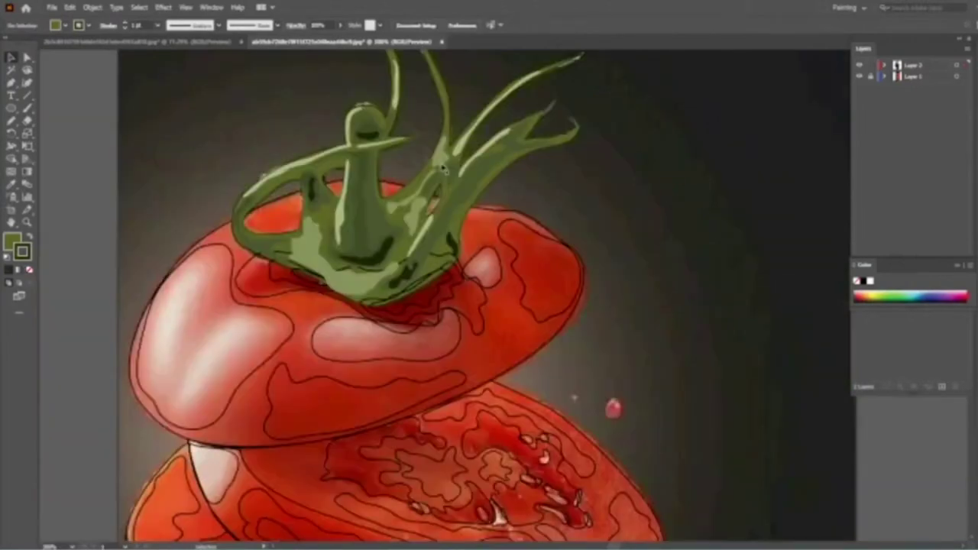
pyautogui.scroll(1, 443, 168)
pyautogui.moveTo(315, 123); pyautogui.dragTo(593, 191)
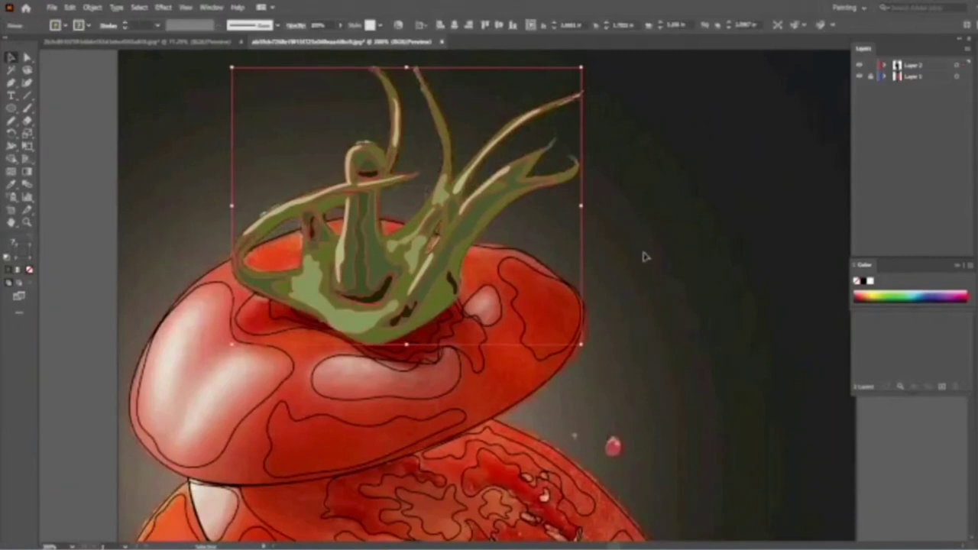
pyautogui.click(644, 258)
pyautogui.scroll(-3, 399, 231)
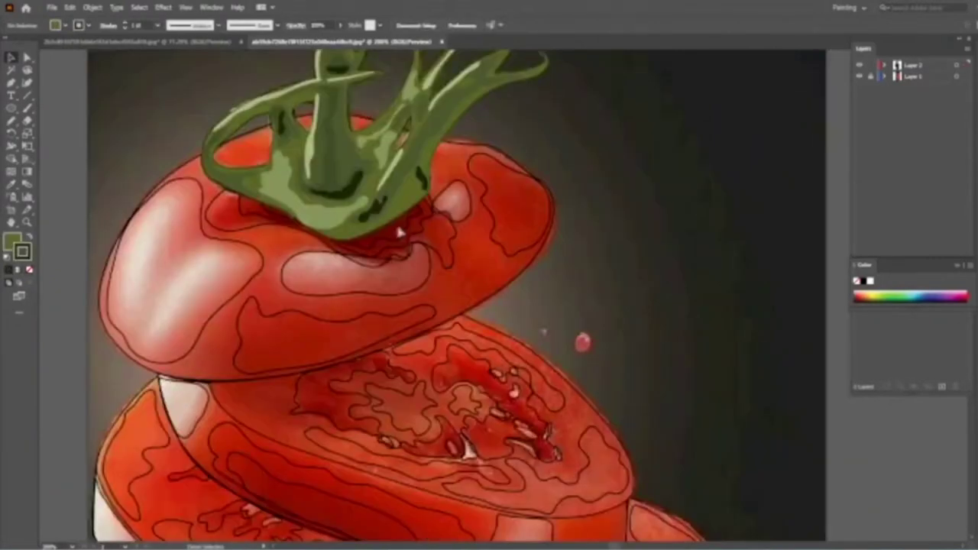
pyautogui.scroll(2, 397, 232)
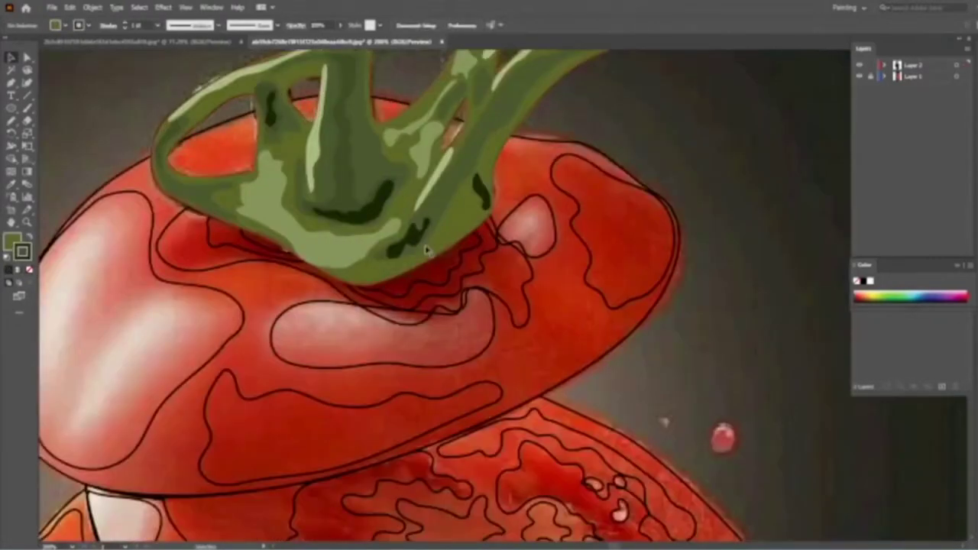
# Fill the path beneath the stem with dark red, undoing an unwanted green fill
pyautogui.click(423, 262)
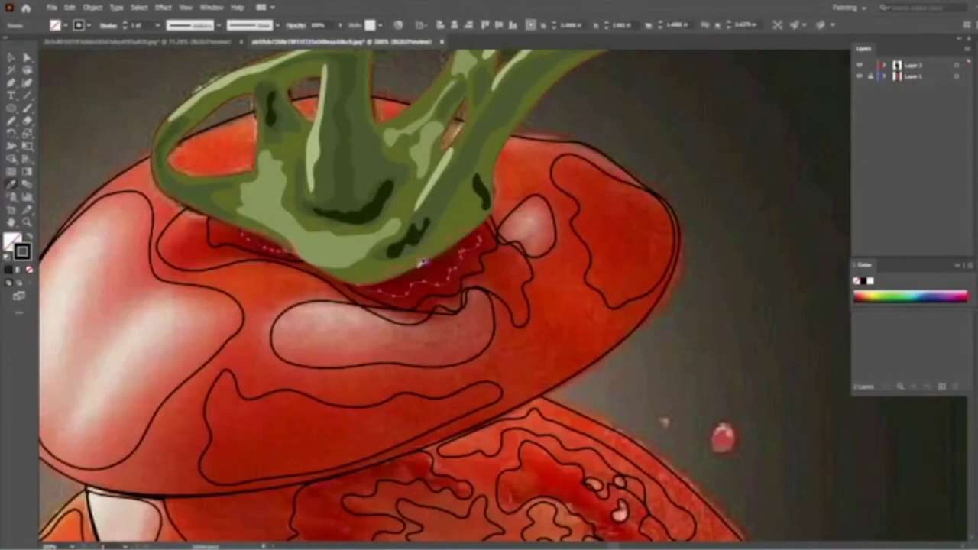
pyautogui.click(423, 262)
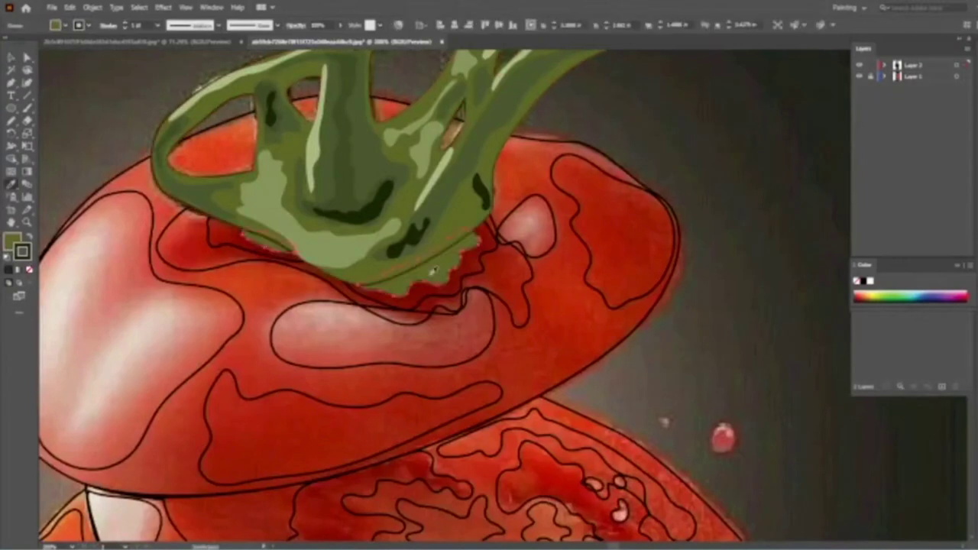
pyautogui.hotkey('ctrl', 'z')
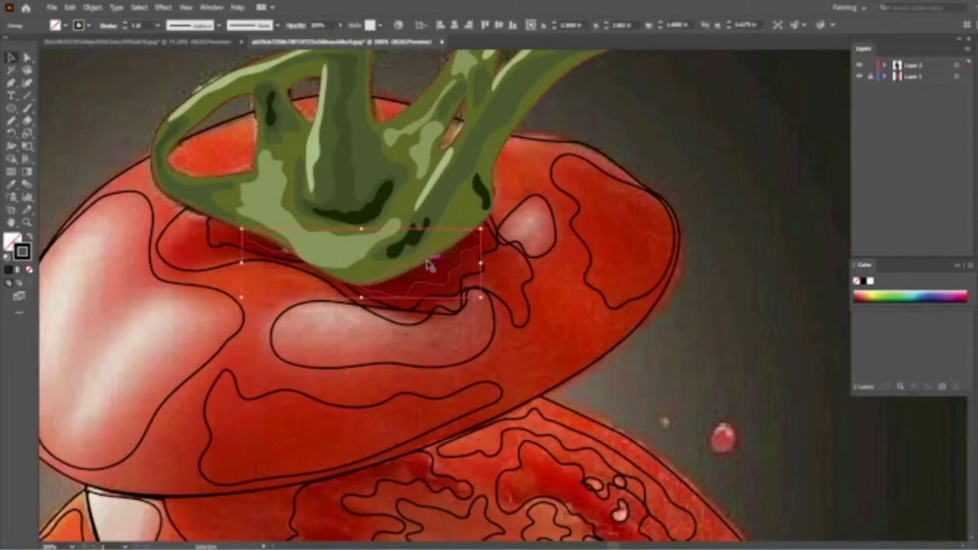
pyautogui.click(442, 286)
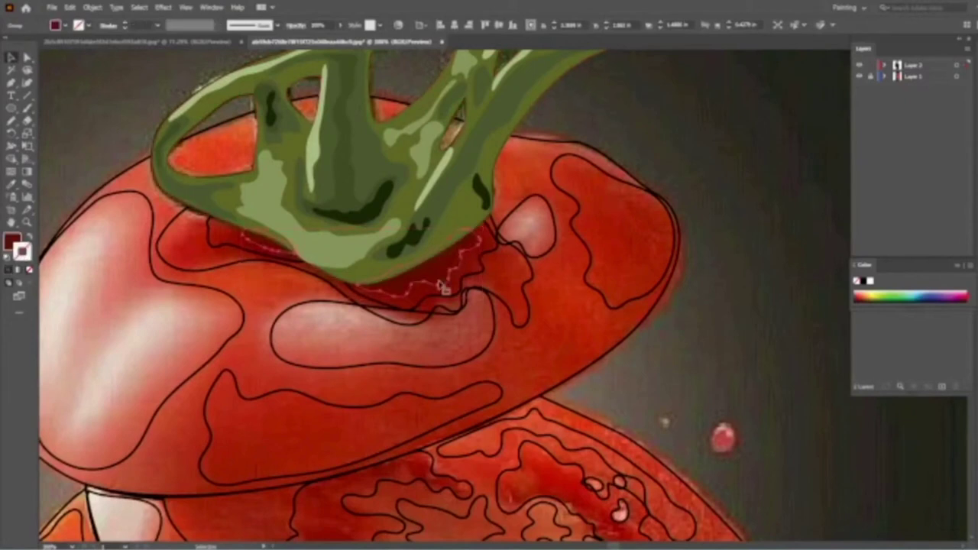
pyautogui.click(502, 280)
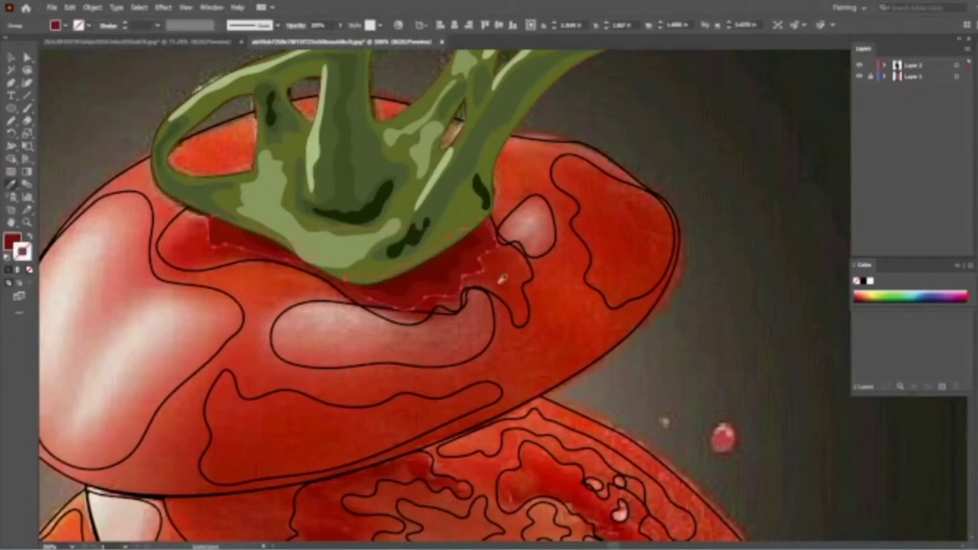
# Eyedrop reds and pinks onto the top slice's contour shapes
pyautogui.click(562, 257)
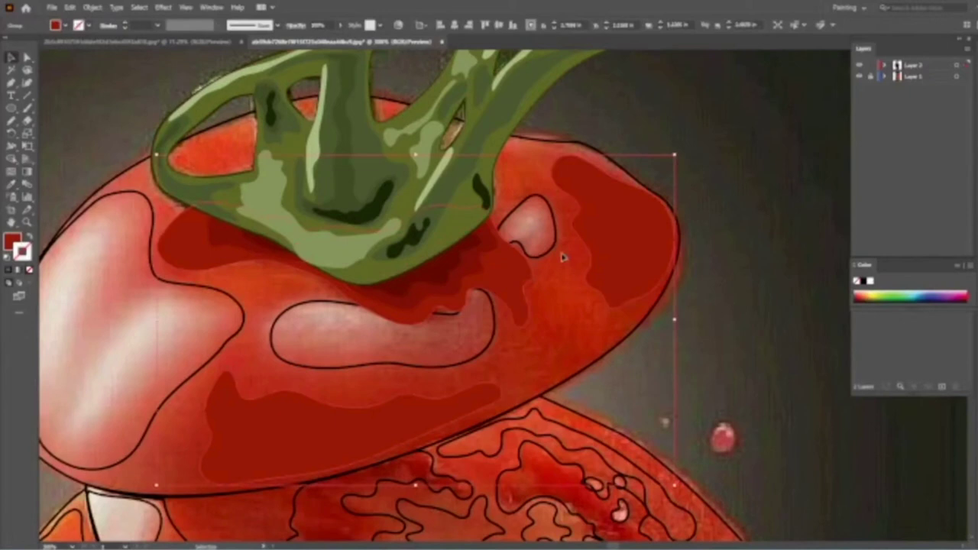
pyautogui.press('i')
pyautogui.click(543, 225)
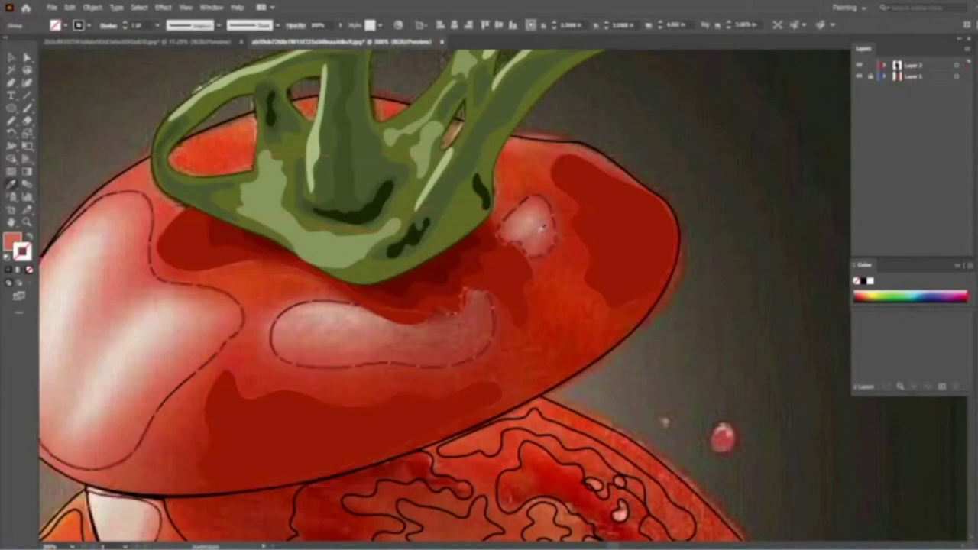
pyautogui.scroll(-4, 543, 226)
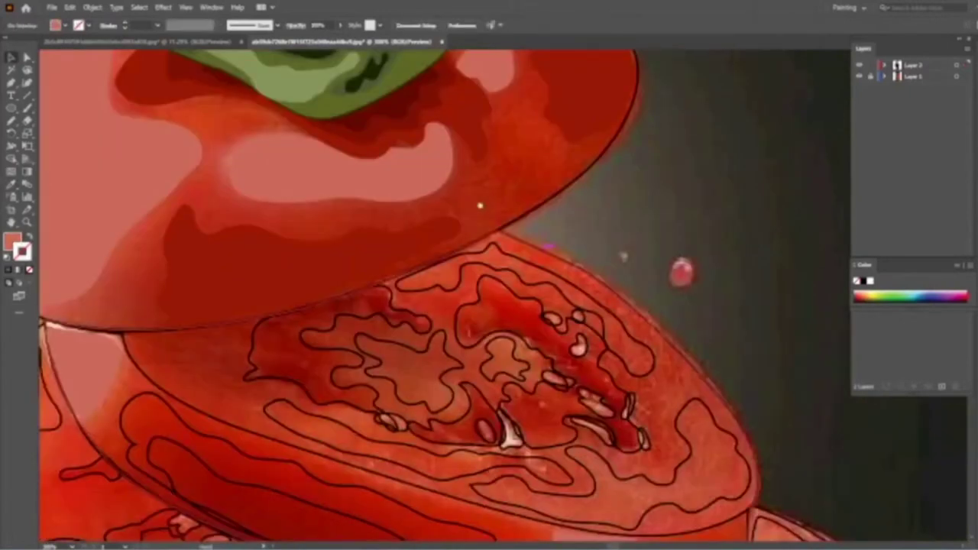
# Fill the middle slice's seed-area shapes with dark red and preview them deselected
pyautogui.scroll(-3, 480, 206)
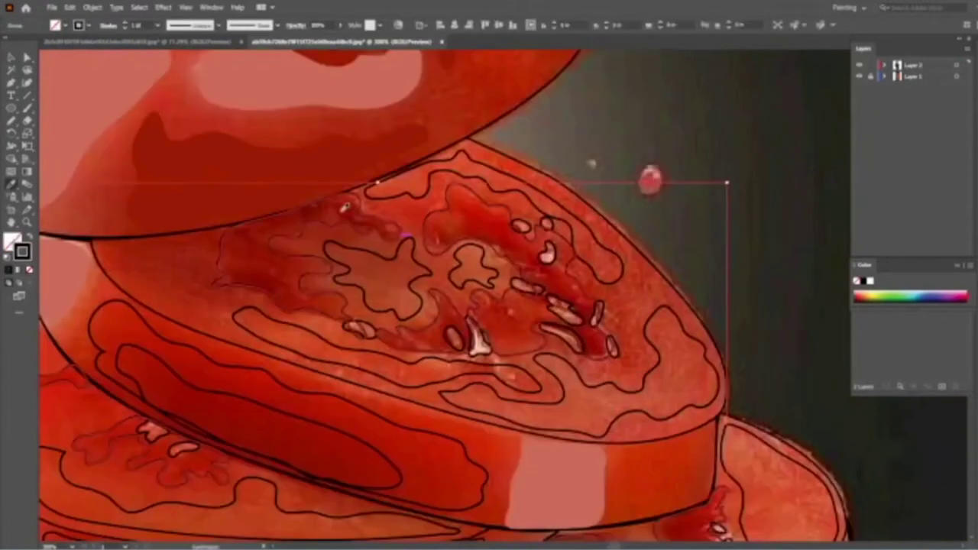
pyautogui.click(341, 210)
pyautogui.press('v')
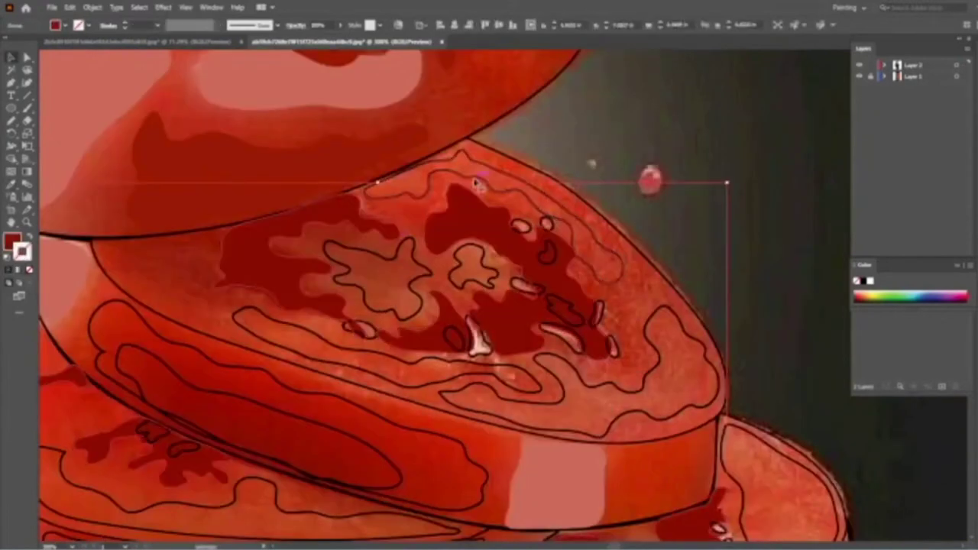
pyautogui.click(474, 182)
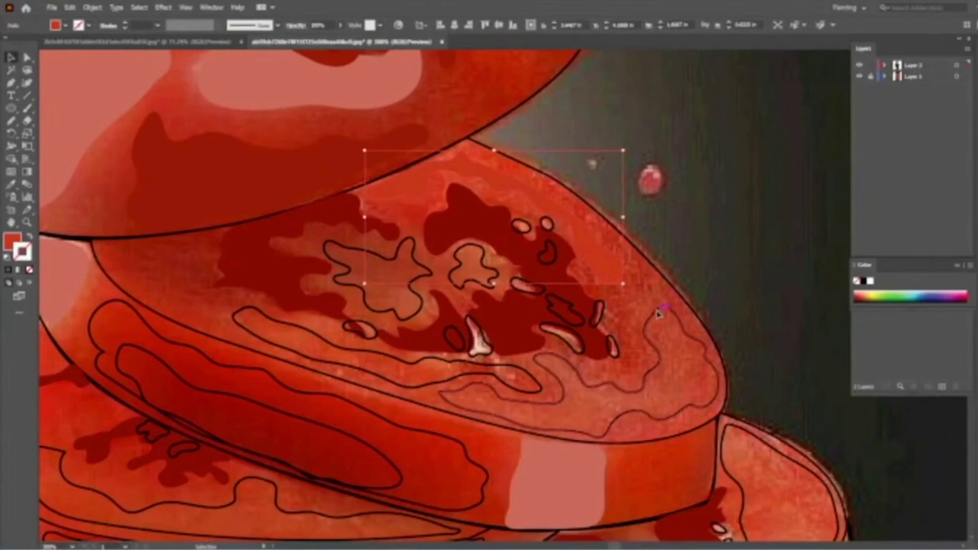
pyautogui.moveTo(658, 313); pyautogui.dragTo(472, 324)
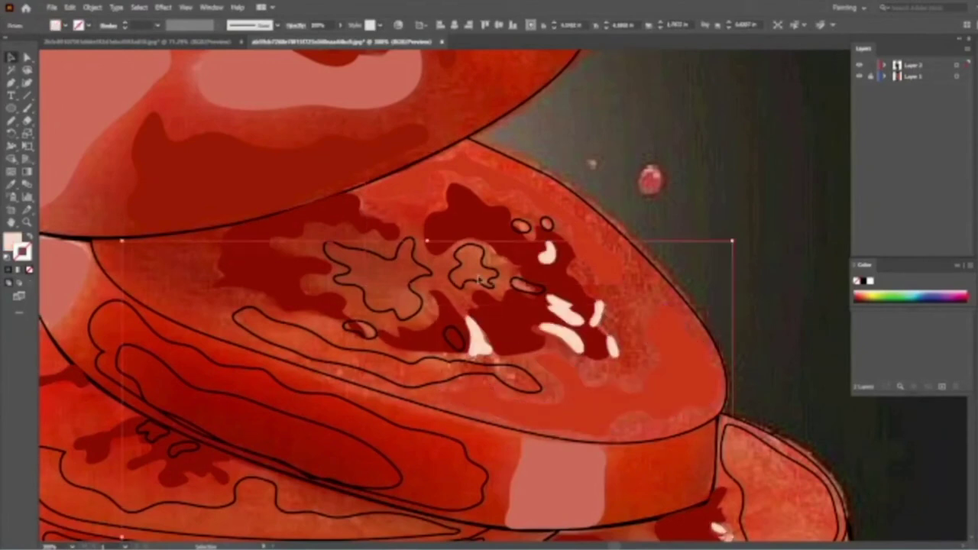
pyautogui.hotkey('ctrl', 'shift', 'a')
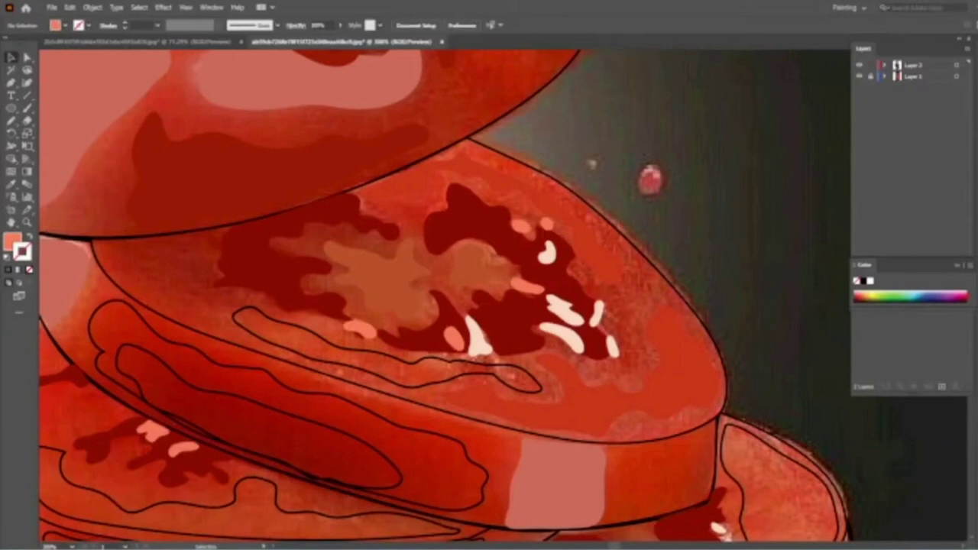
# Draw a freehand outline around the seed area filled red with no stroke
pyautogui.scroll(-3, 464, 319)
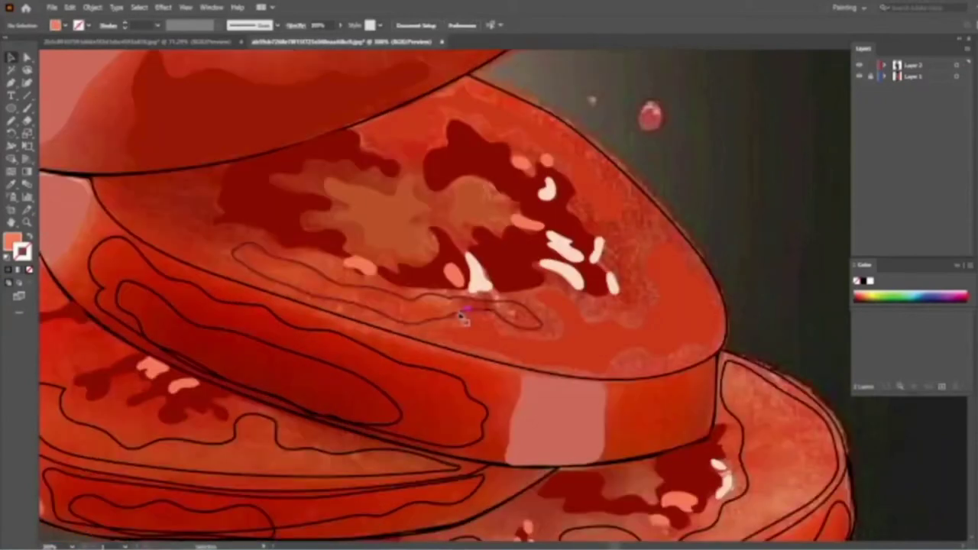
pyautogui.moveTo(463, 317); pyautogui.dragTo(464, 313)
pyautogui.click(492, 104)
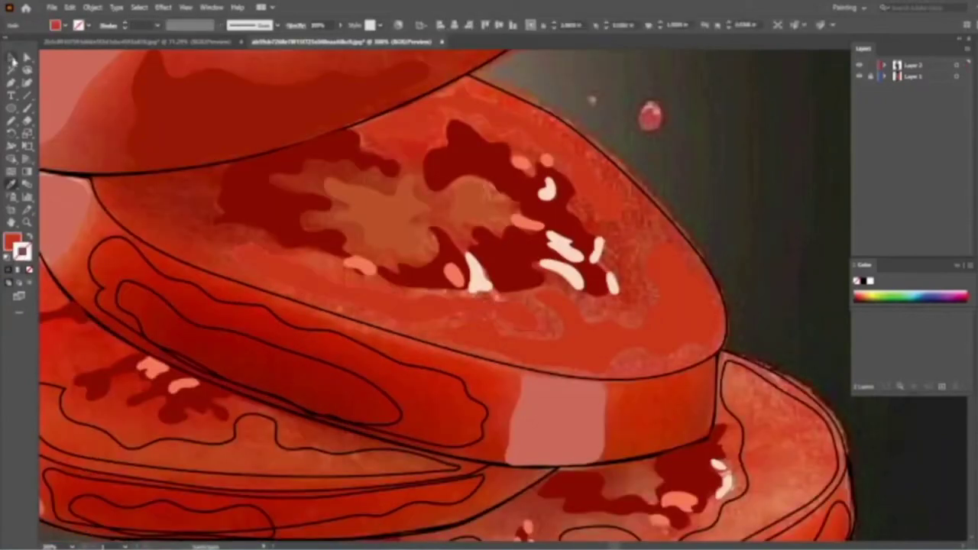
pyautogui.rightClick(678, 321)
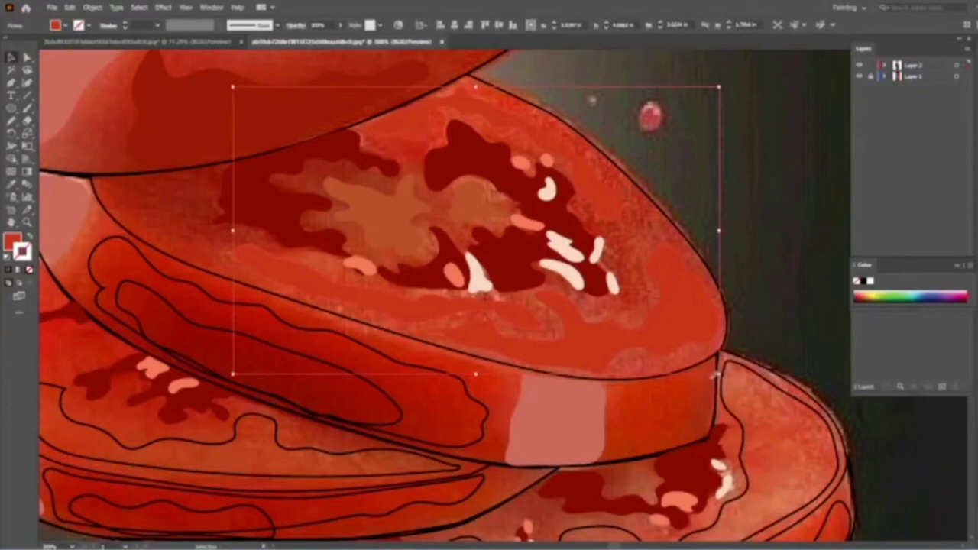
# Join two small gel shapes in the seed area into one path
pyautogui.click(480, 212)
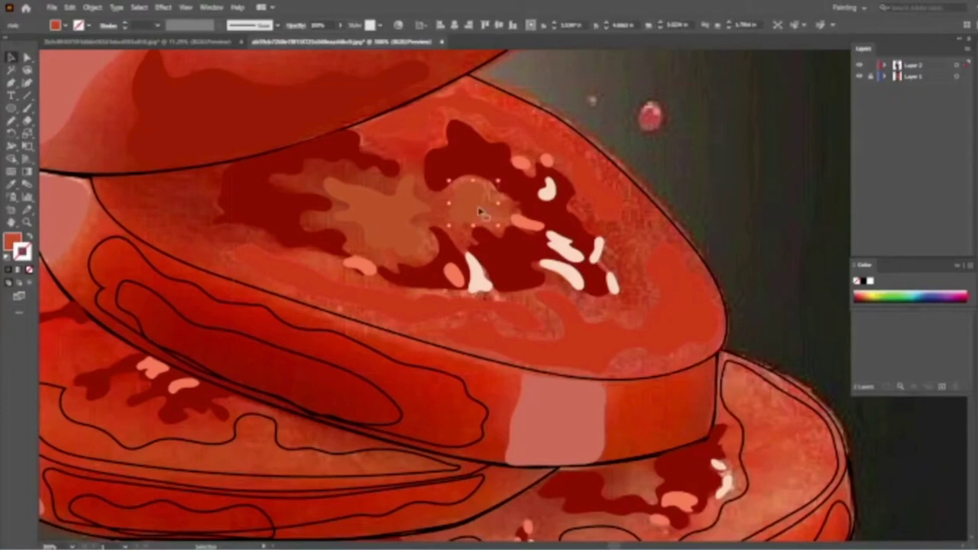
pyautogui.keyDown('shift'); pyautogui.click(391, 207); pyautogui.keyUp('shift')
pyautogui.rightClick(391, 207)
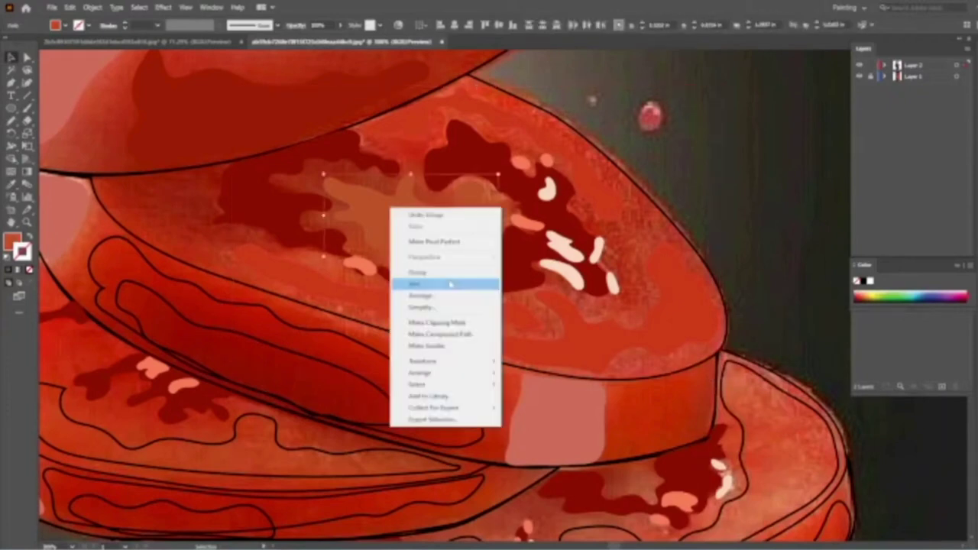
pyautogui.click(450, 285)
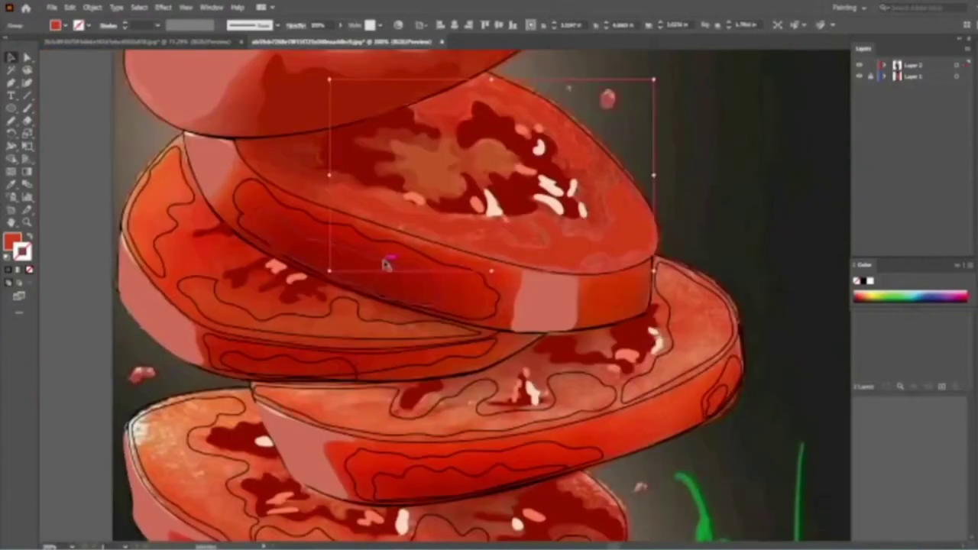
# Draw a curved contour inside the slice and group it with the left slice shapes
pyautogui.moveTo(252, 210)
pyautogui.mouseDown()
pyautogui.moveTo(441, 306)
pyautogui.moveTo(498, 297)
pyautogui.mouseUp()
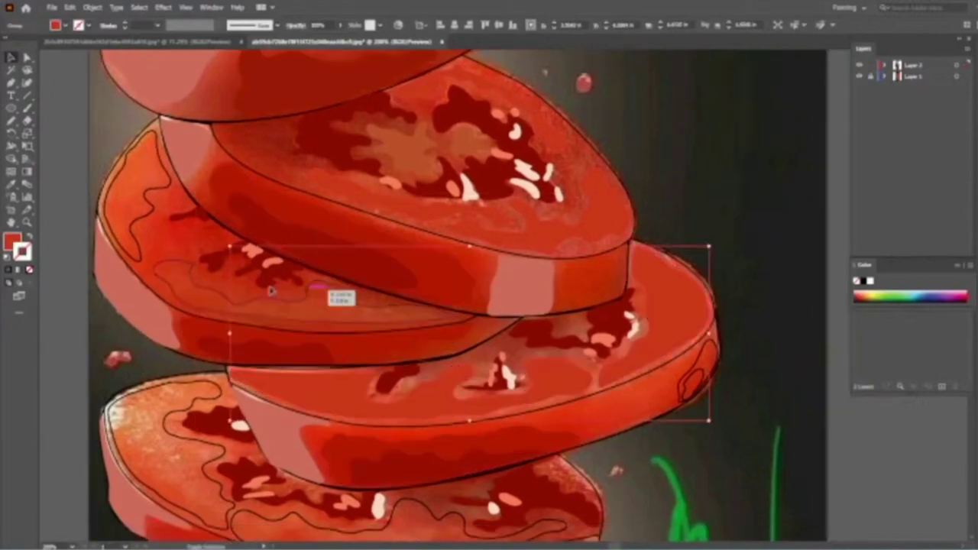
pyautogui.keyDown('shift'); pyautogui.click(156, 214); pyautogui.keyUp('shift')
pyautogui.rightClick(155, 214)
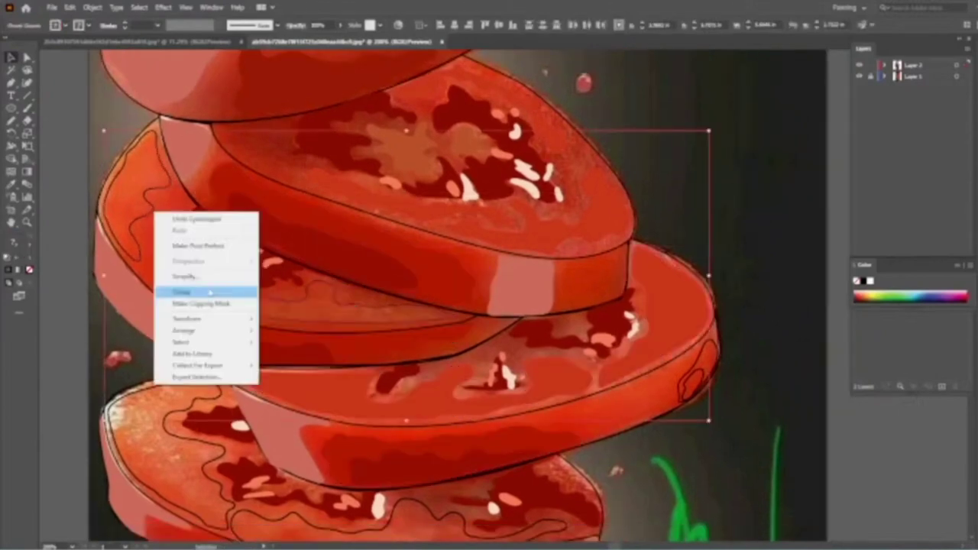
pyautogui.click(210, 292)
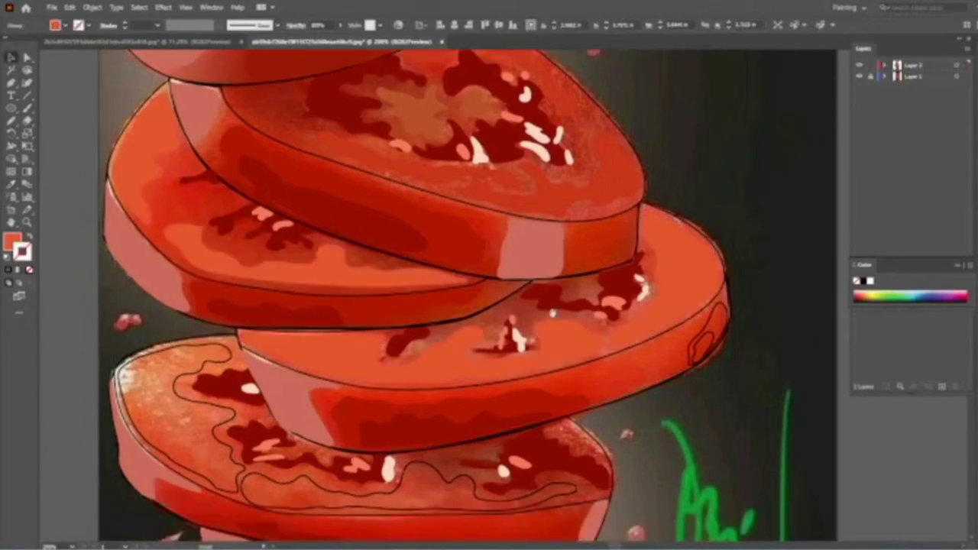
pyautogui.click(335, 311)
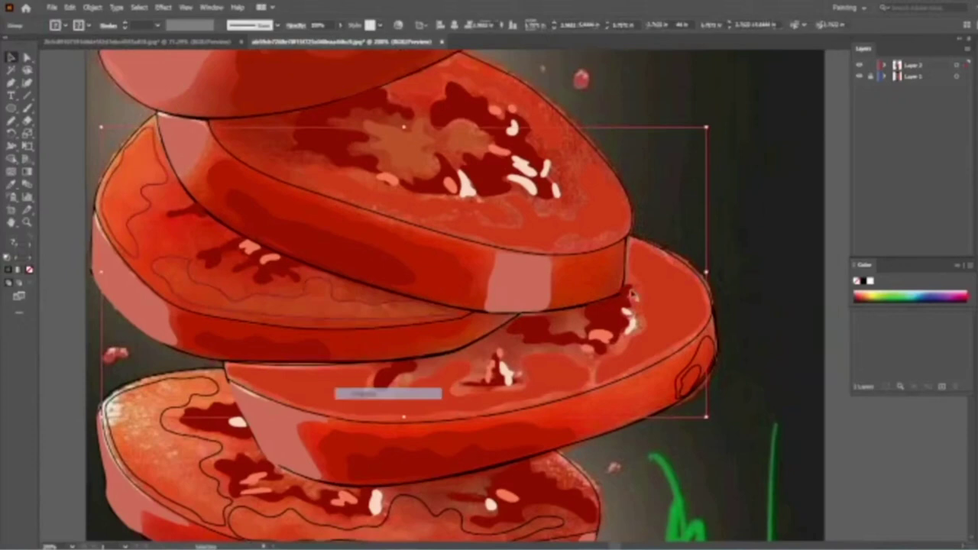
pyautogui.click(218, 287)
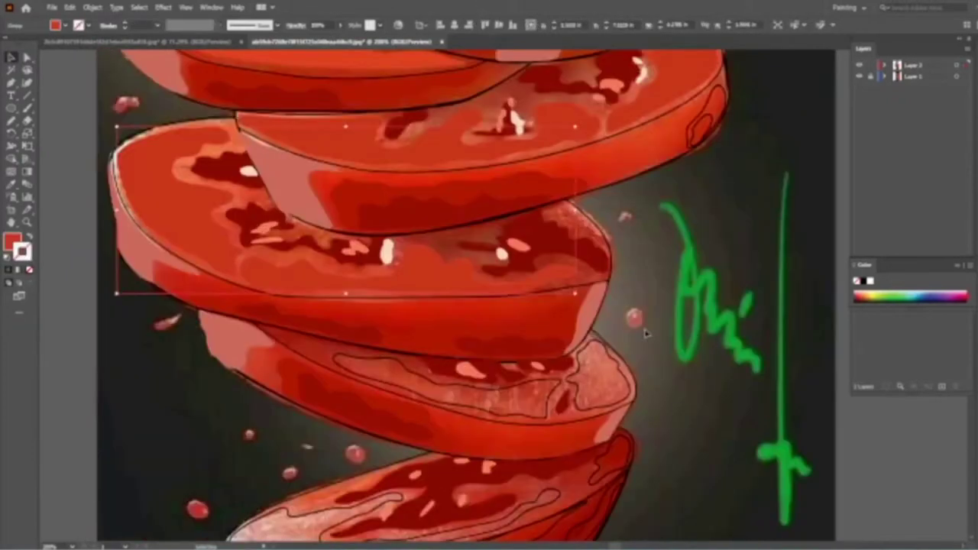
# Ungroup the tomato slice shapes
pyautogui.click(646, 333)
pyautogui.scroll(-3, 550, 334)
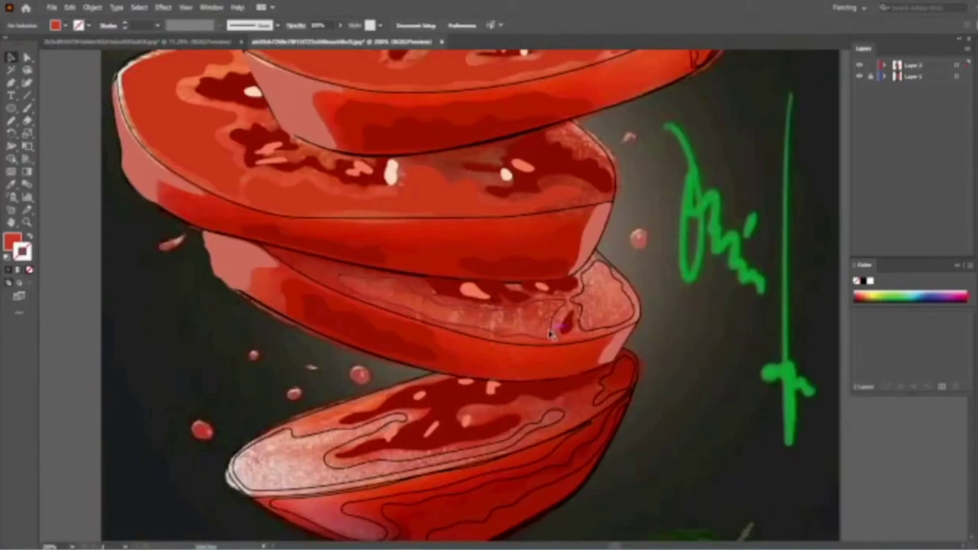
pyautogui.rightClick(598, 302)
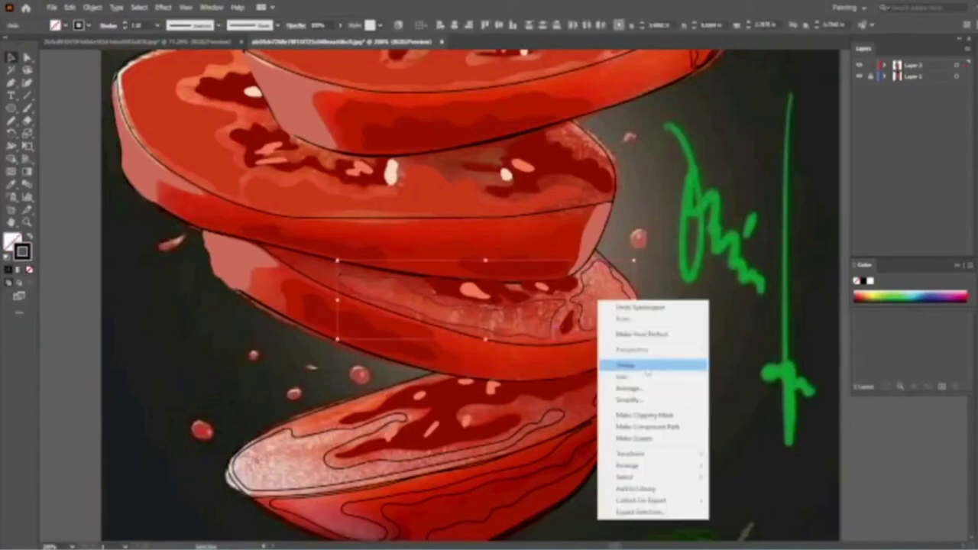
pyautogui.click(648, 367)
pyautogui.scroll(2, 441, 192)
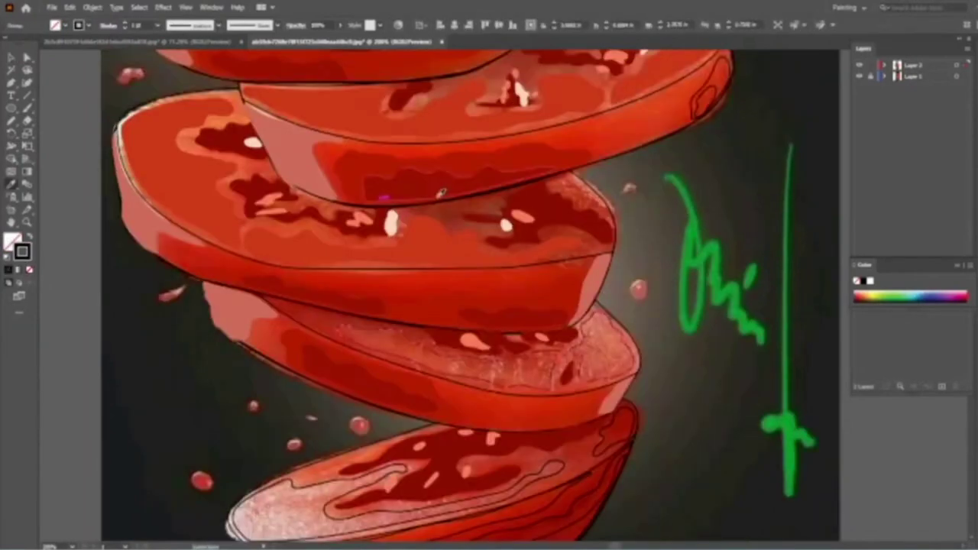
pyautogui.scroll(2, 441, 192)
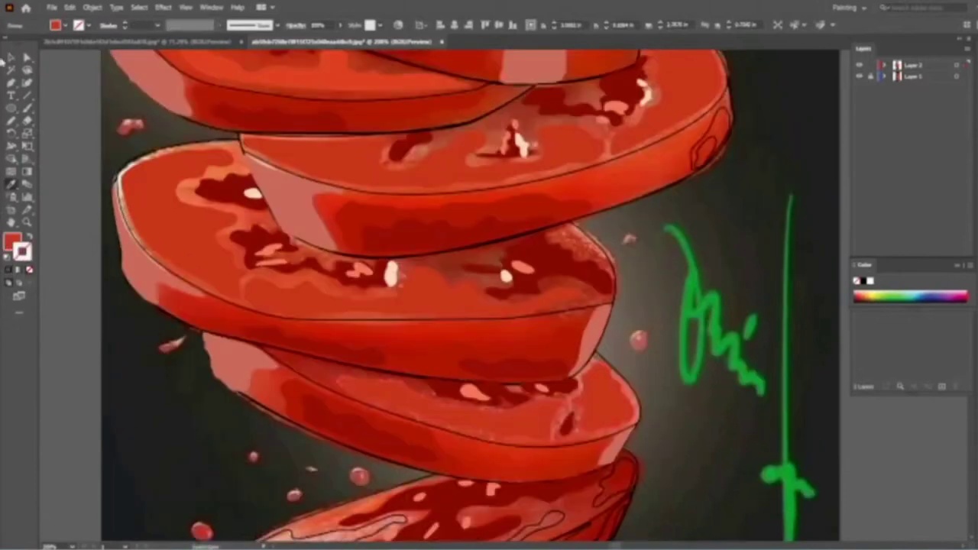
# Give the bottom slice's inner shape a darker red fill
pyautogui.click(4, 59)
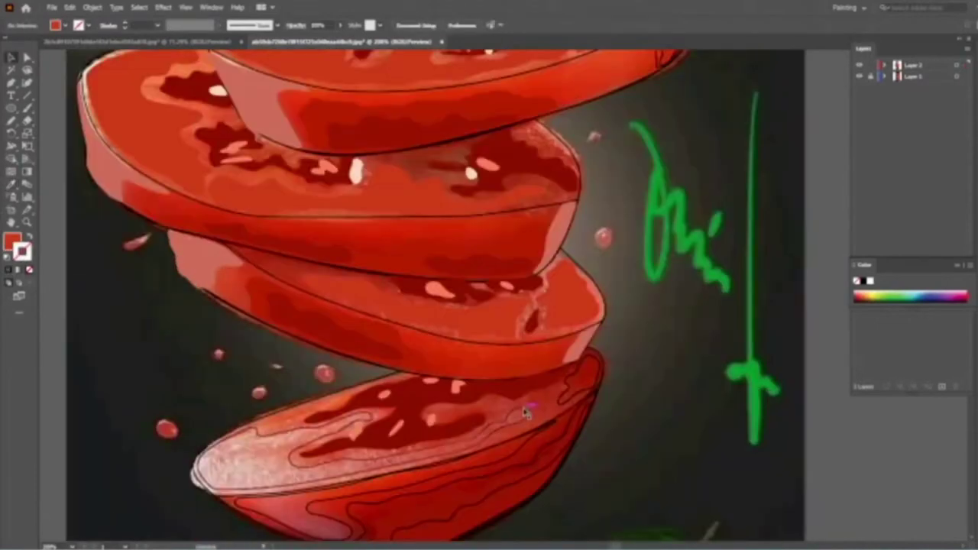
pyautogui.click(525, 412)
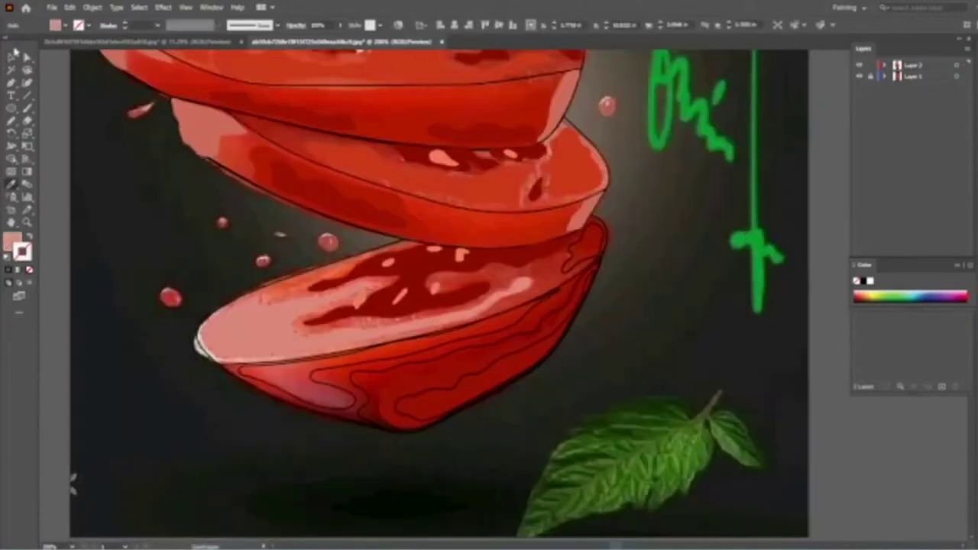
pyautogui.click(12, 55)
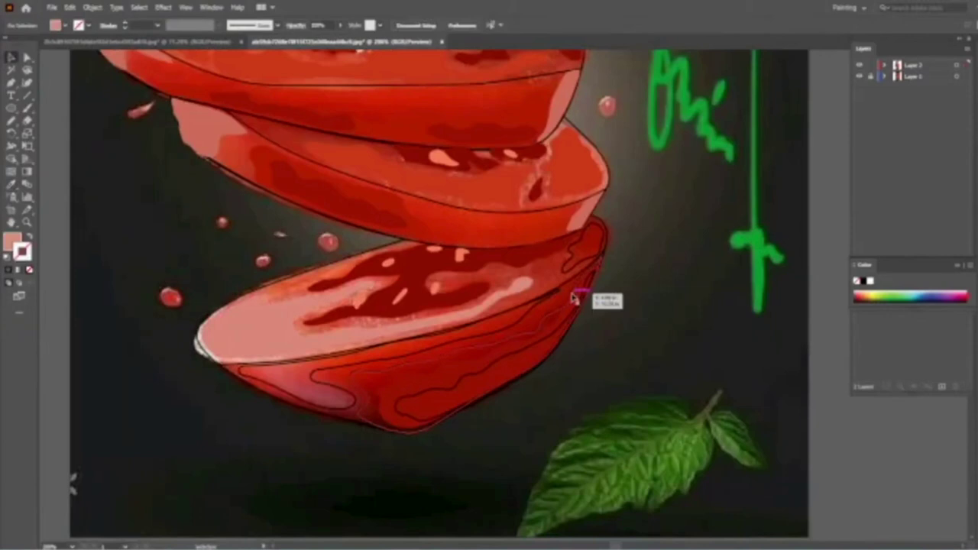
pyautogui.click(575, 298)
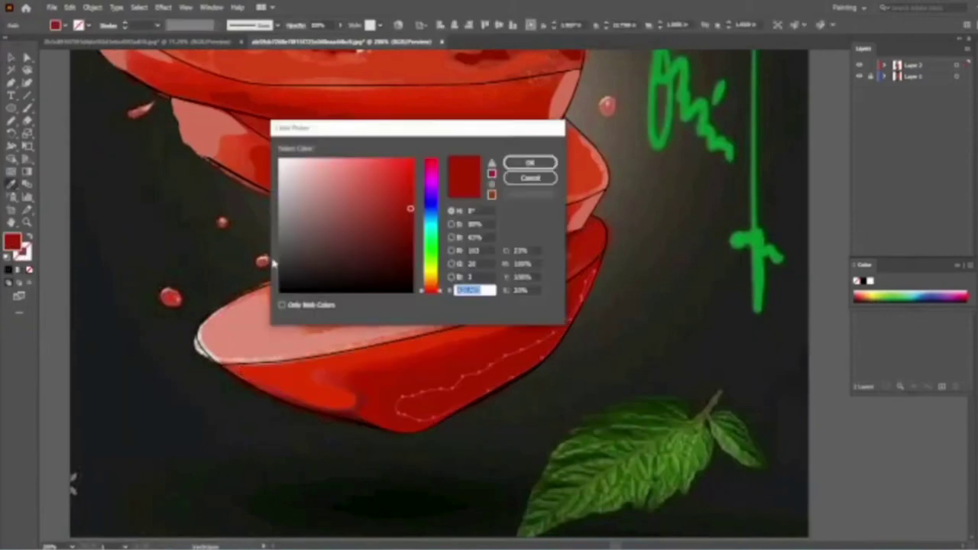
pyautogui.click(408, 222)
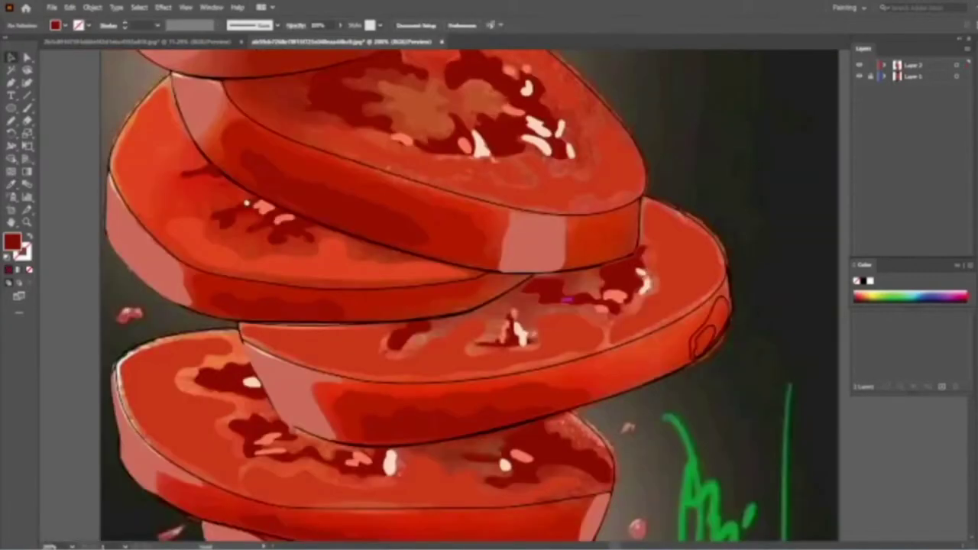
# Select and then deselect the small drawn shape at the slice's edge
pyautogui.scroll(3, 733, 396)
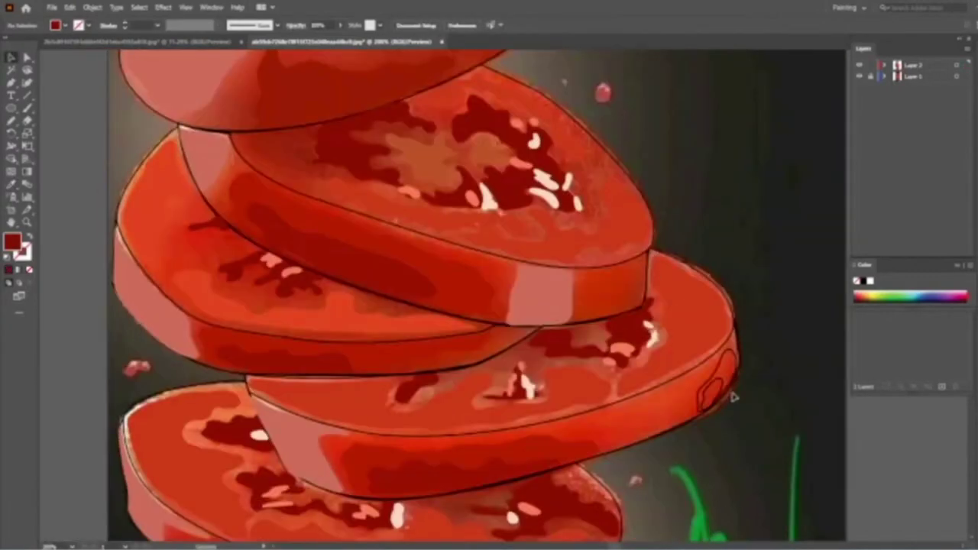
pyautogui.click(714, 388)
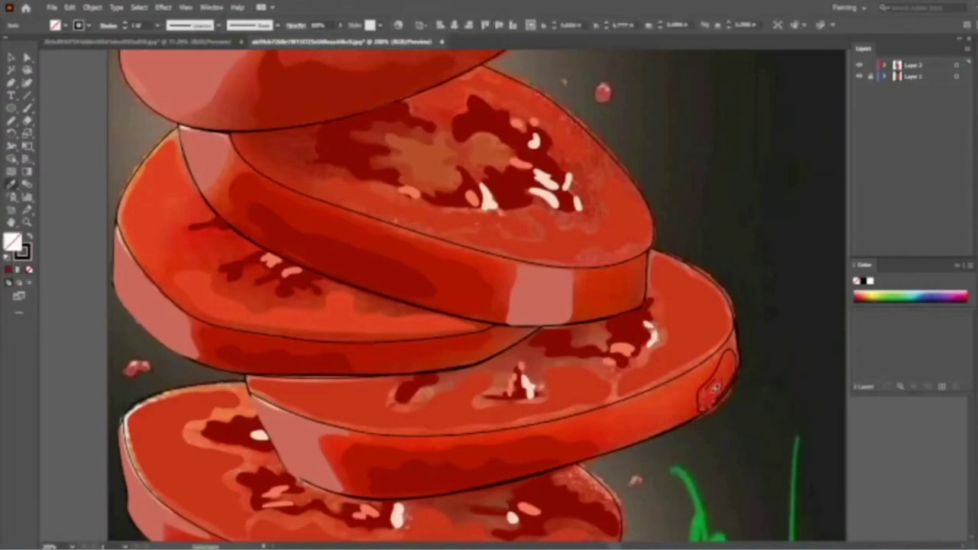
pyautogui.press('v')
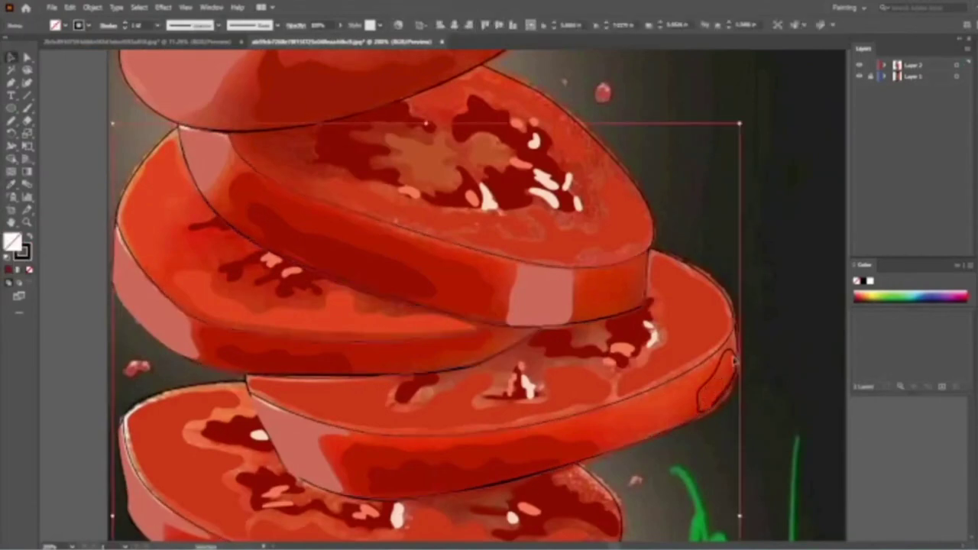
pyautogui.click(733, 361)
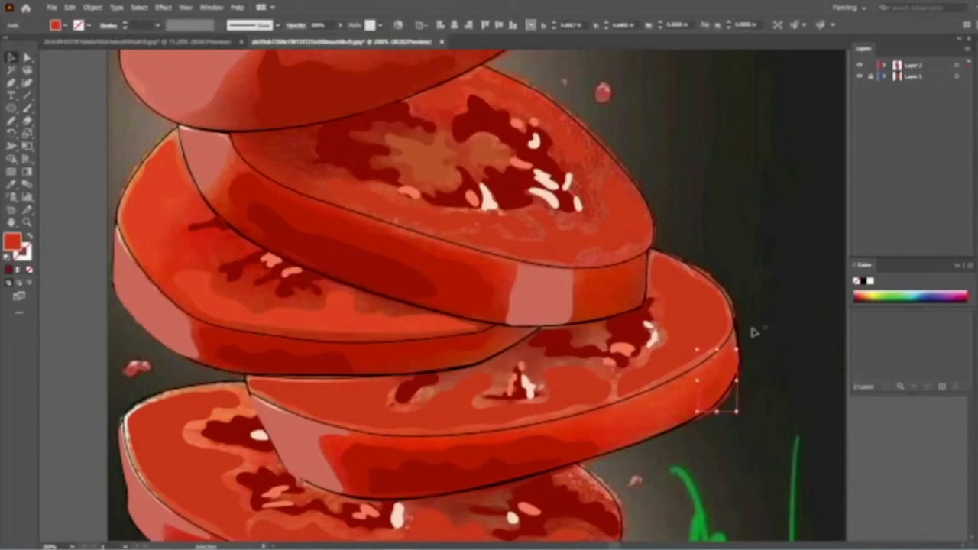
pyautogui.click(752, 331)
pyautogui.scroll(2, 425, 235)
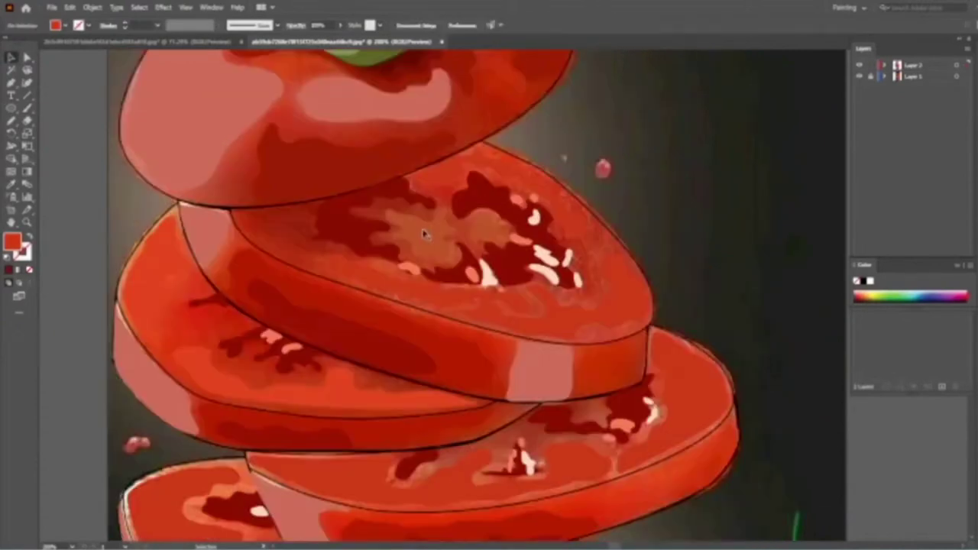
pyautogui.scroll(4, 425, 234)
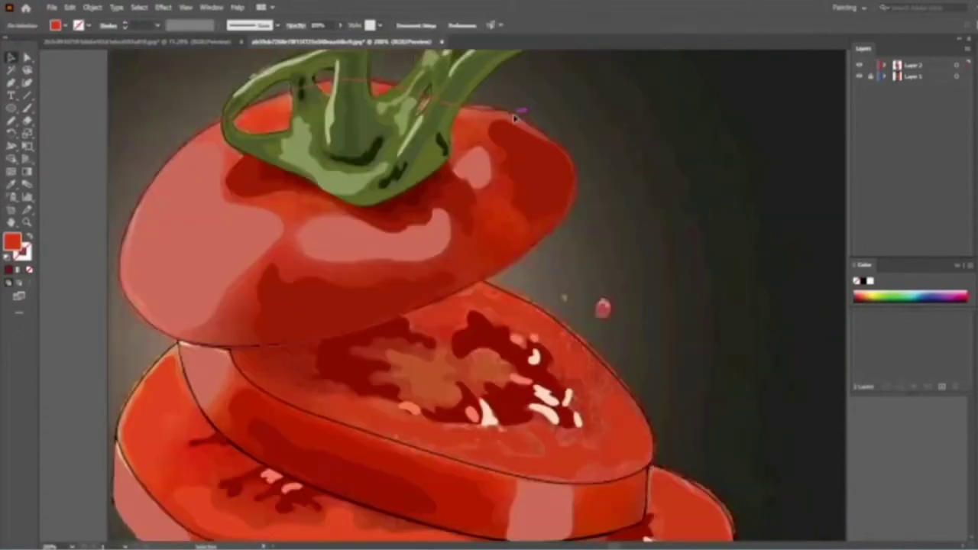
# Select the top tomato slices and set their outline colour to red
pyautogui.click(516, 114)
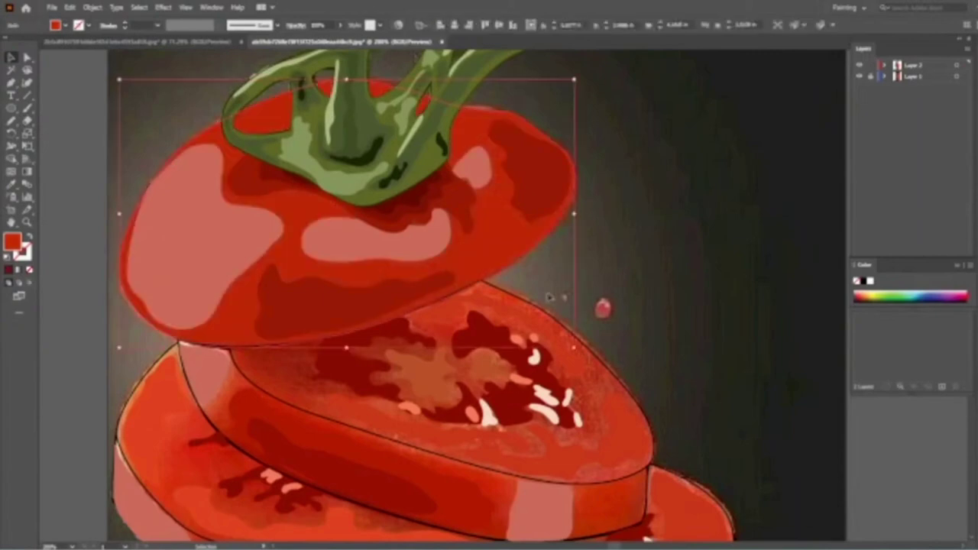
pyautogui.press('i')
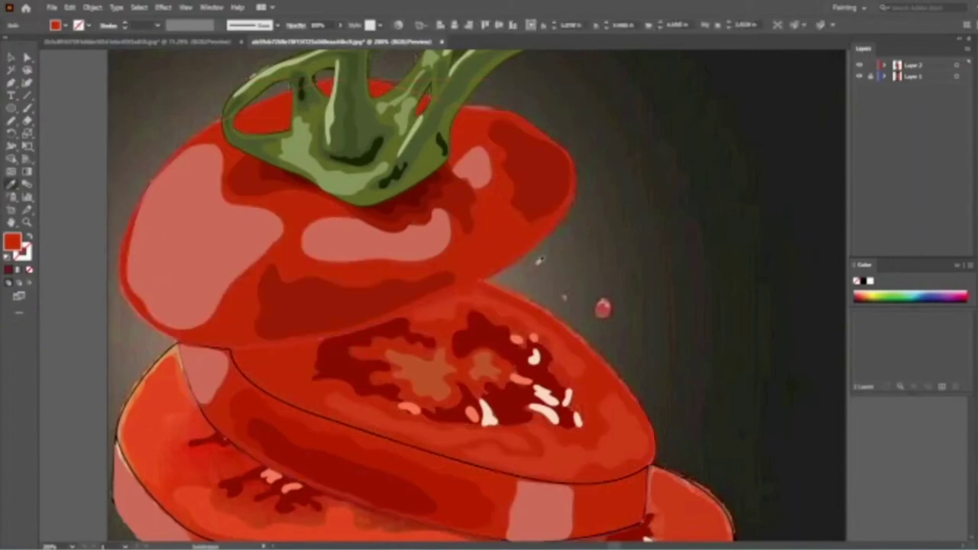
pyautogui.press('v')
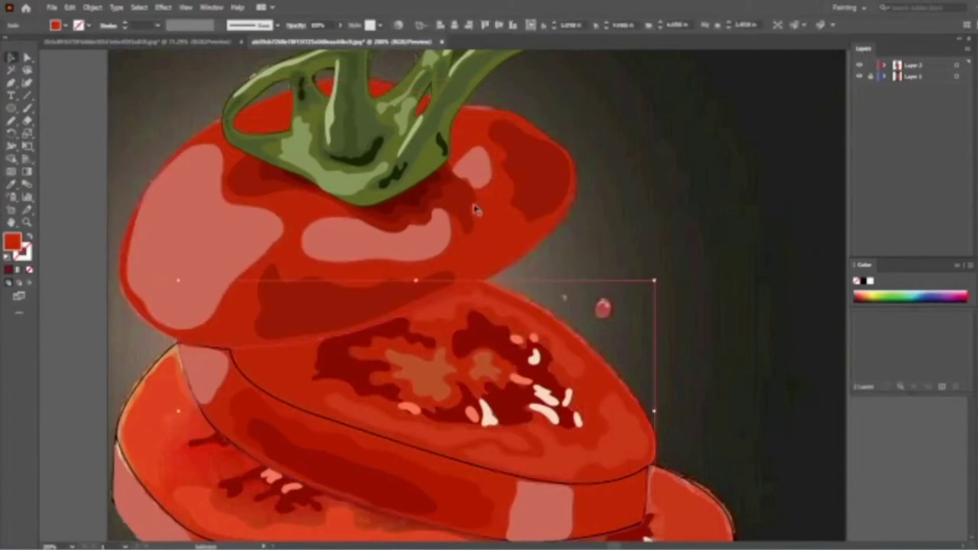
pyautogui.keyDown('shift'); pyautogui.click(475, 210); pyautogui.keyUp('shift')
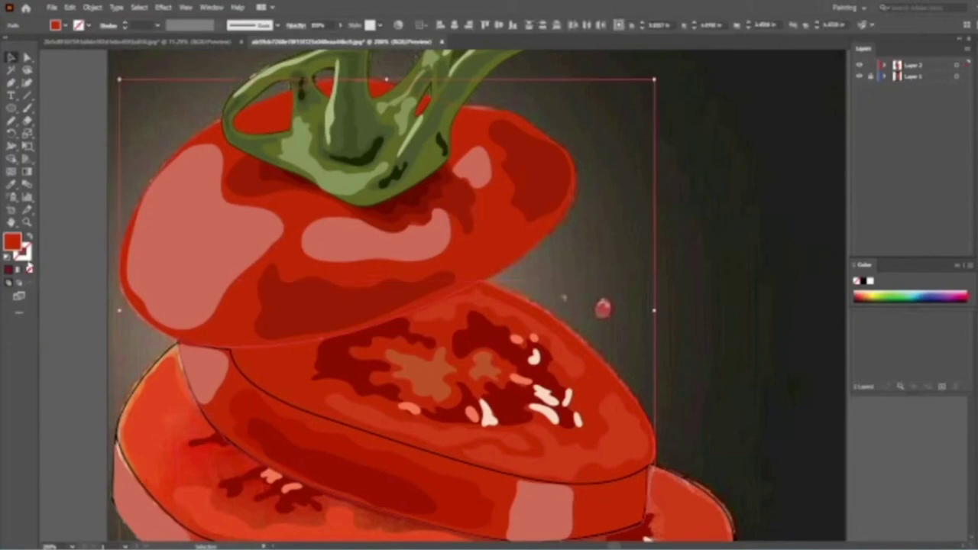
pyautogui.doubleClick(23, 252)
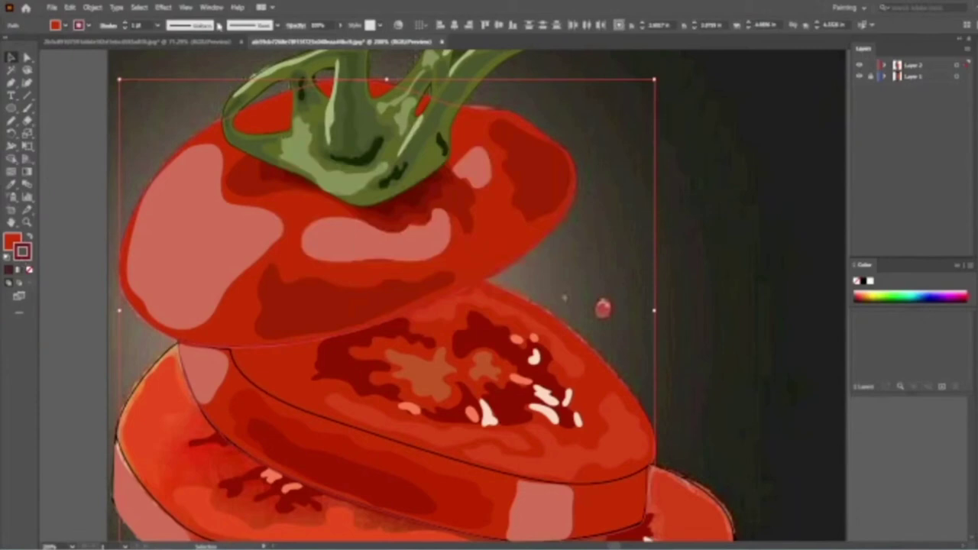
pyautogui.rightClick(492, 247)
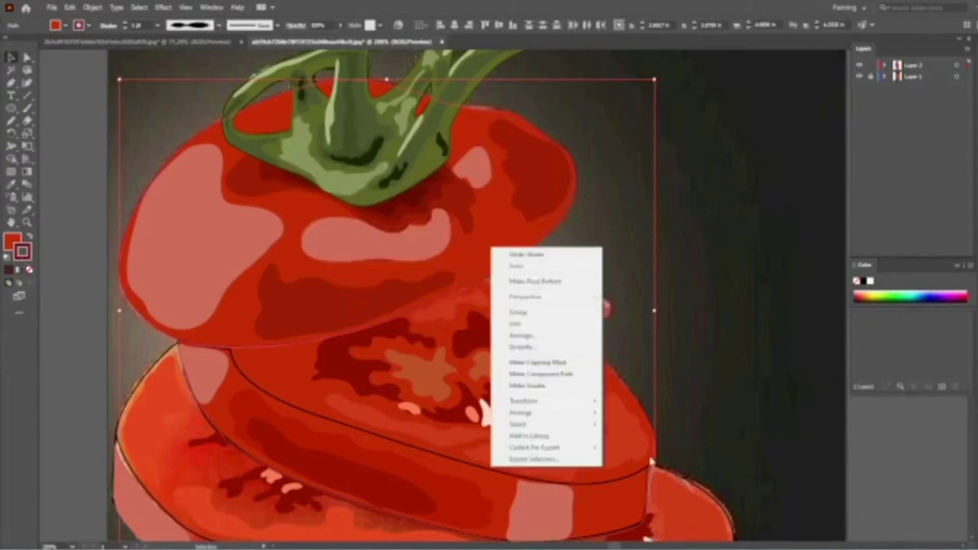
pyautogui.click(669, 447)
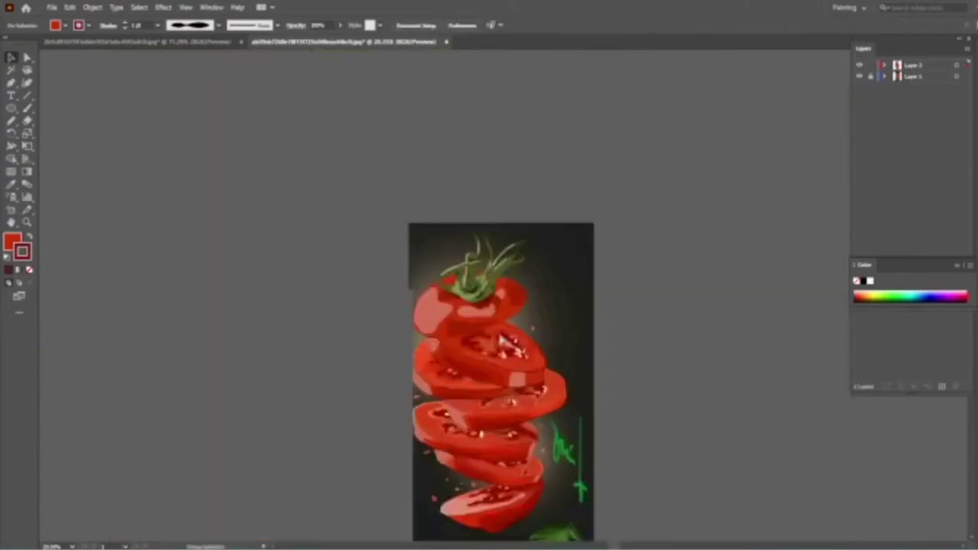
# Reframe the view and select the second tomato slice
pyautogui.moveTo(500, 340); pyautogui.dragTo(457, 244)
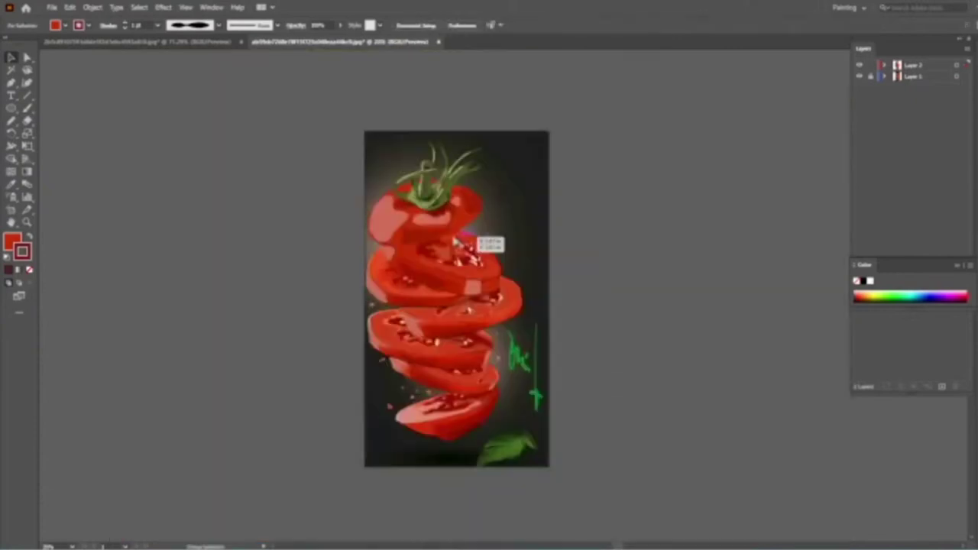
pyautogui.scroll(2, 457, 243)
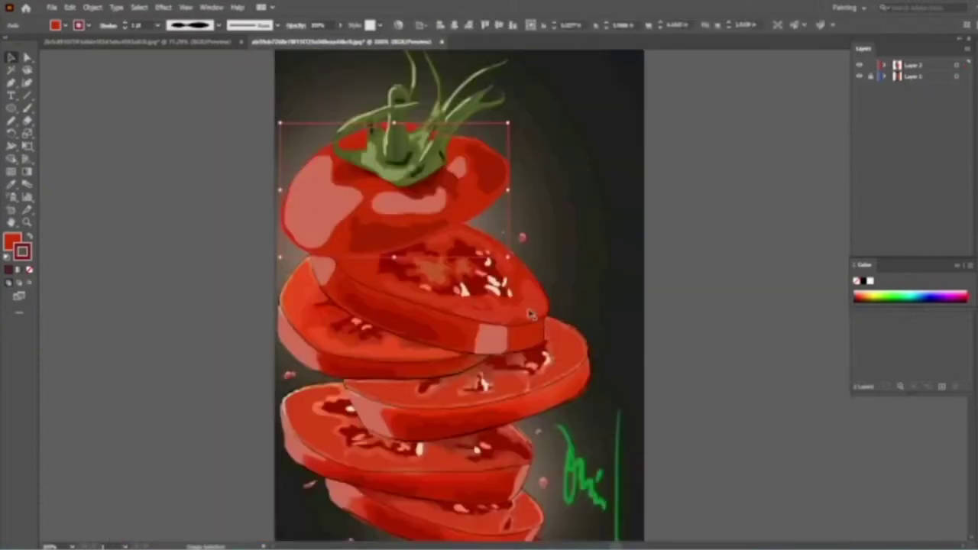
pyautogui.keyDown('shift'); pyautogui.click(524, 274); pyautogui.keyUp('shift')
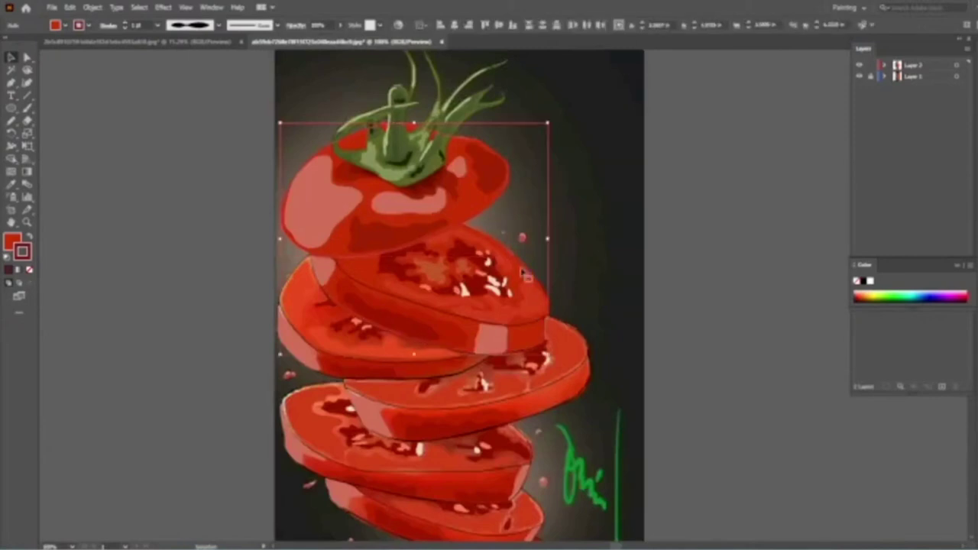
pyautogui.scroll(2, 524, 275)
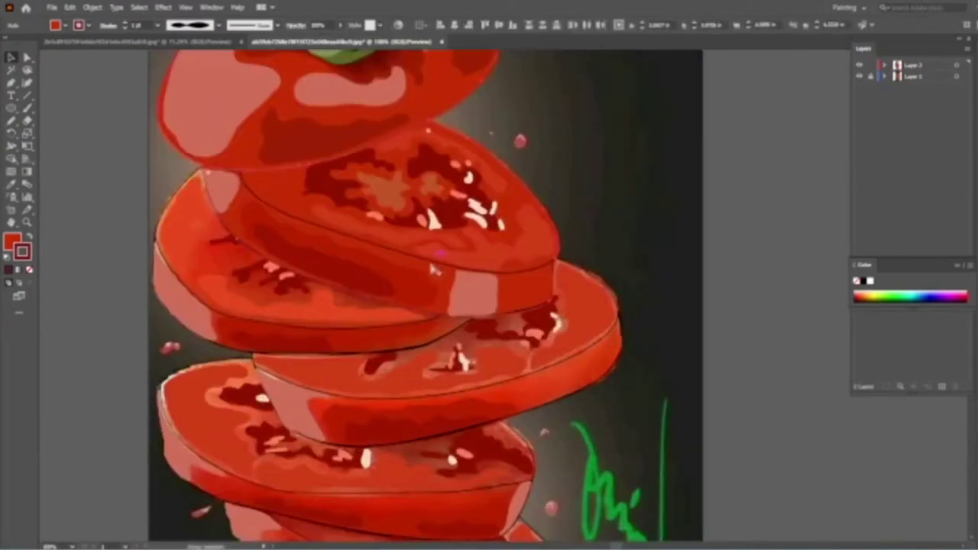
pyautogui.click(434, 269)
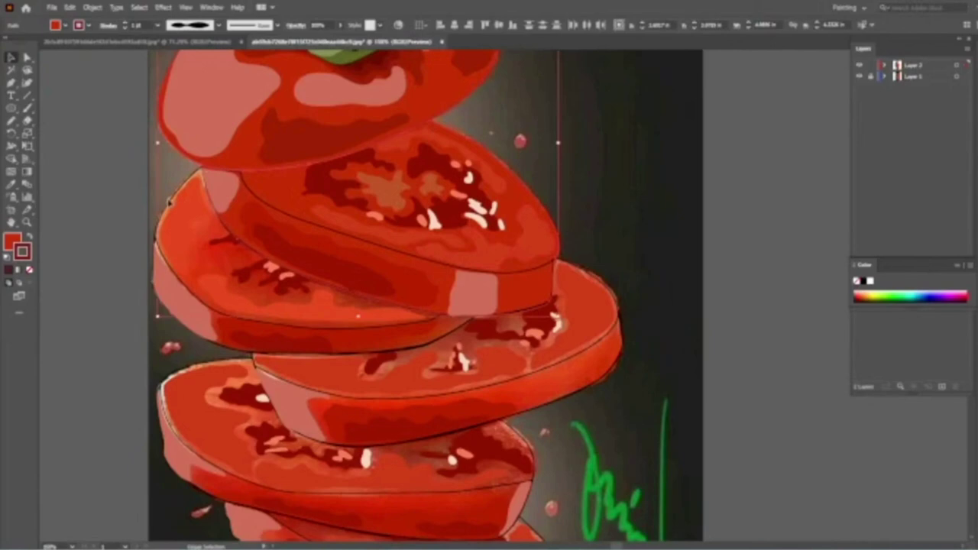
pyautogui.scroll(1, 357, 244)
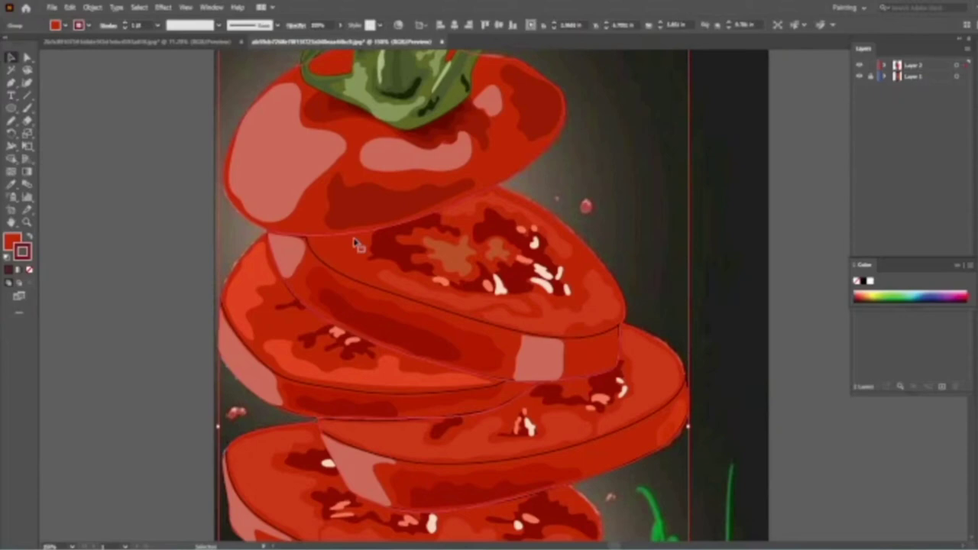
# Clear the selection and scroll to review the outlined slices
pyautogui.click(764, 291)
pyautogui.scroll(-4, 461, 257)
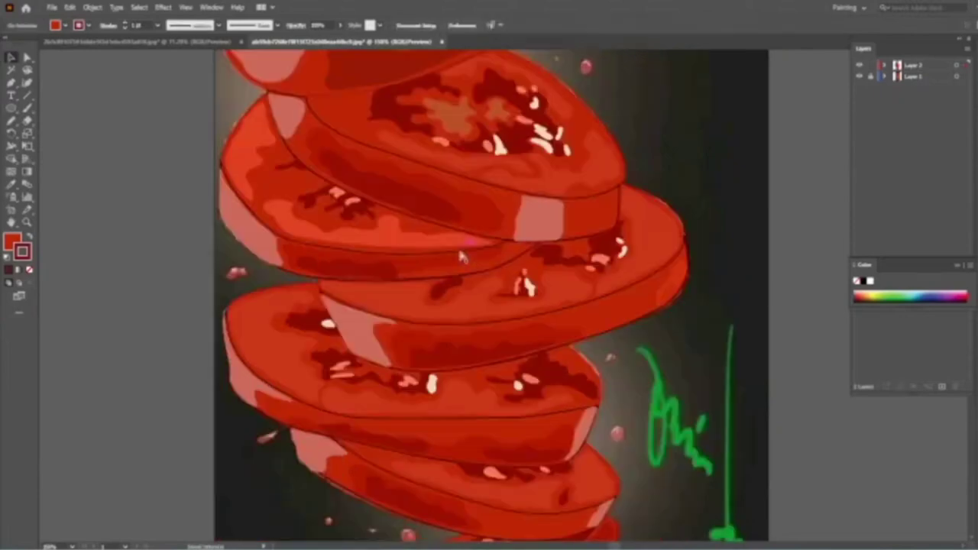
pyautogui.scroll(-2, 461, 258)
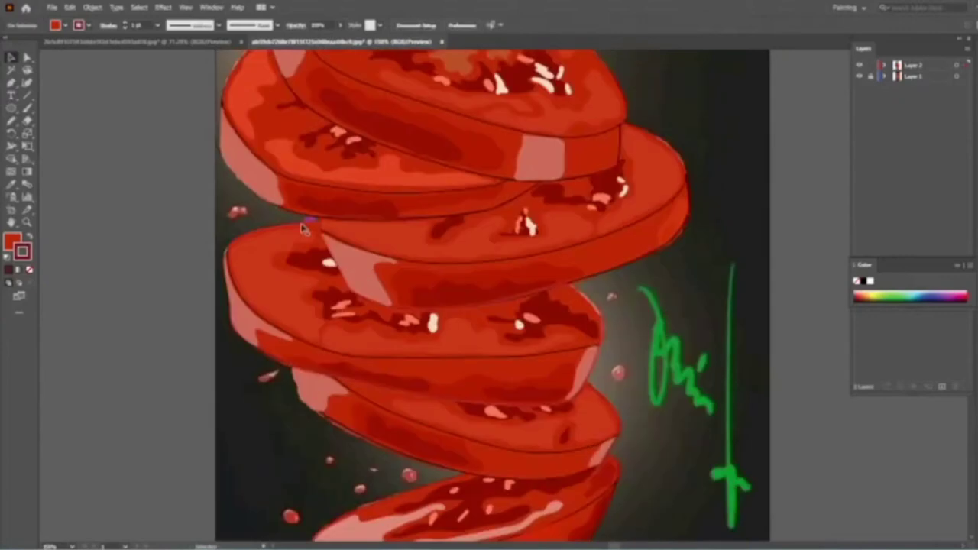
pyautogui.scroll(8, 602, 235)
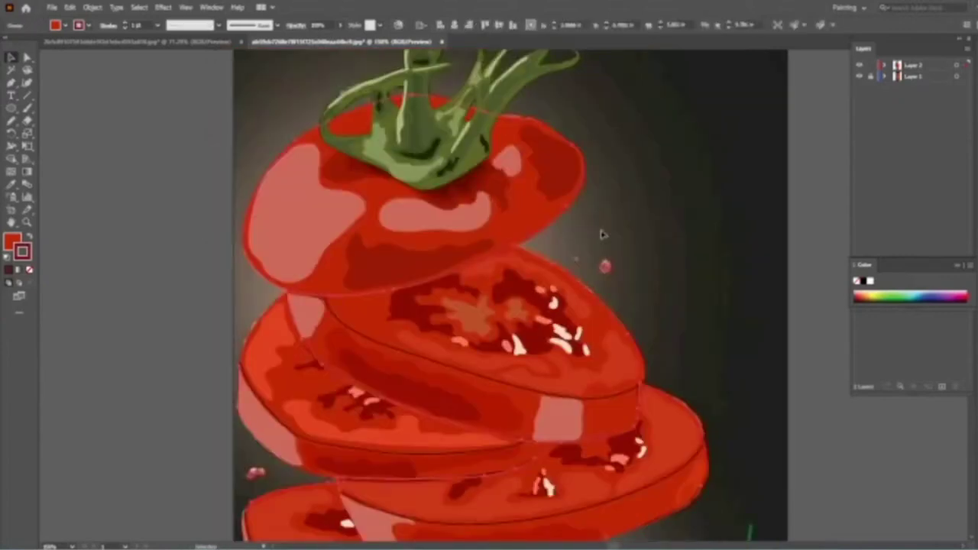
# Move the Color panel aside, expand Layer 2, and hide a layer for comparison
pyautogui.rightClick(603, 235)
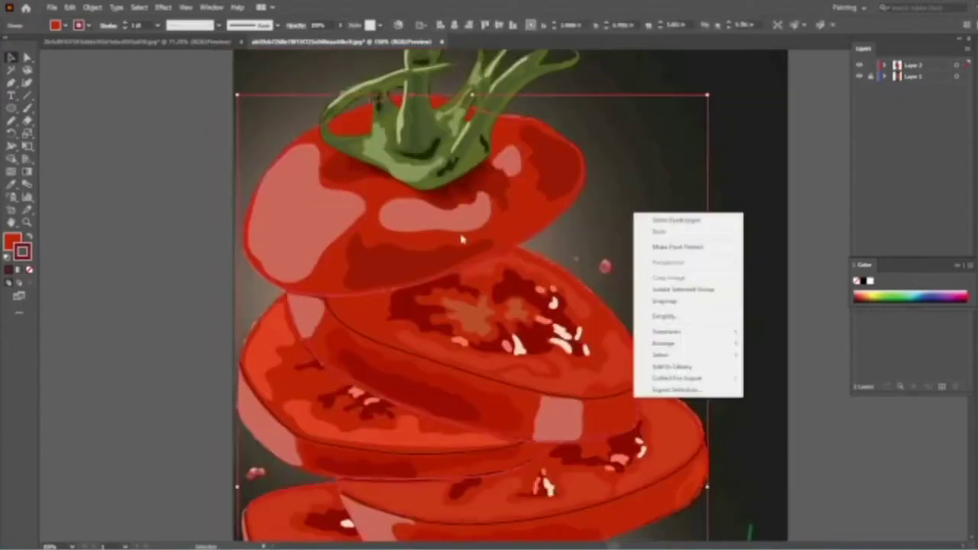
pyautogui.click(693, 302)
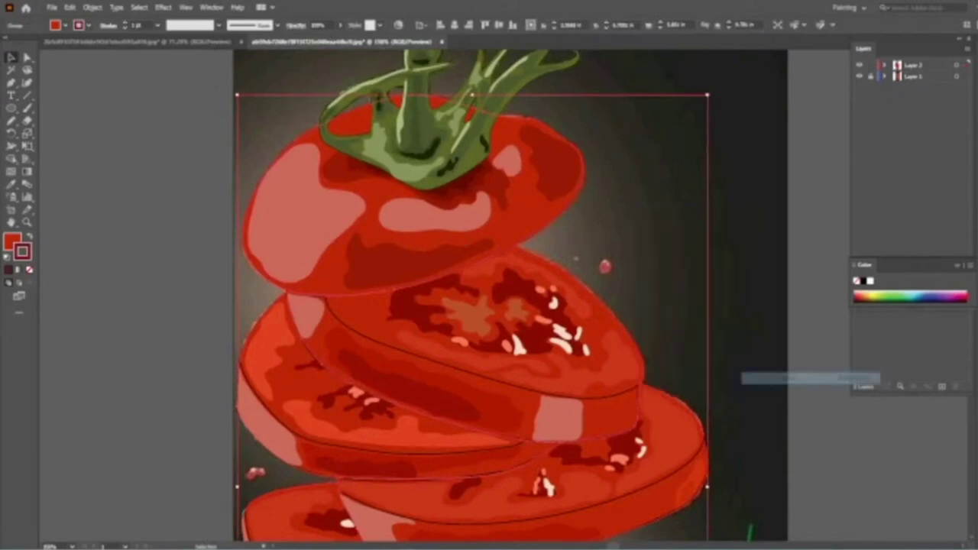
pyautogui.moveTo(811, 378); pyautogui.dragTo(885, 70)
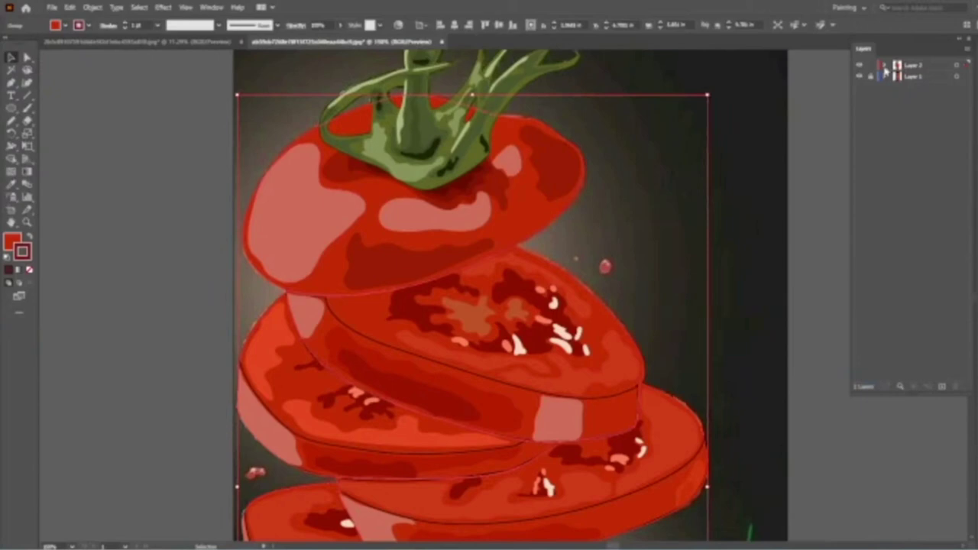
pyautogui.click(885, 68)
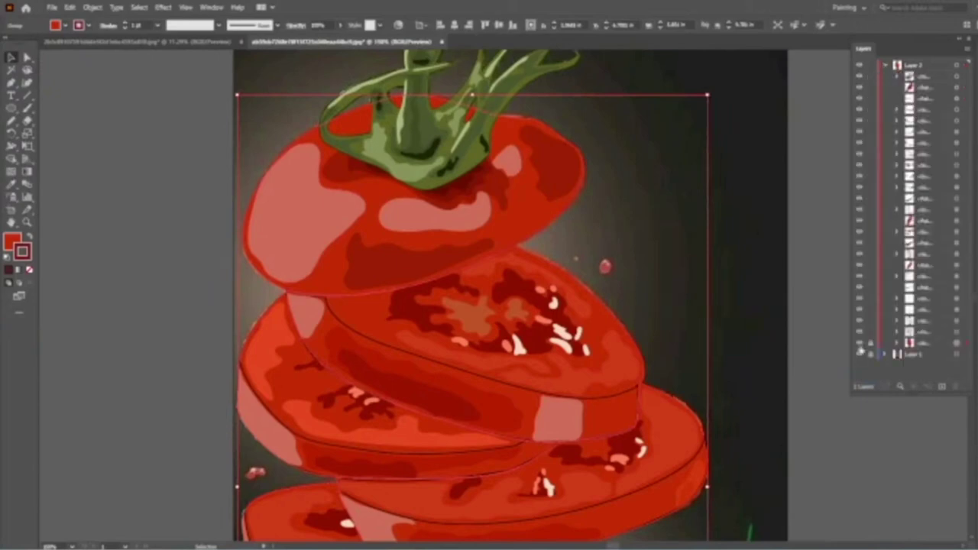
pyautogui.click(862, 350)
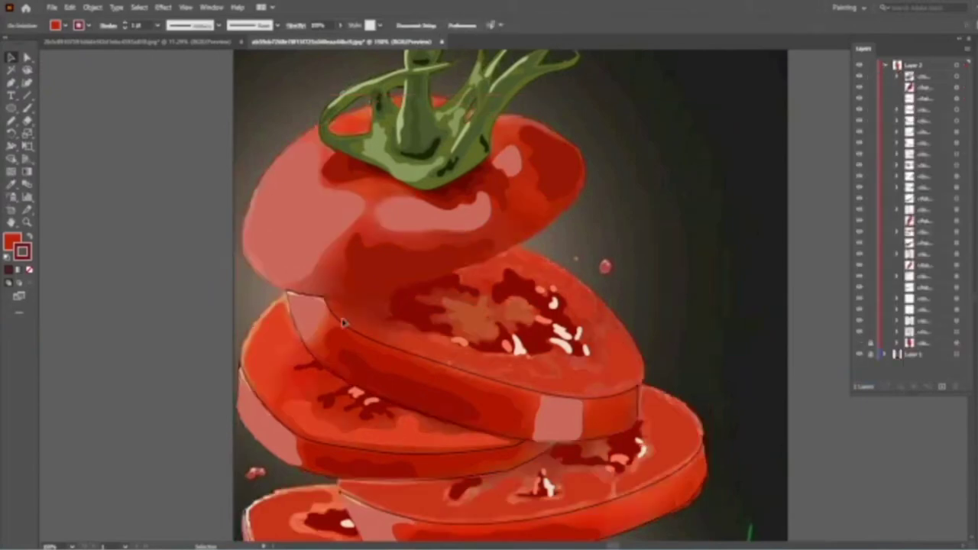
# Fill the outlined slice shapes solid red with no outline, then zoom out
pyautogui.click(343, 323)
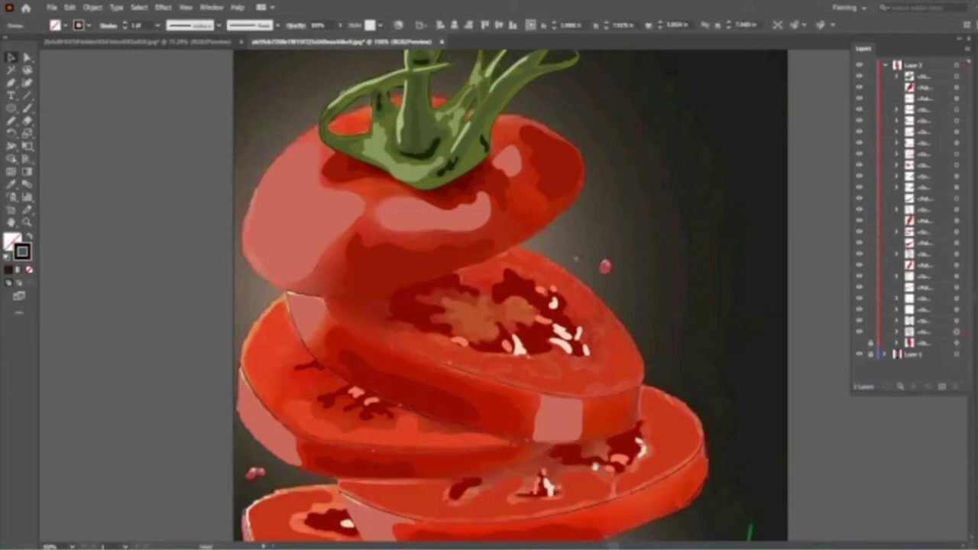
pyautogui.scroll(3, 538, 496)
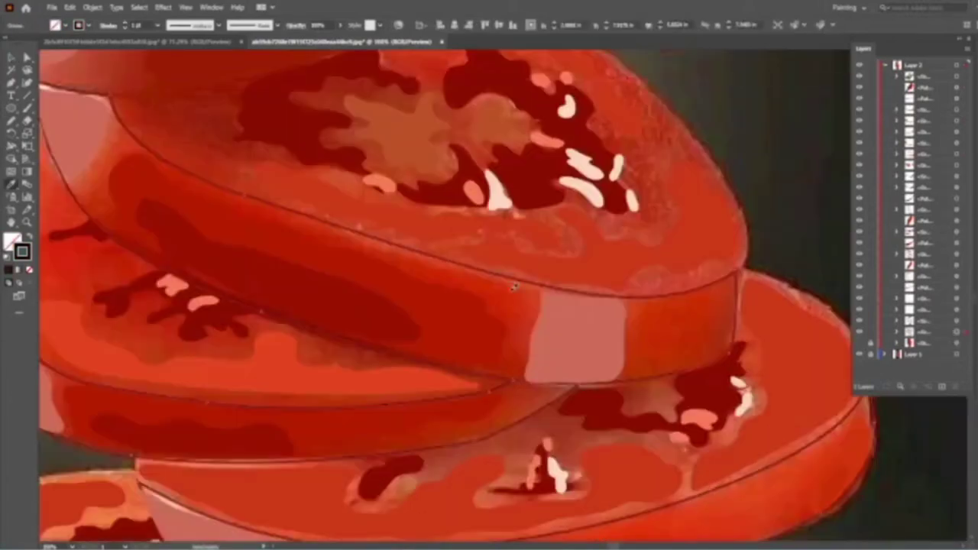
pyautogui.click(514, 287)
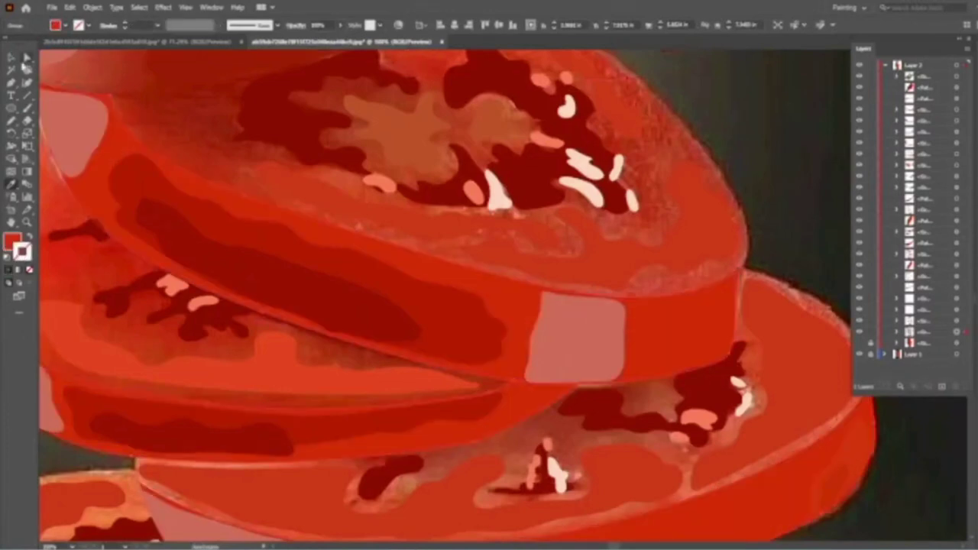
pyautogui.hotkey('ctrl', 'z')
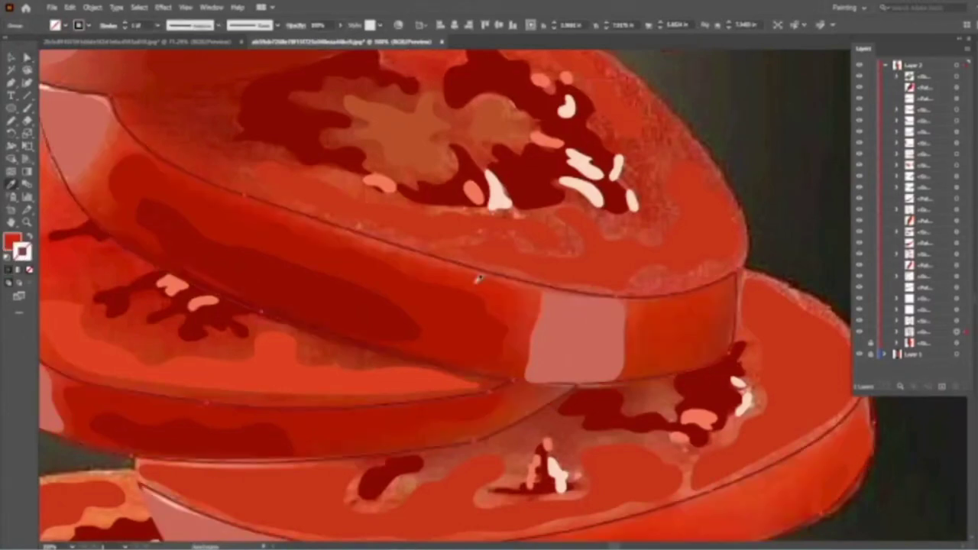
pyautogui.press('x')
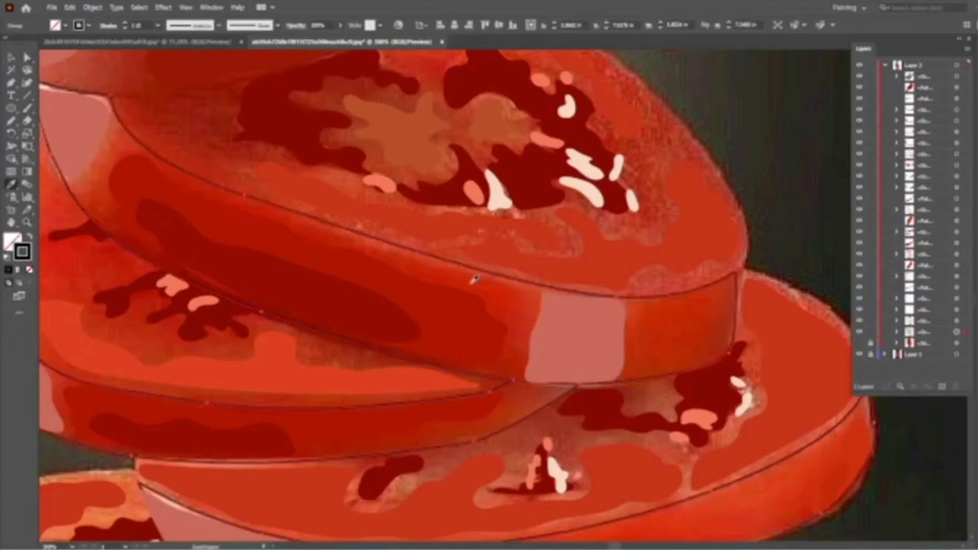
pyautogui.click(473, 281)
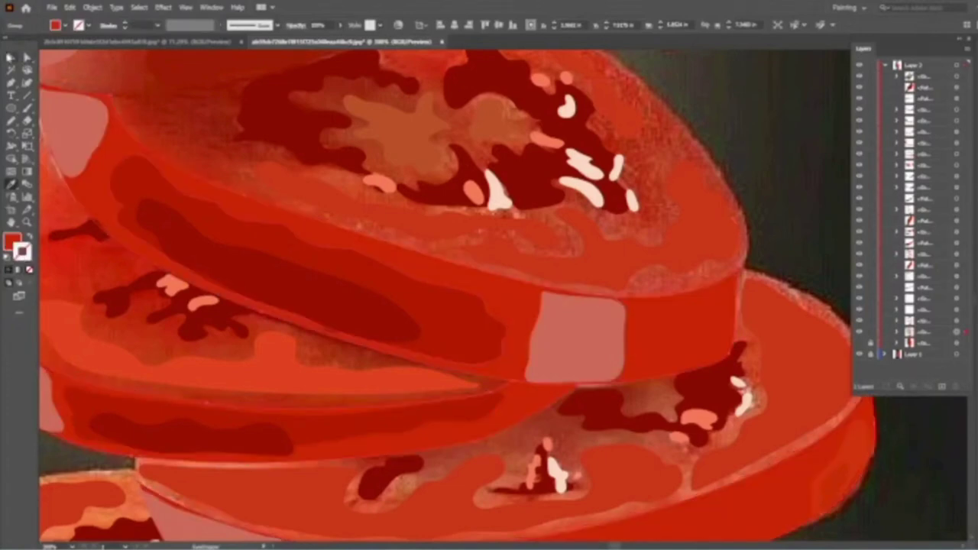
pyautogui.hotkey('ctrl', '-')
pyautogui.hotkey('ctrl', '-')
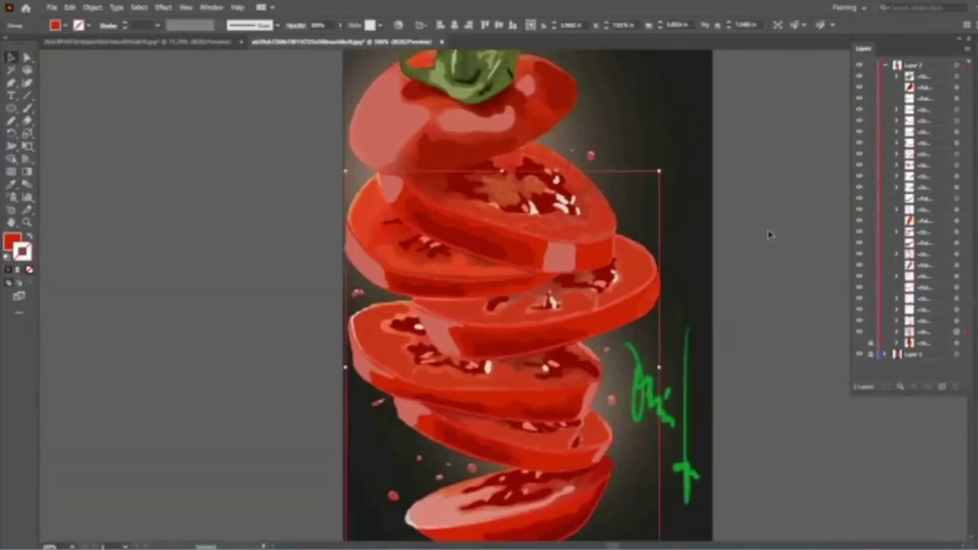
# Hide the photo background layer and place a copy of the vector tomato left of the artboard
pyautogui.scroll(1, 769, 235)
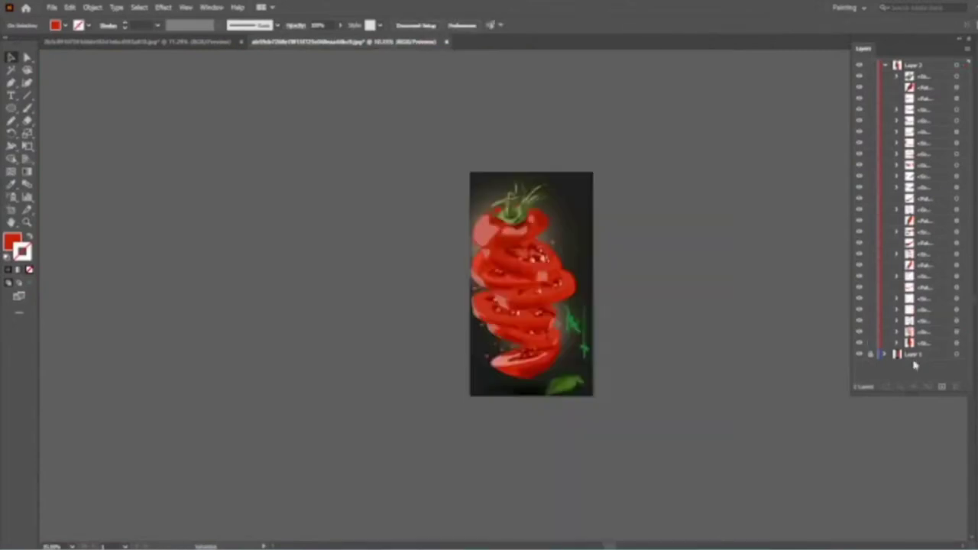
pyautogui.click(859, 355)
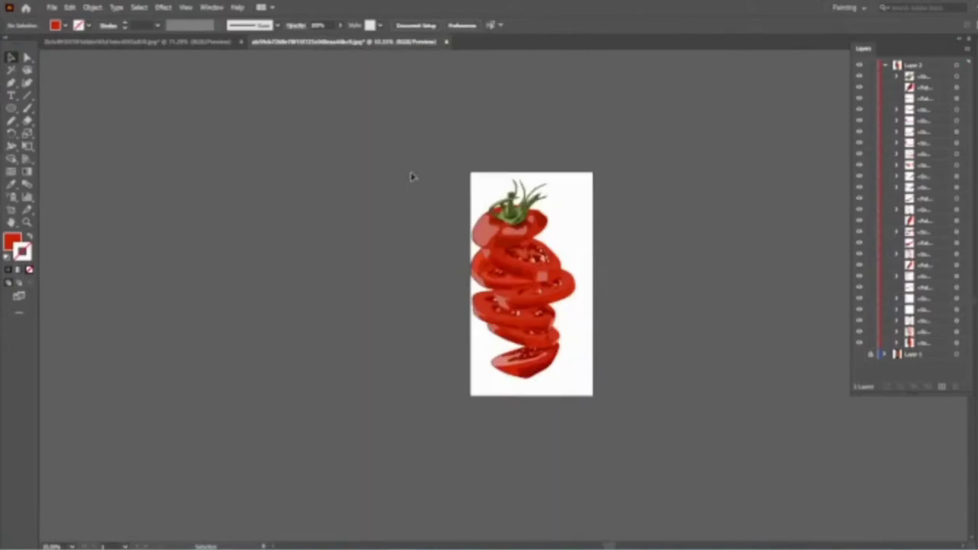
pyautogui.click(547, 296)
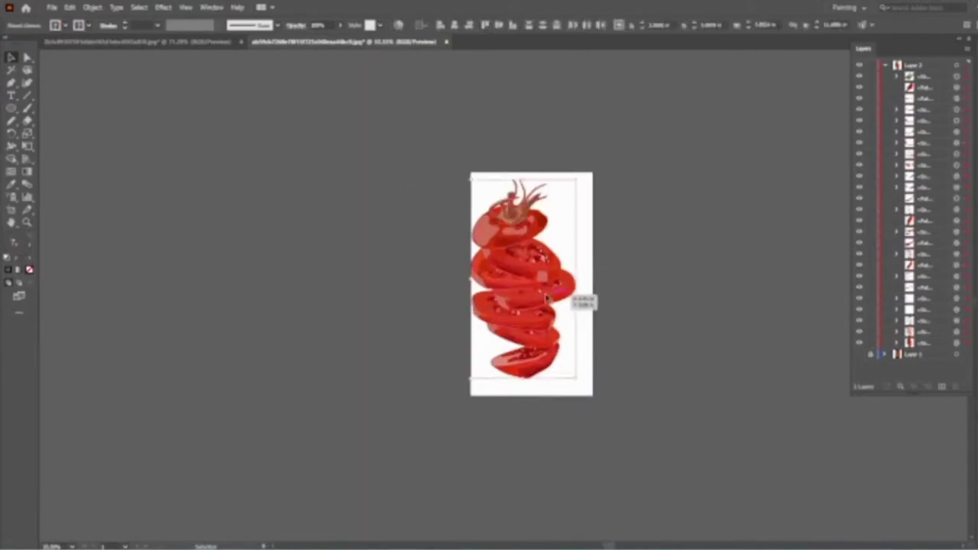
pyautogui.moveTo(547, 297); pyautogui.dragTo(424, 289)
pyautogui.rightClick(665, 281)
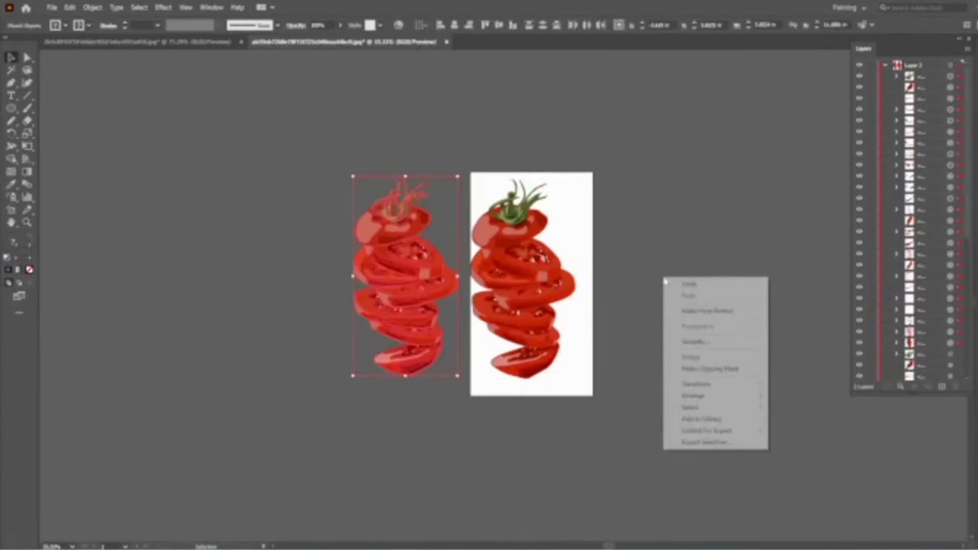
pyautogui.click(906, 465)
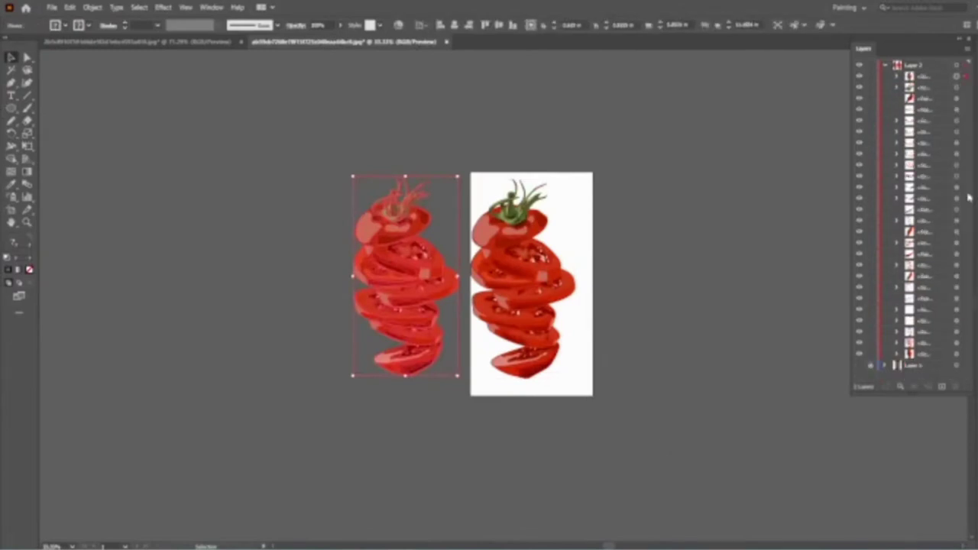
# Create a new top layer and move the duplicated tomato into it
pyautogui.click(943, 388)
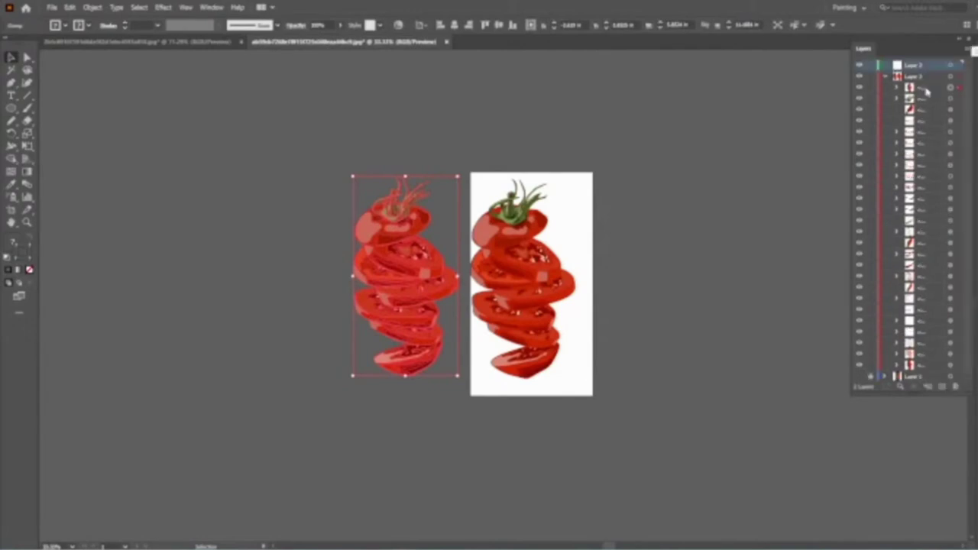
pyautogui.moveTo(927, 92); pyautogui.dragTo(885, 79)
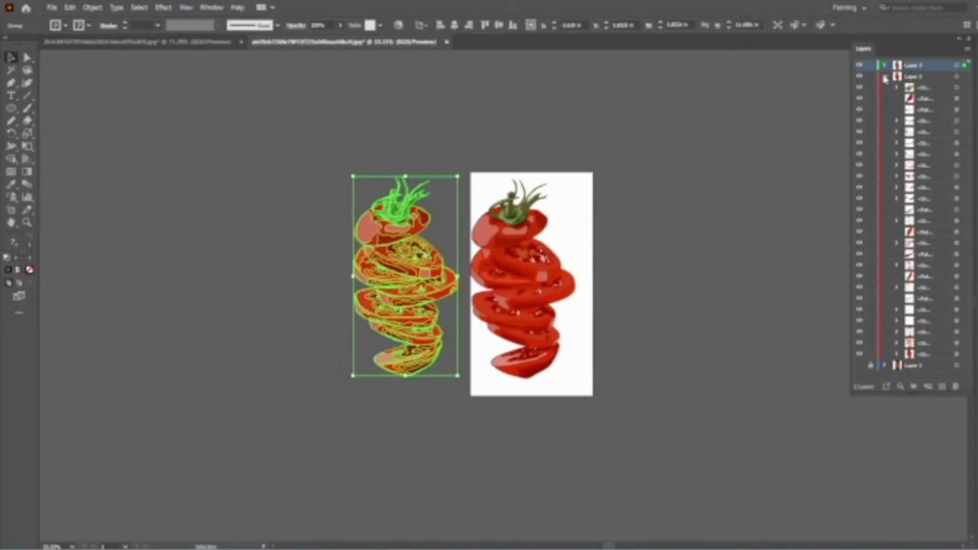
pyautogui.click(885, 77)
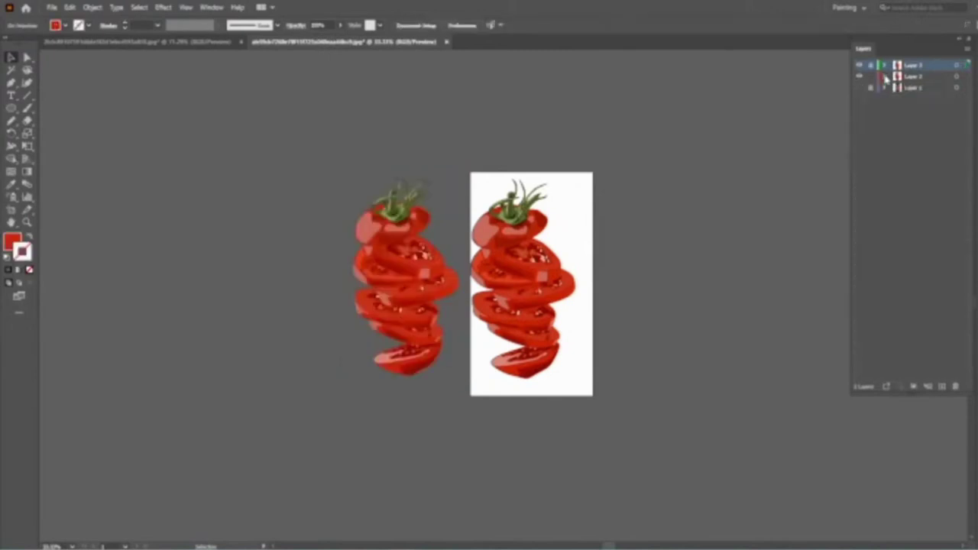
pyautogui.click(885, 78)
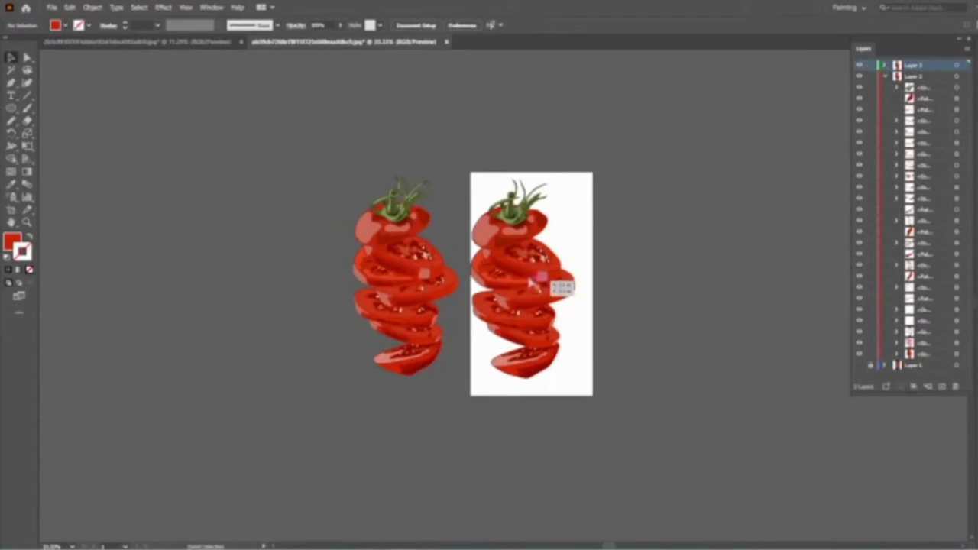
# Turn Layer 1's photo back on and hide Layer 2's traced tomato
pyautogui.scroll(2, 533, 283)
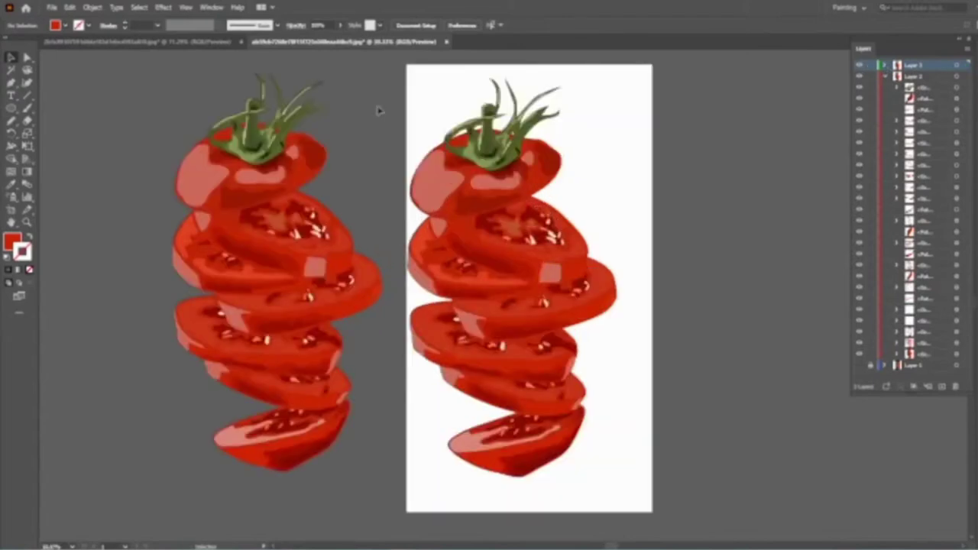
pyautogui.hotkey('ctrl', 'a')
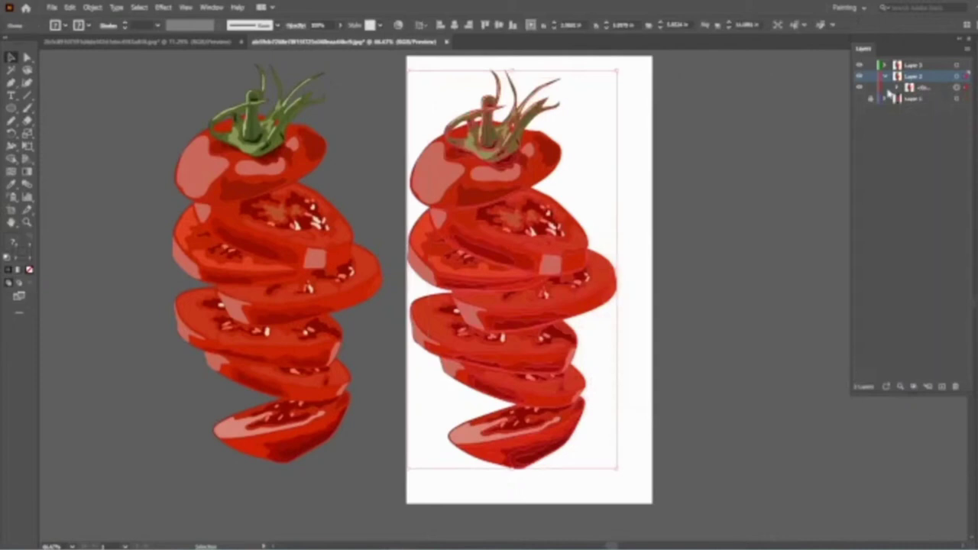
pyautogui.click(889, 92)
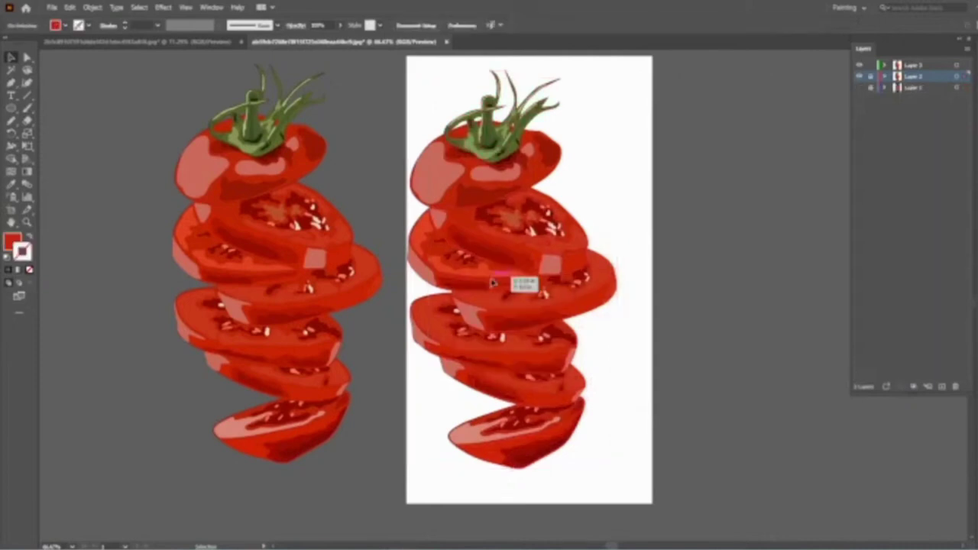
pyautogui.click(861, 87)
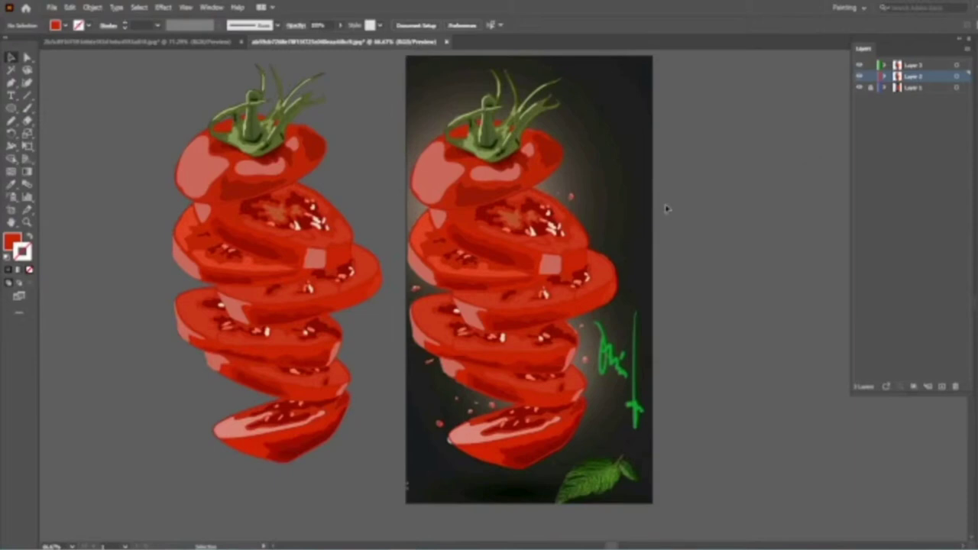
pyautogui.scroll(1, 666, 208)
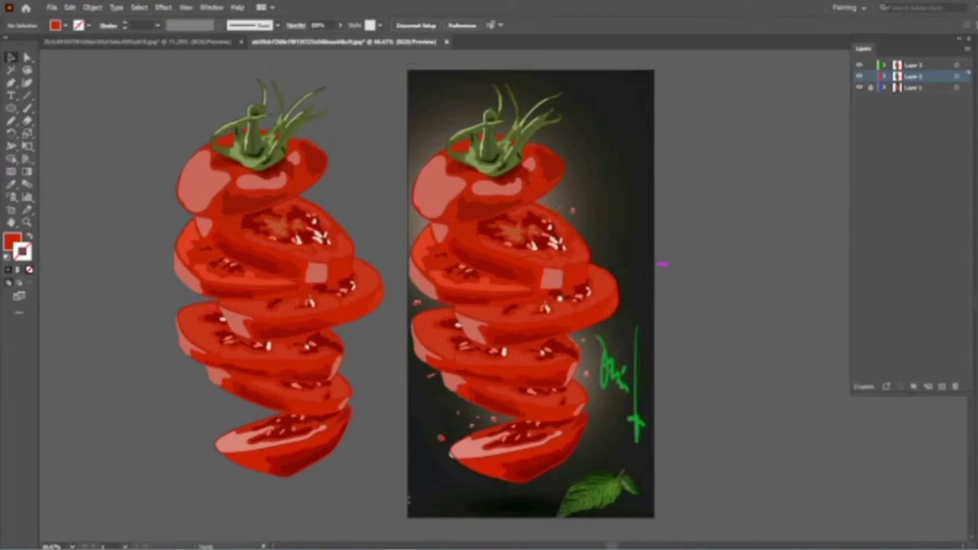
pyautogui.click(860, 76)
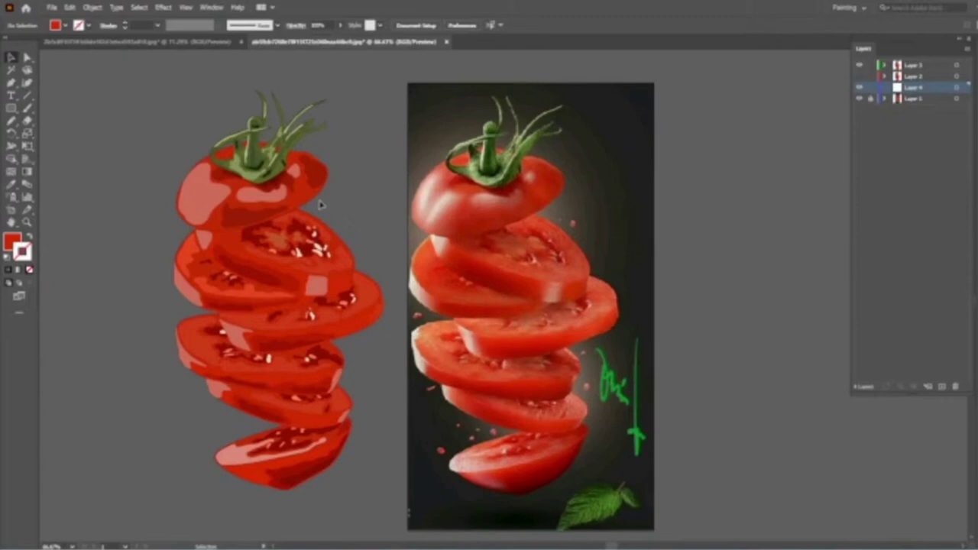
# Draw a rectangle behind the vector tomato and give it a pale cream fill instead of pale pink
pyautogui.moveTo(409, 527); pyautogui.dragTo(115, 81)
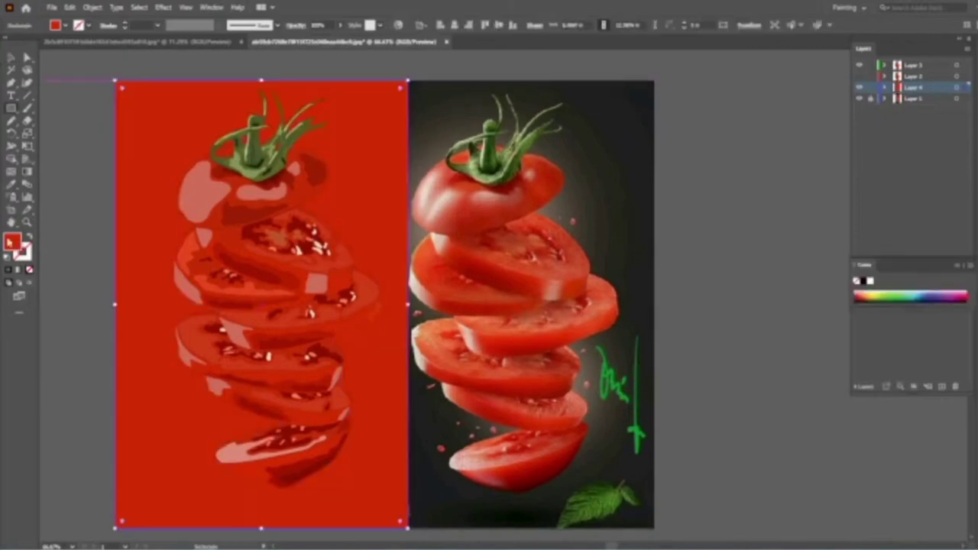
pyautogui.doubleClick(12, 242)
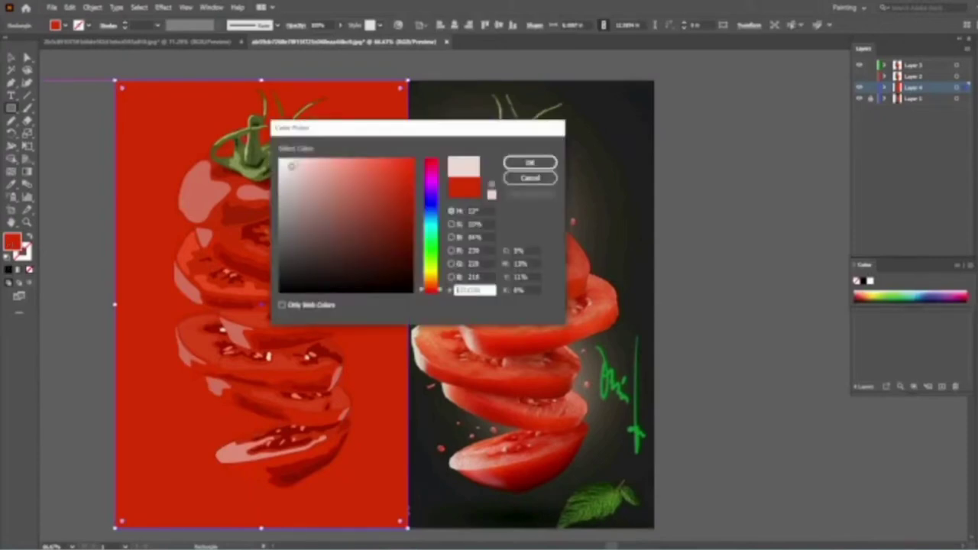
pyautogui.click(306, 160)
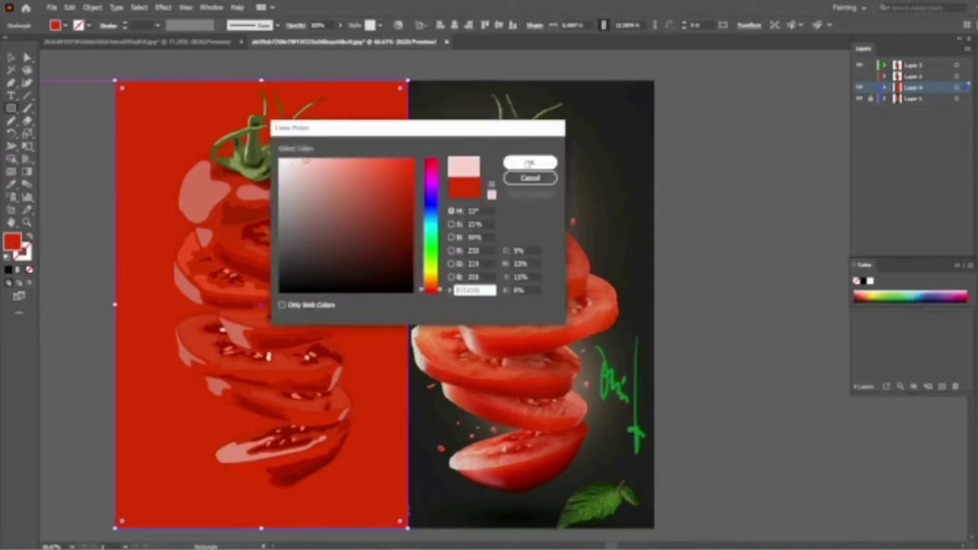
pyautogui.click(529, 163)
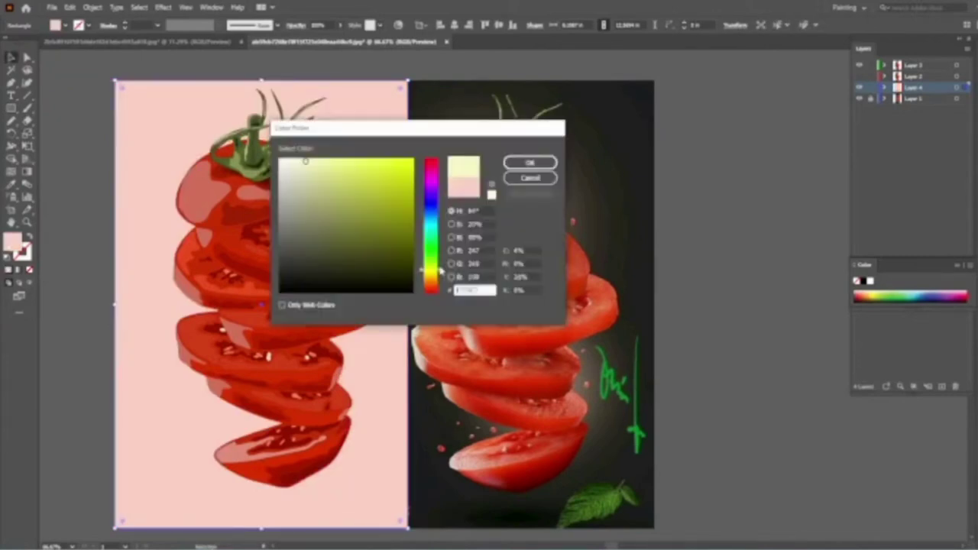
pyautogui.click(294, 162)
pyautogui.press('Return')
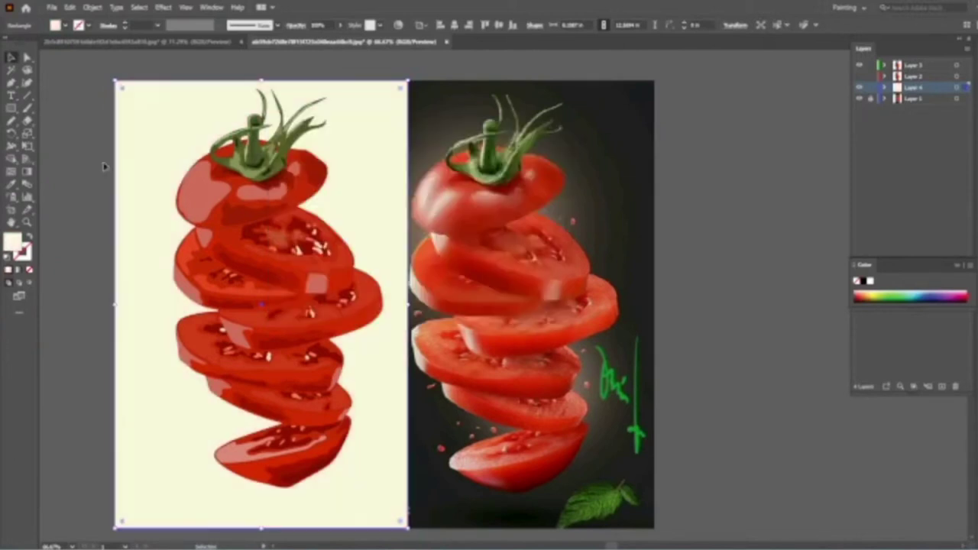
pyautogui.doubleClick(12, 241)
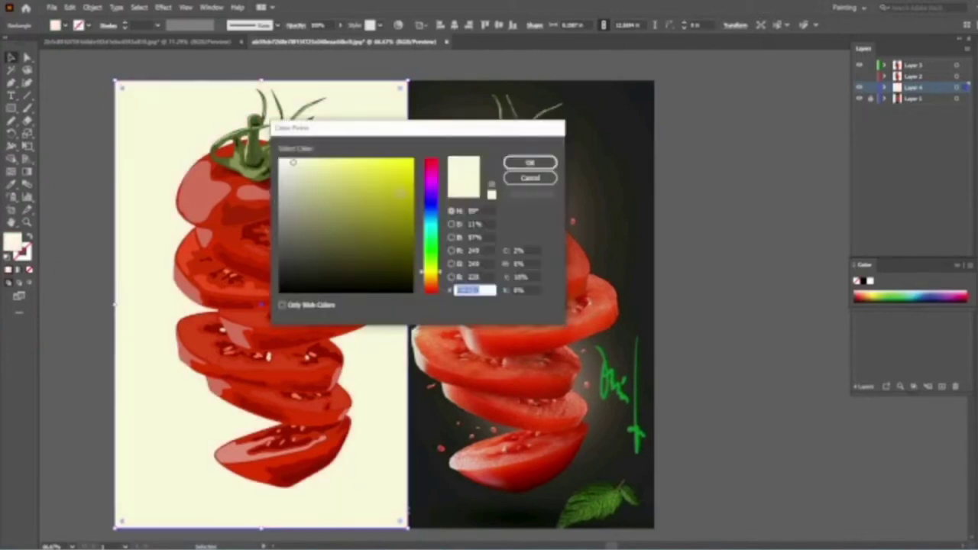